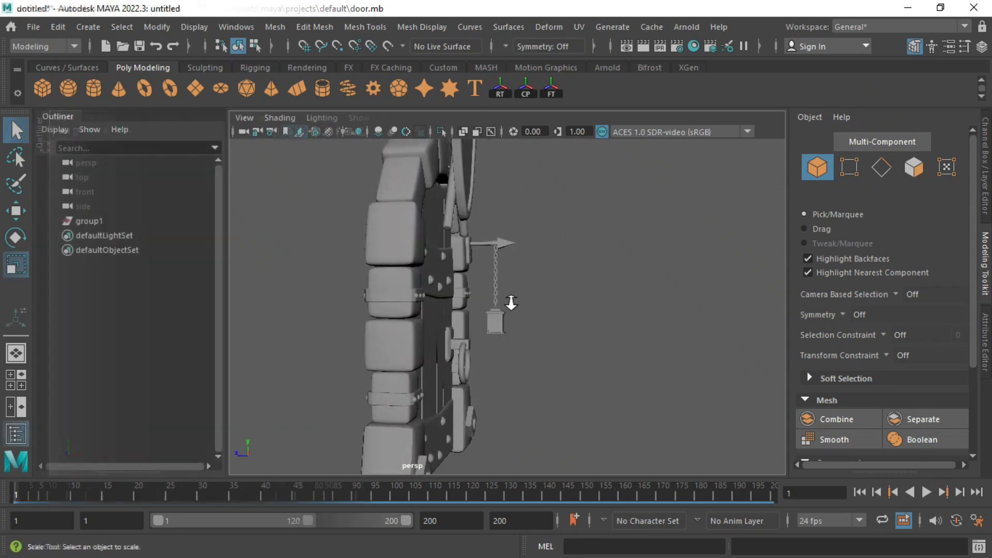
# Step: Create a polygon cube from the shelf and frame it in the view
pyautogui.click(43, 88)
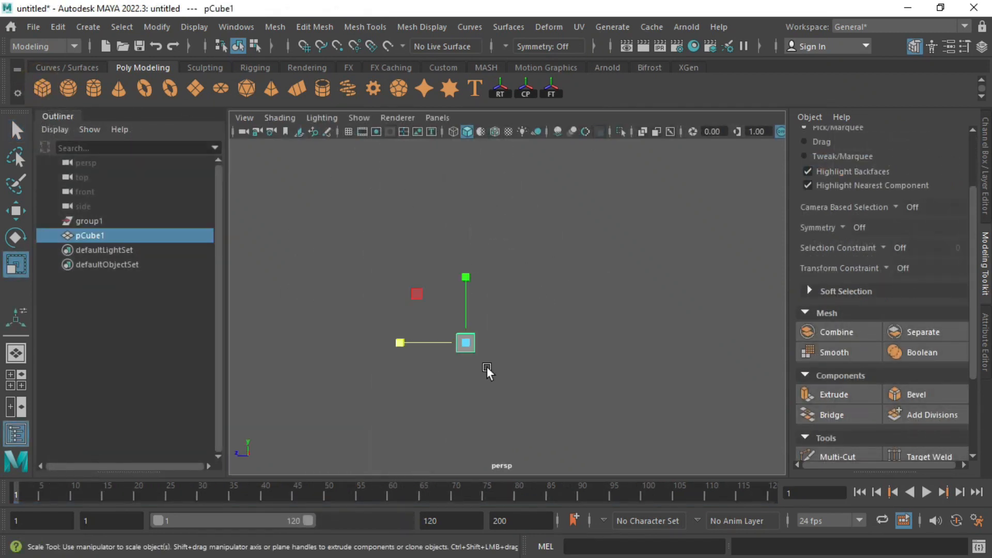
pyautogui.press('f')
pyautogui.keyDown('alt'); pyautogui.moveTo(488, 372); pyautogui.dragTo(542, 388); pyautogui.keyUp('alt')
pyautogui.click(917, 394)
# Step: Bevel all the cube's edges with fraction 0.275 and 2 segments, then switch to the Move tool
pyautogui.click(985, 342)
pyautogui.keyDown('alt'); pyautogui.moveTo(579, 315); pyautogui.dragTo(506, 323); pyautogui.keyUp('alt')
pyautogui.keyDown('alt'); pyautogui.moveTo(507, 323); pyautogui.dragTo(538, 315, button='right'); pyautogui.keyUp('alt')
pyautogui.moveTo(886, 268); pyautogui.dragTo(846, 269)
pyautogui.moveTo(820, 284); pyautogui.dragTo(827, 284)
pyautogui.click(494, 268)
pyautogui.keyDown('alt'); pyautogui.moveTo(494, 268); pyautogui.dragTo(467, 250, button='right'); pyautogui.keyUp('alt')
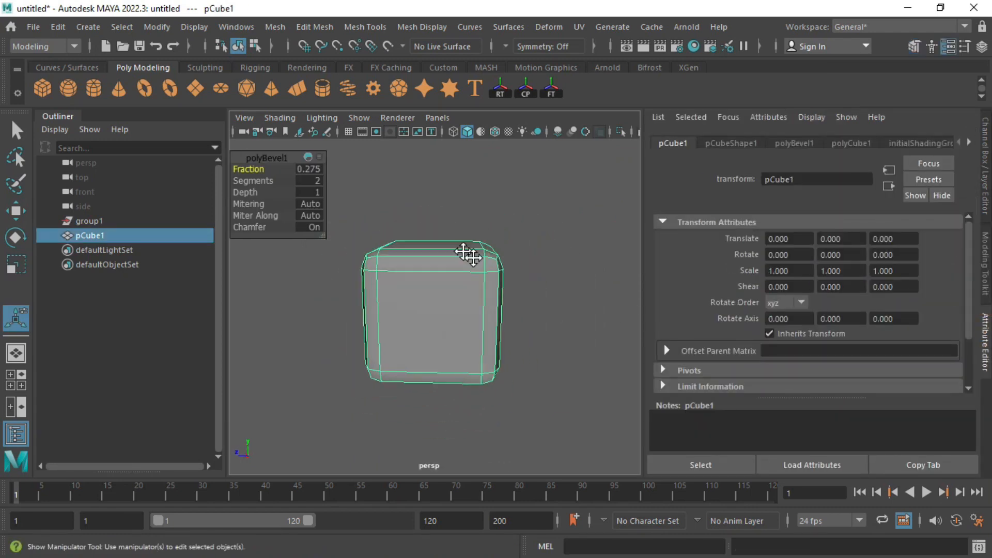
pyautogui.keyDown('alt'); pyautogui.moveTo(467, 250); pyautogui.dragTo(439, 285); pyautogui.keyUp('alt')
pyautogui.press('w')
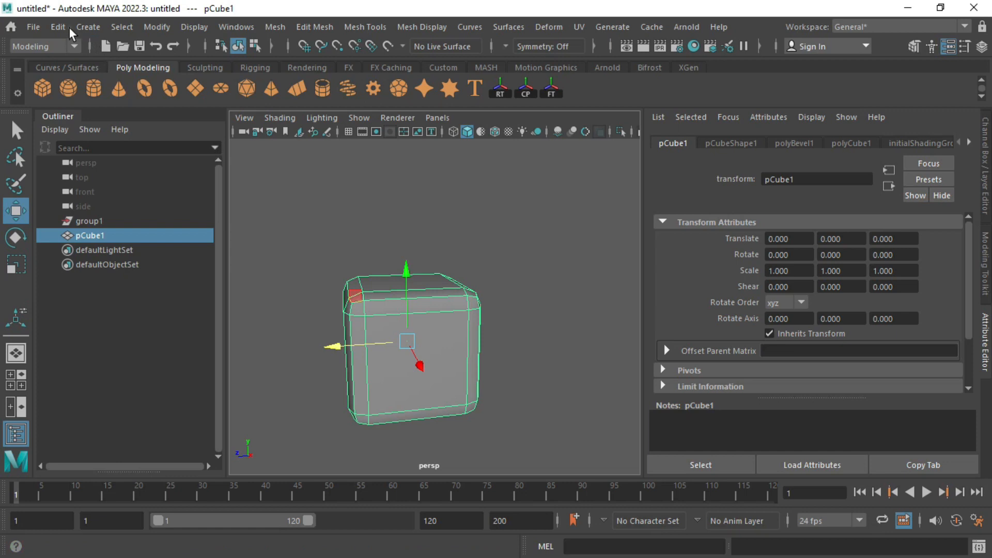
pyautogui.click(58, 26)
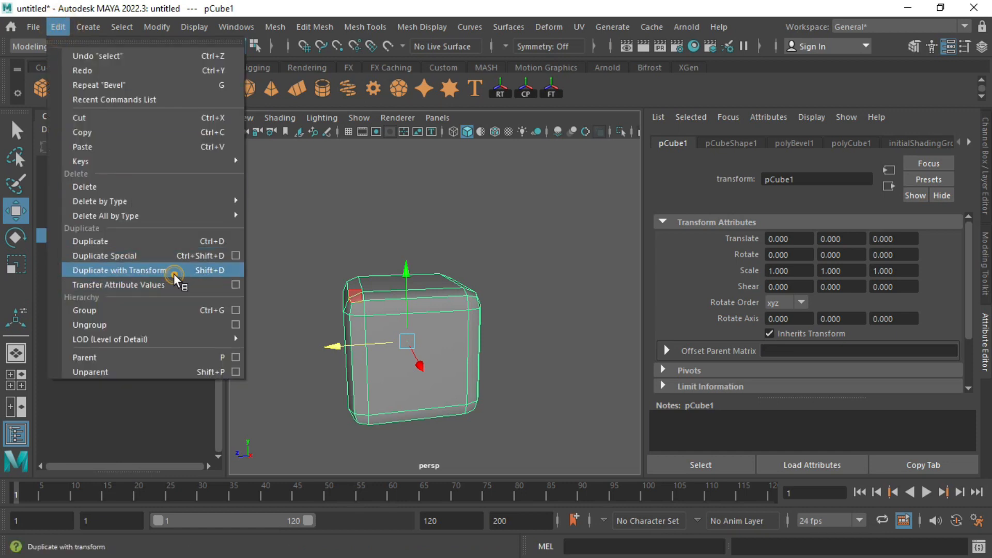
# Step: Duplicate the cube with transform and seat the copy directly on top of the first
pyautogui.click(173, 272)
pyautogui.moveTo(404, 262); pyautogui.dragTo(376, 129)
pyautogui.scroll(4, 370, 262)
pyautogui.keyDown('alt'); pyautogui.moveTo(371, 262); pyautogui.dragTo(402, 282, button='middle'); pyautogui.keyUp('alt')
pyautogui.keyDown('alt'); pyautogui.moveTo(402, 281); pyautogui.dragTo(435, 287); pyautogui.keyUp('alt')
pyautogui.scroll(-4, 436, 152)
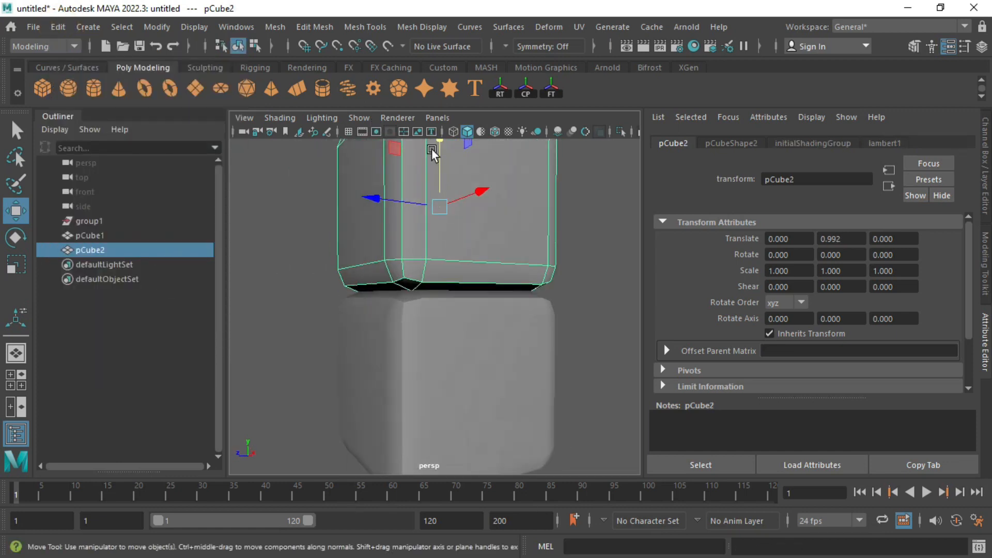
pyautogui.moveTo(436, 171); pyautogui.dragTo(436, 174)
pyautogui.keyDown('alt'); pyautogui.moveTo(476, 271); pyautogui.dragTo(450, 283); pyautogui.keyUp('alt')
# Step: Repeat the duplicate with Shift+D to eight cubes, then combine them into pCube9
pyautogui.hotkey('shift', 'd')
pyautogui.hotkey('shift', 'd')
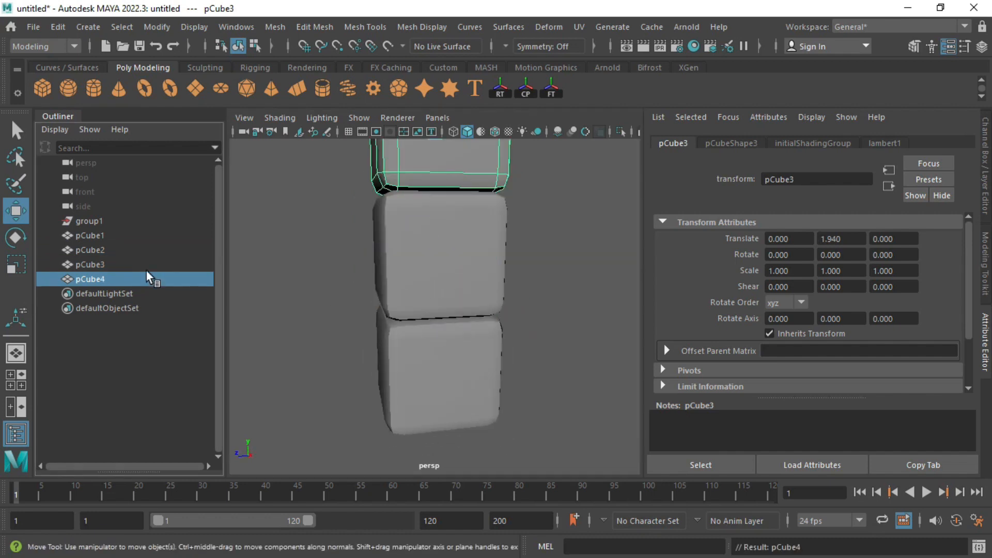
pyautogui.hotkey('shift', 'd')
pyautogui.hotkey('shift', 'd')
pyautogui.hotkey('shift', 'd')
pyautogui.scroll(-8, 427, 264)
pyautogui.keyDown('alt'); pyautogui.moveTo(428, 264); pyautogui.dragTo(405, 286, button='middle'); pyautogui.keyUp('alt')
pyautogui.moveTo(346, 390); pyautogui.dragTo(480, 155)
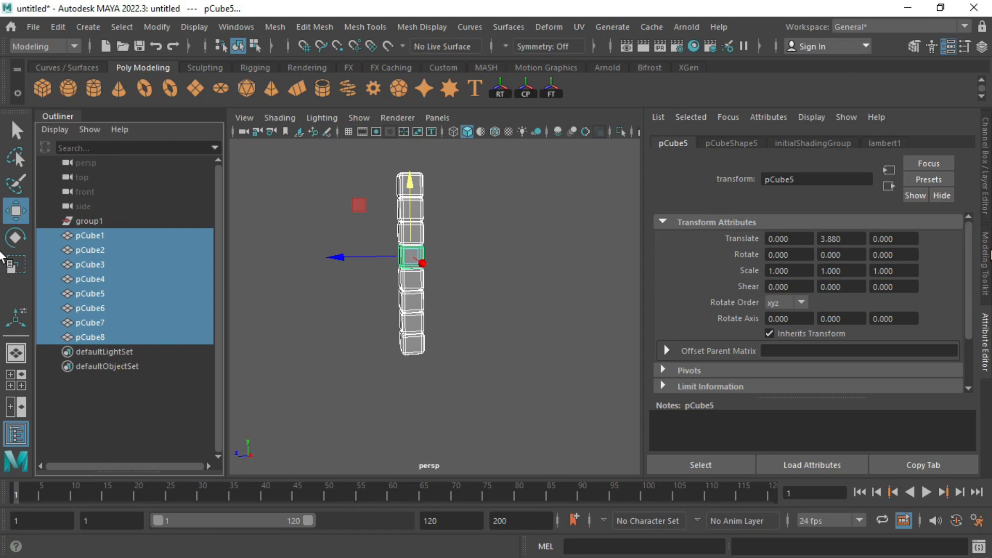
pyautogui.click(836, 332)
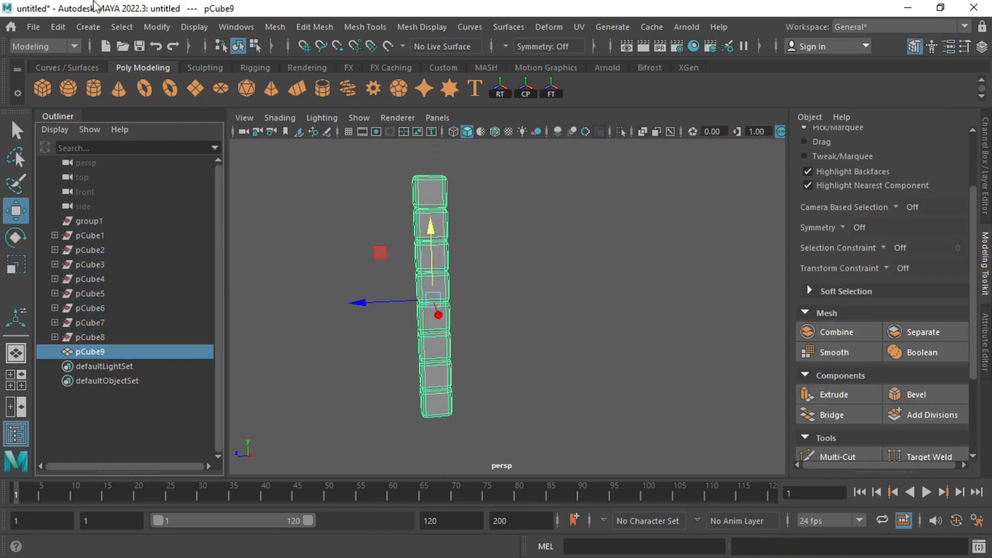
pyautogui.click(58, 26)
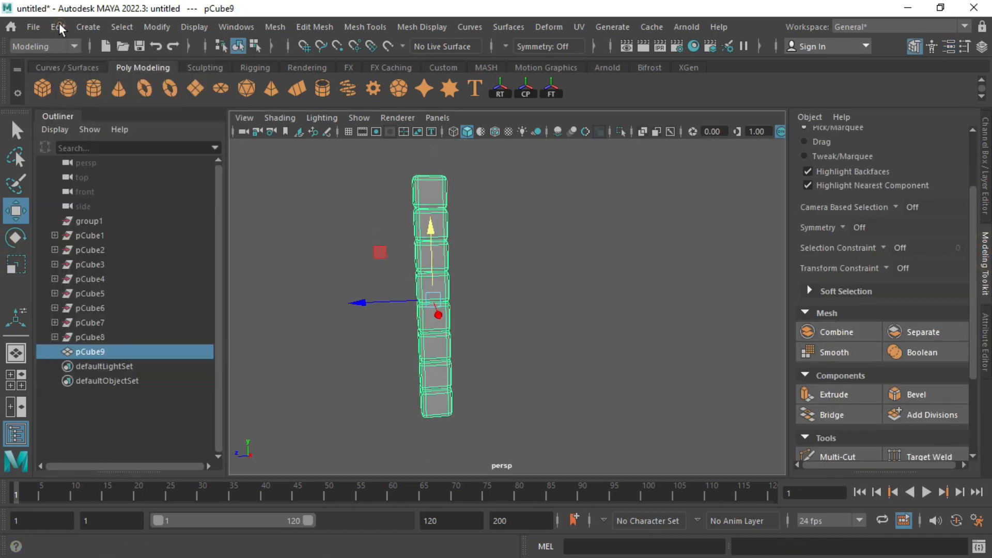
# Step: Delete all construction history and add a nonlinear Bend deformer to the column
pyautogui.click(309, 81)
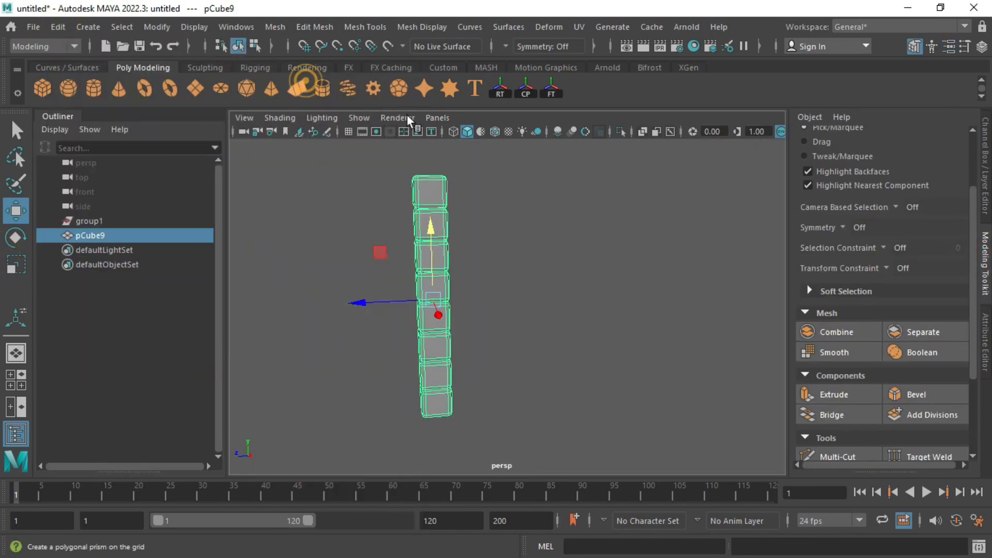
pyautogui.click(551, 29)
pyautogui.moveTo(655, 256)
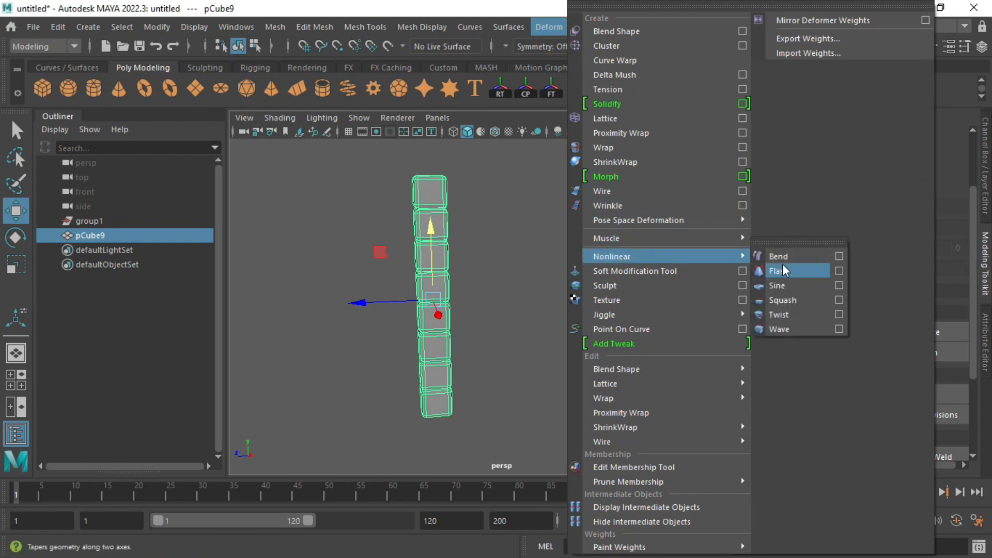
pyautogui.click(786, 258)
pyautogui.keyDown('alt'); pyautogui.moveTo(393, 310); pyautogui.dragTo(484, 369); pyautogui.keyUp('alt')
# Step: Rotate the bend handle 90 degrees on Y and view the column side-on
pyautogui.press('e')
pyautogui.moveTo(537, 303)
pyautogui.keyDown('alt'); pyautogui.mouseDown()
pyautogui.moveTo(528, 348)
pyautogui.moveTo(536, 299)
pyautogui.mouseUp(); pyautogui.keyUp('alt')
pyautogui.click(983, 186)
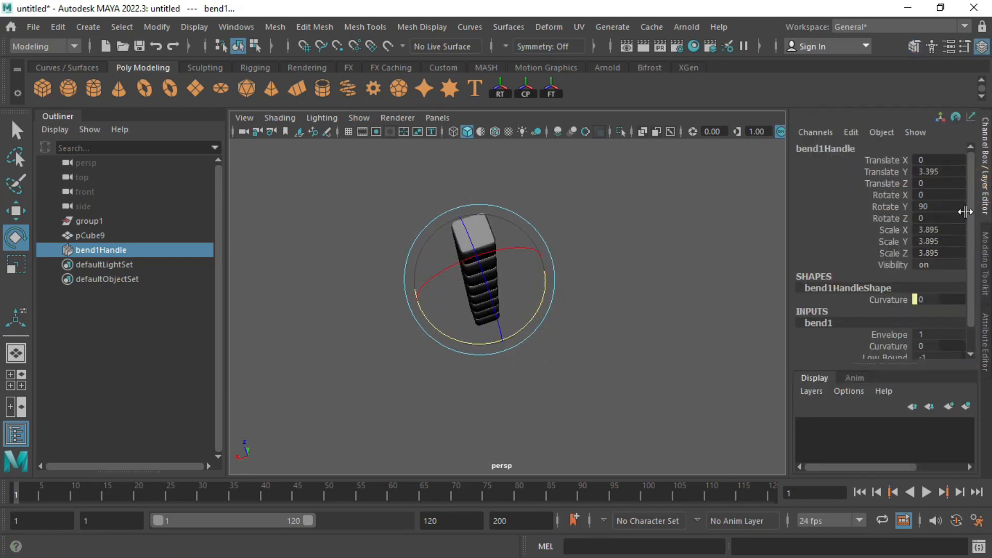
pyautogui.click(987, 200)
pyautogui.keyDown('alt'); pyautogui.moveTo(666, 259); pyautogui.dragTo(687, 202); pyautogui.keyUp('alt')
pyautogui.keyDown('alt'); pyautogui.moveTo(643, 227); pyautogui.dragTo(589, 175); pyautogui.keyUp('alt')
# Step: Set the bend curvature to about 104 and the High Bound to 40
pyautogui.hotkey('ctrl', 'a')
pyautogui.moveTo(891, 239); pyautogui.dragTo(963, 269)
pyautogui.moveTo(925, 238)
pyautogui.mouseDown()
pyautogui.moveTo(938, 239)
pyautogui.moveTo(912, 239)
pyautogui.moveTo(941, 237)
pyautogui.mouseUp()
pyautogui.doubleClick(785, 271)
pyautogui.write('20')
pyautogui.press('Return')
pyautogui.moveTo(893, 273); pyautogui.dragTo(929, 228)
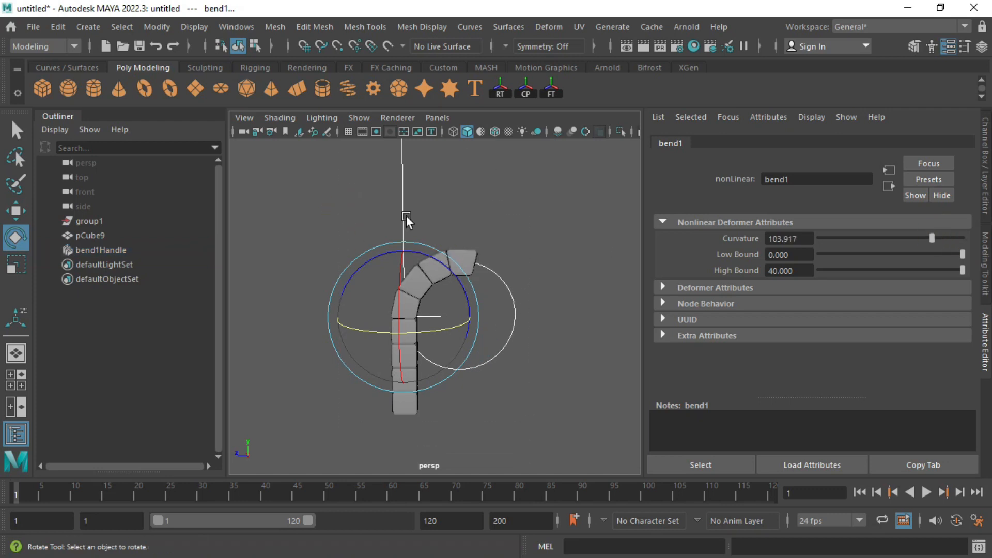
pyautogui.click(464, 261)
pyautogui.click(58, 27)
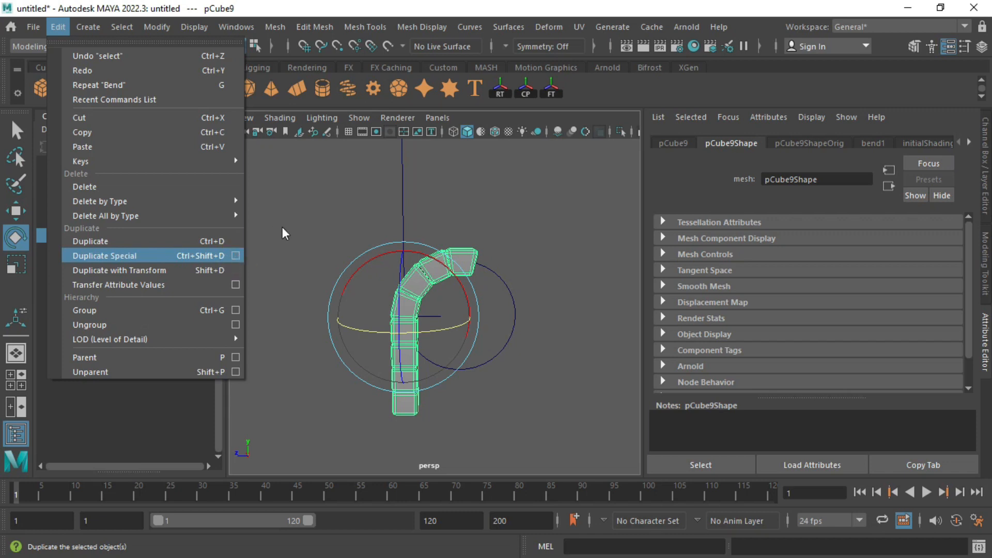
# Step: Make a mirrored instance of the column with Scale Z -1 and move it right
pyautogui.click(236, 256)
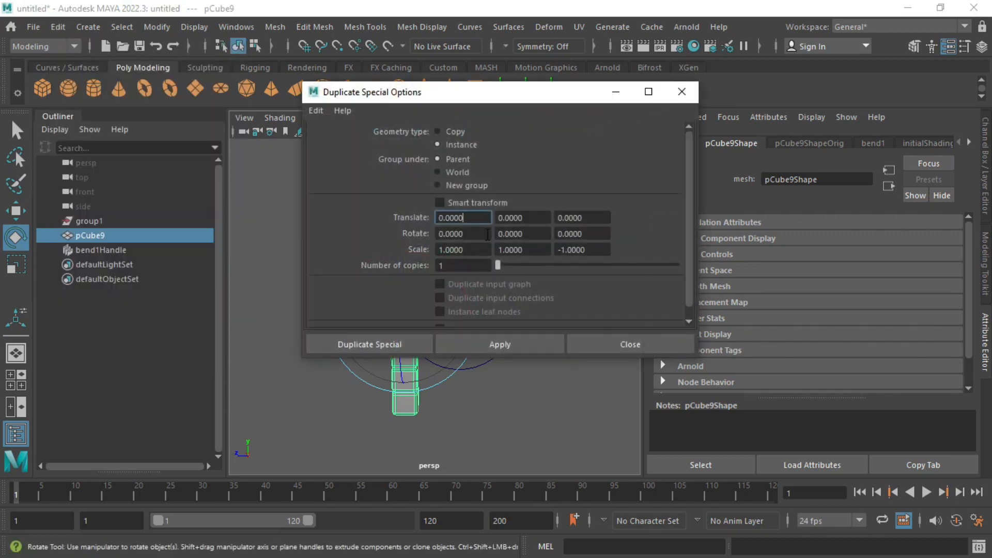
pyautogui.click(423, 341)
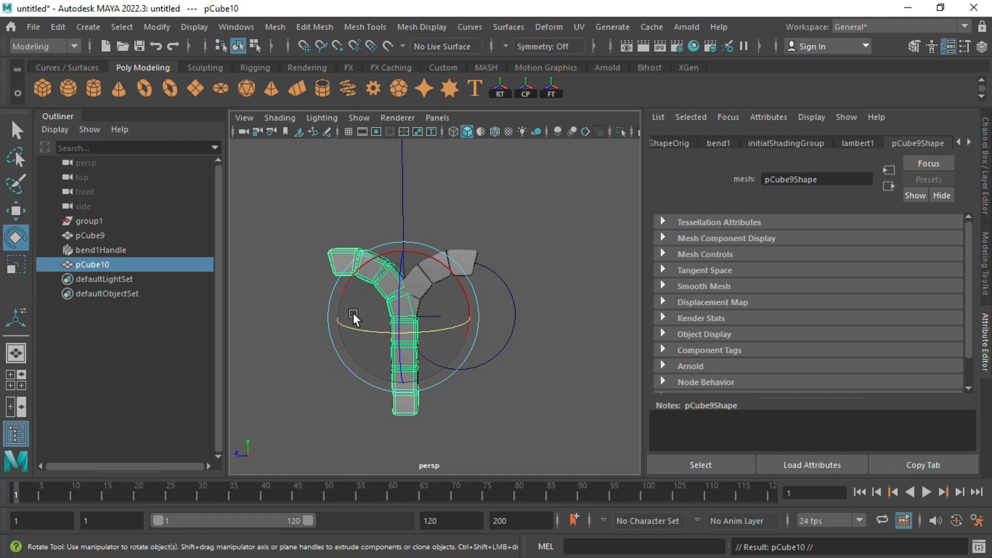
pyautogui.press('w')
pyautogui.moveTo(356, 318); pyautogui.dragTo(476, 338)
pyautogui.keyDown('alt'); pyautogui.moveTo(436, 272); pyautogui.dragTo(527, 306, button='right'); pyautogui.keyUp('alt')
pyautogui.keyDown('alt'); pyautogui.moveTo(527, 306); pyautogui.dragTo(458, 283, button='middle'); pyautogui.keyUp('alt')
# Step: Shift the top vertices of the left half so the two halves meet
pyautogui.moveTo(408, 230); pyautogui.dragTo(364, 232, button='right')
pyautogui.moveTo(390, 250); pyautogui.dragTo(420, 227)
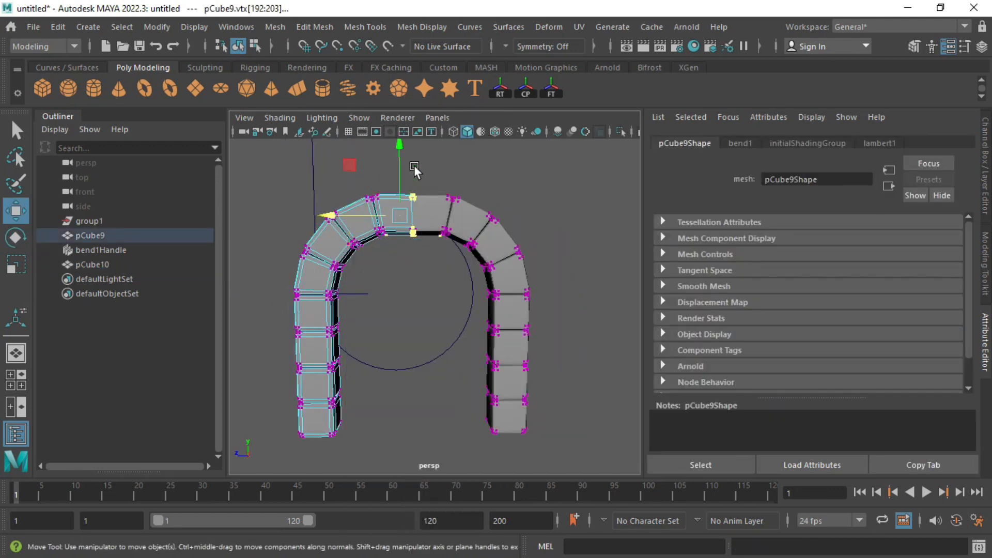
pyautogui.moveTo(339, 212); pyautogui.dragTo(334, 211)
pyautogui.press('f')
pyautogui.keyDown('alt'); pyautogui.moveTo(411, 229); pyautogui.dragTo(306, 314, button='right'); pyautogui.keyUp('alt')
pyautogui.keyDown('alt'); pyautogui.moveTo(306, 314); pyautogui.dragTo(309, 279, button='middle'); pyautogui.keyUp('alt')
pyautogui.moveTo(370, 273); pyautogui.dragTo(369, 273)
pyautogui.keyDown('alt'); pyautogui.moveTo(516, 321); pyautogui.dragTo(413, 343, button='right'); pyautogui.keyUp('alt')
# Step: Reposition the bend handle and set bend1 curvature to 98.35 to close the arch
pyautogui.click(394, 333)
pyautogui.moveTo(291, 333)
pyautogui.mouseDown()
pyautogui.moveTo(303, 334)
pyautogui.moveTo(291, 332)
pyautogui.mouseUp()
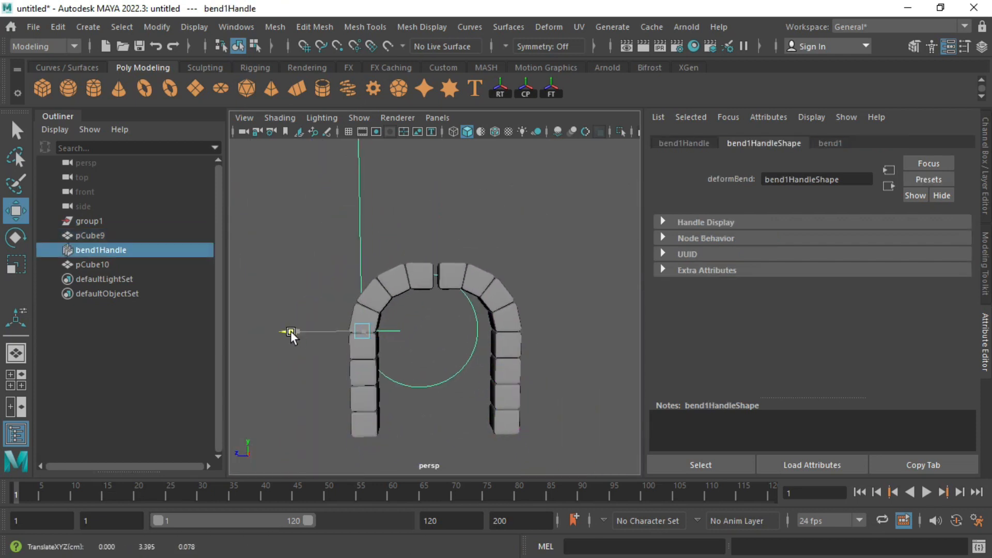
pyautogui.click(830, 144)
pyautogui.moveTo(899, 238); pyautogui.dragTo(930, 243)
pyautogui.keyDown('alt'); pyautogui.moveTo(430, 313); pyautogui.dragTo(482, 317); pyautogui.keyUp('alt')
pyautogui.keyDown('alt'); pyautogui.moveTo(482, 318); pyautogui.dragTo(471, 302, button='right'); pyautogui.keyUp('alt')
pyautogui.keyDown('alt'); pyautogui.moveTo(471, 302); pyautogui.dragTo(455, 289); pyautogui.keyUp('alt')
pyautogui.moveTo(337, 233); pyautogui.dragTo(496, 410)
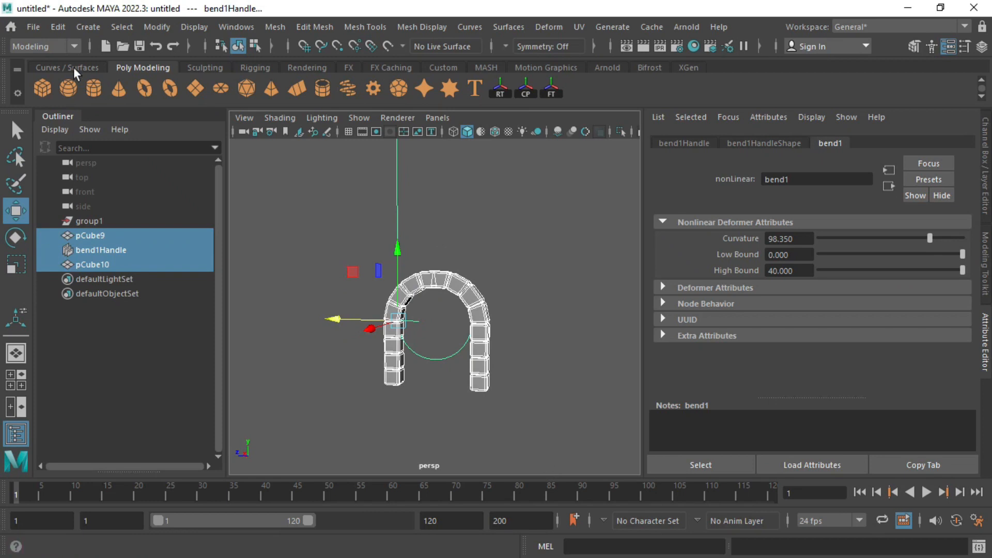
# Step: Delete all construction history to bake the bend into the arch
pyautogui.click(61, 28)
pyautogui.moveTo(104, 91)
pyautogui.click(361, 78)
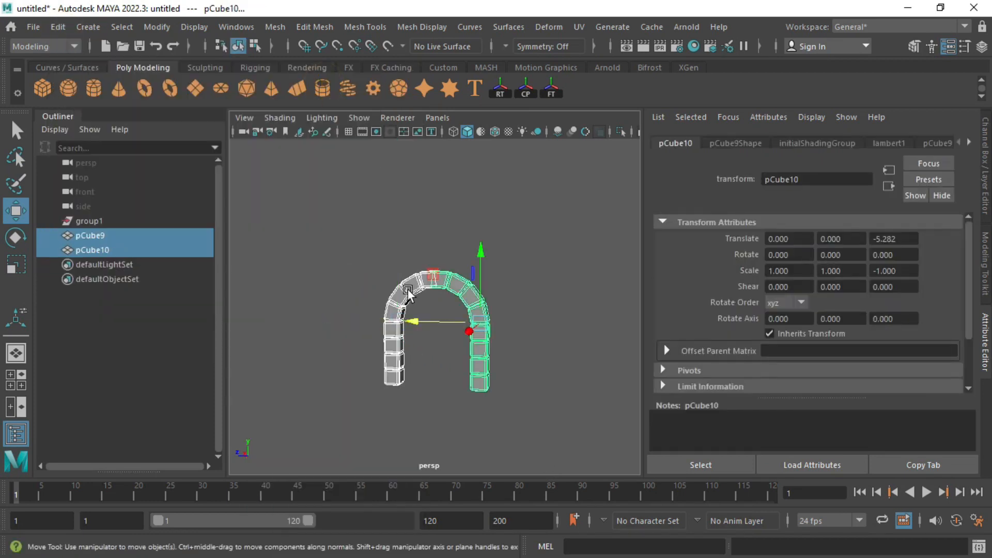
# Step: Select the vertices at the base of the left leg in the four-view layout
pyautogui.click(407, 291)
pyautogui.moveTo(437, 284); pyautogui.dragTo(387, 300, button='right')
pyautogui.moveTo(328, 217); pyautogui.dragTo(408, 291)
pyautogui.keyDown('alt'); pyautogui.moveTo(323, 304); pyautogui.dragTo(395, 310, button='right'); pyautogui.keyUp('alt')
pyautogui.keyDown('alt'); pyautogui.moveTo(395, 310); pyautogui.dragTo(435, 312); pyautogui.keyUp('alt')
pyautogui.press('space')
pyautogui.press('space')
pyautogui.moveTo(339, 414); pyautogui.dragTo(506, 301)
pyautogui.press('f')
# Step: Move the leg-base vertices down and outward to splay the foot
pyautogui.scroll(-5, 385, 331)
pyautogui.press('r')
pyautogui.keyDown('alt'); pyautogui.moveTo(465, 289); pyautogui.dragTo(385, 357, button='middle'); pyautogui.keyUp('alt')
pyautogui.press('w')
pyautogui.moveTo(356, 310); pyautogui.dragTo(368, 333)
pyautogui.scroll(-2, 368, 336)
pyautogui.moveTo(293, 376); pyautogui.dragTo(273, 385)
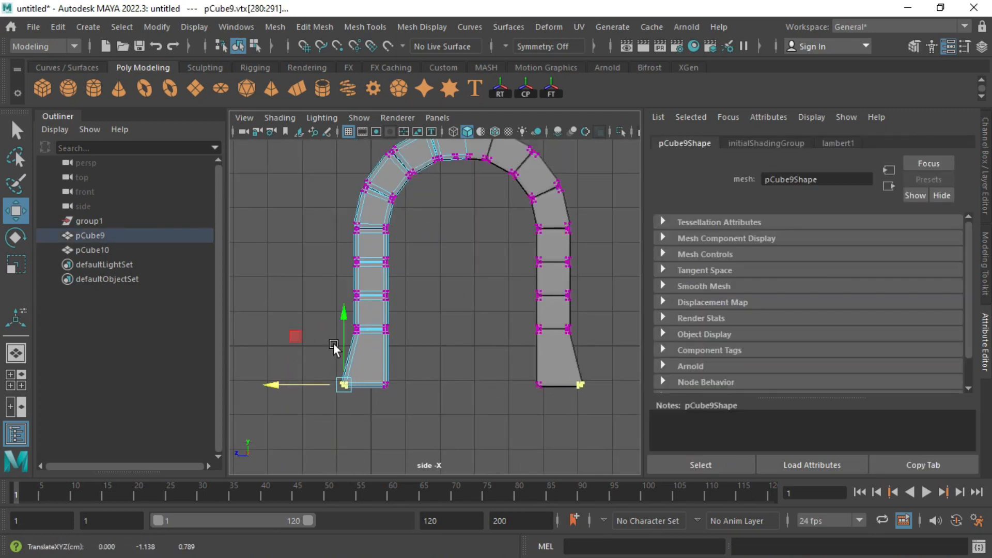
# Step: Undo the splay, then tilt and nudge the left leg's outer edge outward
pyautogui.keyDown('alt'); pyautogui.moveTo(270, 320); pyautogui.dragTo(345, 285, button='middle'); pyautogui.keyUp('alt')
pyautogui.keyDown('alt'); pyautogui.moveTo(345, 284); pyautogui.dragTo(377, 311, button='right'); pyautogui.keyUp('alt')
pyautogui.hotkey('ctrl', 'z')
pyautogui.keyDown('shift'); pyautogui.moveTo(392, 309); pyautogui.dragTo(443, 275); pyautogui.keyUp('shift')
pyautogui.press('f')
pyautogui.press('e')
pyautogui.moveTo(372, 303); pyautogui.dragTo(399, 250)
pyautogui.press('w')
pyautogui.moveTo(359, 308); pyautogui.dragTo(350, 309)
# Step: Pull the bottom-left vertices outward to flare the foot
pyautogui.scroll(-4, 357, 331)
pyautogui.moveTo(363, 353); pyautogui.dragTo(462, 430)
pyautogui.moveTo(346, 376); pyautogui.dragTo(331, 372)
pyautogui.scroll(-5, 414, 310)
pyautogui.keyDown('alt'); pyautogui.moveTo(505, 241); pyautogui.dragTo(426, 306, button='middle'); pyautogui.keyUp('alt')
# Step: Select the faces of two stones and scale them narrower along X
pyautogui.moveTo(386, 212); pyautogui.dragTo(403, 199, button='right')
pyautogui.click(983, 273)
pyautogui.hotkey('ctrl', 'z')
pyautogui.keyDown('alt'); pyautogui.moveTo(423, 233); pyautogui.dragTo(436, 304, button='middle'); pyautogui.keyUp('alt')
pyautogui.moveTo(435, 304); pyautogui.dragTo(434, 338, button='right')
pyautogui.moveTo(325, 292); pyautogui.dragTo(525, 306)
pyautogui.hotkey('shift', '.')
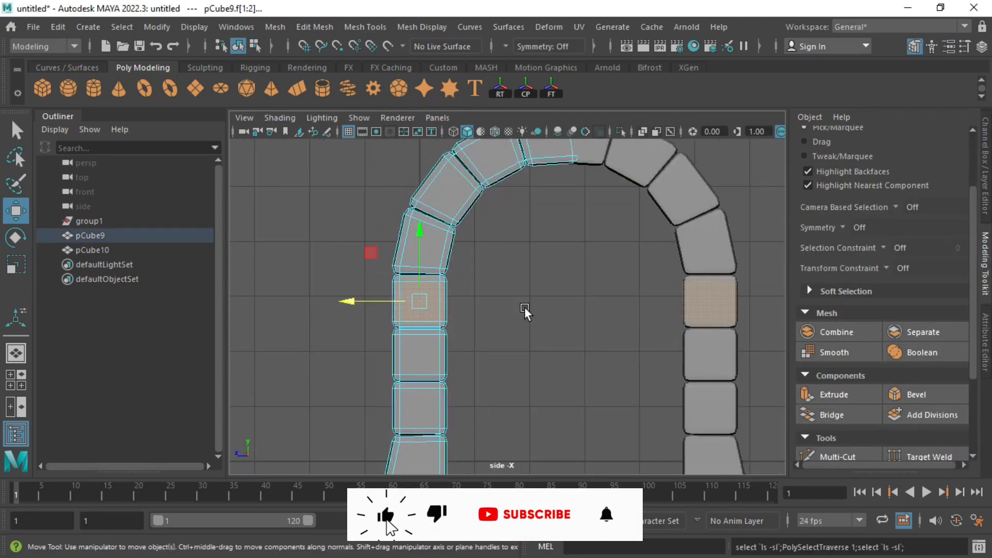
pyautogui.press('r')
pyautogui.moveTo(355, 303); pyautogui.dragTo(359, 302)
# Step: Clear the face selection and pick a single stone face
pyautogui.keyDown('alt'); pyautogui.moveTo(484, 405); pyautogui.dragTo(448, 446, button='middle'); pyautogui.keyUp('alt')
pyautogui.click(383, 208)
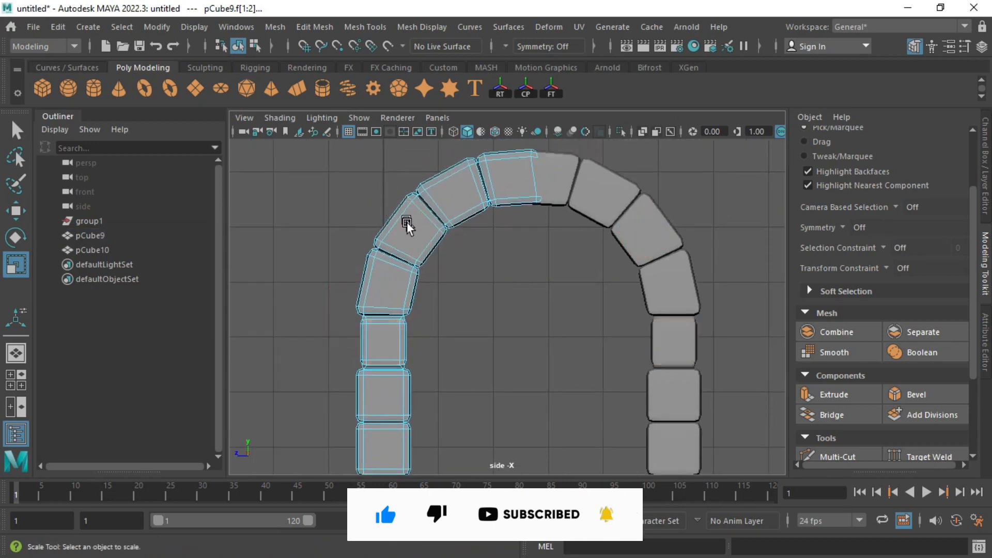
pyautogui.click(407, 225)
pyautogui.press('space')
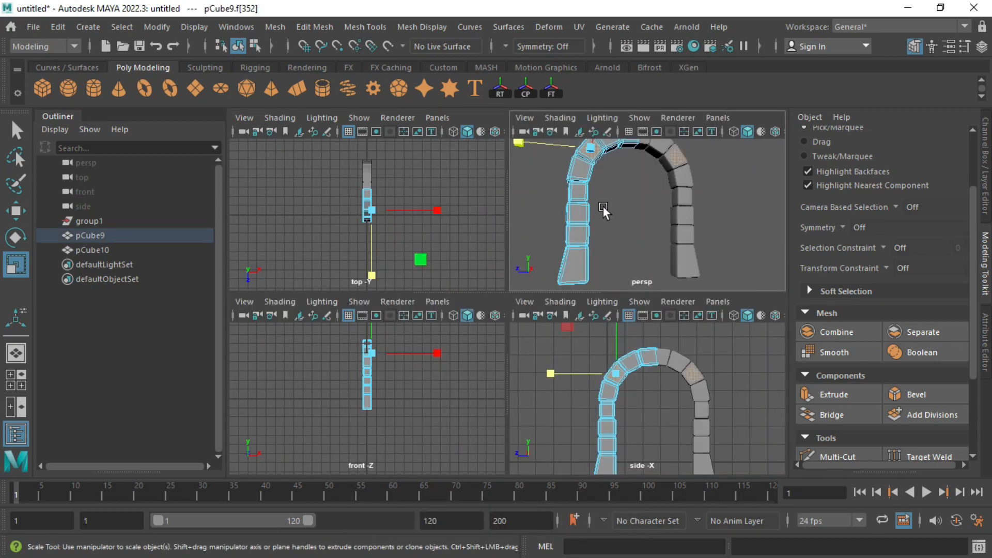
# Step: In the maximised perspective view, select several faces of an upper arch stone
pyautogui.press('space')
pyautogui.press('f')
pyautogui.keyDown('alt'); pyautogui.moveTo(362, 266); pyautogui.dragTo(411, 268); pyautogui.keyUp('alt')
pyautogui.press('q')
pyautogui.click(394, 265)
pyautogui.keyDown('shift'); pyautogui.click(434, 266); pyautogui.keyUp('shift')
pyautogui.keyDown('shift'); pyautogui.click(460, 268); pyautogui.keyUp('shift')
pyautogui.keyDown('shift'); pyautogui.click(504, 277); pyautogui.keyUp('shift')
pyautogui.keyDown('alt'); pyautogui.moveTo(667, 294); pyautogui.dragTo(574, 320); pyautogui.keyUp('alt')
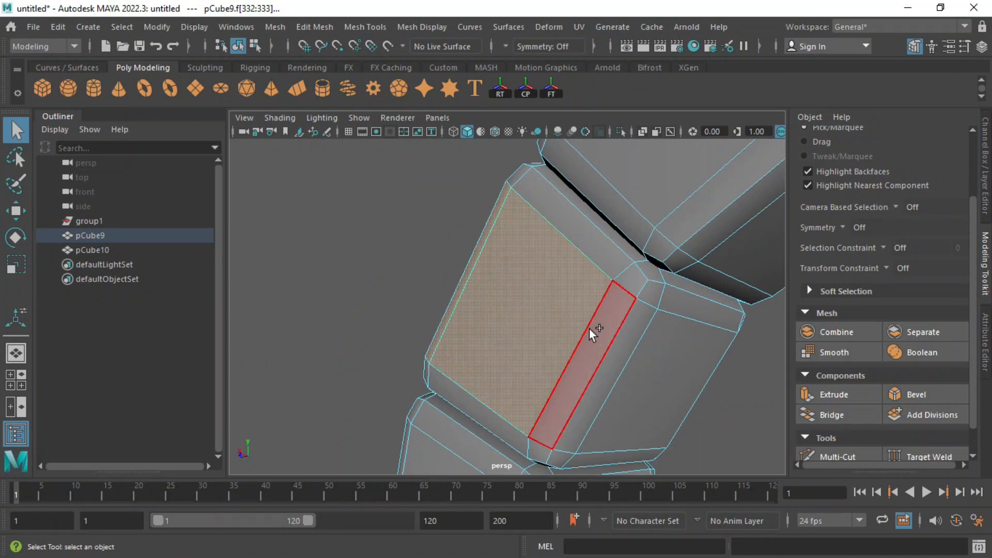
pyautogui.keyDown('shift'); pyautogui.click(588, 330); pyautogui.keyUp('shift')
pyautogui.keyDown('shift'); pyautogui.click(662, 335); pyautogui.keyUp('shift')
pyautogui.keyDown('alt'); pyautogui.moveTo(666, 336); pyautogui.dragTo(508, 331); pyautogui.keyUp('alt')
pyautogui.keyDown('shift'); pyautogui.click(508, 331); pyautogui.keyUp('shift')
pyautogui.keyDown('alt'); pyautogui.moveTo(431, 332); pyautogui.dragTo(336, 331); pyautogui.keyUp('alt')
# Step: Rotate that stone, grow the selection, shrink it uniformly and stretch its depth slightly
pyautogui.press('r')
pyautogui.press('e')
pyautogui.moveTo(488, 256); pyautogui.dragTo(469, 313)
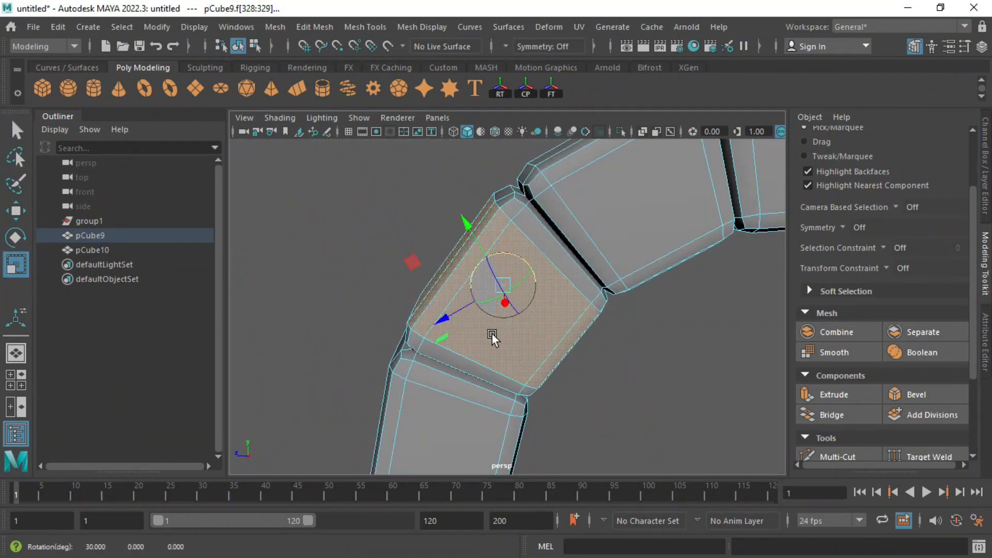
pyautogui.press('r')
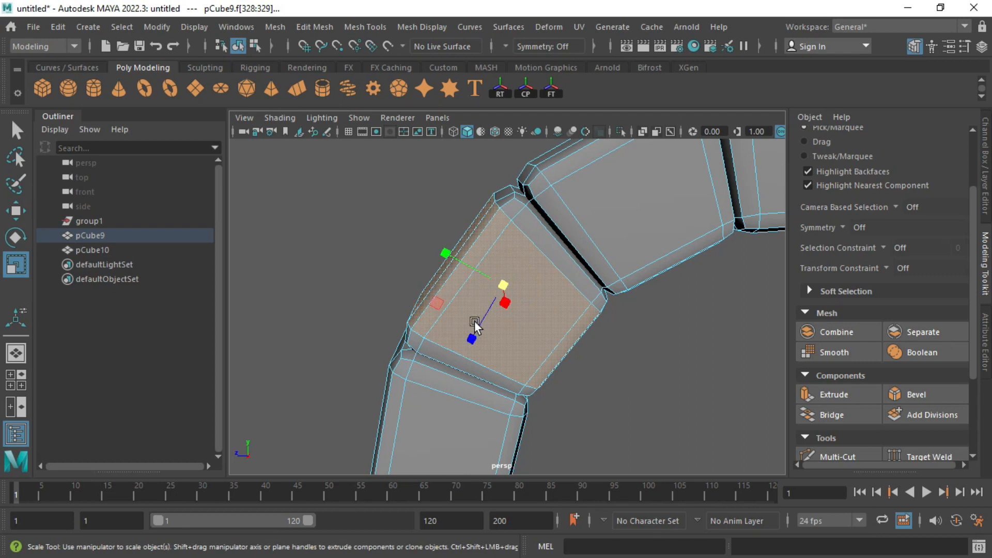
pyautogui.click(446, 251)
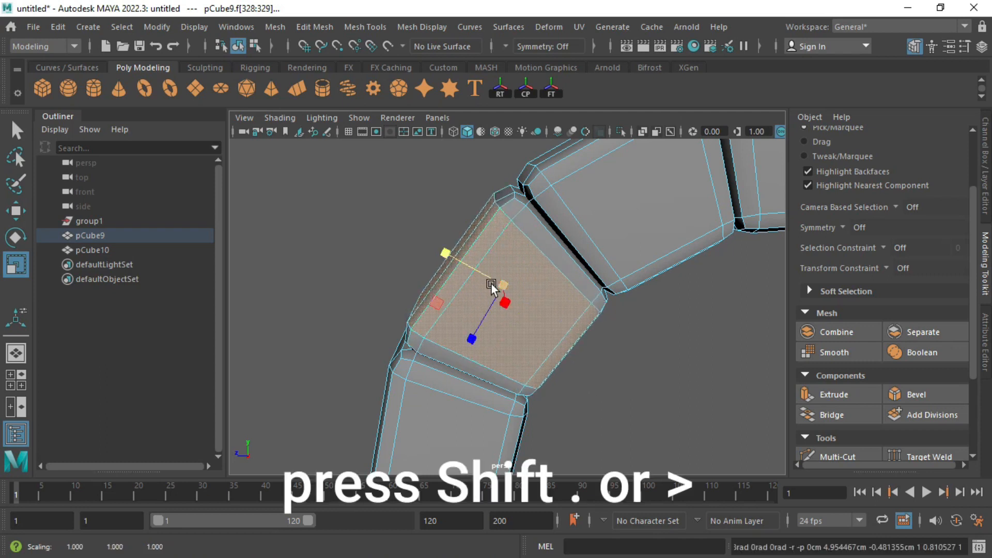
pyautogui.hotkey('shift', '.')
pyautogui.hotkey('shift', '.')
pyautogui.moveTo(501, 284); pyautogui.dragTo(472, 324)
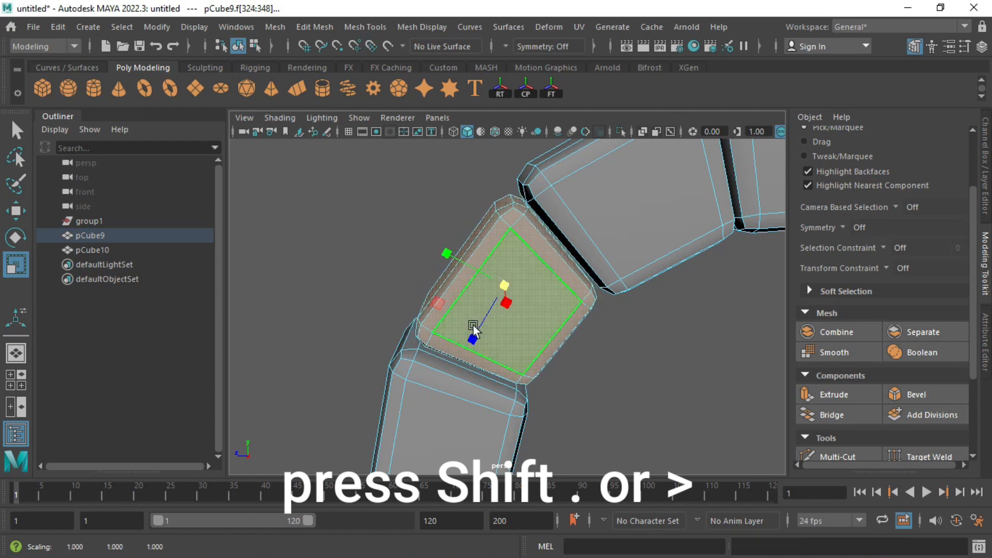
pyautogui.scroll(-6, 466, 274)
pyautogui.keyDown('alt'); pyautogui.moveTo(501, 285); pyautogui.dragTo(517, 289); pyautogui.keyUp('alt')
pyautogui.moveTo(472, 350); pyautogui.dragTo(470, 352)
# Step: Select a lower arch stone, growing the face selection to cover the whole block
pyautogui.scroll(-2, 579, 245)
pyautogui.keyDown('alt'); pyautogui.moveTo(656, 257); pyautogui.dragTo(604, 98, button='middle'); pyautogui.keyUp('alt')
pyautogui.click(430, 318)
pyautogui.press('f')
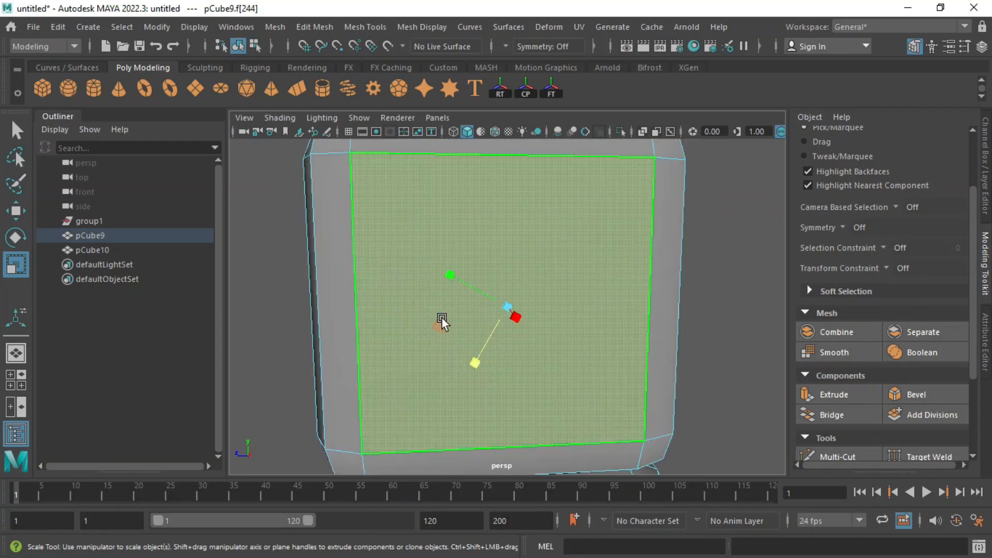
pyautogui.scroll(-4, 430, 318)
pyautogui.keyDown('alt'); pyautogui.moveTo(270, 279); pyautogui.dragTo(356, 279); pyautogui.keyUp('alt')
pyautogui.scroll(-3, 355, 279)
pyautogui.keyDown('alt'); pyautogui.moveTo(701, 290); pyautogui.dragTo(439, 279); pyautogui.keyUp('alt')
pyautogui.keyDown('shift'); pyautogui.doubleClick(518, 267); pyautogui.keyUp('shift')
pyautogui.hotkey('shift', '.')
pyautogui.hotkey('shift', '.')
pyautogui.keyDown('alt'); pyautogui.moveTo(518, 267); pyautogui.dragTo(555, 305); pyautogui.keyUp('alt')
pyautogui.hotkey('shift', '.')
# Step: Stretch that block's height and slim it overall, then leave face mode and deselect
pyautogui.press('d')
pyautogui.press('d')
pyautogui.moveTo(508, 340); pyautogui.dragTo(508, 355)
pyautogui.keyDown('alt'); pyautogui.moveTo(601, 331); pyautogui.dragTo(548, 298); pyautogui.keyUp('alt')
pyautogui.moveTo(554, 360); pyautogui.dragTo(501, 327)
pyautogui.scroll(-5, 537, 299)
pyautogui.keyDown('alt'); pyautogui.moveTo(555, 281); pyautogui.dragTo(345, 227); pyautogui.keyUp('alt')
pyautogui.scroll(-2, 343, 222)
pyautogui.press('F8')
pyautogui.click(444, 222)
# Step: Create a new cube and move it right toward the doorway
pyautogui.click(43, 92)
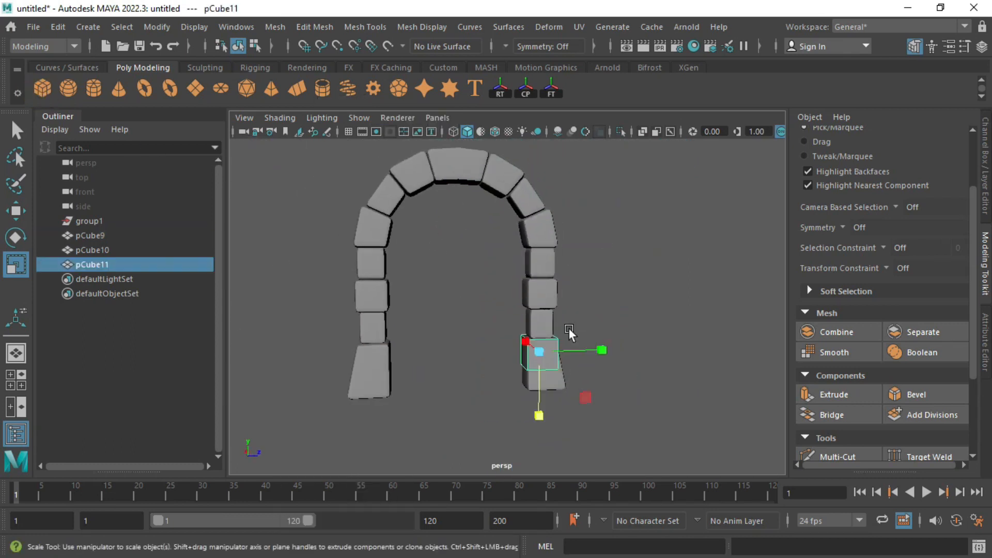
pyautogui.press('space')
pyautogui.press('space')
pyautogui.press('w')
pyautogui.moveTo(350, 435); pyautogui.dragTo(391, 435)
pyautogui.keyDown('alt'); pyautogui.moveTo(453, 412); pyautogui.dragTo(457, 382, button='middle'); pyautogui.keyUp('alt')
pyautogui.scroll(-1, 457, 383)
# Step: Raise the cube's top vertices and lower its bottom ones to form a tall slab
pyautogui.moveTo(458, 384); pyautogui.dragTo(392, 147, button='right')
pyautogui.moveTo(392, 205); pyautogui.dragTo(564, 383)
pyautogui.moveTo(472, 448); pyautogui.dragTo(486, 305)
pyautogui.moveTo(438, 382); pyautogui.dragTo(511, 439)
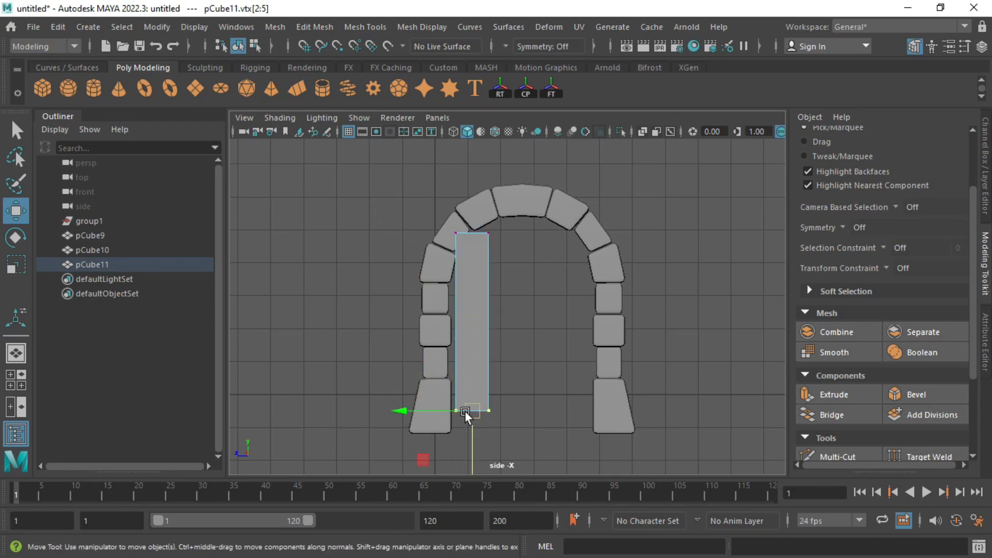
pyautogui.keyDown('alt'); pyautogui.moveTo(479, 398); pyautogui.dragTo(480, 360, button='middle'); pyautogui.keyUp('alt')
pyautogui.moveTo(469, 436); pyautogui.dragTo(469, 468)
pyautogui.scroll(3, 488, 267)
pyautogui.keyDown('alt'); pyautogui.moveTo(489, 268); pyautogui.dragTo(503, 243, button='middle'); pyautogui.keyUp('alt')
pyautogui.press('space')
pyautogui.press('space')
pyautogui.keyDown('alt'); pyautogui.moveTo(655, 237); pyautogui.dragTo(494, 353); pyautogui.keyUp('alt')
pyautogui.press('space')
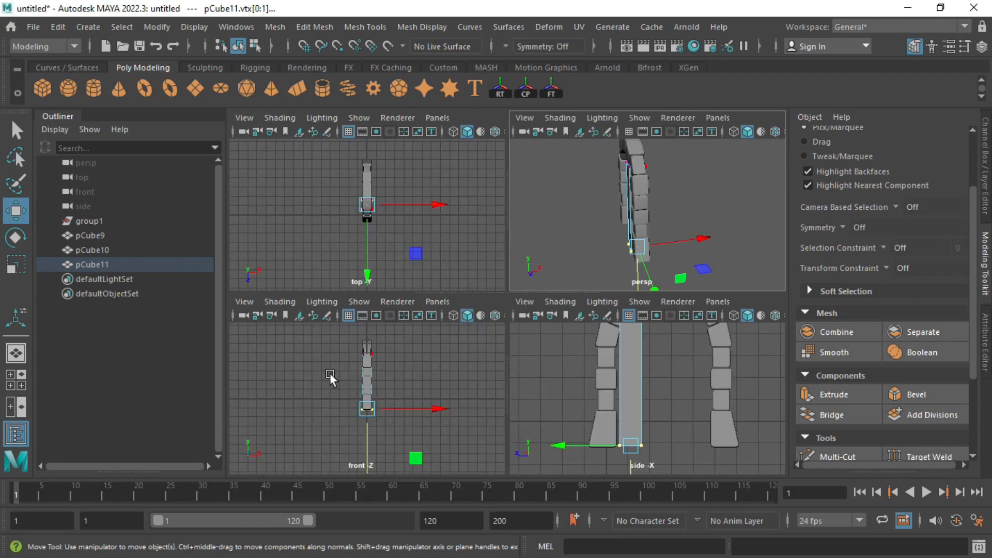
# Step: In the front view, marquee-select four of the slab's faces and delete them
pyautogui.press('space')
pyautogui.rightClick(491, 260)
pyautogui.moveTo(487, 162); pyautogui.dragTo(485, 166, button='right')
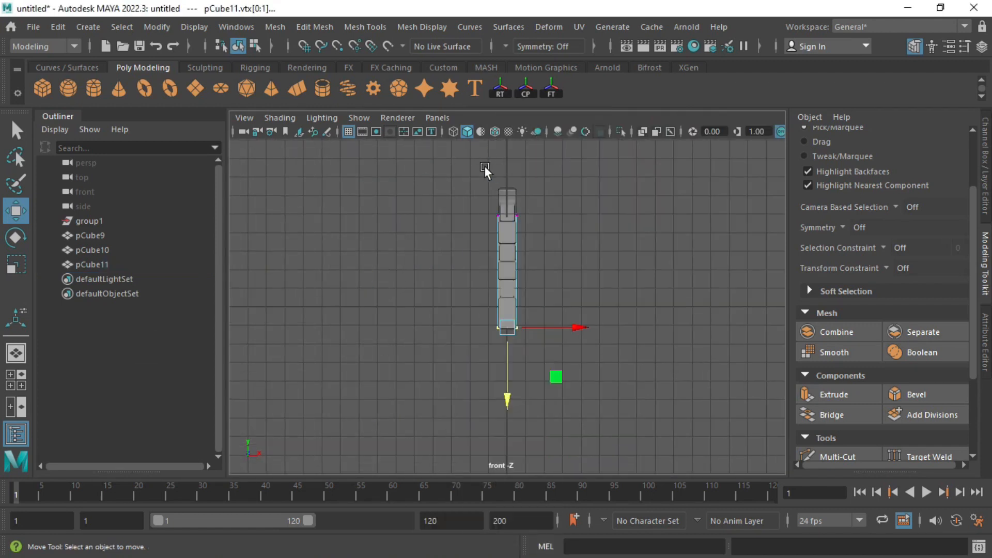
pyautogui.moveTo(534, 345); pyautogui.dragTo(510, 373)
pyautogui.press('Delete')
# Step: Frame the doorway slab and arch in the side view
pyautogui.press('space')
pyautogui.press('space')
pyautogui.keyDown('alt'); pyautogui.moveTo(478, 324); pyautogui.dragTo(513, 437, button='middle'); pyautogui.keyUp('alt')
pyautogui.moveTo(513, 436); pyautogui.dragTo(448, 138, button='right')
pyautogui.keyDown('alt'); pyautogui.moveTo(517, 247); pyautogui.dragTo(522, 187, button='middle'); pyautogui.keyUp('alt')
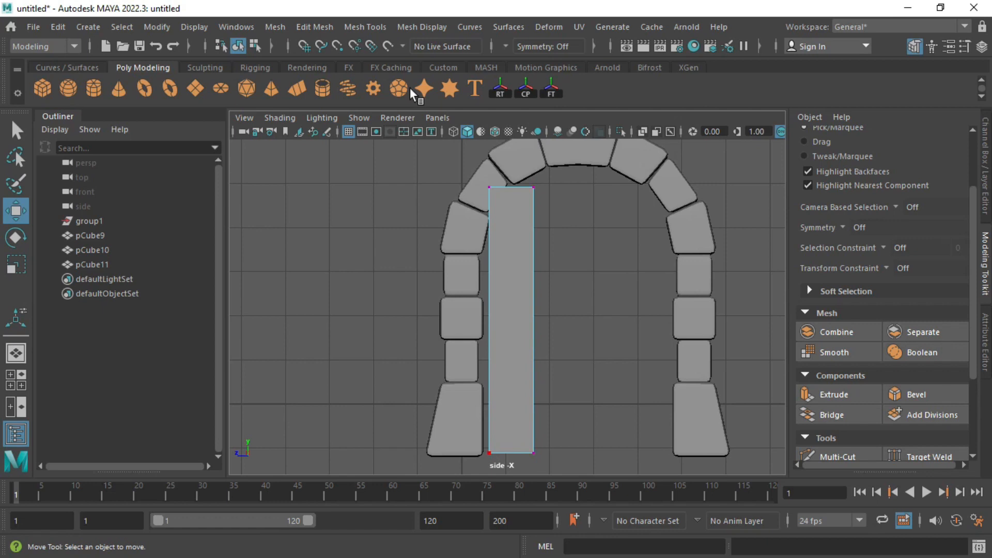
# Step: Insert an edge loop on the slab, shift it left, and fit its top corners to the arch
pyautogui.click(365, 23)
pyautogui.click(401, 135)
pyautogui.click(510, 186)
pyautogui.moveTo(511, 142); pyautogui.dragTo(467, 135, button='right')
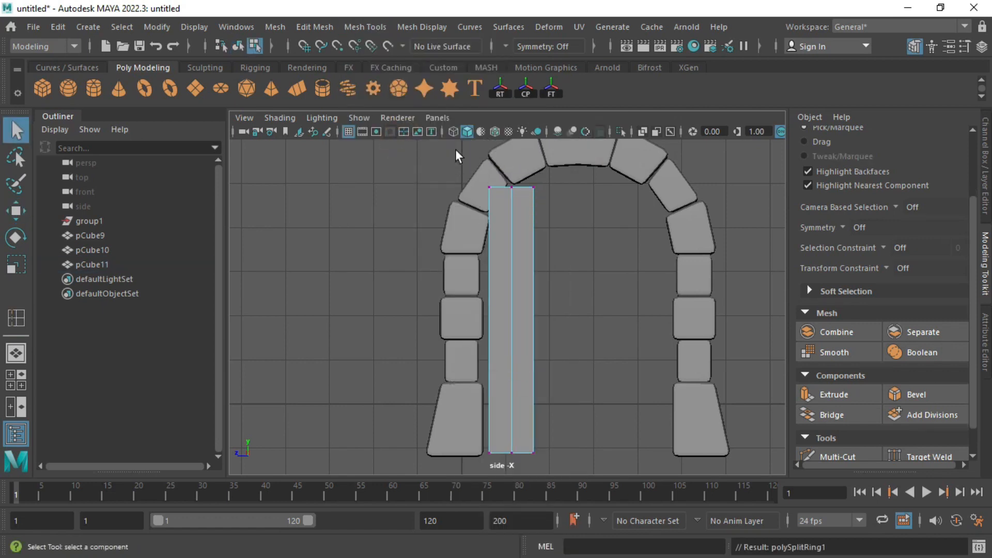
pyautogui.moveTo(456, 165); pyautogui.dragTo(579, 465)
pyautogui.press('w')
pyautogui.moveTo(448, 321); pyautogui.dragTo(441, 321)
pyautogui.moveTo(448, 146); pyautogui.dragTo(563, 248)
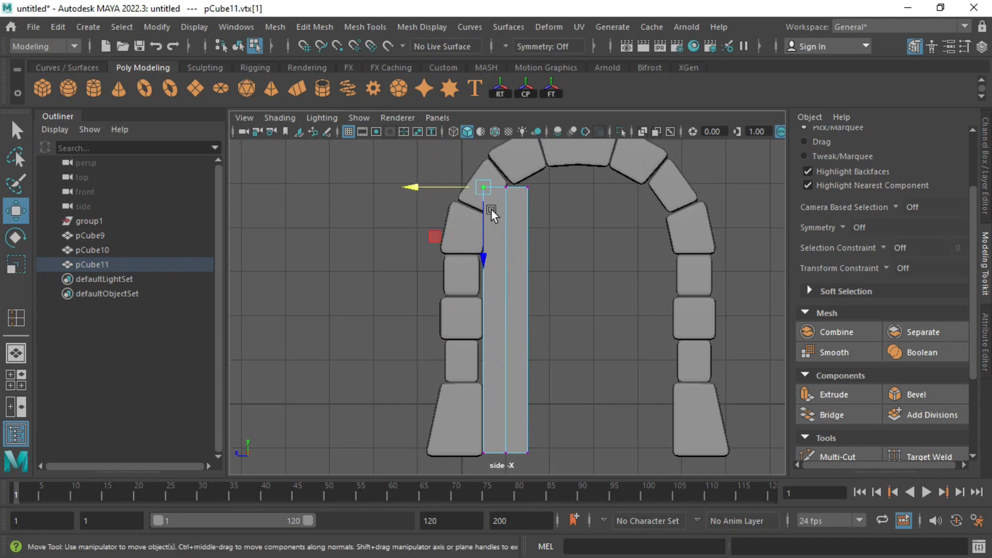
pyautogui.moveTo(491, 223); pyautogui.dragTo(489, 299)
pyautogui.moveTo(521, 202); pyautogui.dragTo(545, 171)
pyautogui.moveTo(526, 254); pyautogui.dragTo(526, 247)
# Step: Insert another horizontal and a vertical edge loop across the slab
pyautogui.click(16, 318)
pyautogui.click(483, 343)
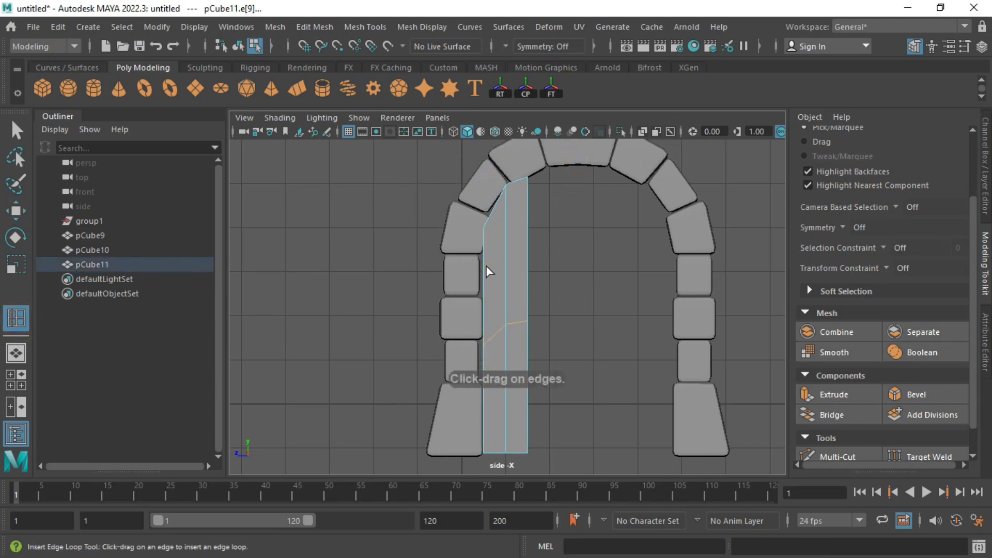
pyautogui.press('F8')
pyautogui.click(481, 266)
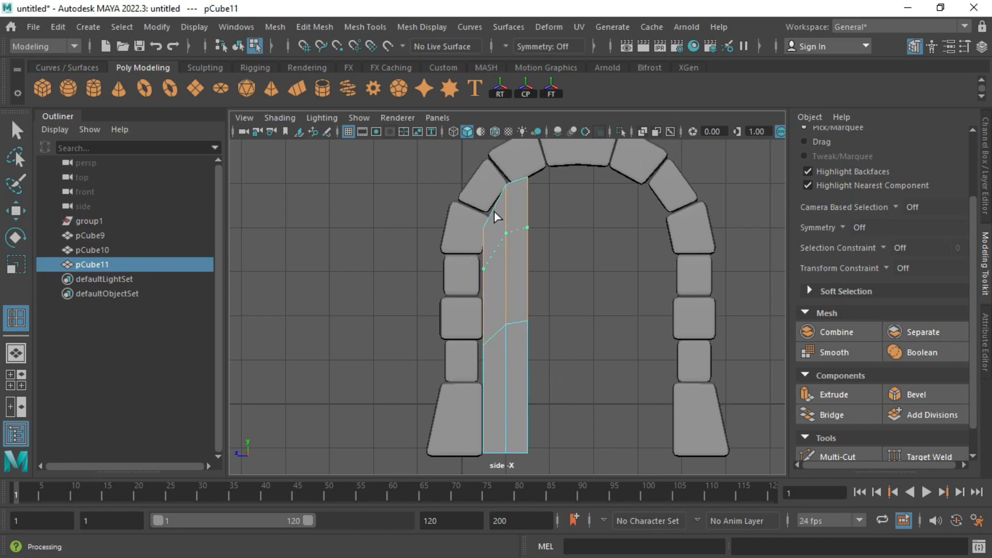
pyautogui.click(495, 208)
# Step: Select the new loop's top vertex, then nudge a left-edge vertex against the stones
pyautogui.press('q')
pyautogui.moveTo(496, 211); pyautogui.dragTo(436, 139, button='right')
pyautogui.click(496, 209)
pyautogui.press('w')
pyautogui.moveTo(496, 208); pyautogui.dragTo(494, 208)
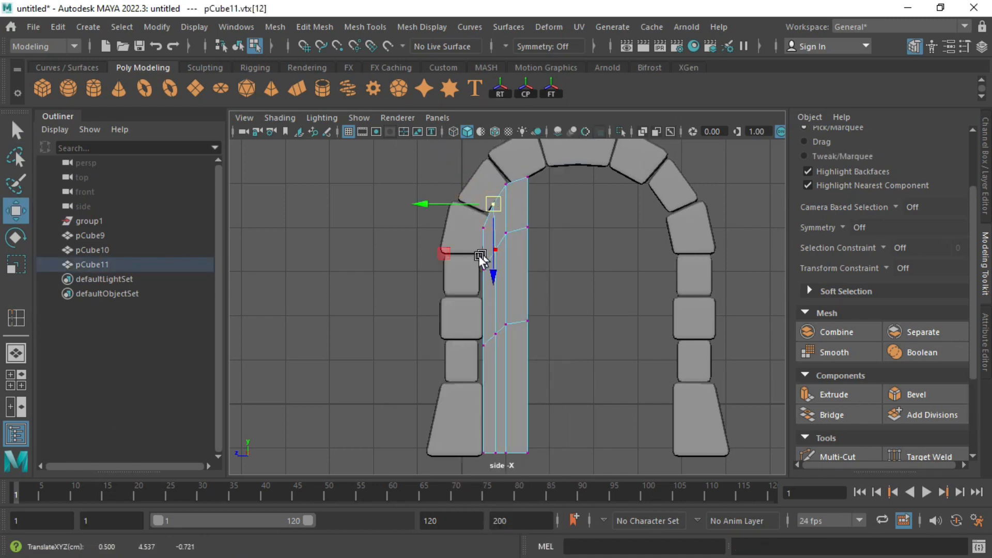
pyautogui.press('f')
pyautogui.scroll(-6, 500, 303)
pyautogui.keyDown('alt'); pyautogui.moveTo(501, 303); pyautogui.dragTo(505, 173, button='middle'); pyautogui.keyUp('alt')
pyautogui.click(484, 380)
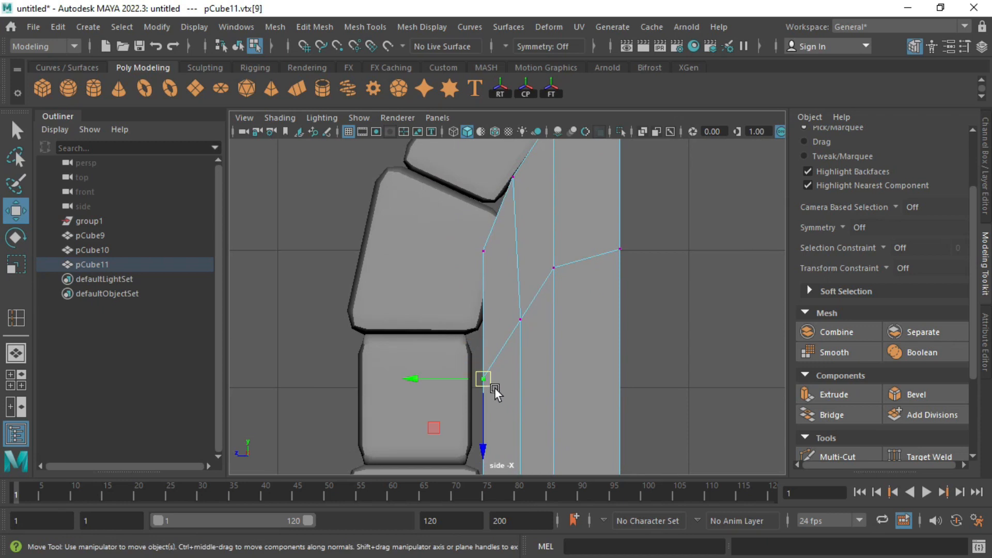
pyautogui.moveTo(482, 377); pyautogui.dragTo(469, 373)
# Step: Nudge a lower left-edge vertex against the stones and return the plank to object mode
pyautogui.scroll(-2, 506, 345)
pyautogui.keyDown('alt'); pyautogui.moveTo(510, 345); pyautogui.dragTo(511, 118, button='middle'); pyautogui.keyUp('alt')
pyautogui.click(488, 329)
pyautogui.moveTo(489, 327); pyautogui.dragTo(481, 327)
pyautogui.keyDown('alt'); pyautogui.moveTo(508, 336); pyautogui.dragTo(470, 402, button='middle'); pyautogui.keyUp('alt')
pyautogui.scroll(-3, 514, 270)
pyautogui.scroll(-2, 488, 296)
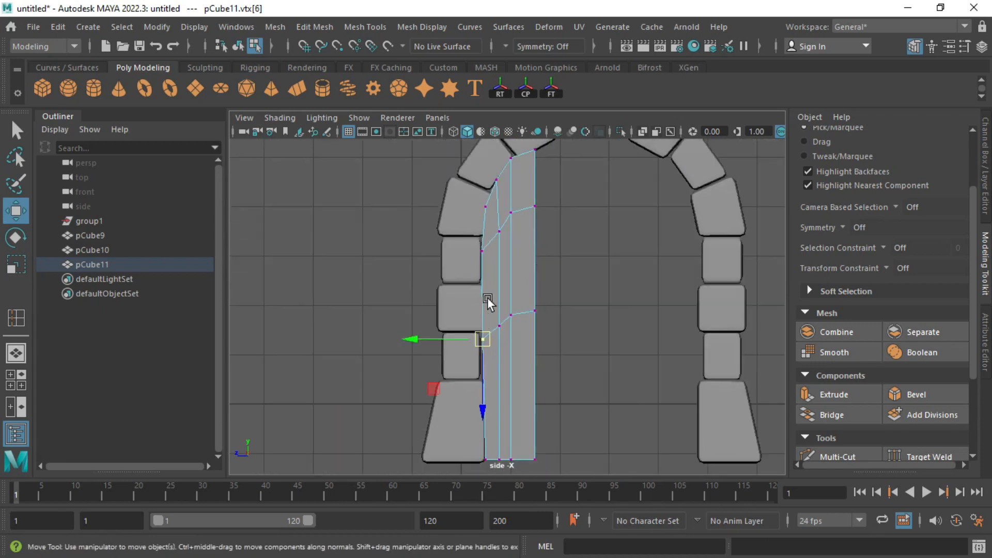
pyautogui.keyDown('alt'); pyautogui.moveTo(516, 245); pyautogui.dragTo(510, 267, button='middle'); pyautogui.keyUp('alt')
pyautogui.moveTo(511, 222); pyautogui.dragTo(561, 160, button='right')
pyautogui.scroll(-3, 516, 196)
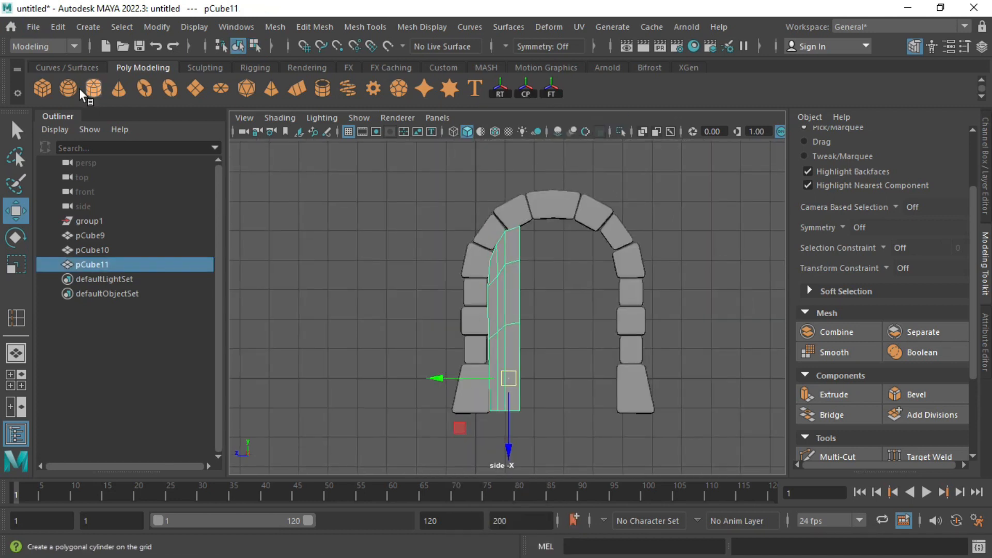
# Step: Create a new cube against the plank and raise its top vertices
pyautogui.click(44, 89)
pyautogui.moveTo(538, 376); pyautogui.dragTo(534, 405)
pyautogui.moveTo(528, 397); pyautogui.dragTo(455, 147, button='right')
pyautogui.moveTo(499, 356); pyautogui.dragTo(560, 393)
pyautogui.moveTo(540, 464); pyautogui.dragTo(541, 299)
pyautogui.scroll(6, 541, 307)
pyautogui.moveTo(501, 349); pyautogui.dragTo(506, 340)
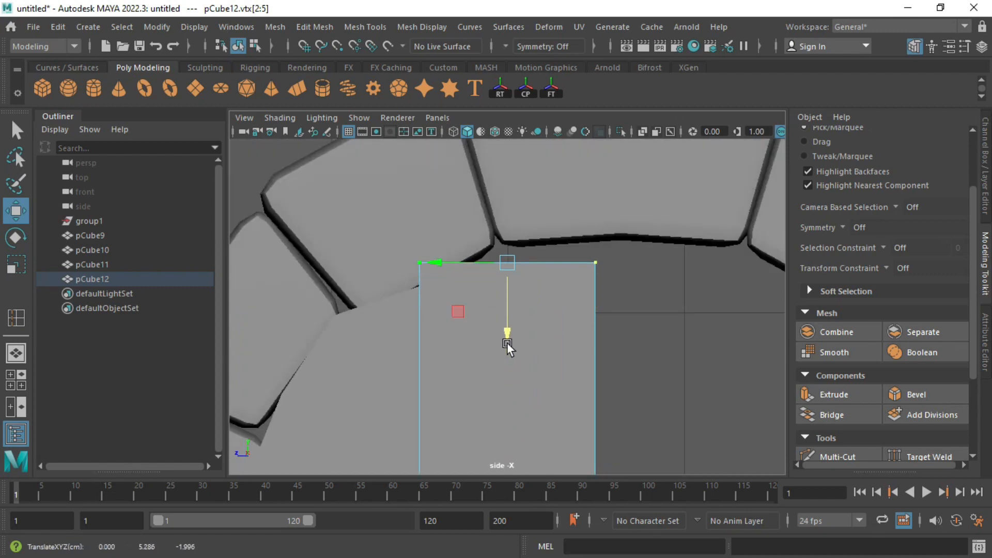
pyautogui.press('space')
pyautogui.press('space')
pyautogui.hotkey('ctrl', 'z')
pyautogui.hotkey('ctrl', 'z')
# Step: In the side view, center the pivot of the new plank cube
pyautogui.moveTo(486, 161); pyautogui.dragTo(519, 333)
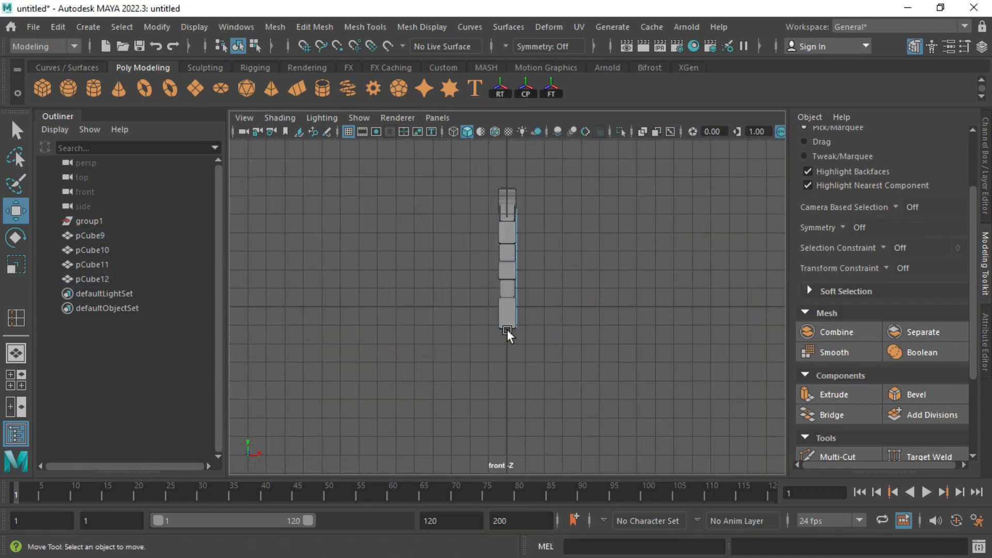
pyautogui.click(543, 356)
pyautogui.press('space')
pyautogui.press('space')
pyautogui.scroll(-4, 621, 410)
pyautogui.keyDown('alt'); pyautogui.moveTo(621, 411); pyautogui.dragTo(606, 321, button='middle'); pyautogui.keyUp('alt')
pyautogui.scroll(-5, 493, 241)
pyautogui.moveTo(475, 155); pyautogui.dragTo(507, 111, button='right')
pyautogui.click(156, 26)
pyautogui.click(178, 132)
# Step: Raise the new plank's top-right corner vertex to meet the arch curve
pyautogui.press('r')
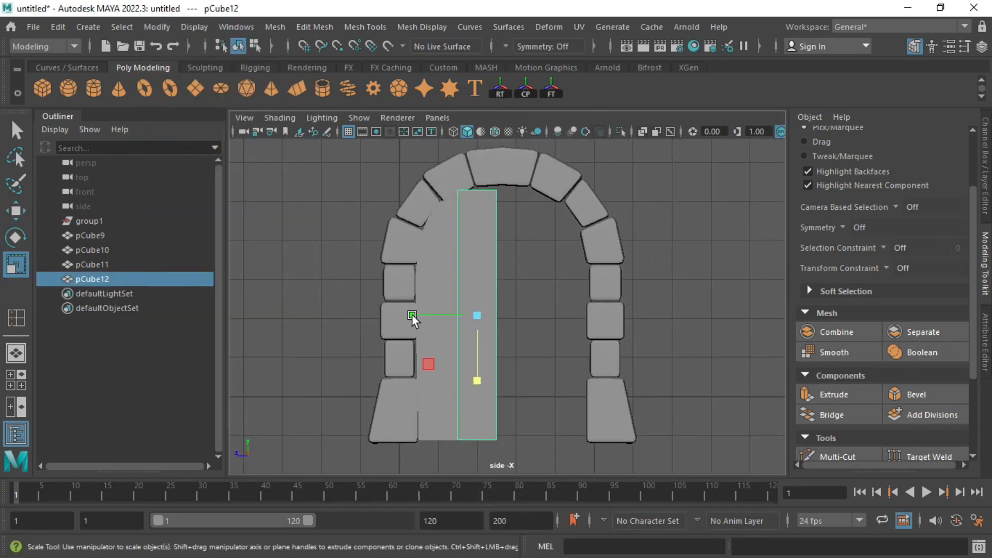
pyautogui.scroll(3, 435, 228)
pyautogui.keyDown('alt'); pyautogui.moveTo(435, 223); pyautogui.dragTo(421, 366, button='middle'); pyautogui.keyUp('alt')
pyautogui.scroll(3, 438, 310)
pyautogui.moveTo(417, 155); pyautogui.dragTo(362, 155, button='right')
pyautogui.moveTo(350, 184); pyautogui.dragTo(467, 314)
pyautogui.press('f')
pyautogui.press('w')
pyautogui.click(545, 307)
pyautogui.moveTo(550, 306); pyautogui.dragTo(547, 296)
# Step: Insert a vertical edge loop in the plank and raise its top vertex to the arch
pyautogui.click(16, 318)
pyautogui.click(504, 305)
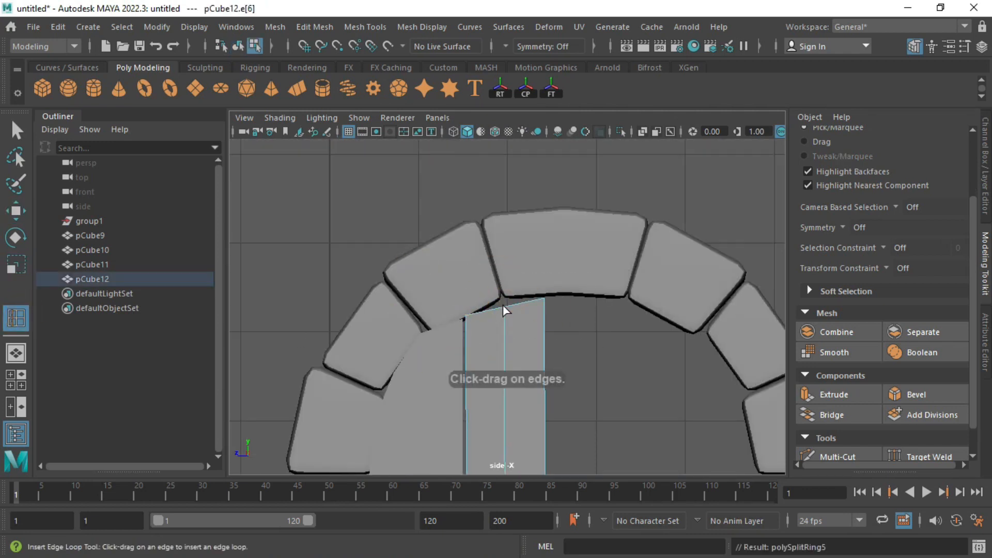
pyautogui.press('w')
pyautogui.moveTo(471, 250); pyautogui.dragTo(516, 326)
pyautogui.moveTo(505, 369); pyautogui.dragTo(505, 359)
pyautogui.moveTo(545, 345); pyautogui.dragTo(615, 124, button='right')
# Step: Narrow the new plank and nudge it against its neighbour
pyautogui.scroll(-4, 539, 336)
pyautogui.keyDown('alt'); pyautogui.moveTo(540, 337); pyautogui.dragTo(539, 297, button='middle'); pyautogui.keyUp('alt')
pyautogui.press('r')
pyautogui.moveTo(442, 387)
pyautogui.mouseDown()
pyautogui.moveTo(457, 393)
pyautogui.moveTo(430, 387)
pyautogui.mouseUp()
pyautogui.press('w')
pyautogui.press('f')
pyautogui.scroll(4, 434, 311)
pyautogui.scroll(-4, 472, 290)
pyautogui.moveTo(438, 312); pyautogui.dragTo(472, 314)
pyautogui.scroll(-1, 466, 280)
# Step: Select the third plank's top and bottom vertices, then combine the left planks into pCube15
pyautogui.keyDown('alt'); pyautogui.moveTo(622, 214); pyautogui.dragTo(614, 248, button='middle'); pyautogui.keyUp('alt')
pyautogui.click(463, 340)
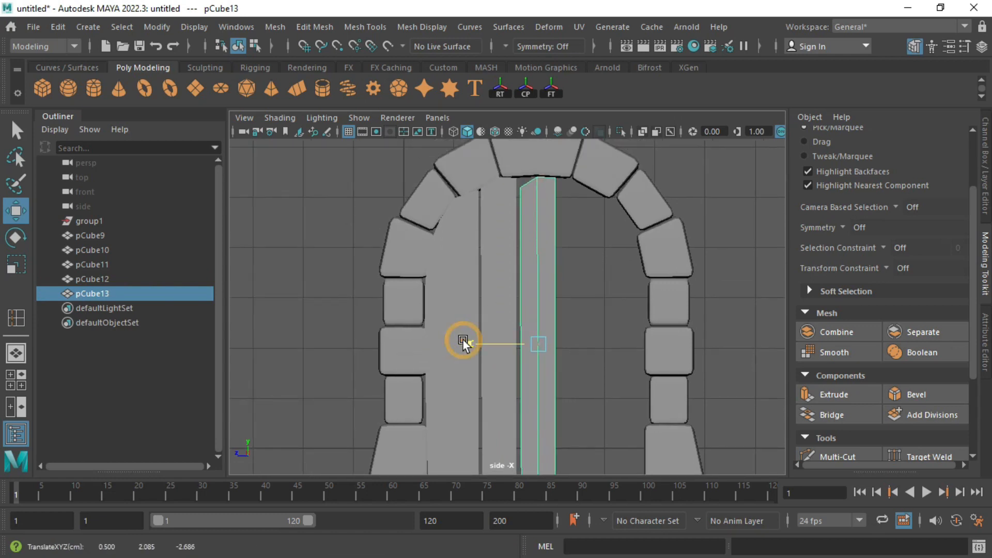
pyautogui.press('F9')
pyautogui.moveTo(507, 166); pyautogui.dragTo(575, 200)
pyautogui.press('w')
pyautogui.press('f')
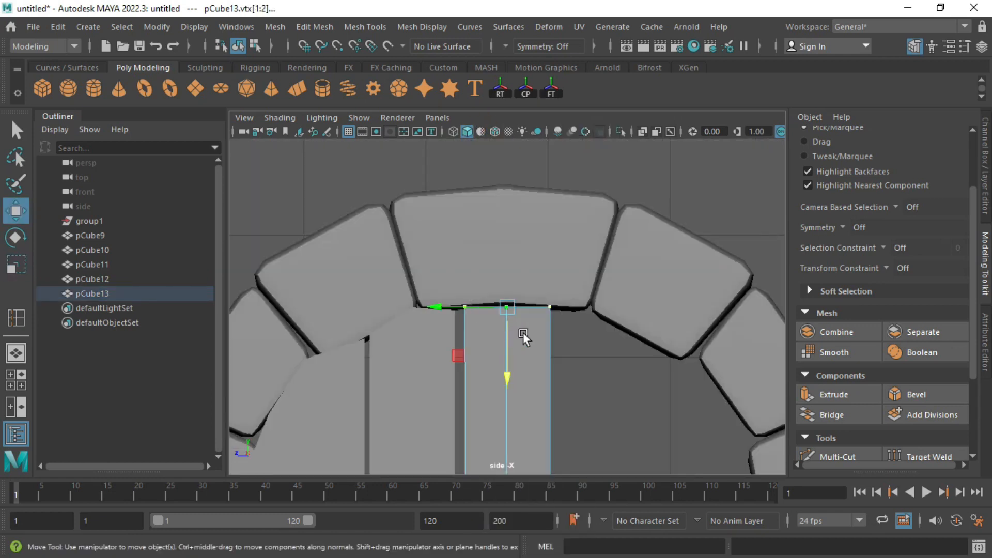
pyautogui.keyDown('alt'); pyautogui.moveTo(584, 465); pyautogui.dragTo(584, 341, button='middle'); pyautogui.keyUp('alt')
pyautogui.scroll(-5, 558, 289)
pyautogui.keyDown('alt'); pyautogui.moveTo(529, 279); pyautogui.dragTo(527, 78, button='middle'); pyautogui.keyUp('alt')
pyautogui.keyDown('shift'); pyautogui.moveTo(468, 411); pyautogui.dragTo(547, 469); pyautogui.keyUp('shift')
pyautogui.scroll(-4, 485, 334)
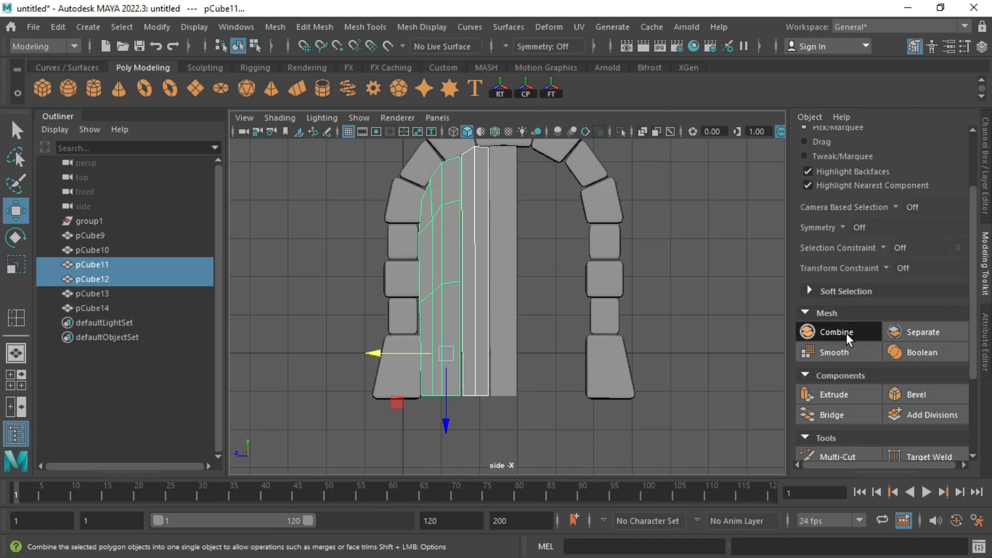
pyautogui.click(840, 332)
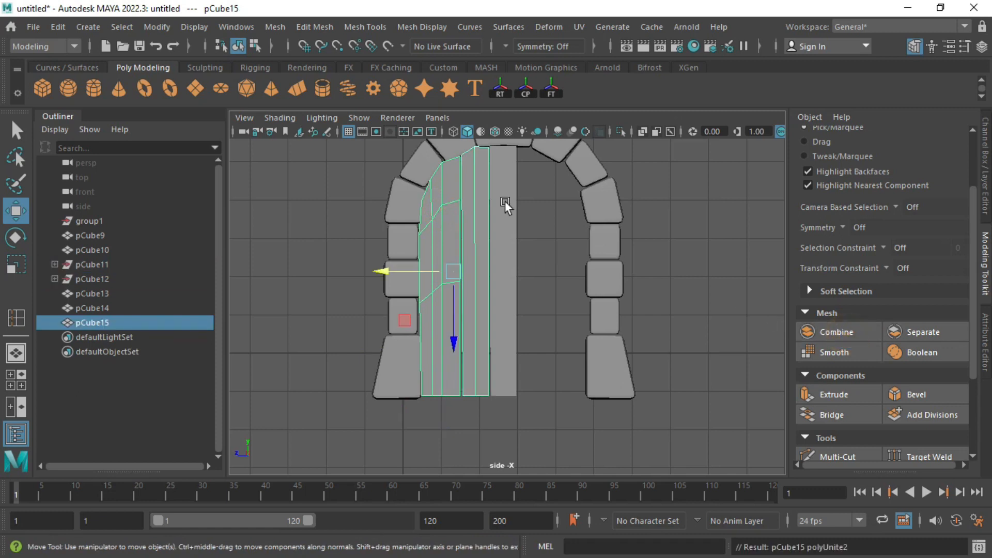
pyautogui.click(62, 33)
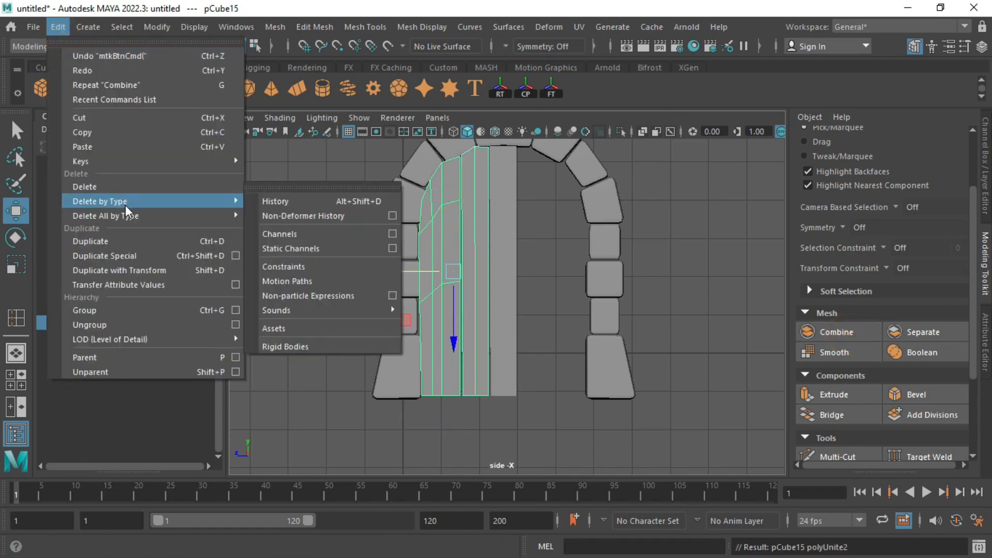
# Step: Make a mirrored duplicate of the planks and slide it to the doorway's right side
pyautogui.click(138, 255)
pyautogui.moveTo(385, 272); pyautogui.dragTo(486, 291)
pyautogui.press('space')
pyautogui.press('space')
pyautogui.click(659, 201)
pyautogui.scroll(3, 563, 233)
pyautogui.keyDown('alt'); pyautogui.moveTo(563, 233); pyautogui.dragTo(519, 269); pyautogui.keyUp('alt')
# Step: Isolate the mirrored, left and middle planks and combine them into one door mesh
pyautogui.click(519, 268)
pyautogui.keyDown('shift'); pyautogui.click(426, 282); pyautogui.keyUp('shift')
pyautogui.keyDown('shift'); pyautogui.click(453, 274); pyautogui.keyUp('shift')
pyautogui.hotkey('ctrl', '1')
pyautogui.press('f')
pyautogui.keyDown('alt'); pyautogui.moveTo(574, 248); pyautogui.dragTo(535, 272); pyautogui.keyUp('alt')
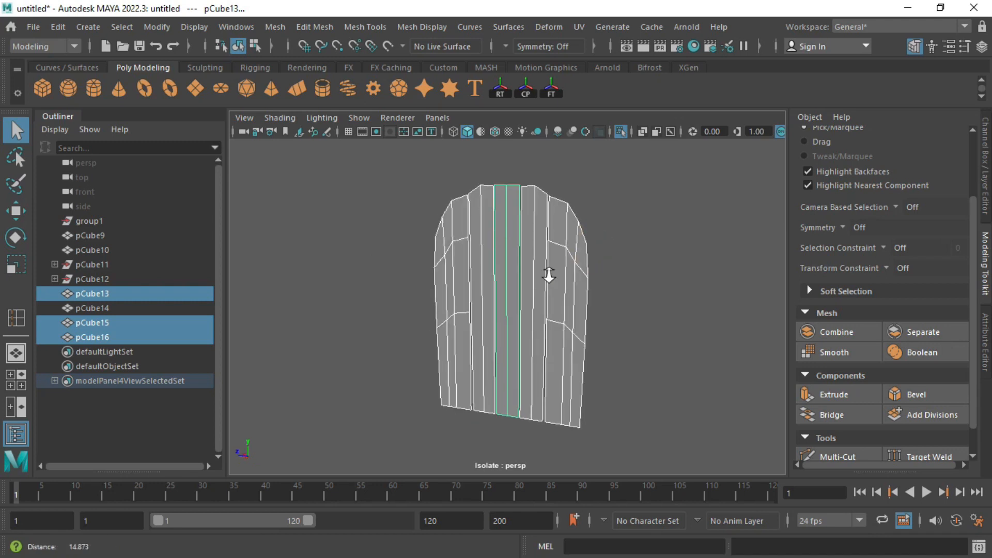
pyautogui.keyDown('alt'); pyautogui.moveTo(534, 269); pyautogui.dragTo(765, 350, button='right'); pyautogui.keyUp('alt')
pyautogui.click(834, 333)
# Step: Extrude the door's faces twice to give it thickness
pyautogui.keyDown('alt'); pyautogui.moveTo(571, 285); pyautogui.dragTo(573, 287); pyautogui.keyUp('alt')
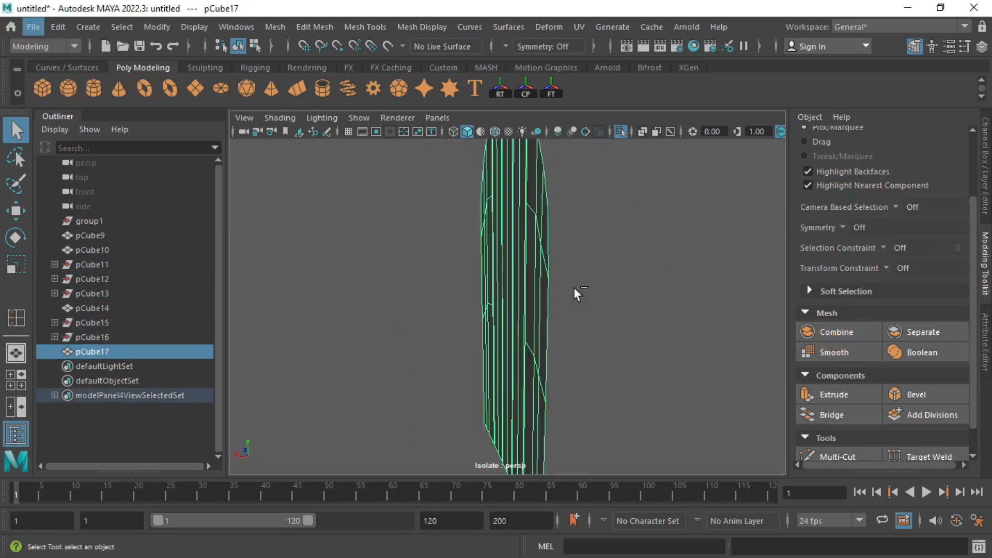
pyautogui.hotkey('ctrl', 'e')
pyautogui.moveTo(476, 339); pyautogui.dragTo(449, 330)
pyautogui.hotkey('ctrl', 'e')
pyautogui.moveTo(475, 272); pyautogui.dragTo(527, 119, button='right')
pyautogui.click(547, 244)
pyautogui.click(569, 221)
pyautogui.keyDown('alt'); pyautogui.moveTo(547, 244); pyautogui.dragTo(561, 218); pyautogui.keyUp('alt')
# Step: Insert edge loops running along the door
pyautogui.click(378, 26)
pyautogui.click(382, 140)
pyautogui.keyDown('alt'); pyautogui.moveTo(455, 288); pyautogui.dragTo(504, 296); pyautogui.keyUp('alt')
pyautogui.keyDown('alt'); pyautogui.moveTo(505, 297); pyautogui.dragTo(458, 259, button='right'); pyautogui.keyUp('alt')
pyautogui.moveTo(446, 247); pyautogui.dragTo(450, 242)
pyautogui.keyDown('alt'); pyautogui.moveTo(453, 247); pyautogui.dragTo(467, 288, button='middle'); pyautogui.keyUp('alt')
# Step: Add edge loops near the door's top edge and at the plank bottoms
pyautogui.keyDown('alt'); pyautogui.moveTo(490, 170); pyautogui.dragTo(480, 199); pyautogui.keyUp('alt')
pyautogui.moveTo(474, 239); pyautogui.dragTo(475, 283)
pyautogui.click(476, 259)
pyautogui.moveTo(554, 260); pyautogui.dragTo(562, 278)
pyautogui.keyDown('alt'); pyautogui.moveTo(562, 278); pyautogui.dragTo(605, 372); pyautogui.keyUp('alt')
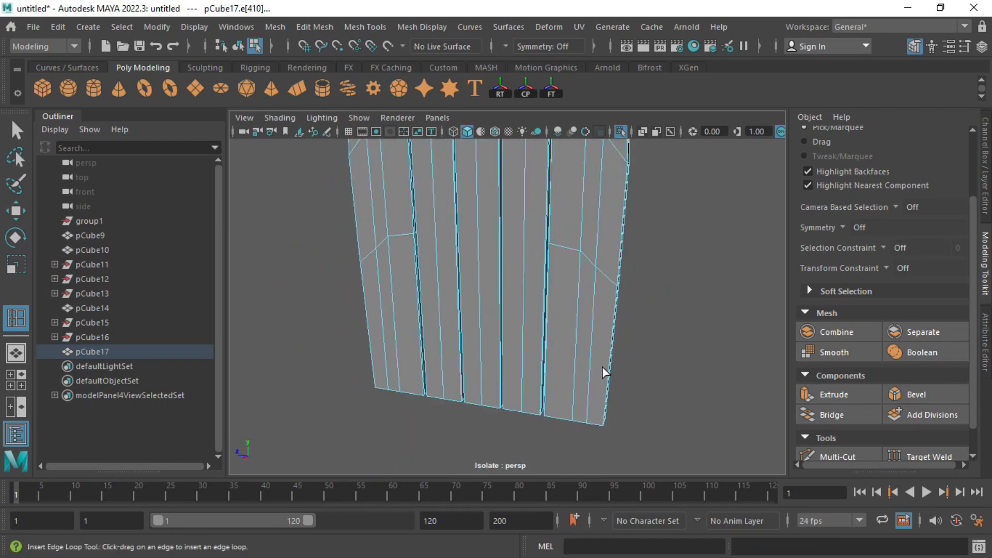
pyautogui.moveTo(604, 424); pyautogui.dragTo(605, 424)
pyautogui.keyDown('alt'); pyautogui.moveTo(605, 425); pyautogui.dragTo(623, 421); pyautogui.keyUp('alt')
pyautogui.moveTo(539, 382); pyautogui.dragTo(555, 415)
pyautogui.click(446, 423)
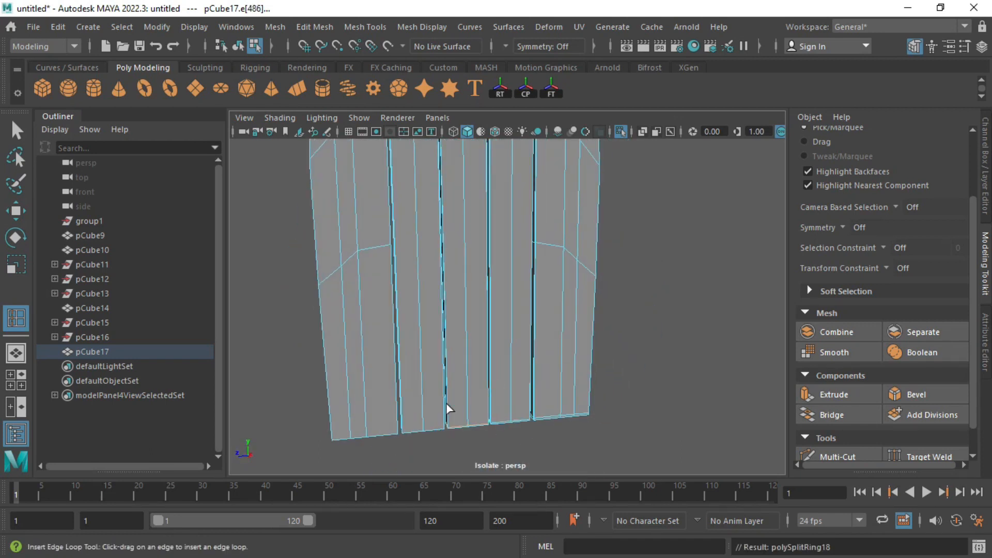
pyautogui.moveTo(394, 433); pyautogui.dragTo(395, 433)
# Step: Add more edge loops near the tops of the left and second planks
pyautogui.press('q')
pyautogui.moveTo(406, 163); pyautogui.dragTo(470, 117, button='right')
pyautogui.click(620, 206)
pyautogui.scroll(-5, 491, 255)
pyautogui.click(465, 268)
pyautogui.press('g')
pyautogui.keyDown('alt'); pyautogui.moveTo(388, 266); pyautogui.dragTo(401, 308, button='middle'); pyautogui.keyUp('alt')
pyautogui.click(403, 253)
pyautogui.click(464, 224)
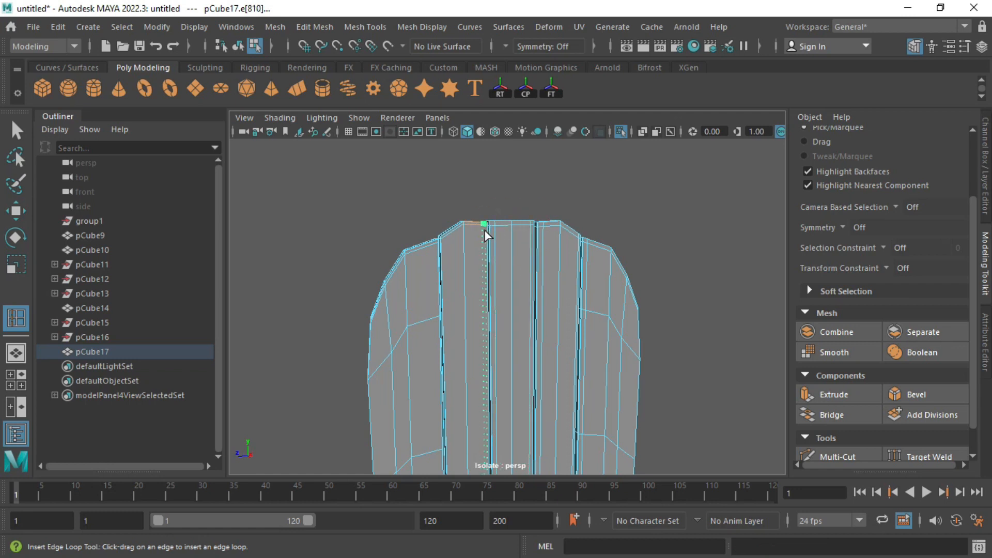
pyautogui.click(373, 313)
pyautogui.press('q')
pyautogui.moveTo(488, 225); pyautogui.dragTo(553, 124, button='right')
# Step: Show all scene objects again and move the door back into the arch
pyautogui.click(620, 207)
pyautogui.keyDown('alt'); pyautogui.moveTo(516, 310); pyautogui.dragTo(398, 321); pyautogui.keyUp('alt')
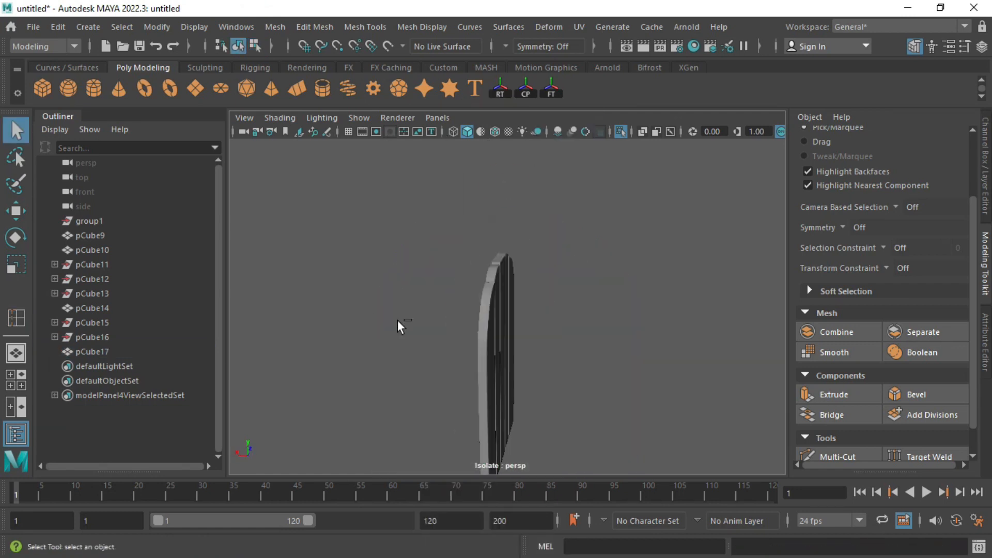
pyautogui.hotkey('ctrl', '1')
pyautogui.click(493, 336)
pyautogui.press('w')
pyautogui.moveTo(435, 383); pyautogui.dragTo(456, 397)
pyautogui.click(443, 389)
pyautogui.hotkey('ctrl', 'z')
# Step: Orbit around the arch to check the door's placement from front and side
pyautogui.click(388, 390)
pyautogui.keyDown('alt'); pyautogui.moveTo(382, 387); pyautogui.dragTo(446, 379); pyautogui.keyUp('alt')
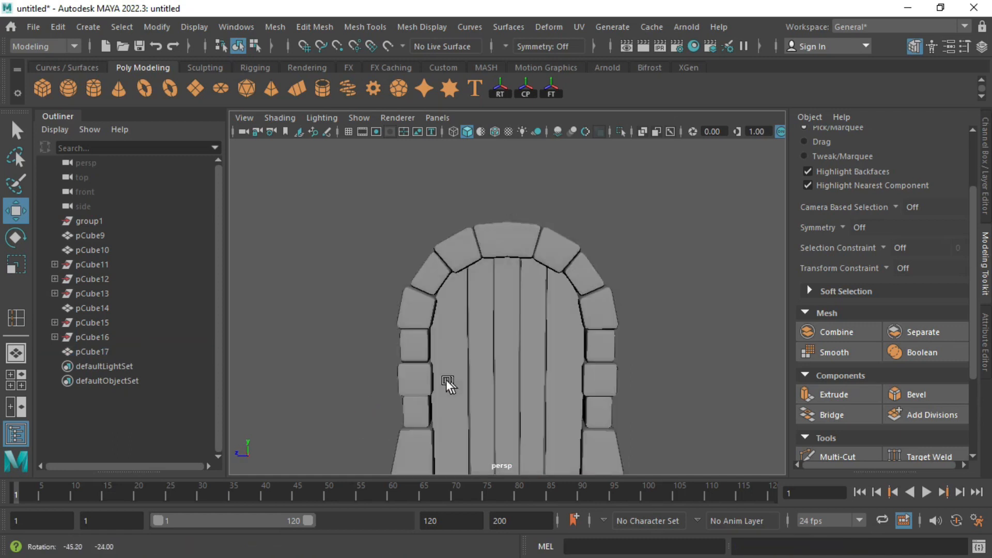
pyautogui.scroll(-2, 445, 377)
pyautogui.keyDown('alt'); pyautogui.moveTo(446, 379); pyautogui.dragTo(449, 310, button='middle'); pyautogui.keyUp('alt')
pyautogui.keyDown('alt'); pyautogui.moveTo(450, 315); pyautogui.dragTo(553, 330); pyautogui.keyUp('alt')
pyautogui.keyDown('alt'); pyautogui.moveTo(646, 333); pyautogui.dragTo(563, 336); pyautogui.keyUp('alt')
pyautogui.keyDown('alt'); pyautogui.moveTo(563, 336); pyautogui.dragTo(534, 351, button='middle'); pyautogui.keyUp('alt')
pyautogui.keyDown('alt'); pyautogui.moveTo(428, 337); pyautogui.dragTo(473, 338); pyautogui.keyUp('alt')
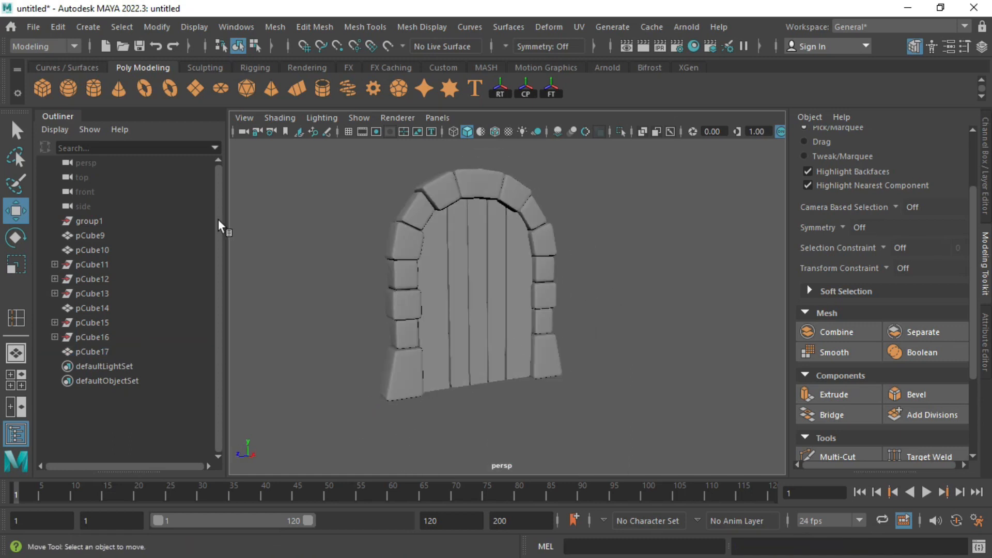
pyautogui.click(42, 88)
# Step: Raise the new cube, move it right and down, and narrow its thickness
pyautogui.moveTo(502, 371); pyautogui.dragTo(501, 350)
pyautogui.press('f')
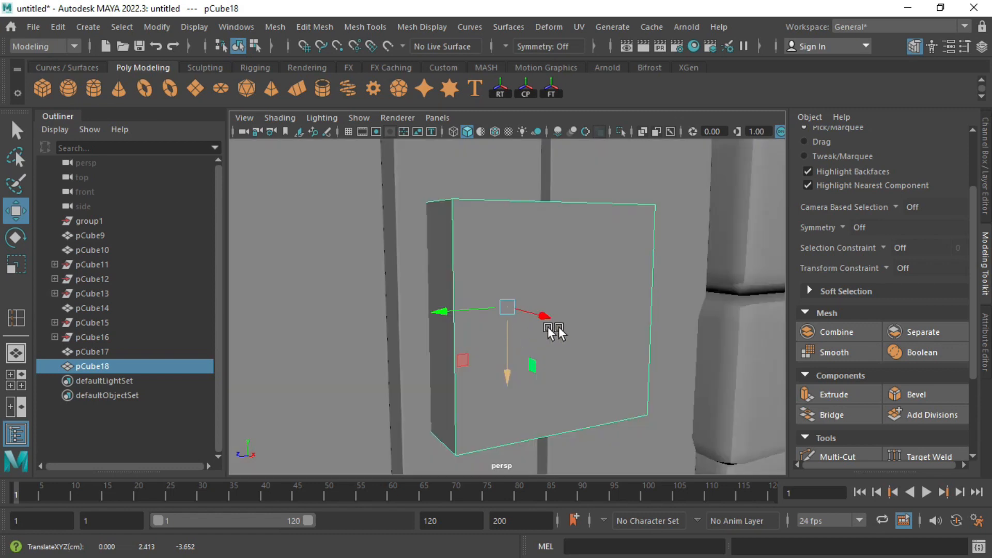
pyautogui.keyDown('alt'); pyautogui.moveTo(553, 332); pyautogui.dragTo(548, 362); pyautogui.keyUp('alt')
pyautogui.press('space')
pyautogui.press('space')
pyautogui.press('f')
pyautogui.keyDown('alt'); pyautogui.moveTo(607, 320); pyautogui.dragTo(512, 316, button='right'); pyautogui.keyUp('alt')
pyautogui.moveTo(503, 312); pyautogui.dragTo(534, 342)
pyautogui.press('r')
pyautogui.press('f')
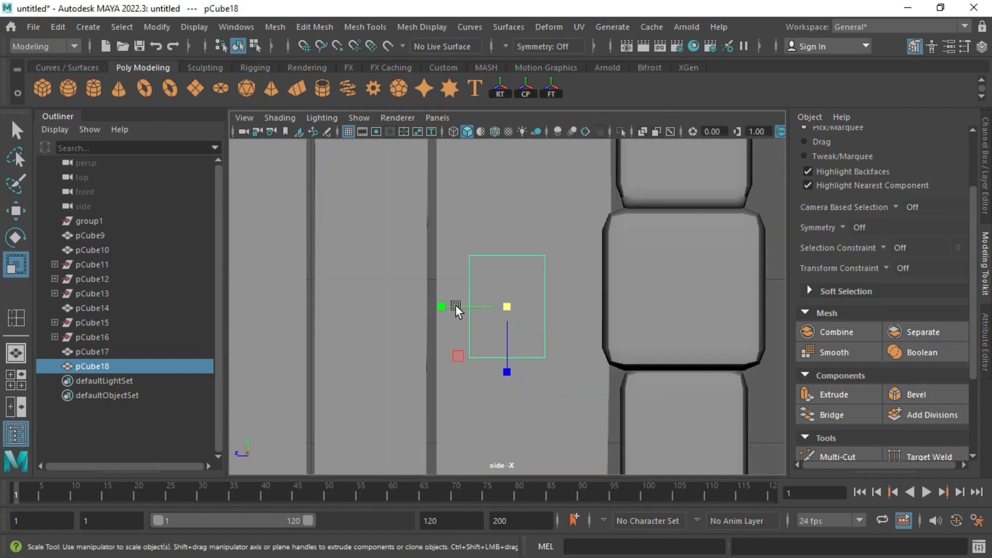
pyautogui.moveTo(453, 308); pyautogui.dragTo(460, 309)
pyautogui.press('space')
pyautogui.press('space')
pyautogui.keyDown('alt'); pyautogui.moveTo(634, 225); pyautogui.dragTo(581, 290); pyautogui.keyUp('alt')
pyautogui.press('w')
pyautogui.moveTo(621, 374); pyautogui.dragTo(648, 399)
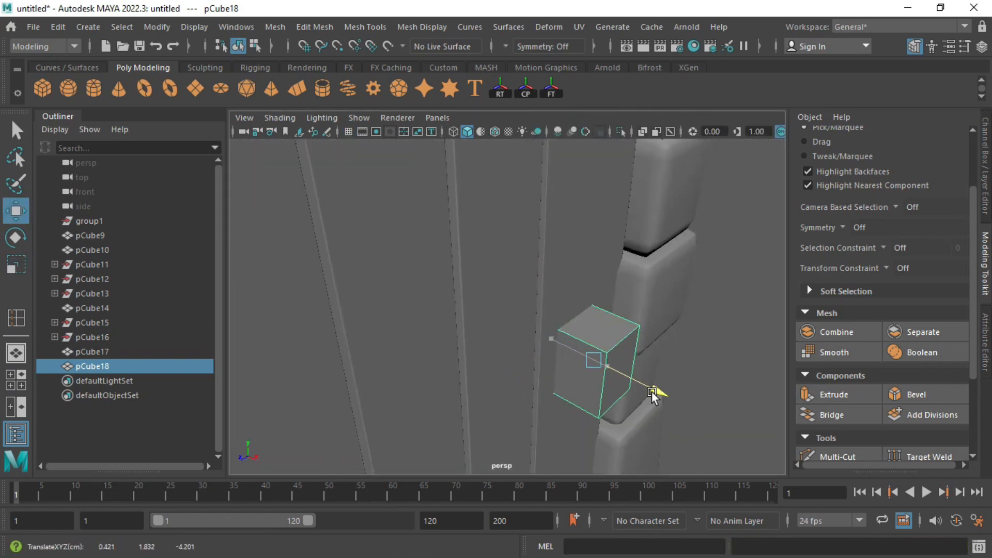
# Step: Bevel the small cube's edges and check its bevel attributes
pyautogui.click(896, 393)
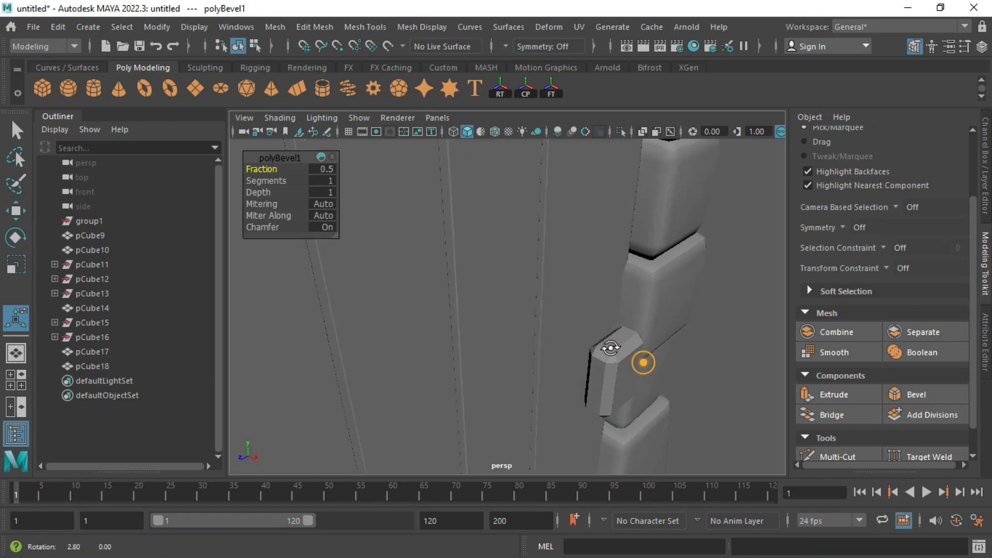
pyautogui.scroll(3, 600, 341)
pyautogui.scroll(2, 584, 324)
pyautogui.click(586, 324)
pyautogui.scroll(2, 557, 281)
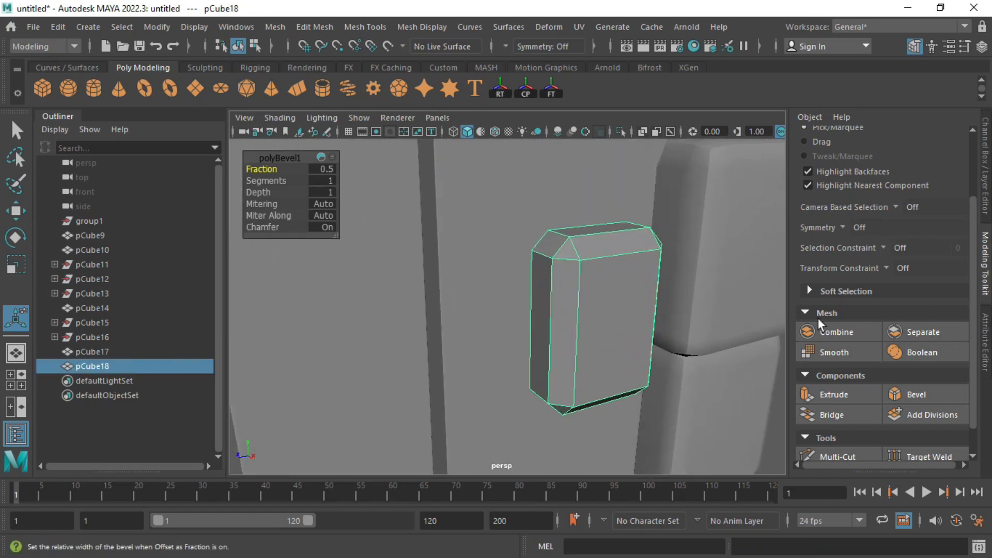
pyautogui.click(985, 342)
pyautogui.keyDown('alt'); pyautogui.moveTo(391, 219); pyautogui.dragTo(343, 248); pyautogui.keyUp('alt')
pyautogui.press('r')
pyautogui.press('w')
# Step: Turn the view to face the door and scale the door plank pCube17 slightly
pyautogui.scroll(-5, 526, 294)
pyautogui.scroll(4, 426, 304)
pyautogui.scroll(2, 427, 306)
pyautogui.keyDown('alt'); pyautogui.moveTo(427, 308); pyautogui.dragTo(406, 297); pyautogui.keyUp('alt')
pyautogui.scroll(2, 430, 312)
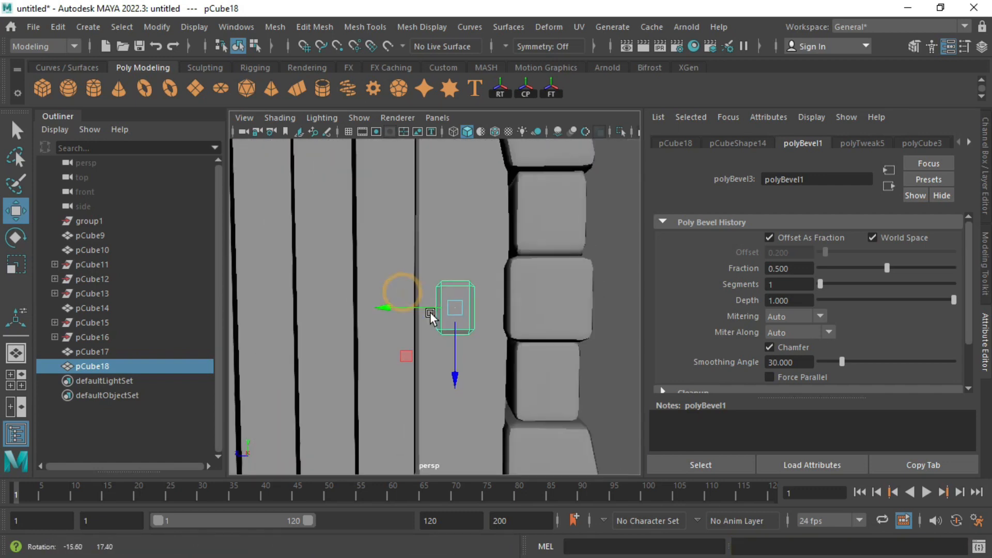
pyautogui.click(499, 355)
pyautogui.scroll(-5, 487, 363)
pyautogui.press('r')
pyautogui.moveTo(307, 293); pyautogui.dragTo(313, 295)
# Step: Slide the small block pCube18 right beside the pillar and lower it slightly
pyautogui.scroll(4, 444, 310)
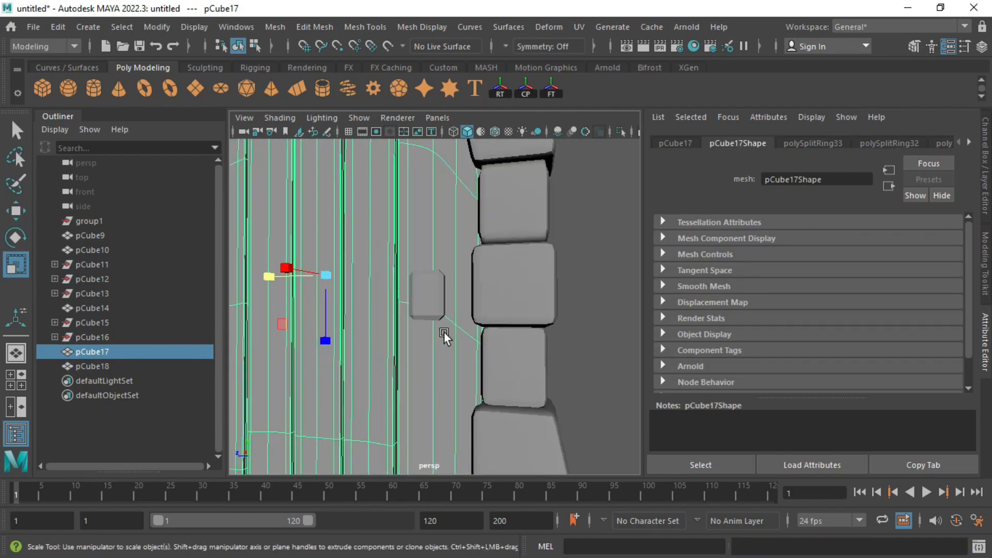
pyautogui.scroll(2, 443, 331)
pyautogui.click(436, 309)
pyautogui.keyDown('alt'); pyautogui.moveTo(443, 314); pyautogui.dragTo(433, 312); pyautogui.keyUp('alt')
pyautogui.press('w')
pyautogui.moveTo(358, 293); pyautogui.dragTo(436, 294)
pyautogui.scroll(-4, 425, 293)
pyautogui.moveTo(432, 364); pyautogui.dragTo(431, 372)
# Step: Pick an edge on pCube18 in edge mode and bring up the edge conversion options
pyautogui.keyDown('alt'); pyautogui.moveTo(397, 300); pyautogui.dragTo(424, 295); pyautogui.keyUp('alt')
pyautogui.moveTo(427, 195); pyautogui.dragTo(417, 133, button='right')
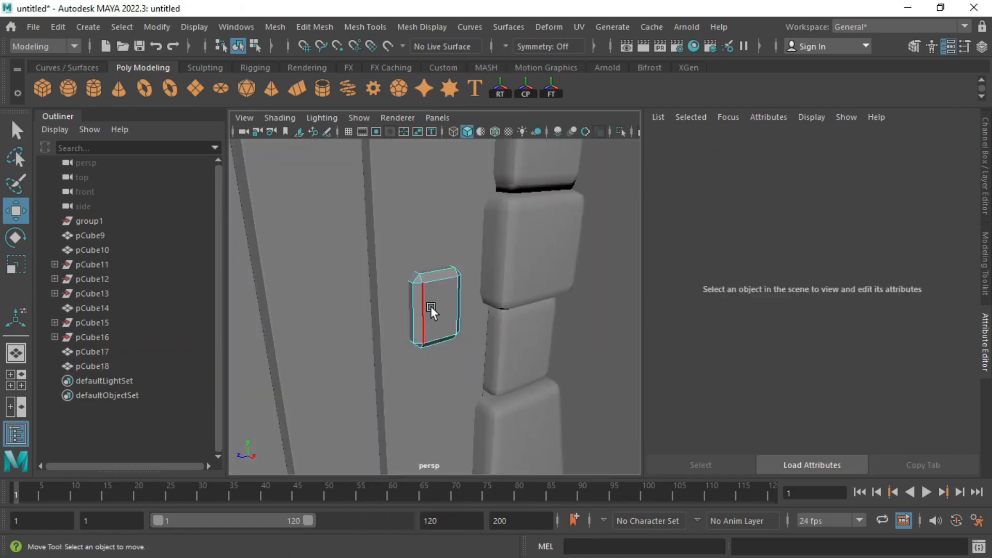
pyautogui.keyDown('alt'); pyautogui.moveTo(430, 306); pyautogui.dragTo(414, 306); pyautogui.keyUp('alt')
pyautogui.click(413, 306)
pyautogui.keyDown('ctrl'); pyautogui.moveTo(418, 308); pyautogui.dragTo(416, 348, button='right'); pyautogui.keyUp('ctrl')
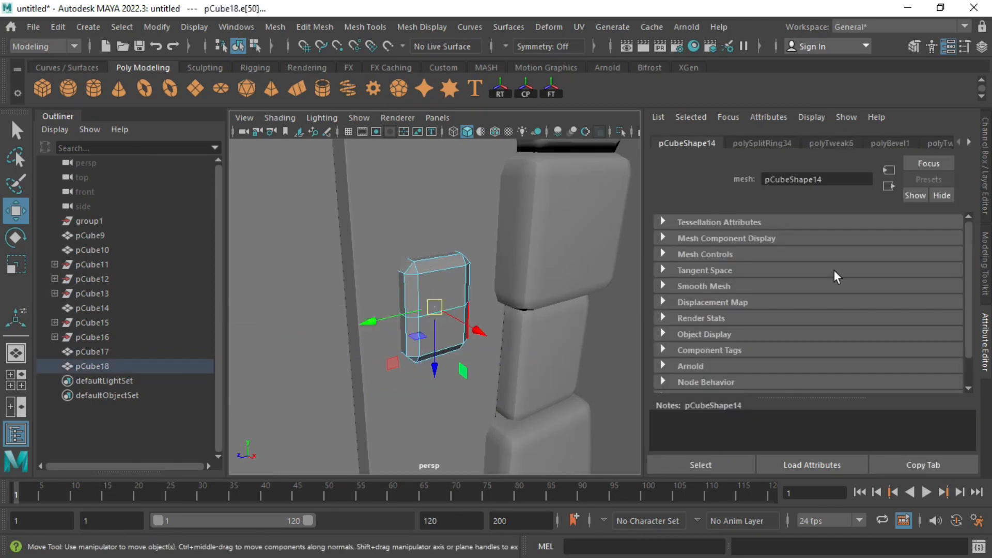
# Step: Convert the edge to a ring and bevel the ring on pCube18
pyautogui.click(913, 46)
pyautogui.click(915, 394)
pyautogui.keyDown('alt'); pyautogui.moveTo(485, 305); pyautogui.dragTo(442, 303); pyautogui.keyUp('alt')
# Step: Shrink the block's front face and extrude it (Ctrl+E) into an arm
pyautogui.press('q')
pyautogui.click(512, 317)
pyautogui.press('r')
pyautogui.keyDown('alt'); pyautogui.moveTo(510, 314); pyautogui.dragTo(535, 321); pyautogui.keyUp('alt')
pyautogui.hotkey('ctrl', 'e')
pyautogui.press('w')
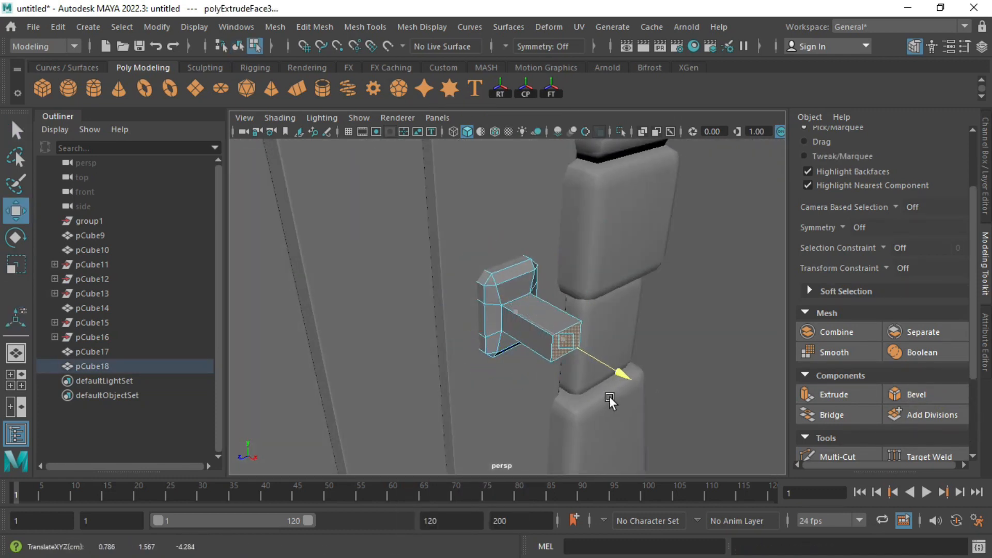
# Step: Apply a narrow bevel to the arm's long edges
pyautogui.moveTo(537, 327); pyautogui.dragTo(532, 94, button='right')
pyautogui.keyDown('alt'); pyautogui.moveTo(519, 325); pyautogui.dragTo(573, 305); pyautogui.keyUp('alt')
pyautogui.moveTo(550, 255); pyautogui.dragTo(550, 364)
pyautogui.click(915, 394)
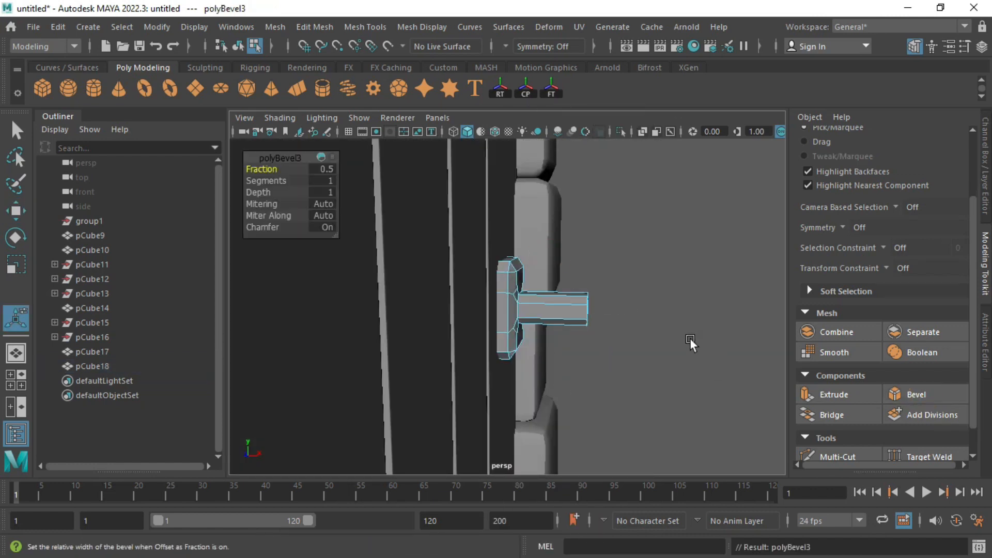
pyautogui.keyDown('alt'); pyautogui.moveTo(690, 337); pyautogui.dragTo(626, 352); pyautogui.keyUp('alt')
pyautogui.click(980, 327)
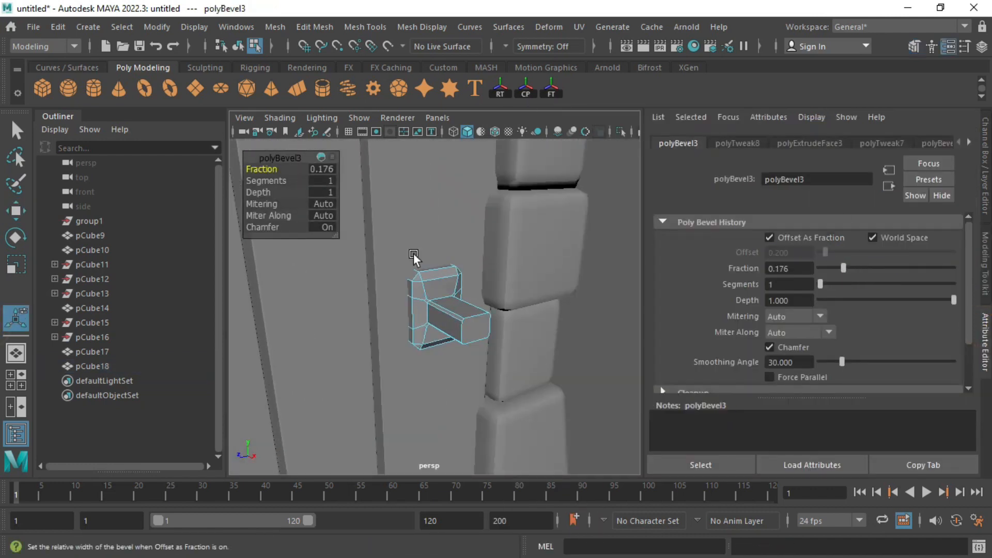
# Step: Move the vertices at the arm's end, then isolate the bracket and preview it smoothed
pyautogui.moveTo(460, 143); pyautogui.dragTo(514, 126, button='right')
pyautogui.moveTo(403, 142); pyautogui.dragTo(402, 138, button='right')
pyautogui.keyDown('alt'); pyautogui.moveTo(414, 253); pyautogui.dragTo(486, 331); pyautogui.keyUp('alt')
pyautogui.press('w')
pyautogui.moveTo(448, 272); pyautogui.dragTo(475, 246, button='right')
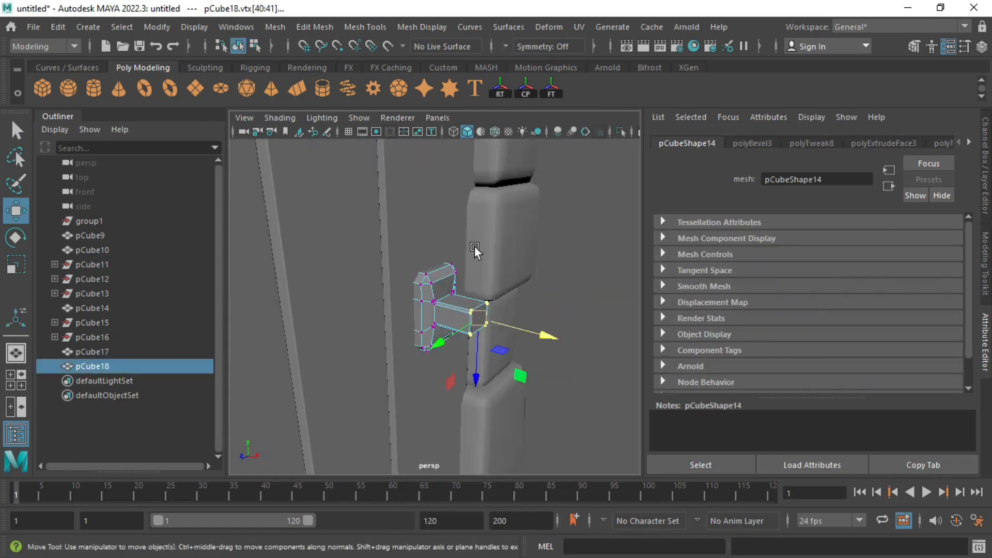
pyautogui.hotkey('ctrl', '1')
pyautogui.press('f')
pyautogui.press('3')
pyautogui.keyDown('alt'); pyautogui.moveTo(467, 275); pyautogui.dragTo(504, 284); pyautogui.keyUp('alt')
pyautogui.press('1')
# Step: Insert three edge loops on the bracket's upright part and arm
pyautogui.click(355, 28)
pyautogui.click(385, 135)
pyautogui.keyDown('alt'); pyautogui.moveTo(342, 230); pyautogui.dragTo(379, 237, button='middle'); pyautogui.keyUp('alt')
pyautogui.scroll(3, 379, 238)
pyautogui.moveTo(397, 219); pyautogui.dragTo(303, 281)
pyautogui.click(432, 219)
pyautogui.click(447, 228)
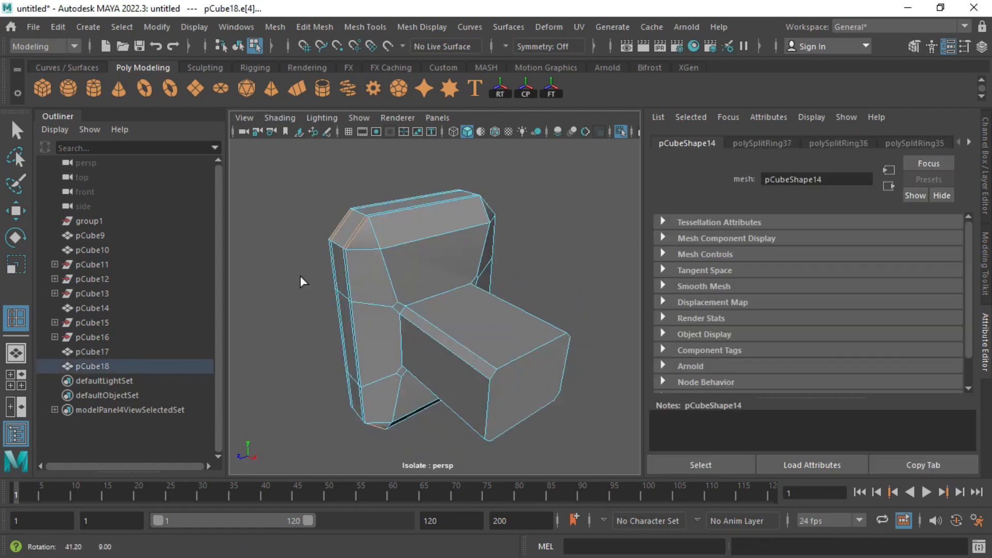
pyautogui.click(549, 395)
# Step: Select two edge loops on the bracket and bevel them
pyautogui.press('q')
pyautogui.keyDown('alt'); pyautogui.moveTo(414, 309); pyautogui.dragTo(400, 288); pyautogui.keyUp('alt')
pyautogui.moveTo(399, 255); pyautogui.dragTo(397, 232, button='right')
pyautogui.doubleClick(384, 232)
pyautogui.keyDown('alt'); pyautogui.moveTo(384, 232); pyautogui.dragTo(320, 251); pyautogui.keyUp('alt')
pyautogui.keyDown('shift'); pyautogui.doubleClick(503, 214); pyautogui.keyUp('shift')
pyautogui.keyDown('alt'); pyautogui.moveTo(506, 219); pyautogui.dragTo(452, 219); pyautogui.keyUp('alt')
pyautogui.click(984, 282)
pyautogui.click(918, 390)
pyautogui.scroll(-3, 634, 275)
pyautogui.keyDown('alt'); pyautogui.moveTo(634, 275); pyautogui.dragTo(521, 253); pyautogui.keyUp('alt')
pyautogui.moveTo(510, 244); pyautogui.dragTo(563, 197, button='right')
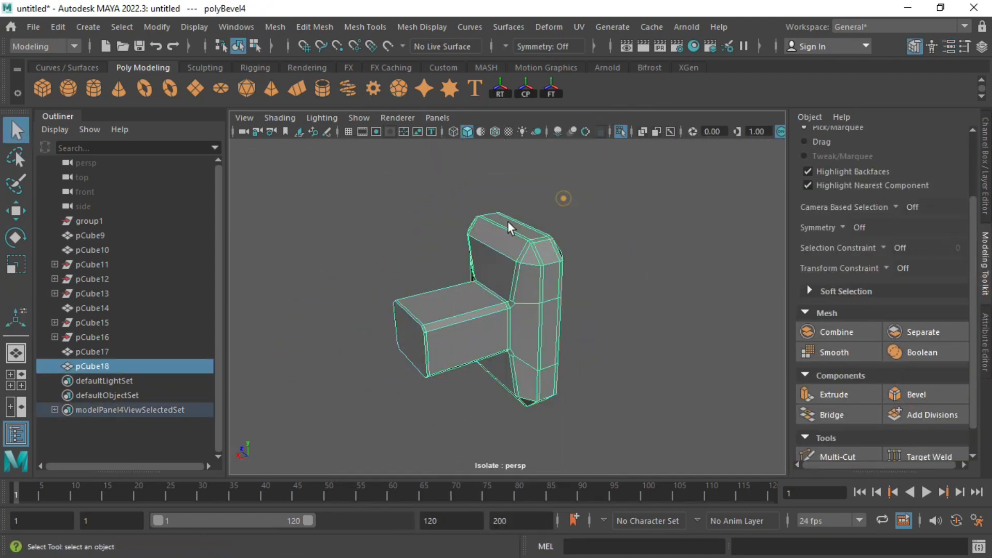
# Step: Bevel one more edge loop on the bracket's other side
pyautogui.click(408, 227)
pyautogui.keyDown('alt'); pyautogui.moveTo(408, 228); pyautogui.dragTo(538, 286); pyautogui.keyUp('alt')
pyautogui.click(454, 237)
pyautogui.keyDown('alt'); pyautogui.moveTo(439, 231); pyautogui.dragTo(523, 289); pyautogui.keyUp('alt')
pyautogui.scroll(2, 520, 274)
pyautogui.moveTo(518, 266); pyautogui.dragTo(516, 240, button='right')
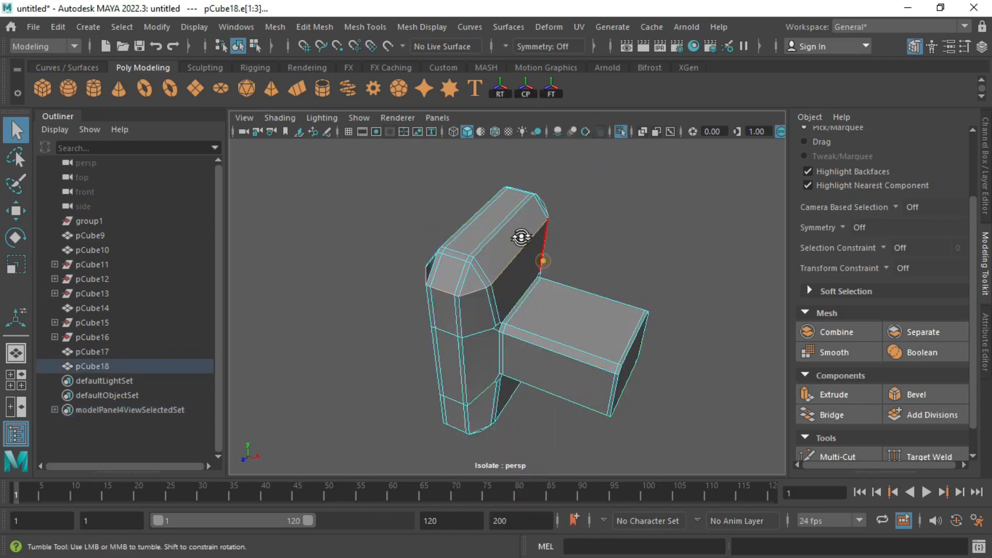
pyautogui.keyDown('alt'); pyautogui.moveTo(521, 237); pyautogui.dragTo(475, 222); pyautogui.keyUp('alt')
pyautogui.keyDown('shift'); pyautogui.doubleClick(595, 352); pyautogui.keyUp('shift')
pyautogui.click(917, 394)
pyautogui.keyDown('alt'); pyautogui.moveTo(691, 268); pyautogui.dragTo(620, 275); pyautogui.keyUp('alt')
pyautogui.moveTo(610, 258); pyautogui.dragTo(661, 212, button='right')
pyautogui.click(661, 227)
pyautogui.keyDown('alt'); pyautogui.moveTo(646, 238); pyautogui.dragTo(498, 318); pyautogui.keyUp('alt')
pyautogui.click(534, 261)
# Step: Show all scene objects again and add a new torus, pTorus1
pyautogui.click(620, 131)
pyautogui.click(260, 303)
pyautogui.keyDown('alt'); pyautogui.moveTo(259, 305); pyautogui.dragTo(332, 290); pyautogui.keyUp('alt')
pyautogui.scroll(-4, 646, 325)
pyautogui.keyDown('alt'); pyautogui.moveTo(675, 333); pyautogui.dragTo(594, 349); pyautogui.keyUp('alt')
pyautogui.click(518, 302)
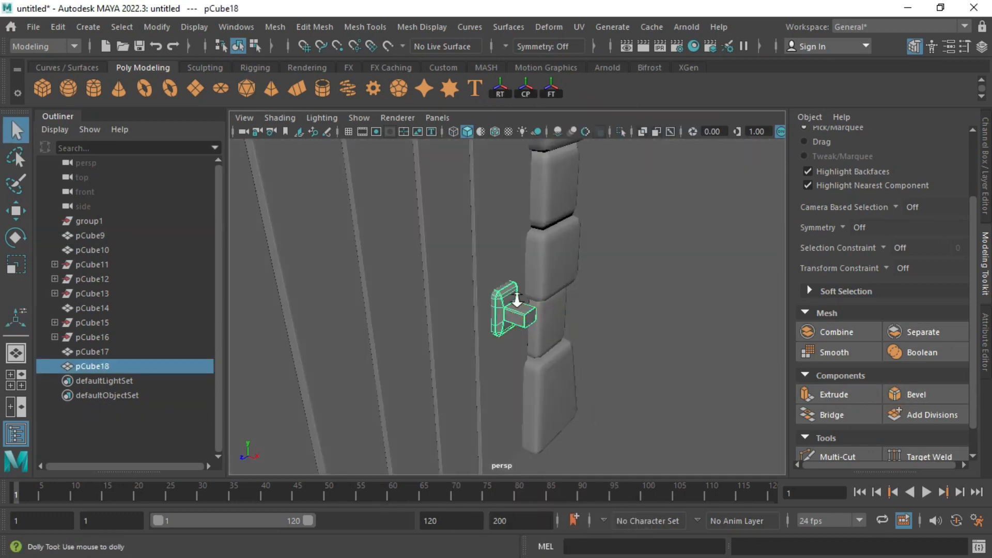
pyautogui.scroll(-2, 517, 299)
pyautogui.click(169, 89)
pyautogui.click(621, 131)
# Step: Snap the torus onto the bracket arm and isolate the torus and bracket in the side view
pyautogui.click(401, 413)
pyautogui.press('w')
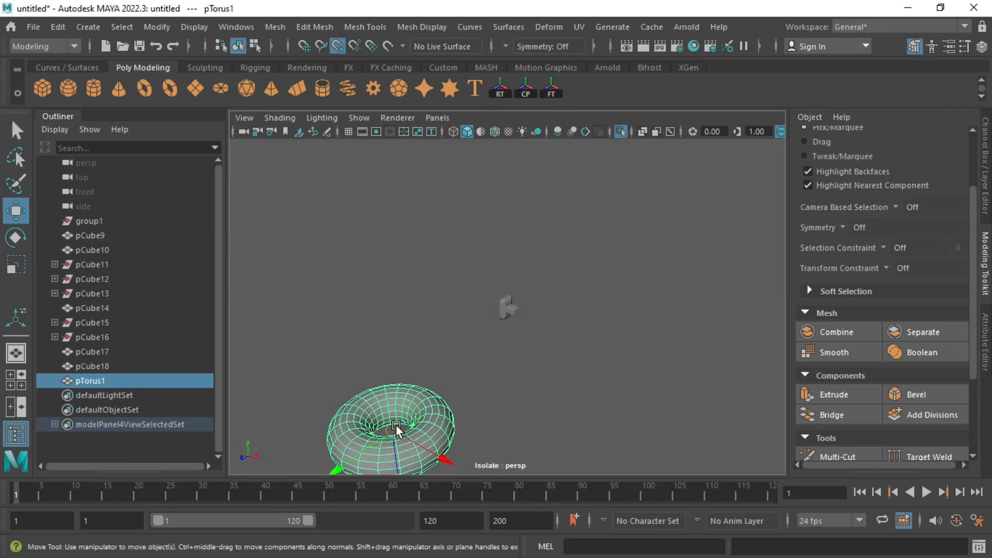
pyautogui.moveTo(396, 427); pyautogui.dragTo(517, 331)
pyautogui.press('space')
pyautogui.press('space')
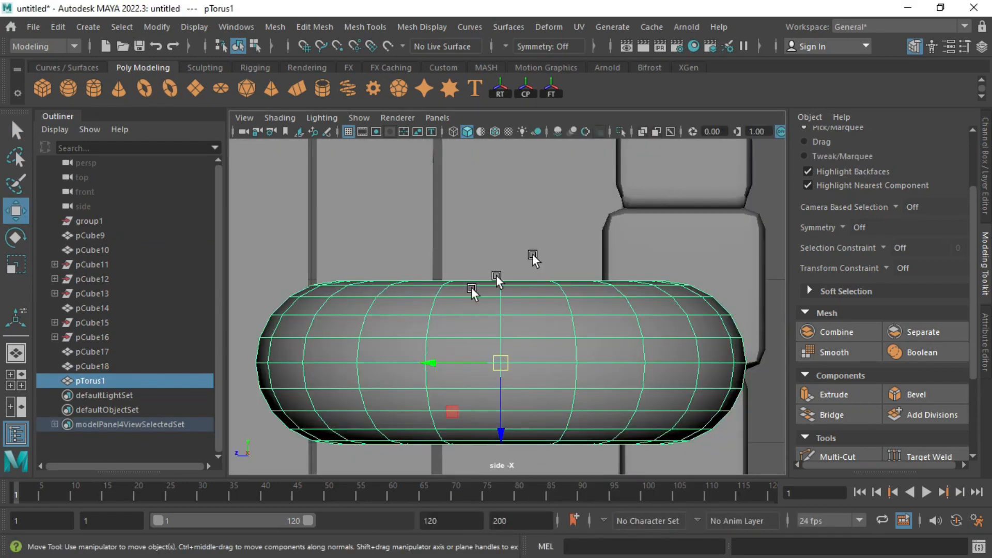
# Step: Shrink the torus to about 0.217 scale, rotate it 45 degrees and slide it along the arm
pyautogui.press('space')
pyautogui.press('space')
pyautogui.hotkey('ctrl', '1')
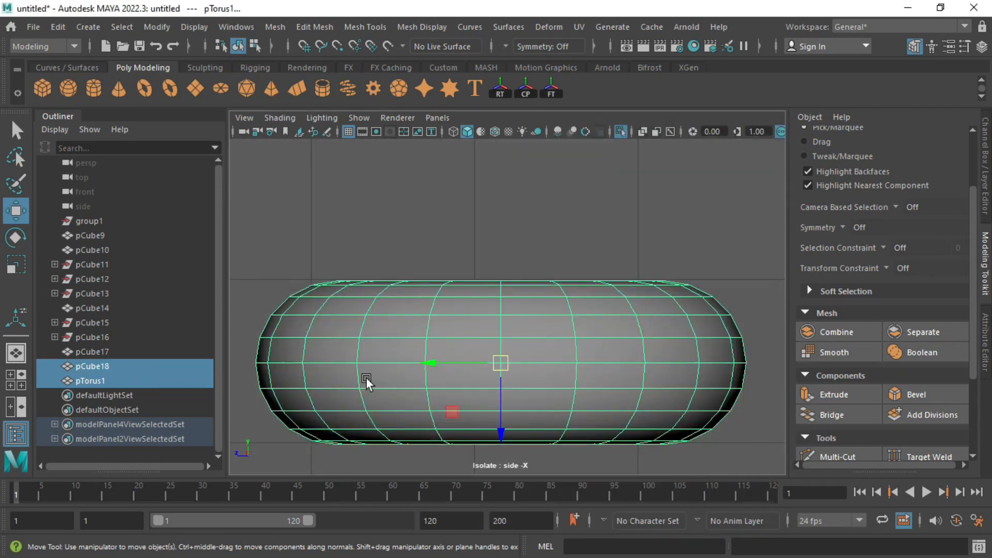
pyautogui.press('r')
pyautogui.moveTo(510, 361); pyautogui.dragTo(451, 415)
pyautogui.moveTo(495, 329); pyautogui.dragTo(499, 395)
pyautogui.press('w')
pyautogui.moveTo(434, 363); pyautogui.dragTo(453, 363)
pyautogui.press('space')
pyautogui.press('space')
pyautogui.press('e')
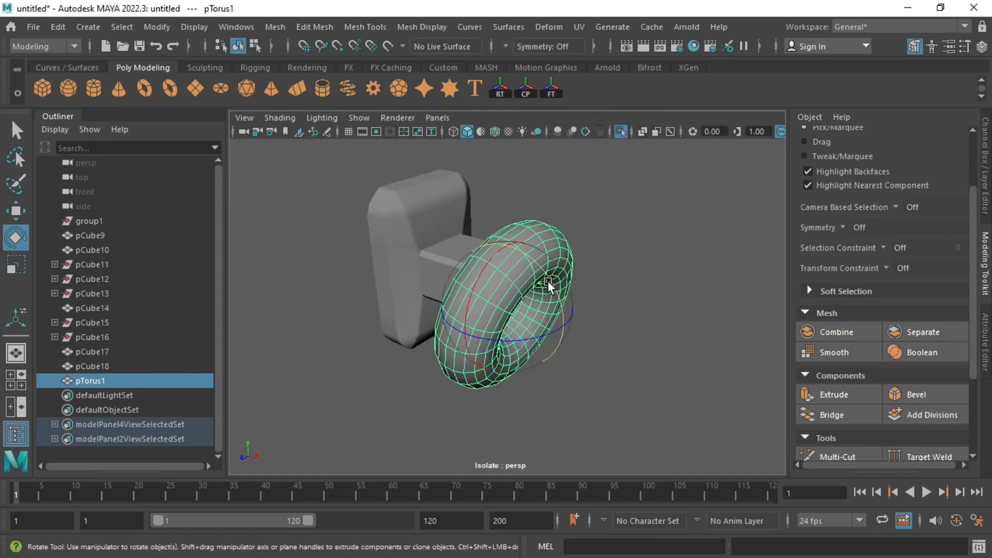
# Step: Set the polyTorus1 radius to 3.306 and scale the torus down uniformly
pyautogui.click(986, 338)
pyautogui.click(795, 147)
pyautogui.moveTo(819, 238); pyautogui.dragTo(825, 239)
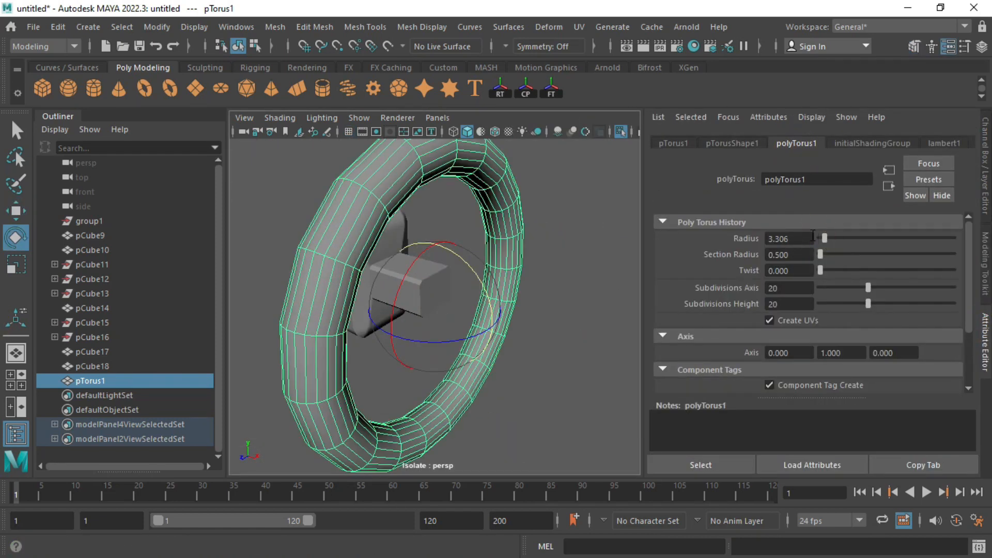
pyautogui.press('r')
pyautogui.moveTo(436, 308); pyautogui.dragTo(268, 309)
pyautogui.keyDown('alt'); pyautogui.moveTo(453, 291); pyautogui.dragTo(460, 267); pyautogui.keyUp('alt')
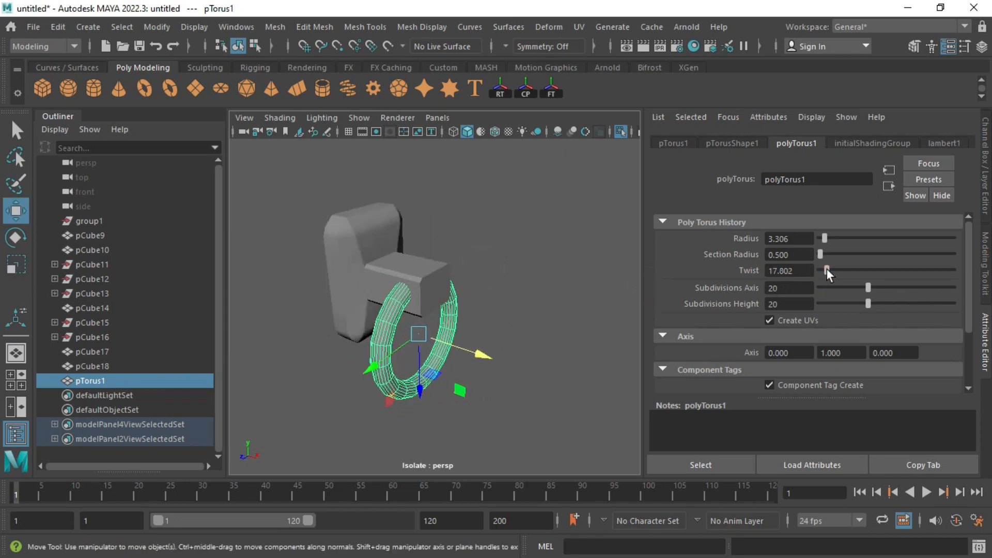
# Step: Set the torus axis subdivisions to 30 and keep height subdivisions at 20
pyautogui.moveTo(803, 285); pyautogui.dragTo(729, 285)
pyautogui.write('30')
pyautogui.press('Return')
pyautogui.moveTo(790, 306); pyautogui.dragTo(711, 301)
pyautogui.write('30')
pyautogui.press('Return')
pyautogui.write('20')
pyautogui.press('Return')
# Step: Bring back the whole door, deselect the torus and return to the four-view layout
pyautogui.scroll(3, 456, 303)
pyautogui.keyDown('alt'); pyautogui.moveTo(456, 303); pyautogui.dragTo(474, 274); pyautogui.keyUp('alt')
pyautogui.hotkey('ctrl', '1')
pyautogui.scroll(-4, 564, 252)
pyautogui.click(564, 252)
pyautogui.scroll(-8, 564, 253)
pyautogui.keyDown('alt'); pyautogui.moveTo(564, 252); pyautogui.dragTo(369, 298); pyautogui.keyUp('alt')
pyautogui.press('space')
pyautogui.press('space')
pyautogui.hotkey('ctrl', '1')
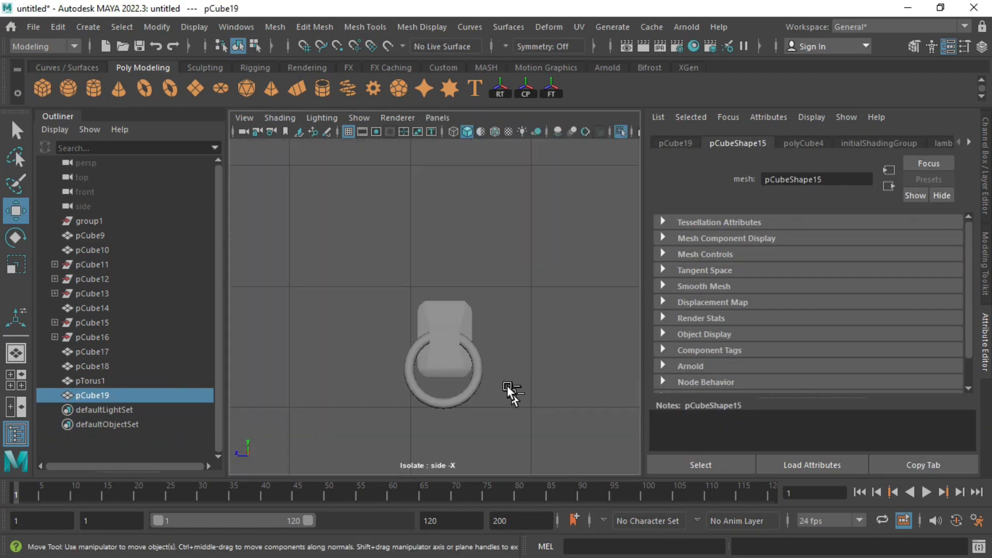
# Step: Move the new cube onto the door and stretch it into a wide plank
pyautogui.scroll(-8, 331, 310)
pyautogui.moveTo(404, 281); pyautogui.dragTo(257, 280)
pyautogui.press('r')
pyautogui.moveTo(346, 280); pyautogui.dragTo(282, 280)
pyautogui.press('f')
pyautogui.scroll(-2, 425, 308)
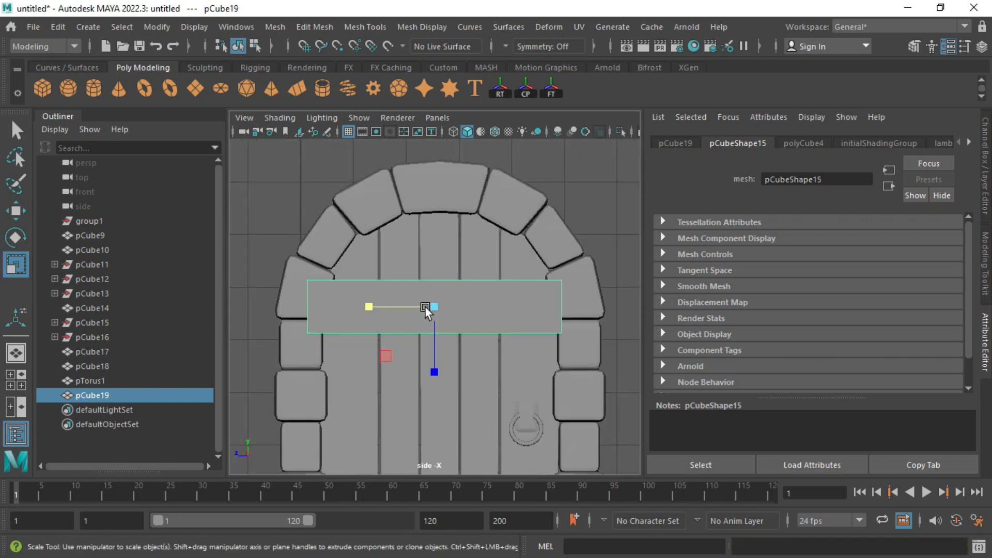
pyautogui.moveTo(431, 387); pyautogui.dragTo(432, 393)
pyautogui.press('w')
# Step: Lower the plank on the door and show the front view as wireframe
pyautogui.scroll(-3, 393, 258)
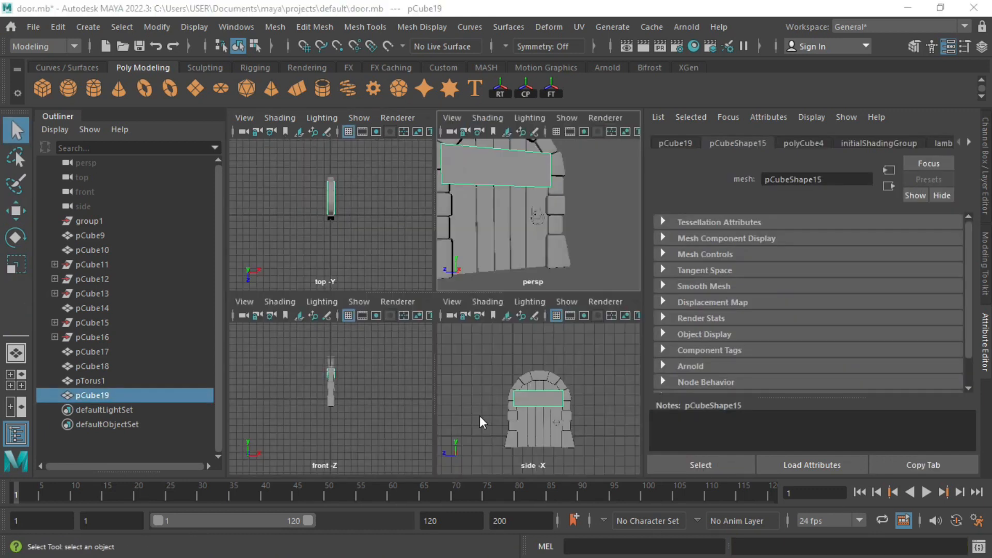
pyautogui.press('space')
pyautogui.press('f')
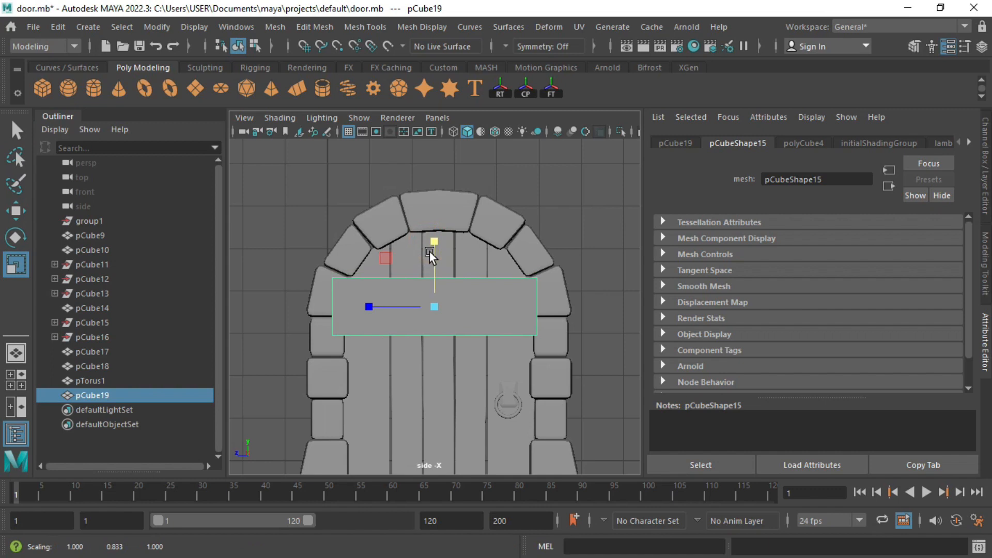
pyautogui.press('w')
pyautogui.moveTo(430, 254); pyautogui.dragTo(436, 255)
pyautogui.press('space')
pyautogui.press('space')
pyautogui.press('4')
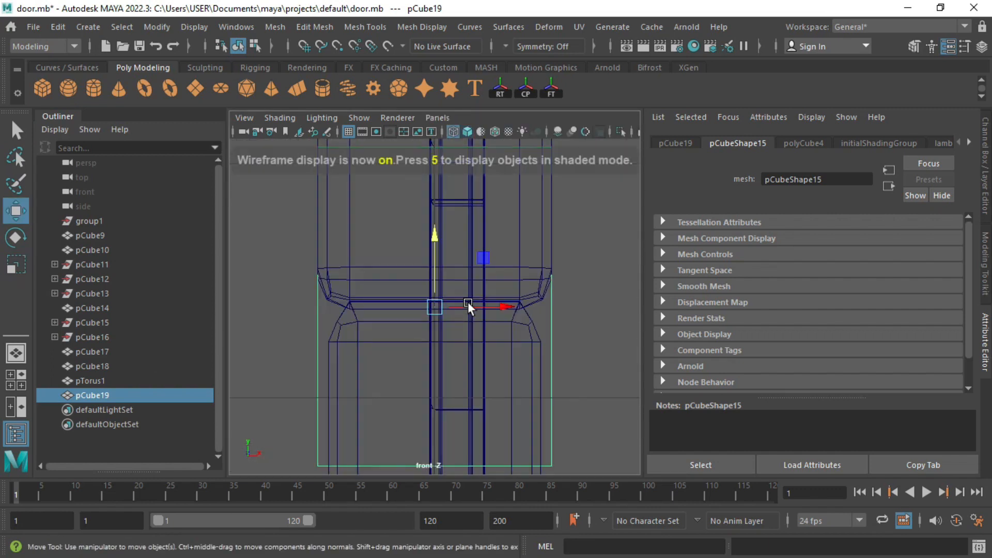
# Step: Isolate the crossbar with a door plank and narrow the crossbar's thickness
pyautogui.keyDown('shift'); pyautogui.click(476, 410); pyautogui.keyUp('shift')
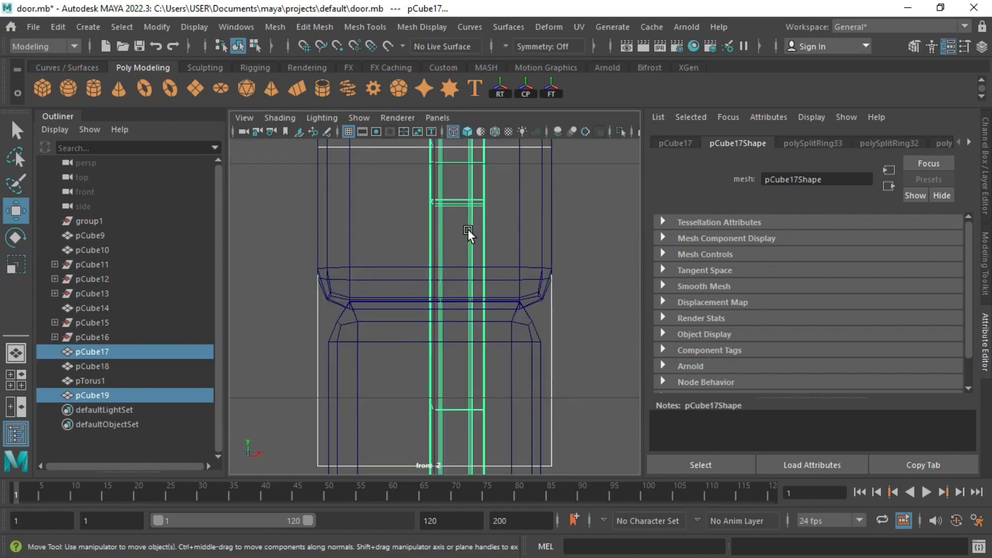
pyautogui.hotkey('ctrl', 'a')
pyautogui.hotkey('ctrl', '1')
pyautogui.click(582, 249)
pyautogui.press('5')
pyautogui.click(619, 270)
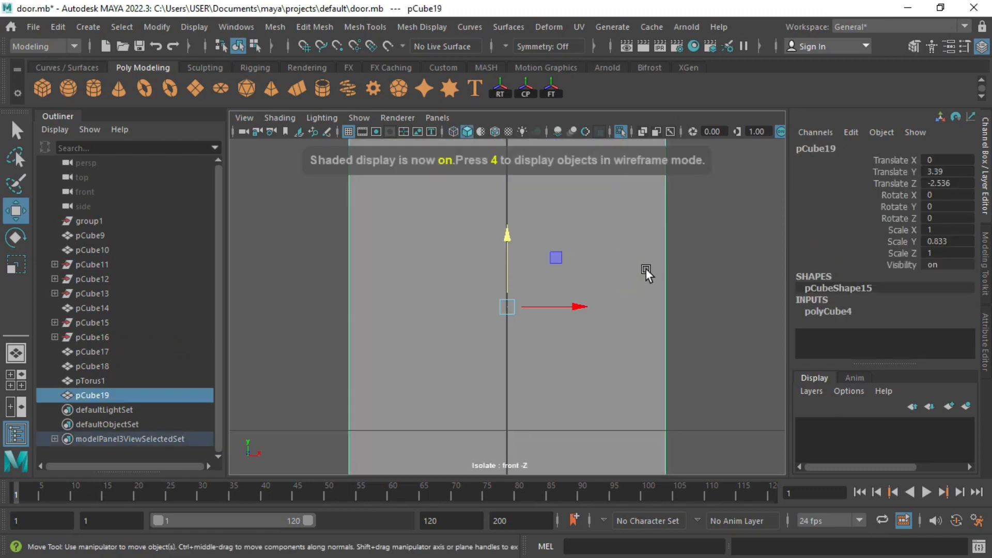
pyautogui.press('f')
pyautogui.press('r')
pyautogui.moveTo(521, 309); pyautogui.dragTo(518, 308)
pyautogui.scroll(5, 518, 289)
# Step: Narrow the vertical door plank to about 0.82
pyautogui.click(517, 203)
pyautogui.keyDown('alt'); pyautogui.moveTo(537, 244); pyautogui.dragTo(480, 281, button='middle'); pyautogui.keyUp('alt')
pyautogui.keyDown('alt'); pyautogui.moveTo(532, 371); pyautogui.dragTo(510, 343, button='middle'); pyautogui.keyUp('alt')
pyautogui.scroll(-2, 511, 356)
pyautogui.moveTo(517, 412); pyautogui.dragTo(507, 413)
pyautogui.scroll(2, 465, 361)
# Step: Thicken the crossbar to 0.08 and lengthen it to span the door
pyautogui.click(432, 300)
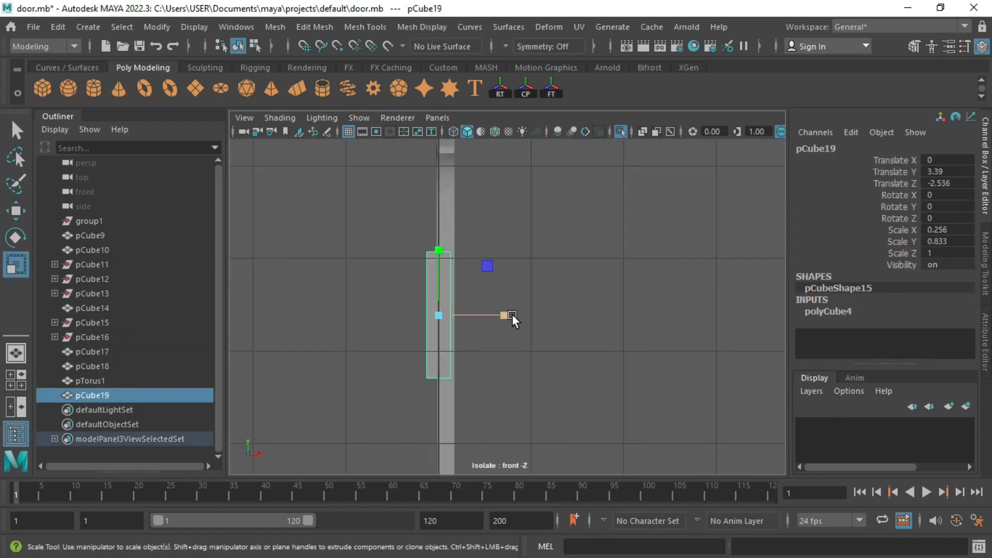
pyautogui.moveTo(505, 317); pyautogui.dragTo(506, 317)
pyautogui.keyDown('alt'); pyautogui.moveTo(497, 318); pyautogui.dragTo(548, 330, button='middle'); pyautogui.keyUp('alt')
pyautogui.scroll(5, 547, 329)
pyautogui.moveTo(551, 363); pyautogui.dragTo(556, 364)
pyautogui.press('4')
pyautogui.press('space')
pyautogui.press('space')
pyautogui.keyDown('alt'); pyautogui.moveTo(511, 277); pyautogui.dragTo(432, 290); pyautogui.keyUp('alt')
pyautogui.press('r')
pyautogui.moveTo(378, 240); pyautogui.dragTo(369, 237)
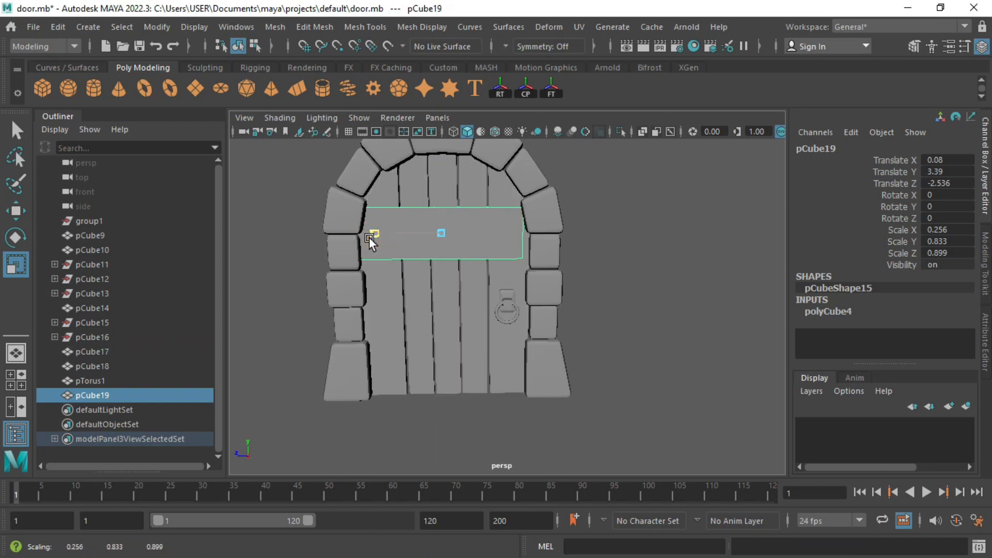
# Step: Insert edge loops splitting the crossbar with Insert Edge Loop
pyautogui.press('space')
pyautogui.press('space')
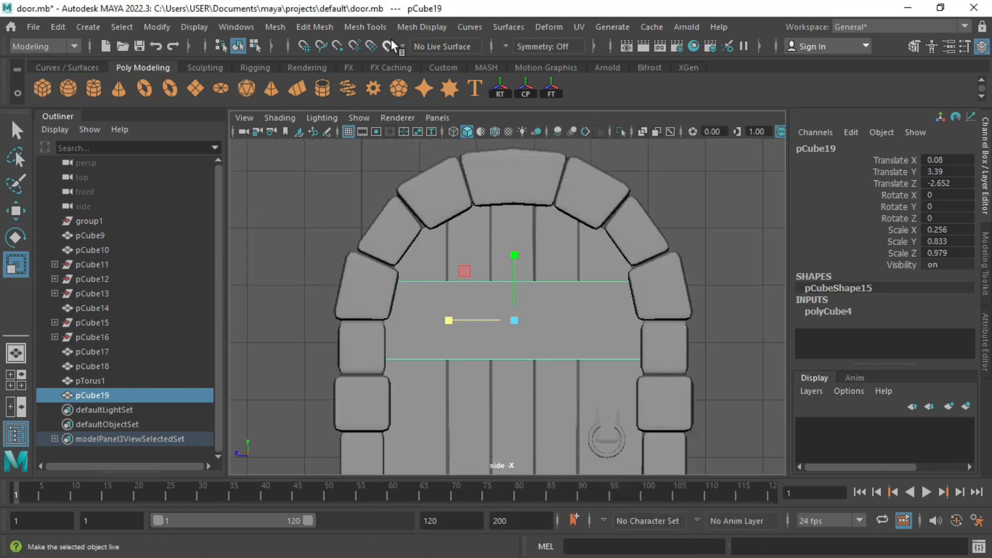
pyautogui.click(365, 27)
pyautogui.click(389, 130)
pyautogui.click(542, 282)
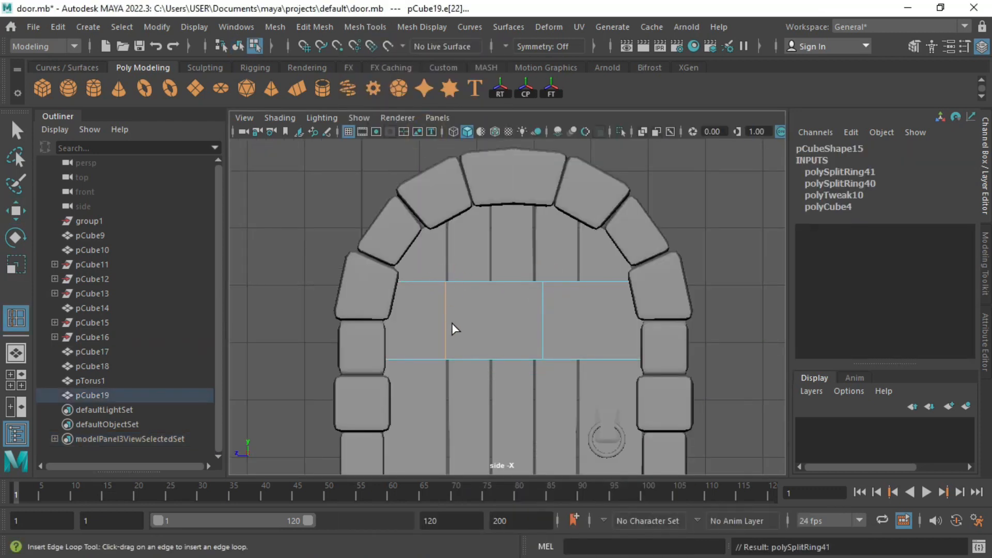
# Step: Raise the crossbar's end vertices to give it a slight angle
pyautogui.moveTo(443, 343); pyautogui.dragTo(405, 343, button='right')
pyautogui.moveTo(424, 388); pyautogui.dragTo(466, 341)
pyautogui.press('w')
pyautogui.moveTo(442, 294); pyautogui.dragTo(442, 293)
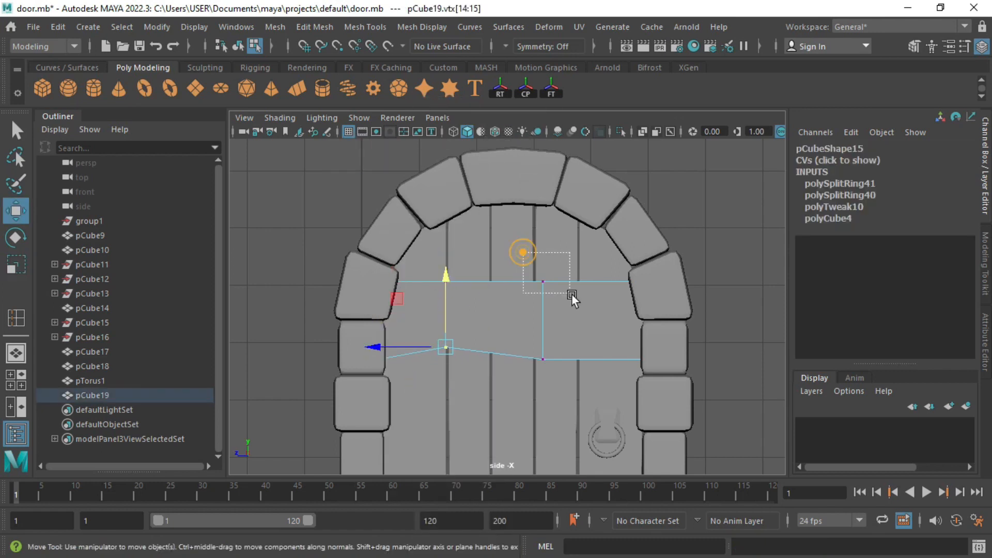
pyautogui.moveTo(543, 223)
pyautogui.mouseDown()
pyautogui.moveTo(541, 237)
pyautogui.moveTo(541, 221)
pyautogui.mouseUp()
pyautogui.moveTo(446, 279); pyautogui.dragTo(445, 291)
pyautogui.moveTo(523, 330); pyautogui.dragTo(544, 310, button='right')
# Step: Isolate the crossbar and select two of its edge loops
pyautogui.press('space')
pyautogui.press('space')
pyautogui.keyDown('alt'); pyautogui.moveTo(462, 343); pyautogui.dragTo(497, 324); pyautogui.keyUp('alt')
pyautogui.hotkey('ctrl', '1')
pyautogui.press('f')
pyautogui.keyDown('alt'); pyautogui.moveTo(450, 280); pyautogui.dragTo(476, 296); pyautogui.keyUp('alt')
pyautogui.moveTo(475, 295); pyautogui.dragTo(474, 264, button='right')
pyautogui.doubleClick(455, 297)
pyautogui.keyDown('shift'); pyautogui.doubleClick(520, 258); pyautogui.keyUp('shift')
# Step: Bevel the selected crossbar edges and preview the crossbar smoothed
pyautogui.click(985, 264)
pyautogui.moveTo(622, 274); pyautogui.dragTo(685, 127, button='right')
pyautogui.keyDown('alt'); pyautogui.moveTo(574, 281); pyautogui.dragTo(594, 281); pyautogui.keyUp('alt')
pyautogui.click(916, 394)
pyautogui.keyDown('alt'); pyautogui.moveTo(555, 336); pyautogui.dragTo(469, 342); pyautogui.keyUp('alt')
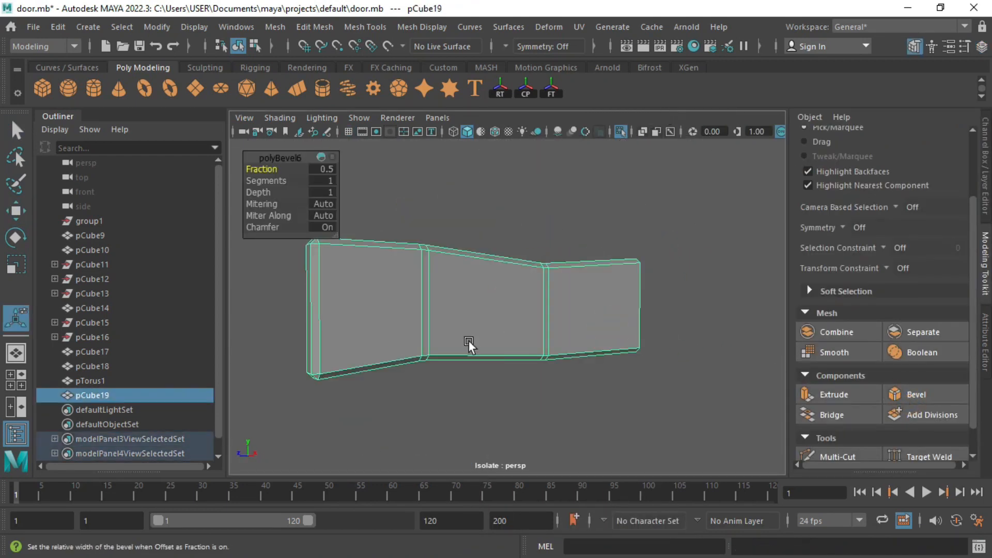
pyautogui.press('3')
# Step: Select the upper crossbar plank, turn off its smooth preview and isolate it in view
pyautogui.hotkey('ctrl', '1')
pyautogui.scroll(-3, 512, 370)
pyautogui.click(512, 369)
pyautogui.scroll(-2, 511, 370)
pyautogui.click(657, 300)
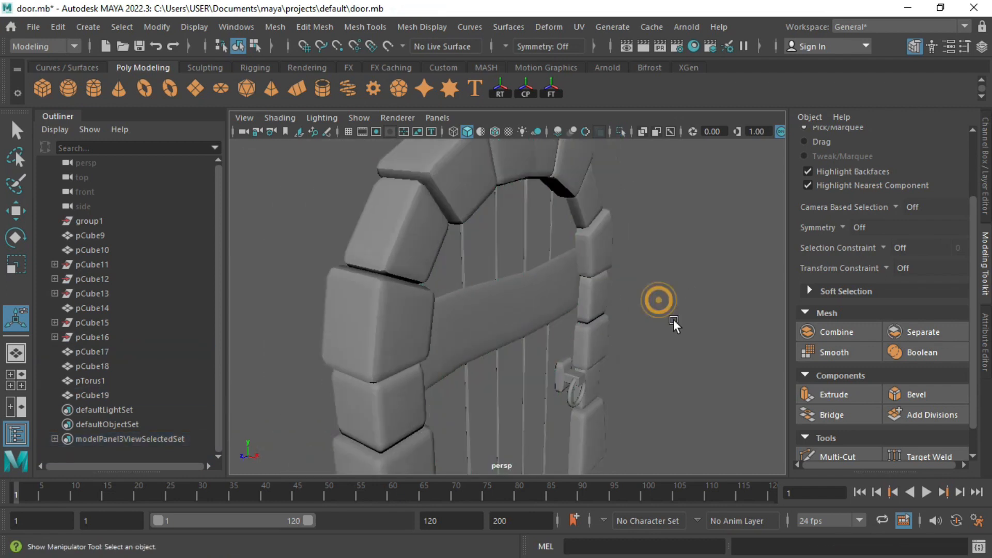
pyautogui.keyDown('alt'); pyautogui.moveTo(674, 319); pyautogui.dragTo(547, 314); pyautogui.keyUp('alt')
pyautogui.scroll(-3, 548, 314)
pyautogui.click(548, 314)
pyautogui.press('1')
pyautogui.hotkey('ctrl', '1')
pyautogui.press('f')
pyautogui.click(365, 26)
# Step: Duplicate the curved crossbar plank and place the copy, pCube20, near the door's bottom
pyautogui.click(408, 135)
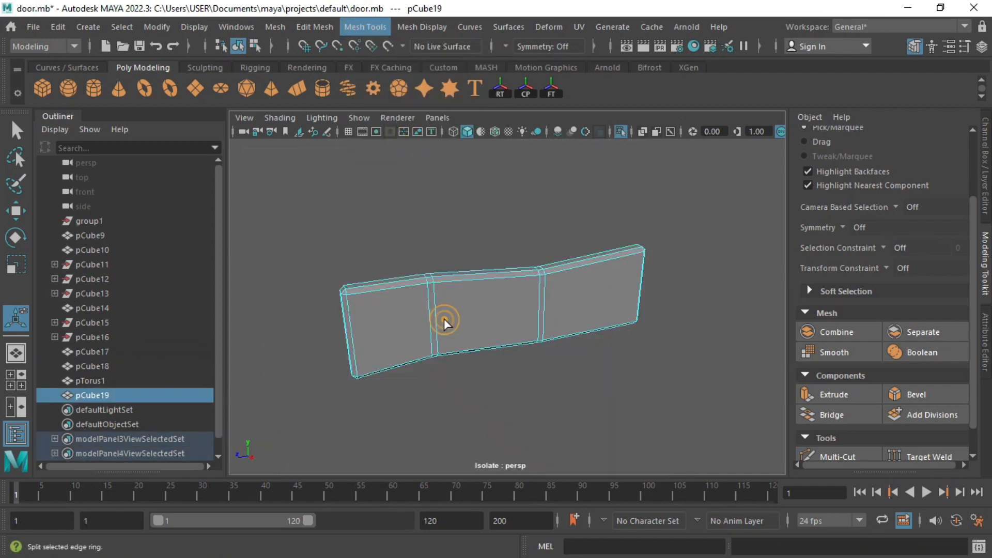
pyautogui.moveTo(434, 165); pyautogui.dragTo(424, 193, button='right')
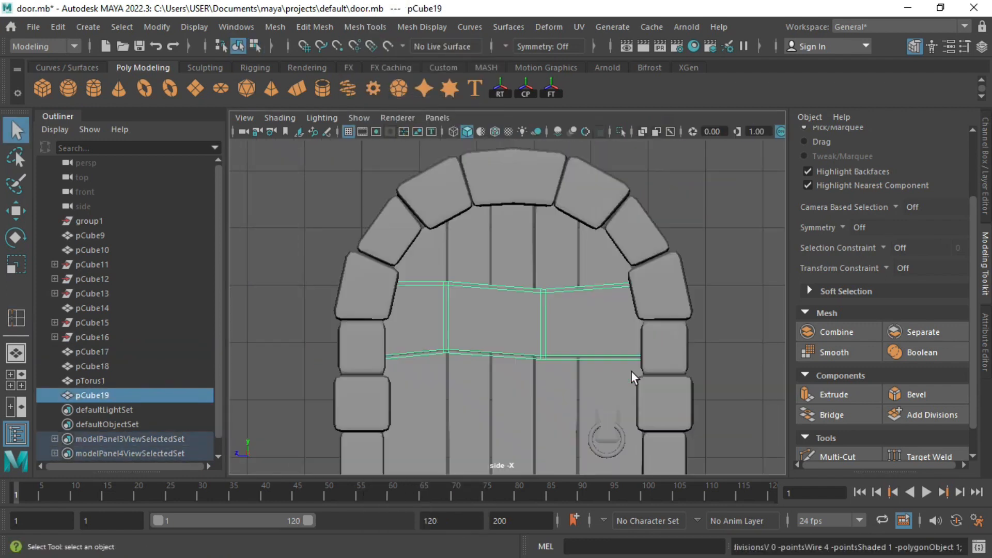
pyautogui.press('w')
pyautogui.moveTo(514, 226)
pyautogui.keyDown('shift'); pyautogui.mouseDown()
pyautogui.moveTo(506, 321)
pyautogui.moveTo(504, 302)
pyautogui.mouseUp(); pyautogui.keyUp('shift')
pyautogui.scroll(2, 496, 362)
pyautogui.keyDown('alt'); pyautogui.moveTo(512, 399); pyautogui.dragTo(512, 343, button='middle'); pyautogui.keyUp('alt')
# Step: Scale the lower plank's bottom vertices to flatten its lower edge
pyautogui.moveTo(512, 342); pyautogui.dragTo(459, 328, button='right')
pyautogui.moveTo(323, 357); pyautogui.dragTo(744, 437)
pyautogui.press('r')
pyautogui.moveTo(507, 307); pyautogui.dragTo(509, 387)
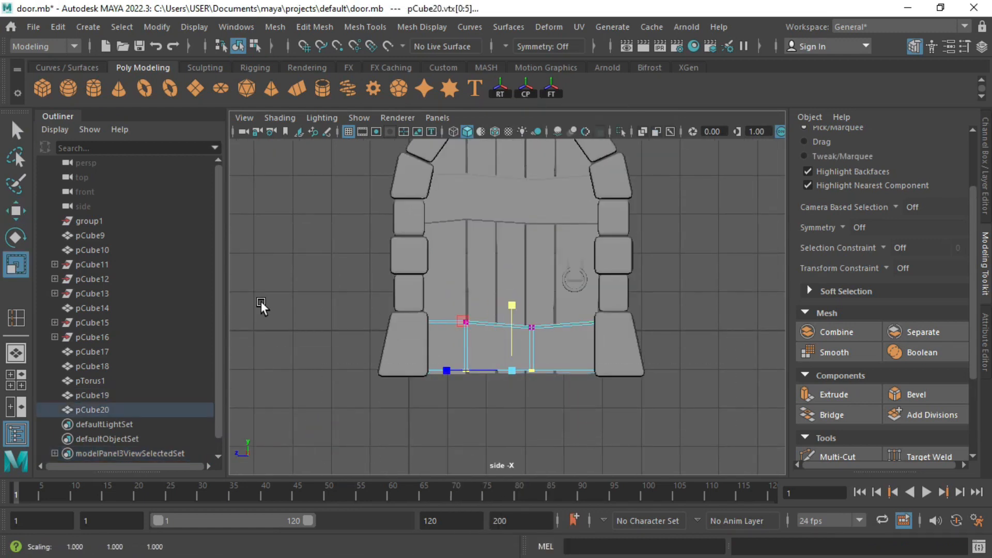
pyautogui.scroll(3, 261, 302)
pyautogui.press('w')
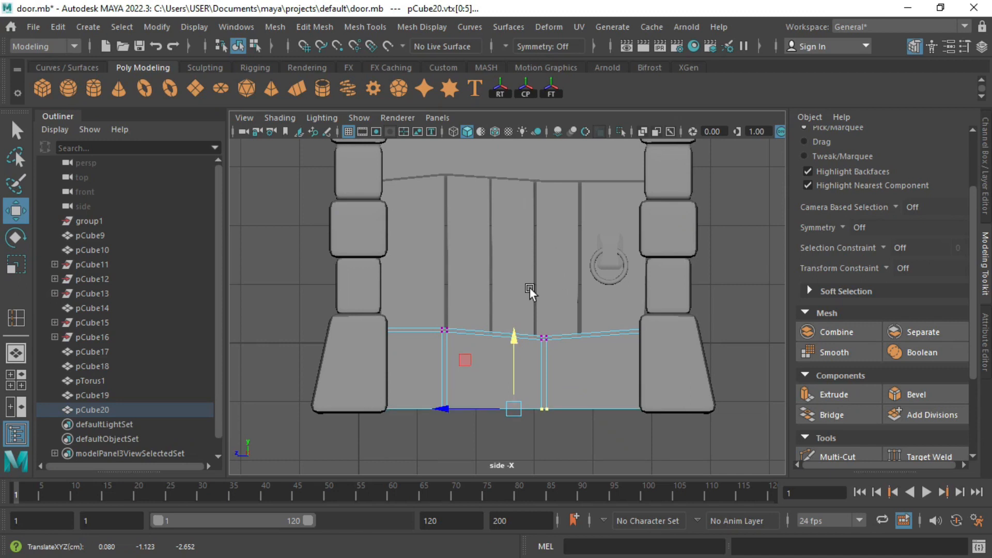
pyautogui.keyDown('alt'); pyautogui.moveTo(504, 142); pyautogui.dragTo(506, 308, button='middle'); pyautogui.keyUp('alt')
# Step: Isolate both planks and frame them in the perspective view
pyautogui.moveTo(507, 307); pyautogui.dragTo(538, 293, button='right')
pyautogui.keyDown('shift'); pyautogui.click(537, 300); pyautogui.keyUp('shift')
pyautogui.hotkey('ctrl', '1')
pyautogui.press('f')
pyautogui.press('space')
pyautogui.press('space')
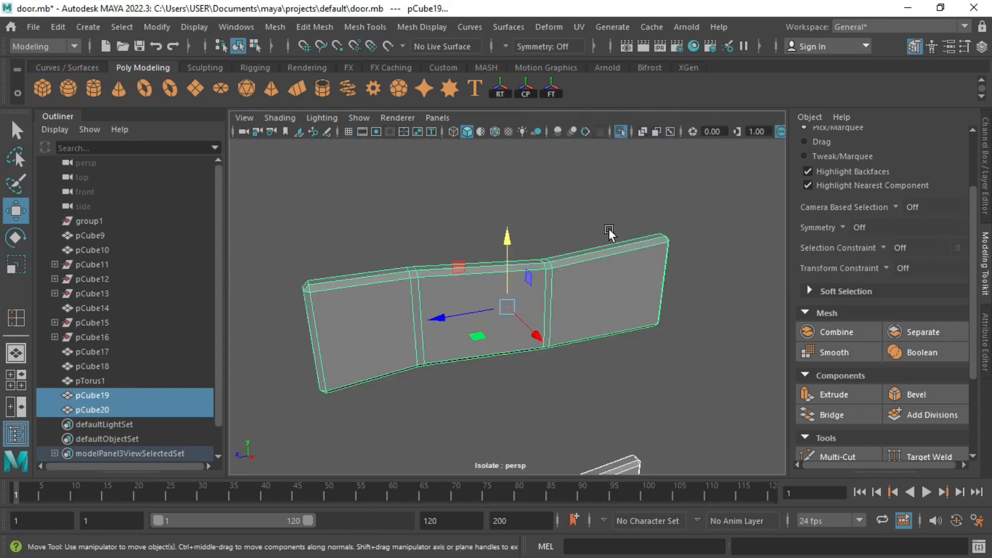
pyautogui.keyDown('alt'); pyautogui.moveTo(608, 228); pyautogui.dragTo(543, 262); pyautogui.keyUp('alt')
pyautogui.keyDown('alt'); pyautogui.moveTo(543, 263); pyautogui.dragTo(567, 212, button='middle'); pyautogui.keyUp('alt')
# Step: Insert supporting edge loops near the planks' top, bottom and right end
pyautogui.click(365, 27)
pyautogui.click(410, 140)
pyautogui.keyDown('alt'); pyautogui.moveTo(355, 252); pyautogui.dragTo(455, 281); pyautogui.keyUp('alt')
pyautogui.moveTo(432, 311); pyautogui.dragTo(432, 301)
pyautogui.keyDown('alt'); pyautogui.moveTo(432, 302); pyautogui.dragTo(408, 289); pyautogui.keyUp('alt')
pyautogui.moveTo(424, 300); pyautogui.dragTo(368, 328)
pyautogui.moveTo(413, 243); pyautogui.dragTo(522, 261)
pyautogui.moveTo(653, 225); pyautogui.dragTo(661, 225)
pyautogui.scroll(-1, 592, 374)
pyautogui.keyDown('alt'); pyautogui.moveTo(592, 374); pyautogui.dragTo(566, 259, button='middle'); pyautogui.keyUp('alt')
pyautogui.scroll(2, 568, 261)
pyautogui.moveTo(602, 282); pyautogui.dragTo(624, 291)
# Step: Smooth both planks with smooth preview 3, then show the rest of the door again
pyautogui.press('q')
pyautogui.press('3')
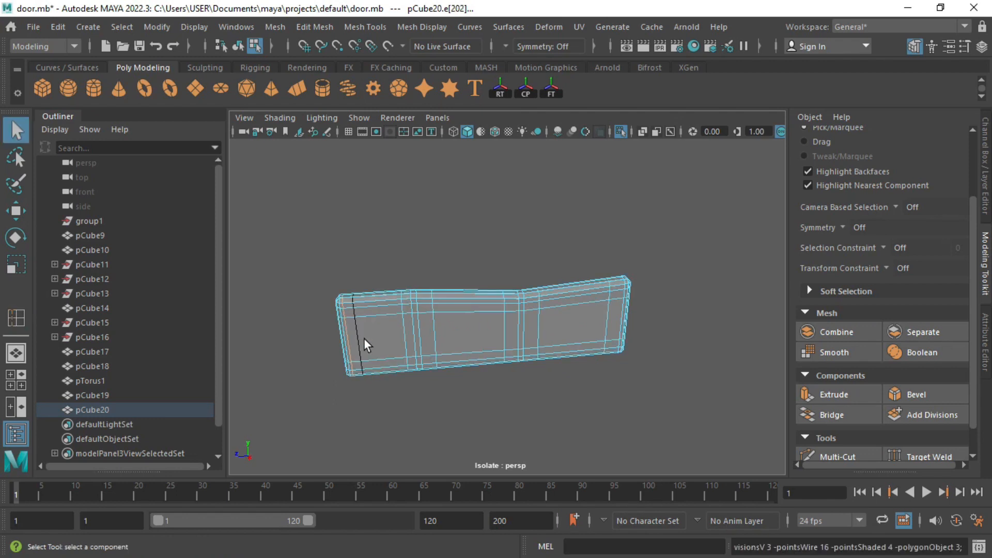
pyautogui.moveTo(363, 338); pyautogui.dragTo(408, 310, button='right')
pyautogui.scroll(-2, 432, 305)
pyautogui.keyDown('alt'); pyautogui.moveTo(432, 306); pyautogui.dragTo(457, 370, button='middle'); pyautogui.keyUp('alt')
pyautogui.click(467, 207)
pyautogui.press('3')
pyautogui.click(467, 310)
pyautogui.hotkey('ctrl', '1')
pyautogui.scroll(-4, 526, 292)
pyautogui.keyDown('alt'); pyautogui.moveTo(526, 292); pyautogui.dragTo(576, 285); pyautogui.keyUp('alt')
# Step: Create a sphere and shrink it to rivet size
pyautogui.click(68, 89)
pyautogui.keyDown('alt'); pyautogui.moveTo(479, 392); pyautogui.dragTo(527, 382); pyautogui.keyUp('alt')
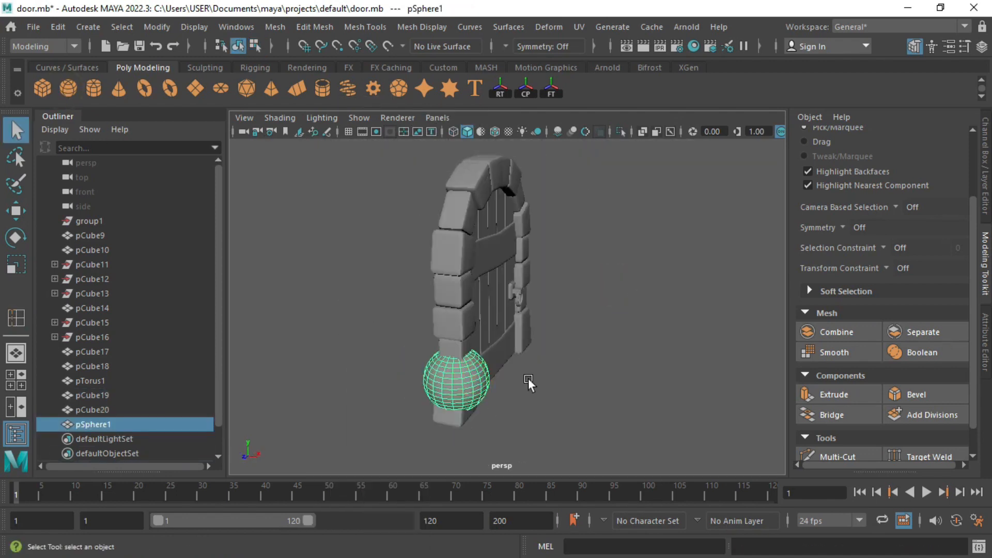
pyautogui.press('e')
pyautogui.keyDown('alt'); pyautogui.moveTo(544, 427); pyautogui.dragTo(452, 449); pyautogui.keyUp('alt')
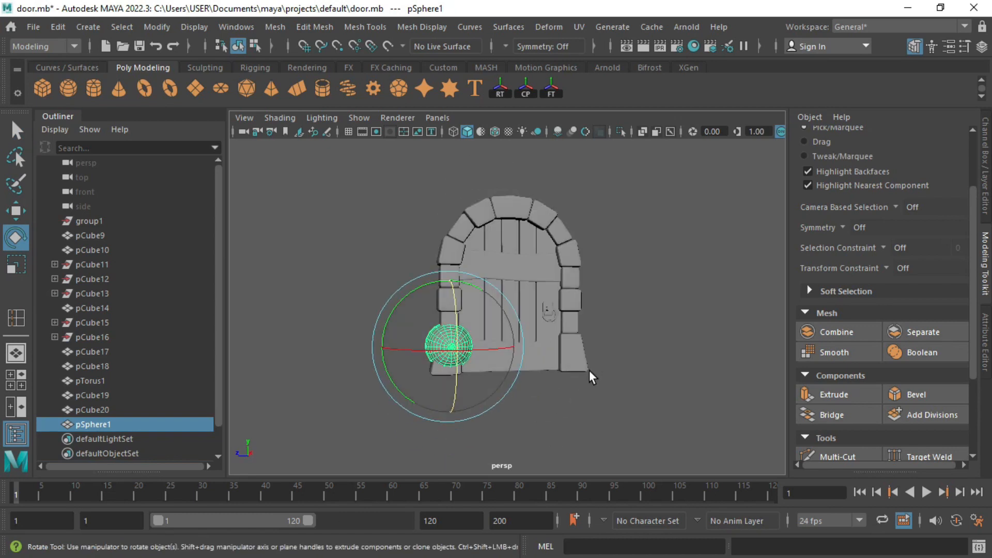
pyautogui.press('space')
pyautogui.press('space')
pyautogui.scroll(-2, 537, 310)
pyautogui.keyDown('alt'); pyautogui.moveTo(485, 301); pyautogui.dragTo(485, 315, button='middle'); pyautogui.keyUp('alt')
pyautogui.press('r')
pyautogui.moveTo(384, 390); pyautogui.dragTo(338, 369)
# Step: Move the rivet sphere up onto the upper crossbar's surface
pyautogui.hotkey('ctrl', '1')
pyautogui.press('w')
pyautogui.moveTo(386, 395); pyautogui.dragTo(427, 221)
pyautogui.press('f')
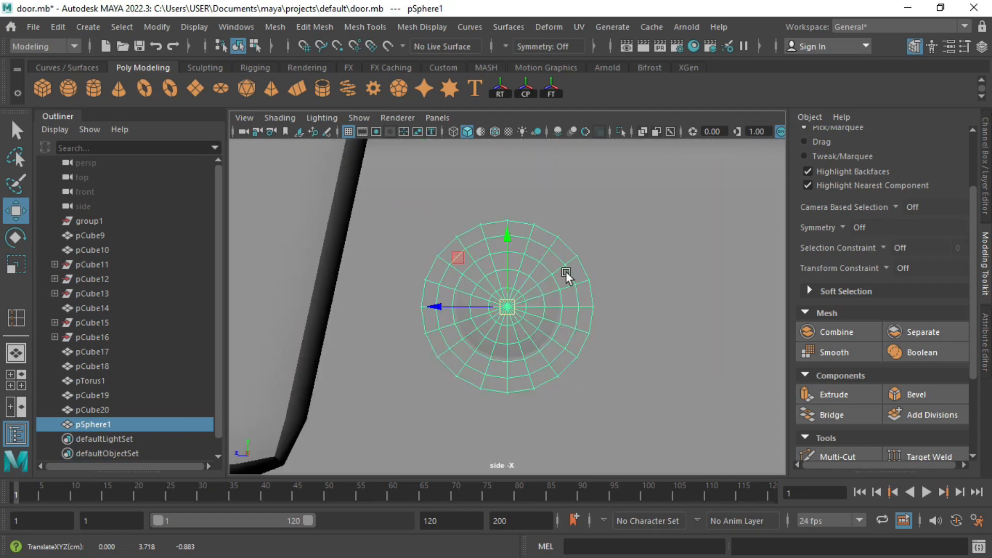
pyautogui.scroll(-3, 565, 272)
pyautogui.press('r')
pyautogui.press('space')
pyautogui.press('space')
pyautogui.keyDown('alt'); pyautogui.moveTo(575, 311); pyautogui.dragTo(614, 312); pyautogui.keyUp('alt')
pyautogui.press('w')
pyautogui.keyDown('alt'); pyautogui.moveTo(614, 312); pyautogui.dragTo(464, 265); pyautogui.keyUp('alt')
pyautogui.scroll(-2, 464, 265)
pyautogui.keyDown('alt'); pyautogui.moveTo(464, 266); pyautogui.dragTo(455, 259, button='right'); pyautogui.keyUp('alt')
pyautogui.keyDown('alt'); pyautogui.moveTo(455, 258); pyautogui.dragTo(505, 303); pyautogui.keyUp('alt')
# Step: Slide the rivet along the upper crossbar and add two copies, pSphere2 and pSphere3
pyautogui.press('r')
pyautogui.press('space')
pyautogui.press('space')
pyautogui.keyDown('alt'); pyautogui.moveTo(649, 370); pyautogui.dragTo(553, 315, button='right'); pyautogui.keyUp('alt')
pyautogui.scroll(1, 553, 315)
pyautogui.press('w')
pyautogui.moveTo(418, 299); pyautogui.dragTo(442, 298)
pyautogui.keyDown('shift'); pyautogui.moveTo(513, 227); pyautogui.dragTo(513, 254); pyautogui.keyUp('shift')
pyautogui.moveTo(439, 325)
pyautogui.mouseDown()
pyautogui.moveTo(417, 326)
pyautogui.moveTo(471, 327)
pyautogui.moveTo(533, 303)
pyautogui.mouseUp()
# Step: Add another rivet copy to the right along the upper band
pyautogui.keyDown('shift'); pyautogui.click(517, 301); pyautogui.keyUp('shift')
pyautogui.hotkey('ctrl', 'z')
pyautogui.keyDown('shift'); pyautogui.click(516, 297); pyautogui.keyUp('shift')
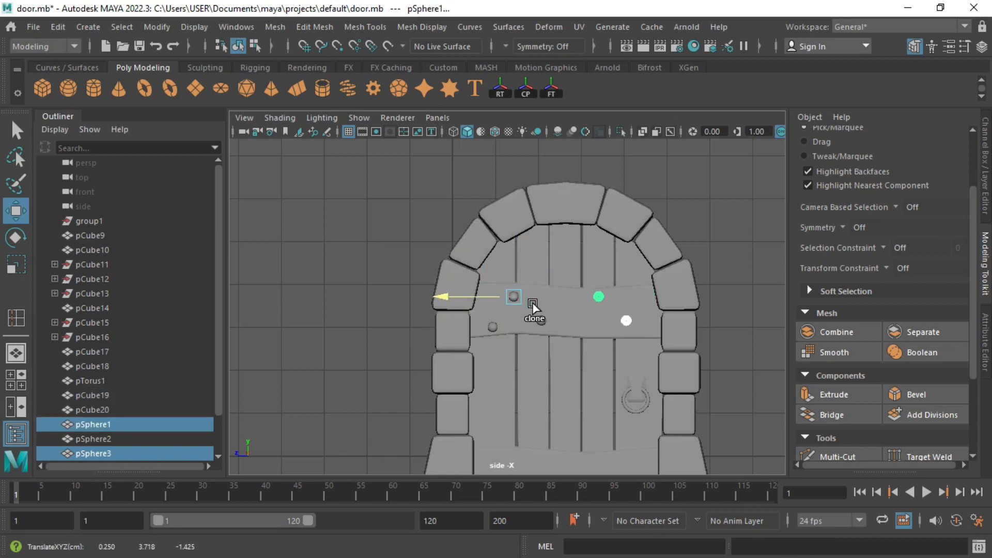
pyautogui.click(540, 323)
pyautogui.click(493, 329)
pyautogui.keyDown('shift'); pyautogui.moveTo(466, 327); pyautogui.dragTo(561, 326); pyautogui.keyUp('shift')
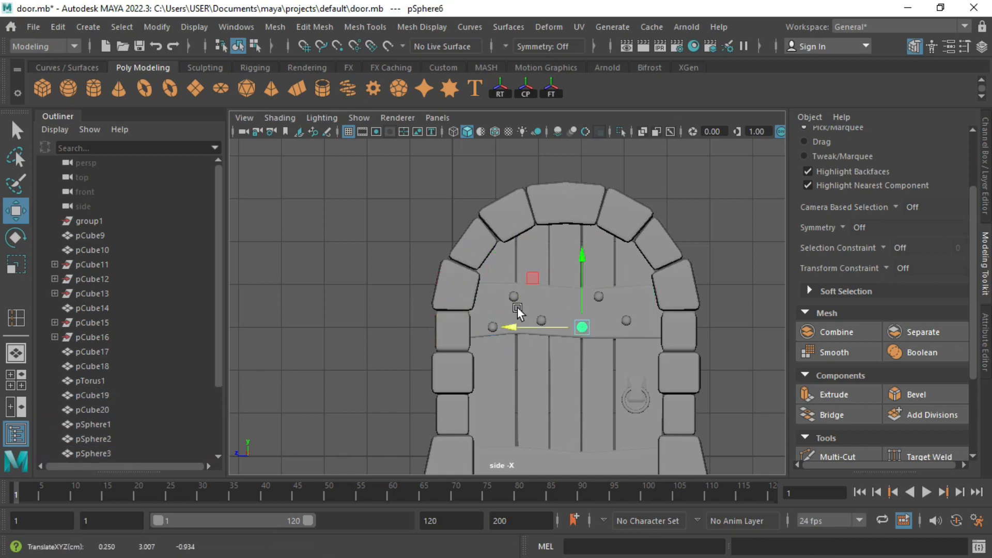
# Step: Select all six rivets and combine them into one object
pyautogui.press('q')
pyautogui.keyDown('shift'); pyautogui.click(515, 297); pyautogui.keyUp('shift')
pyautogui.keyDown('shift'); pyautogui.click(549, 321); pyautogui.keyUp('shift')
pyautogui.keyDown('shift'); pyautogui.click(541, 321); pyautogui.keyUp('shift')
pyautogui.keyDown('shift'); pyautogui.click(494, 327); pyautogui.keyUp('shift')
pyautogui.keyDown('shift'); pyautogui.click(626, 321); pyautogui.keyUp('shift')
pyautogui.keyDown('shift'); pyautogui.click(599, 298); pyautogui.keyUp('shift')
pyautogui.hotkey('ctrl', 'z')
pyautogui.scroll(-3, 609, 312)
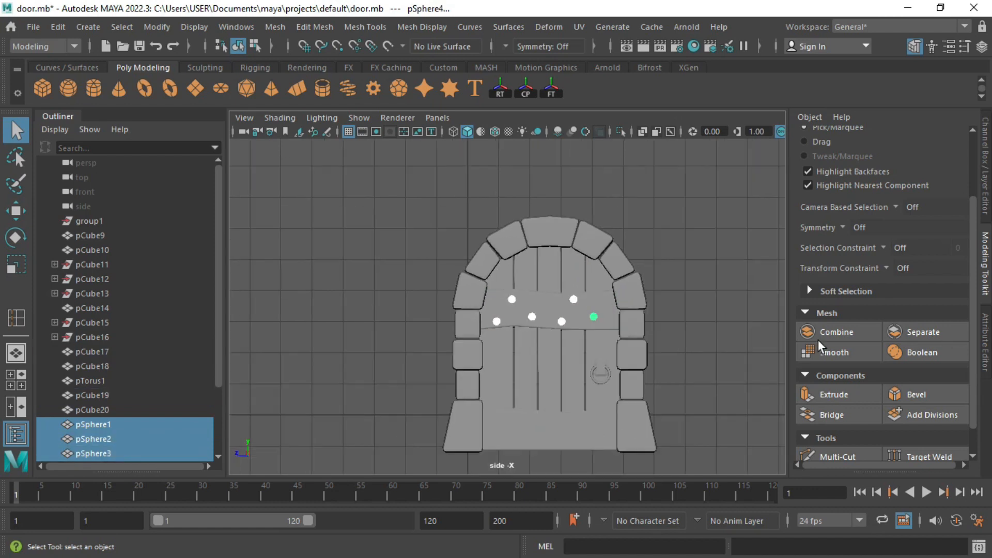
pyautogui.click(819, 339)
# Step: Copy the combined rivet row down onto the lower band
pyautogui.press('w')
pyautogui.keyDown('shift'); pyautogui.moveTo(545, 240); pyautogui.dragTo(528, 361); pyautogui.keyUp('shift')
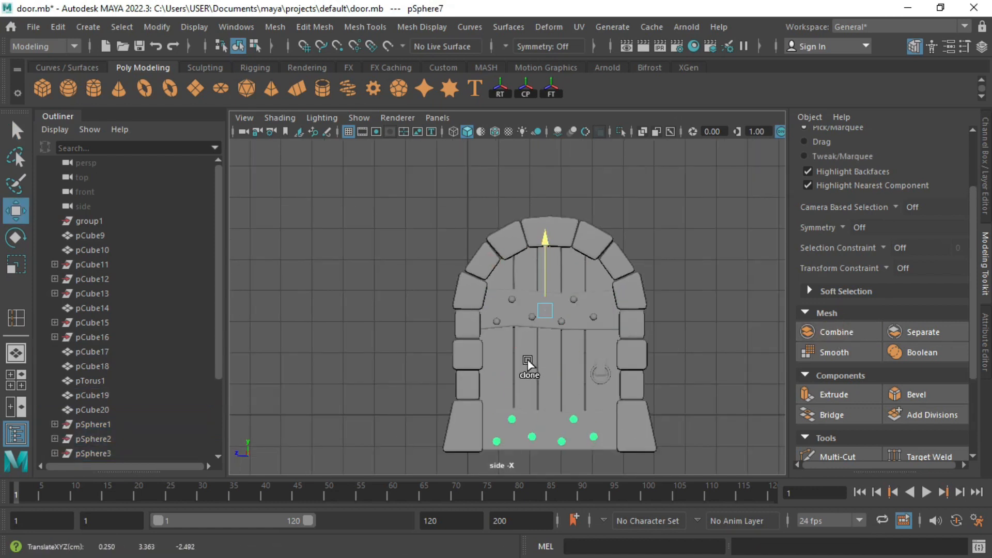
pyautogui.press('space')
pyautogui.press('space')
pyautogui.click(638, 312)
pyautogui.keyDown('alt'); pyautogui.moveTo(638, 312); pyautogui.dragTo(594, 401); pyautogui.keyUp('alt')
pyautogui.click(588, 386)
pyautogui.keyDown('shift'); pyautogui.click(546, 305); pyautogui.keyUp('shift')
pyautogui.press('f')
pyautogui.keyDown('alt'); pyautogui.moveTo(542, 354); pyautogui.dragTo(585, 320); pyautogui.keyUp('alt')
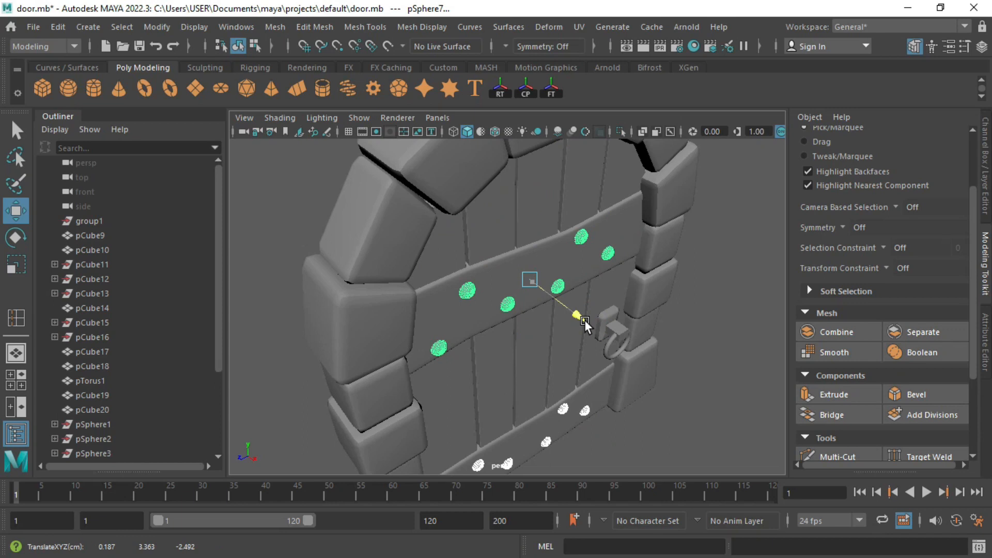
# Step: Combine the hook bracket and ring into pCube21 and scale it down
pyautogui.click(677, 362)
pyautogui.keyDown('alt'); pyautogui.moveTo(676, 362); pyautogui.dragTo(604, 398); pyautogui.keyUp('alt')
pyautogui.scroll(5, 660, 393)
pyautogui.click(620, 373)
pyautogui.keyDown('shift'); pyautogui.click(638, 404); pyautogui.keyUp('shift')
pyautogui.click(836, 332)
pyautogui.press('f')
pyautogui.press('r')
pyautogui.scroll(-5, 516, 269)
pyautogui.moveTo(506, 307); pyautogui.dragTo(566, 327)
pyautogui.press('w')
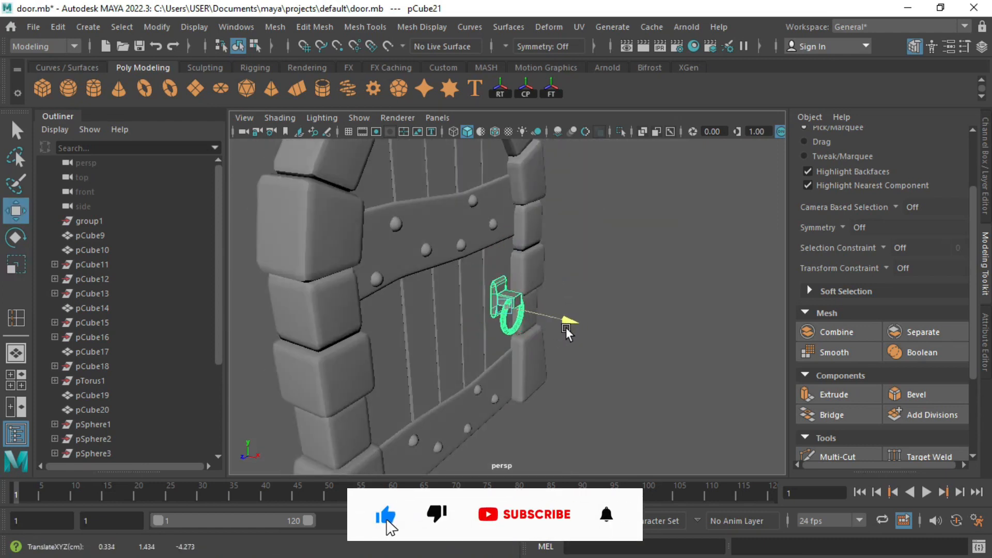
# Step: Select the left stone column and pick one of its faces in face mode
pyautogui.click(552, 264)
pyautogui.scroll(-5, 551, 264)
pyautogui.keyDown('alt'); pyautogui.moveTo(317, 264); pyautogui.dragTo(481, 273); pyautogui.keyUp('alt')
pyautogui.click(400, 263)
pyautogui.scroll(5, 438, 308)
pyautogui.keyDown('alt'); pyautogui.moveTo(438, 309); pyautogui.dragTo(443, 311, button='middle'); pyautogui.keyUp('alt')
pyautogui.moveTo(384, 307); pyautogui.dragTo(383, 333, button='right')
pyautogui.click(392, 336)
pyautogui.press('q')
pyautogui.scroll(1, 398, 319)
pyautogui.keyDown('alt'); pyautogui.moveTo(397, 319); pyautogui.dragTo(450, 325, button='middle'); pyautogui.keyUp('alt')
# Step: Insert an edge loop across the small pillar stone
pyautogui.keyDown('alt'); pyautogui.moveTo(449, 325); pyautogui.dragTo(486, 323); pyautogui.keyUp('alt')
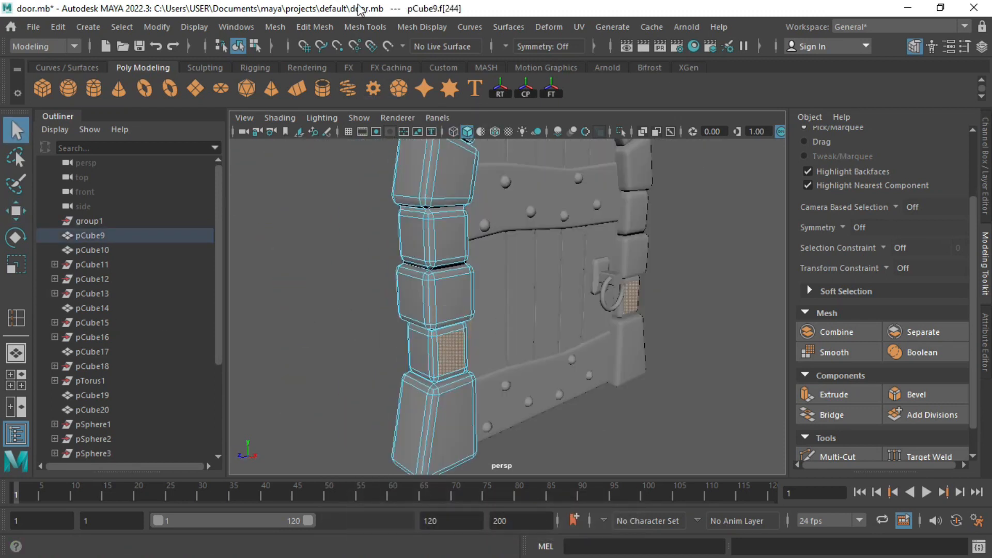
pyautogui.click(364, 27)
pyautogui.click(385, 139)
pyautogui.scroll(2, 507, 396)
pyautogui.scroll(3, 507, 395)
pyautogui.keyDown('alt'); pyautogui.moveTo(393, 381); pyautogui.dragTo(409, 393); pyautogui.keyUp('alt')
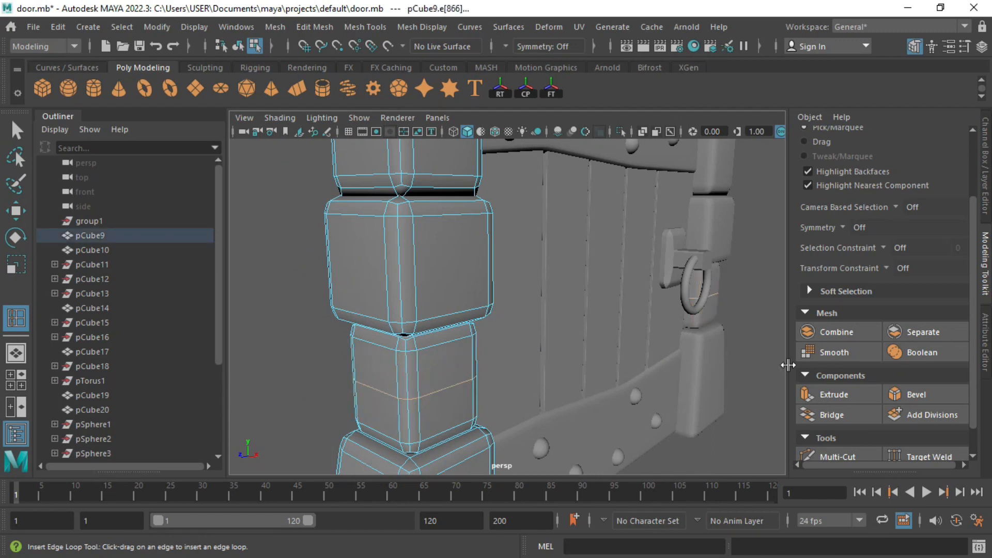
# Step: Bevel the new edge loop with a narrow 0.148 fraction
pyautogui.press('q')
pyautogui.click(915, 394)
pyautogui.click(984, 342)
pyautogui.moveTo(886, 268); pyautogui.dragTo(839, 272)
# Step: Combine the left and right pillar pieces into one mesh
pyautogui.keyDown('alt'); pyautogui.moveTo(372, 367); pyautogui.dragTo(396, 374); pyautogui.keyUp('alt')
pyautogui.moveTo(359, 144); pyautogui.dragTo(362, 204, button='right')
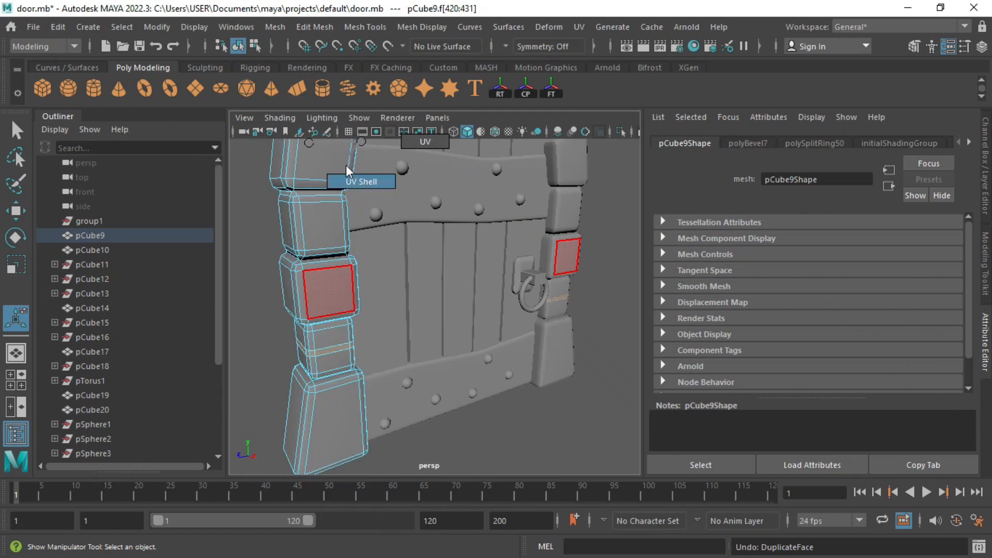
pyautogui.moveTo(310, 144); pyautogui.dragTo(311, 137, button='right')
pyautogui.moveTo(561, 143); pyautogui.dragTo(618, 122, button='right')
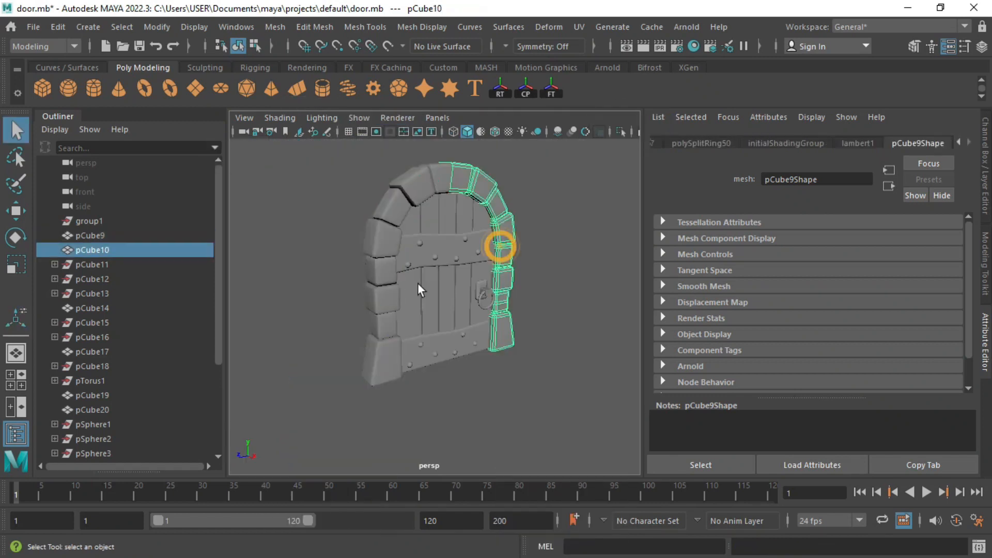
pyautogui.keyDown('shift'); pyautogui.click(393, 259); pyautogui.keyUp('shift')
pyautogui.click(985, 263)
pyautogui.click(837, 332)
# Step: Grow a face selection around the small stones and duplicate it as separate pieces
pyautogui.moveTo(459, 144); pyautogui.dragTo(452, 189, button='right')
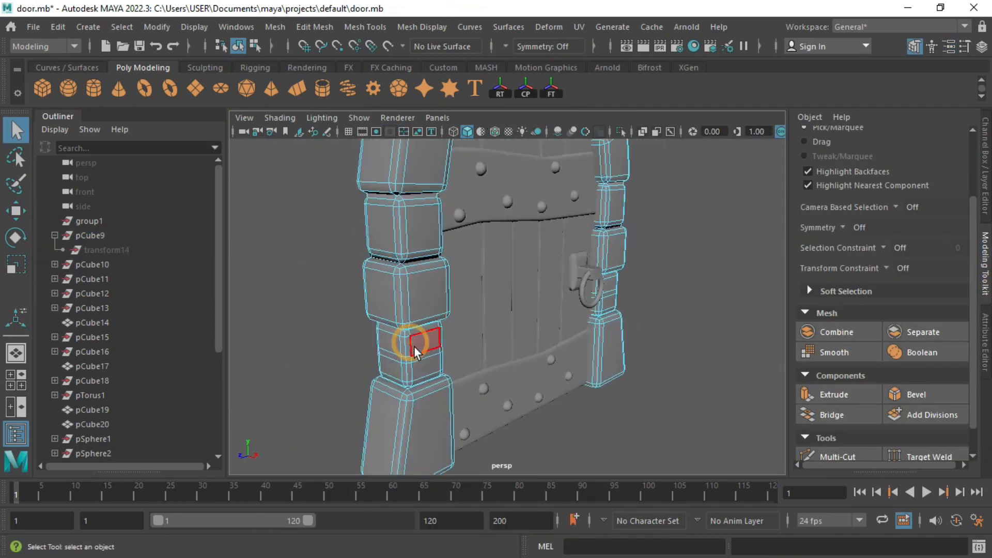
pyautogui.click(411, 346)
pyautogui.keyDown('alt'); pyautogui.moveTo(412, 346); pyautogui.dragTo(442, 370); pyautogui.keyUp('alt')
pyautogui.keyDown('alt'); pyautogui.moveTo(609, 322); pyautogui.dragTo(694, 318, button='middle'); pyautogui.keyUp('alt')
pyautogui.click(122, 26)
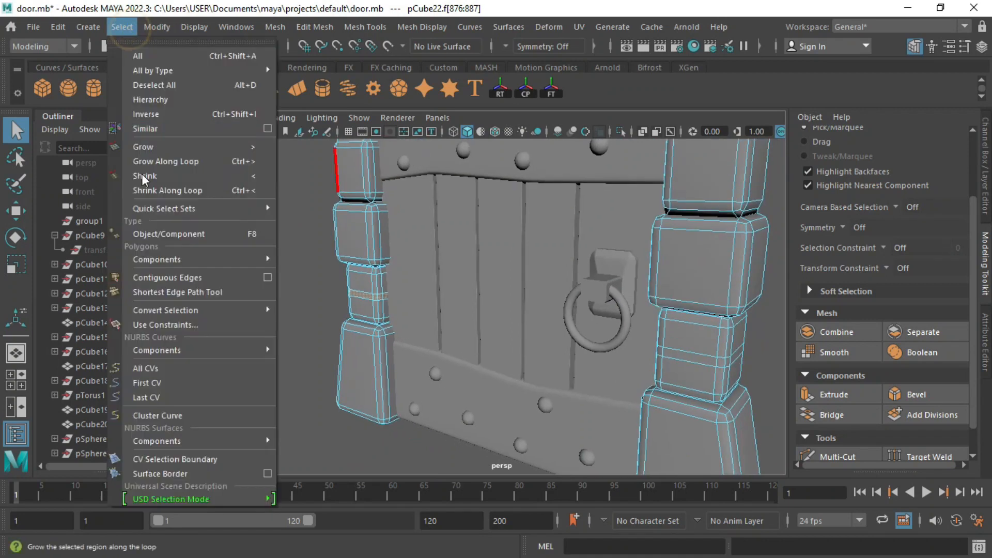
pyautogui.click(142, 145)
pyautogui.keyDown('alt'); pyautogui.moveTo(432, 350); pyautogui.dragTo(478, 331, button='right'); pyautogui.keyUp('alt')
pyautogui.keyDown('alt'); pyautogui.moveTo(478, 331); pyautogui.dragTo(380, 349); pyautogui.keyUp('alt')
pyautogui.click(314, 27)
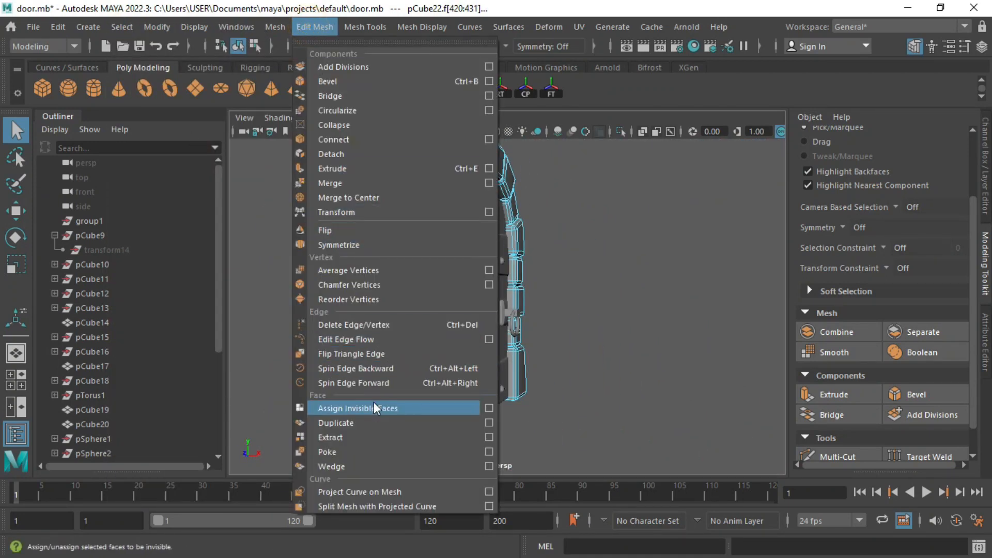
pyautogui.click(376, 422)
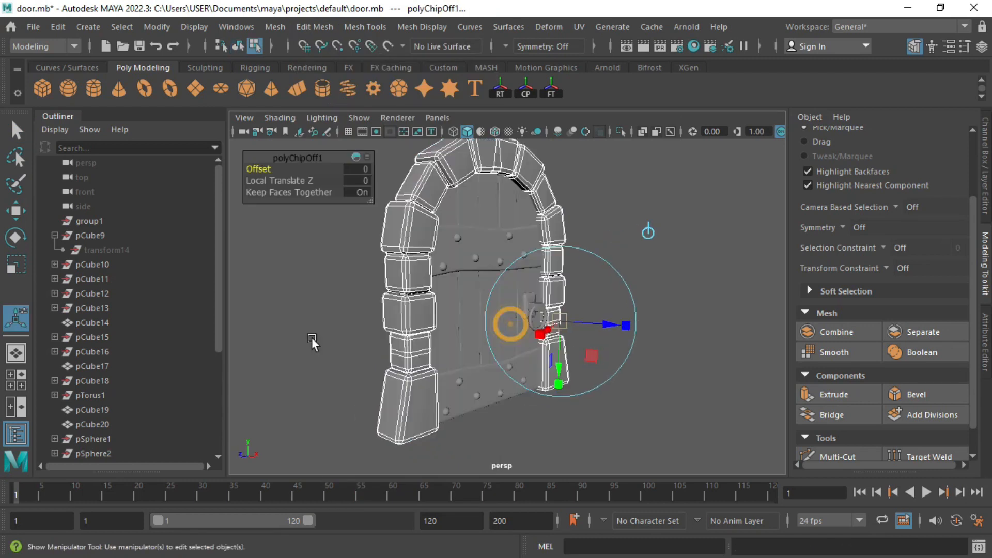
# Step: Select both duplicated face strips from the combined pillars in the outliner
pyautogui.click(55, 236)
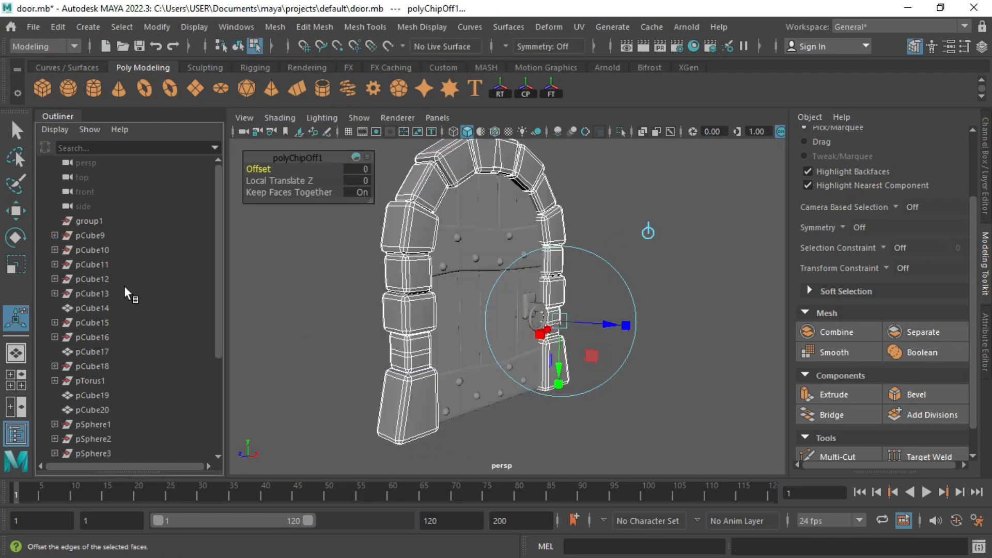
pyautogui.scroll(-5, 124, 286)
pyautogui.scroll(-5, 548, 318)
pyautogui.scroll(7, 547, 317)
pyautogui.moveTo(312, 308); pyautogui.dragTo(314, 275, button='right')
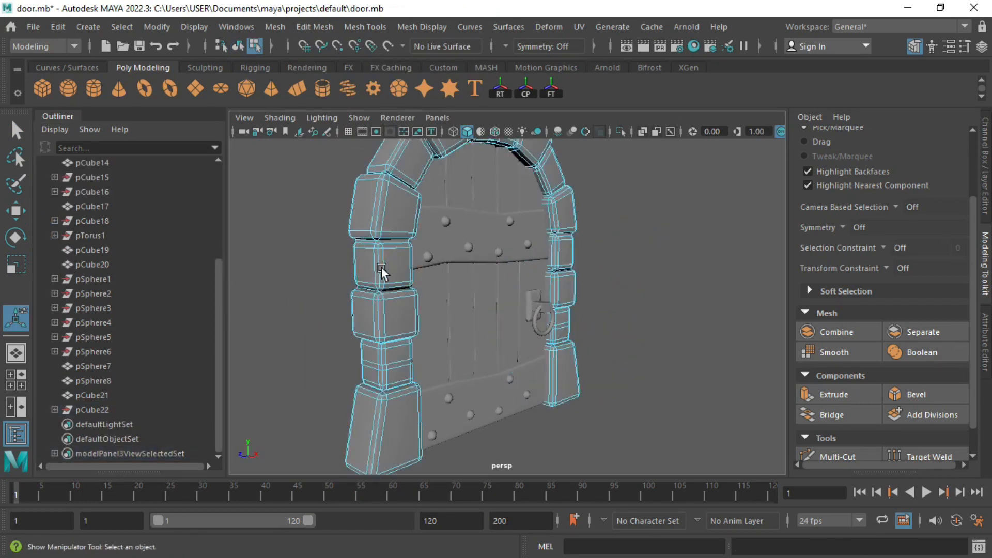
pyautogui.keyDown('alt'); pyautogui.moveTo(386, 272); pyautogui.dragTo(402, 242, button='middle'); pyautogui.keyUp('alt')
pyautogui.moveTo(402, 242); pyautogui.dragTo(438, 206, button='right')
pyautogui.click(54, 410)
pyautogui.click(89, 435)
pyautogui.keyDown('shift'); pyautogui.click(131, 429); pyautogui.keyUp('shift')
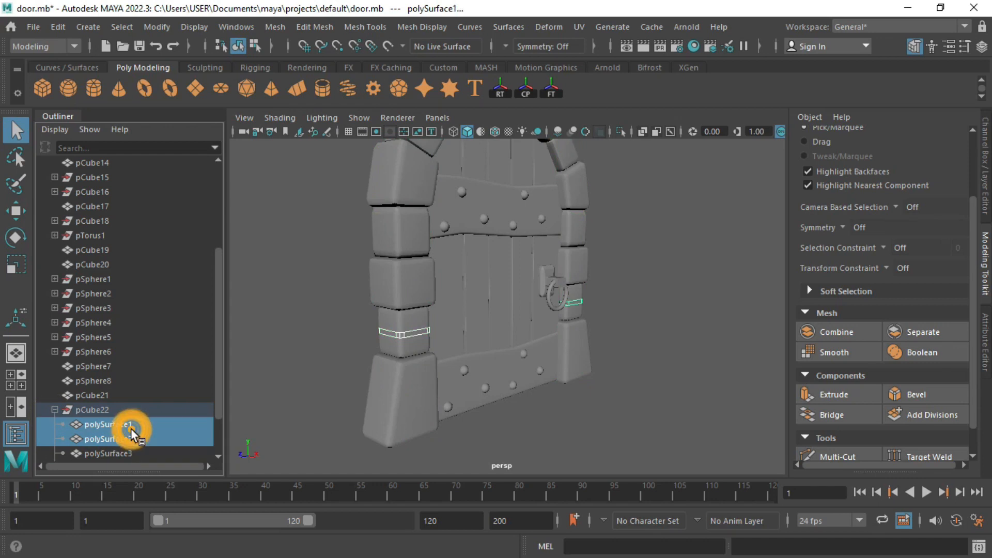
pyautogui.scroll(5, 372, 269)
pyautogui.keyDown('alt'); pyautogui.moveTo(372, 269); pyautogui.dragTo(400, 354); pyautogui.keyUp('alt')
# Step: Extrude the strips' faces outward to thicken them
pyautogui.click(833, 395)
pyautogui.moveTo(707, 280); pyautogui.dragTo(715, 285)
pyautogui.keyDown('alt'); pyautogui.moveTo(715, 285); pyautogui.dragTo(624, 287); pyautogui.keyUp('alt')
pyautogui.click(619, 464)
# Step: Centre the strips' pivot and scale them taller along Y
pyautogui.moveTo(700, 303); pyautogui.dragTo(766, 123, button='right')
pyautogui.press('r')
pyautogui.keyDown('shift'); pyautogui.click(330, 327); pyautogui.keyUp('shift')
pyautogui.click(162, 29)
pyautogui.click(200, 137)
pyautogui.moveTo(292, 256); pyautogui.dragTo(286, 207)
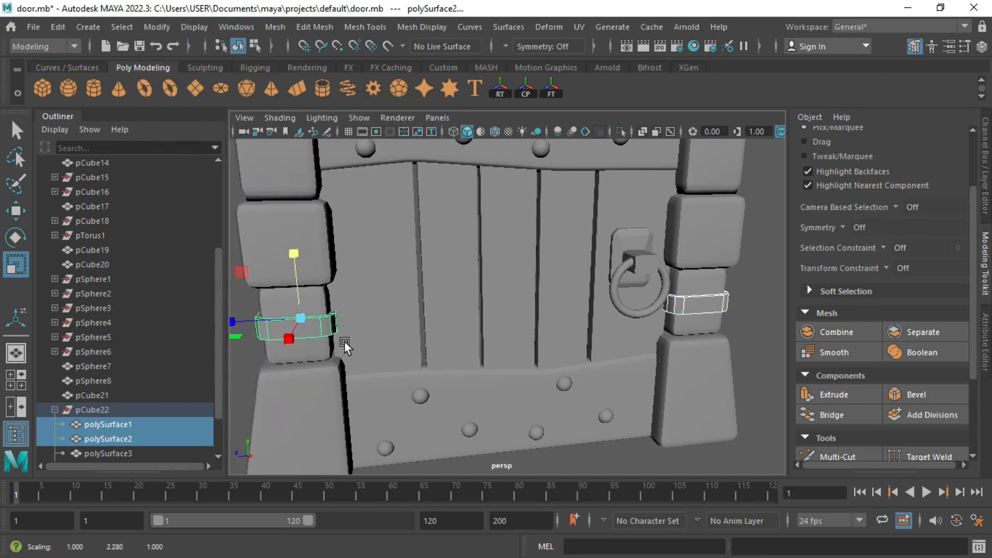
pyautogui.keyDown('alt'); pyautogui.moveTo(344, 341); pyautogui.dragTo(394, 302); pyautogui.keyUp('alt')
# Step: Isolate the strips and bevel their edges at fraction 0.5
pyautogui.hotkey('ctrl', '1')
pyautogui.moveTo(471, 391)
pyautogui.keyDown('alt'); pyautogui.mouseDown()
pyautogui.moveTo(522, 411)
pyautogui.moveTo(423, 364)
pyautogui.moveTo(454, 346)
pyautogui.moveTo(427, 340)
pyautogui.moveTo(473, 392)
pyautogui.mouseUp(); pyautogui.keyUp('alt')
pyautogui.click(959, 397)
pyautogui.click(419, 330)
pyautogui.click(463, 328)
pyautogui.click(362, 370)
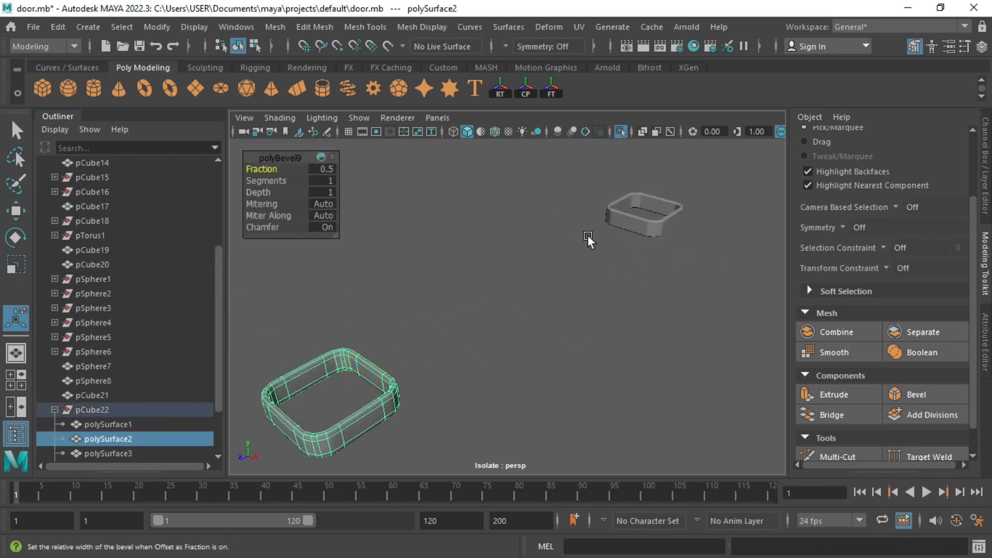
# Step: Add edge loops at the first strip's corner and inner walls, then preview it smoothed
pyautogui.press('1')
pyautogui.press('f')
pyautogui.click(365, 27)
pyautogui.click(399, 139)
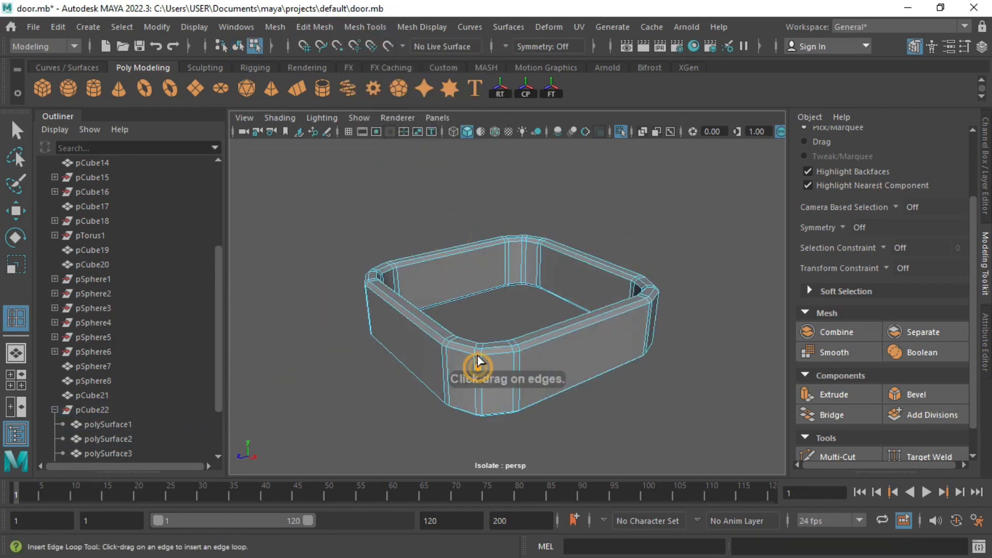
pyautogui.click(470, 350)
pyautogui.click(470, 353)
pyautogui.keyDown('alt'); pyautogui.moveTo(475, 394); pyautogui.dragTo(470, 413); pyautogui.keyUp('alt')
pyautogui.click(396, 272)
pyautogui.click(411, 294)
pyautogui.press('3')
pyautogui.press('q')
pyautogui.click(650, 167)
pyautogui.press('f')
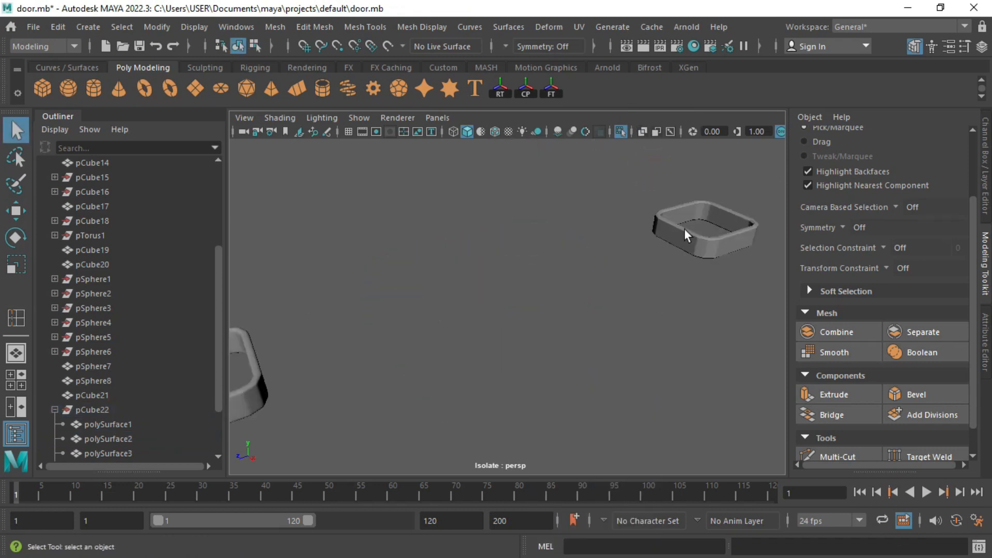
# Step: Add inner-wall and bottom edge loops to the second strip and preview it smoothed
pyautogui.click(684, 229)
pyautogui.press('1')
pyautogui.press('f')
pyautogui.click(16, 317)
pyautogui.click(397, 268)
pyautogui.keyDown('alt'); pyautogui.moveTo(441, 357); pyautogui.dragTo(454, 341); pyautogui.keyUp('alt')
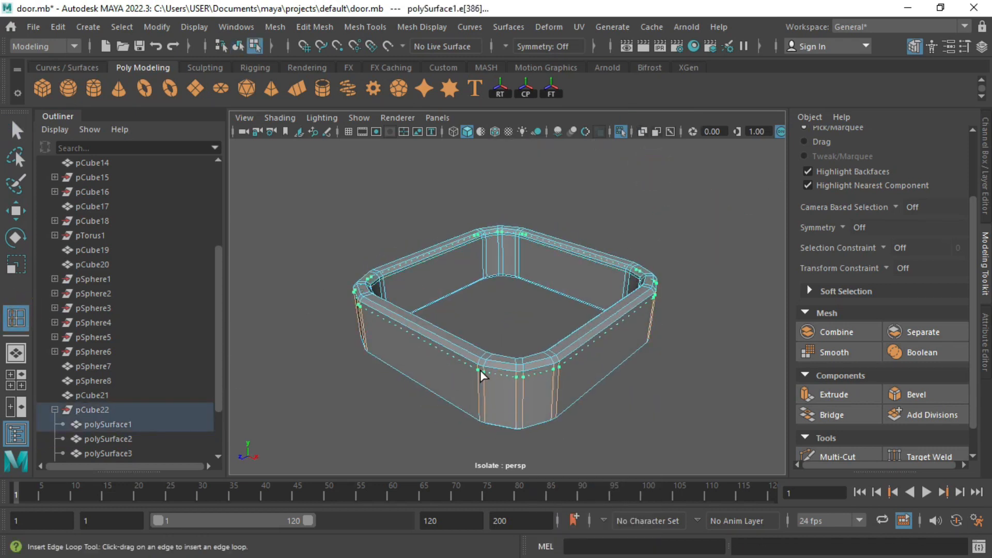
pyautogui.click(486, 418)
pyautogui.click(484, 270)
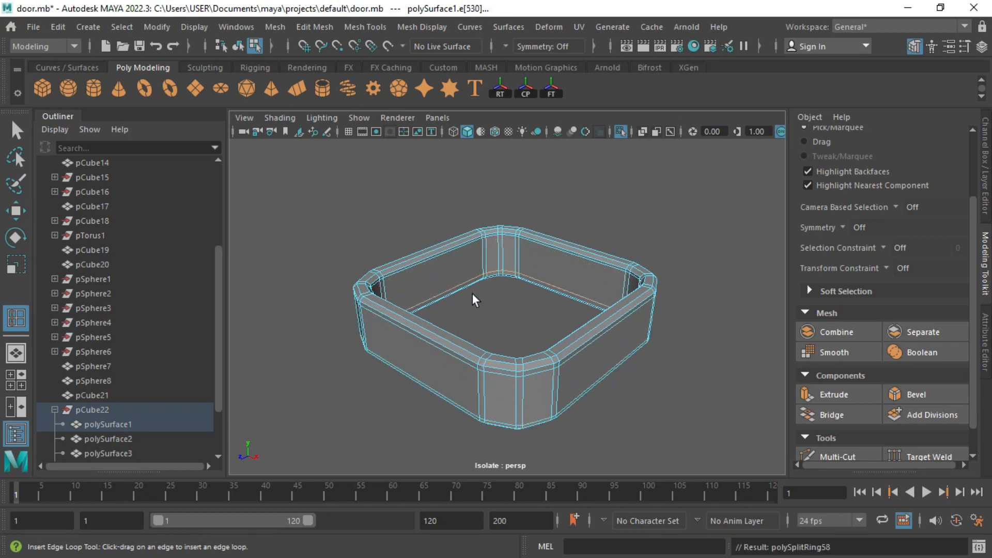
pyautogui.press('q')
pyautogui.moveTo(472, 292); pyautogui.dragTo(483, 219, button='right')
pyautogui.press('3')
# Step: Exit isolation to show the door and select both bands
pyautogui.scroll(-2, 517, 290)
pyautogui.click(516, 290)
pyautogui.scroll(-6, 517, 290)
pyautogui.keyDown('alt'); pyautogui.moveTo(517, 290); pyautogui.dragTo(429, 275); pyautogui.keyUp('alt')
pyautogui.scroll(-2, 430, 275)
pyautogui.keyDown('alt'); pyautogui.moveTo(393, 305); pyautogui.dragTo(447, 303, button='middle'); pyautogui.keyUp('alt')
pyautogui.keyDown('alt'); pyautogui.moveTo(403, 315); pyautogui.dragTo(485, 326); pyautogui.keyUp('alt')
pyautogui.hotkey('ctrl', '1')
pyautogui.click(553, 305)
pyautogui.keyDown('shift'); pyautogui.click(360, 341); pyautogui.keyUp('shift')
# Step: Smooth both bands and clone them upward onto a higher pillar stone
pyautogui.press('3')
pyautogui.keyDown('alt'); pyautogui.moveTo(393, 273); pyautogui.dragTo(419, 251); pyautogui.keyUp('alt')
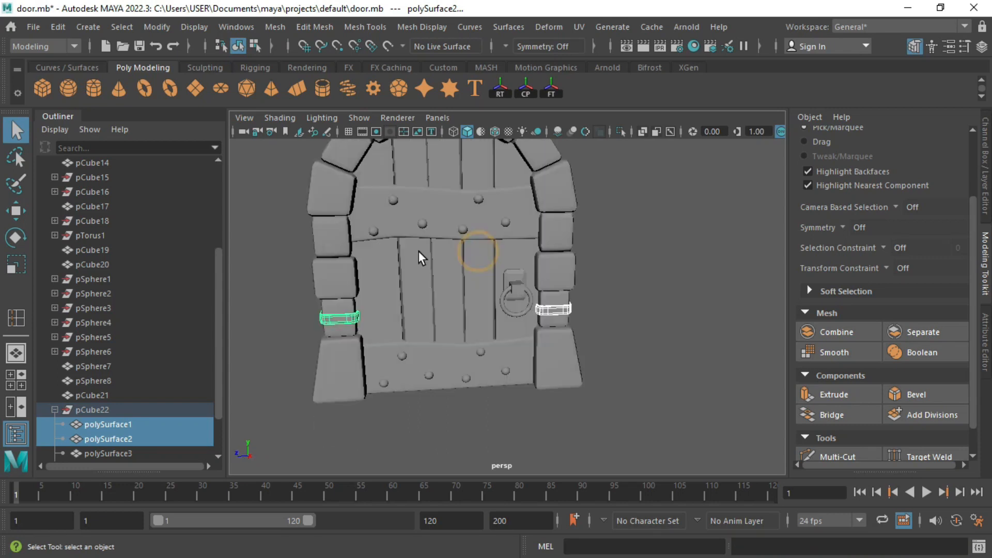
pyautogui.press('w')
pyautogui.keyDown('shift'); pyautogui.moveTo(313, 186); pyautogui.dragTo(304, 153); pyautogui.keyUp('shift')
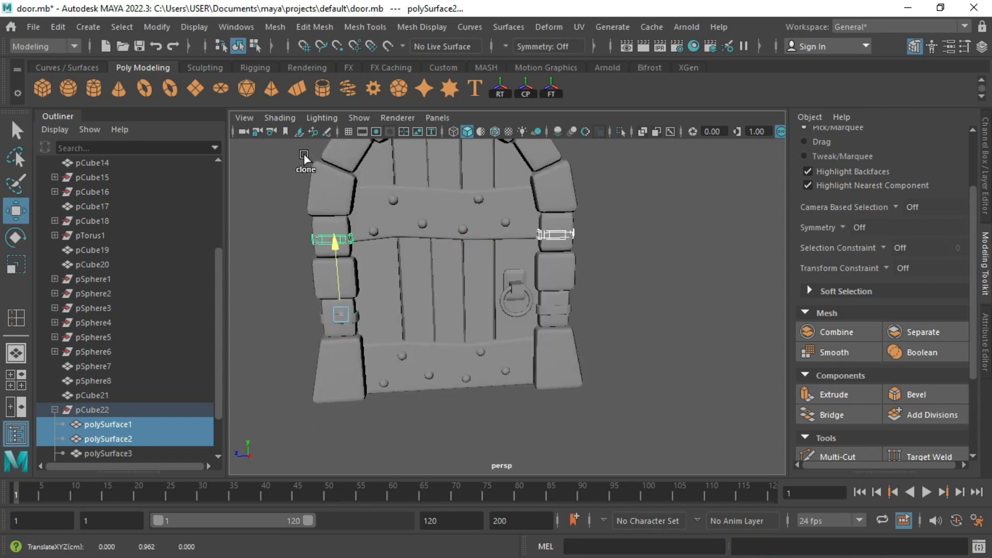
pyautogui.press('f')
pyautogui.keyDown('alt'); pyautogui.moveTo(403, 320); pyautogui.dragTo(465, 333); pyautogui.keyUp('alt')
# Step: Scale up the left cloned band to wrap around the pillar
pyautogui.press('q')
pyautogui.click(379, 407)
pyautogui.press('f')
pyautogui.keyDown('alt'); pyautogui.moveTo(379, 407); pyautogui.dragTo(488, 404); pyautogui.keyUp('alt')
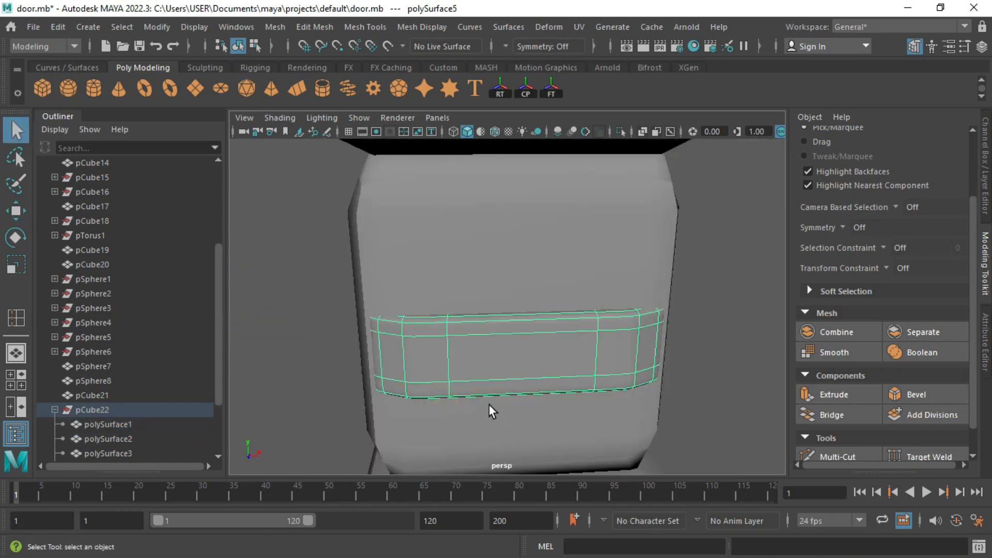
pyautogui.press('r')
pyautogui.moveTo(507, 308); pyautogui.dragTo(538, 310)
pyautogui.keyDown('alt'); pyautogui.moveTo(456, 367); pyautogui.dragTo(377, 359); pyautogui.keyUp('alt')
pyautogui.scroll(-4, 496, 349)
pyautogui.keyDown('alt'); pyautogui.moveTo(496, 349); pyautogui.dragTo(444, 330, button='middle'); pyautogui.keyUp('alt')
pyautogui.keyDown('alt'); pyautogui.moveTo(444, 330); pyautogui.dragTo(498, 296); pyautogui.keyUp('alt')
# Step: Shift the left band slightly along Z to fit the pillar
pyautogui.press('w')
pyautogui.moveTo(362, 290); pyautogui.dragTo(352, 292)
pyautogui.keyDown('alt'); pyautogui.moveTo(356, 327); pyautogui.dragTo(373, 293); pyautogui.keyUp('alt')
pyautogui.press('r')
pyautogui.press('w')
pyautogui.scroll(-5, 496, 335)
pyautogui.moveTo(445, 273)
pyautogui.keyDown('alt'); pyautogui.mouseDown()
pyautogui.moveTo(471, 272)
pyautogui.moveTo(445, 273)
pyautogui.mouseUp(); pyautogui.keyUp('alt')
pyautogui.scroll(-3, 471, 272)
# Step: Delete the old right band and clone the left band across onto the right pillar
pyautogui.click(684, 284)
pyautogui.press('Delete')
pyautogui.click(395, 316)
pyautogui.keyDown('shift'); pyautogui.moveTo(317, 306); pyautogui.dragTo(633, 324); pyautogui.keyUp('shift')
pyautogui.press('f')
pyautogui.moveTo(429, 310); pyautogui.dragTo(423, 310)
pyautogui.moveTo(530, 317)
pyautogui.keyDown('alt'); pyautogui.mouseDown()
pyautogui.moveTo(354, 307)
pyautogui.moveTo(509, 316)
pyautogui.moveTo(507, 371)
pyautogui.moveTo(561, 339)
pyautogui.moveTo(454, 312)
pyautogui.moveTo(362, 310)
pyautogui.mouseUp(); pyautogui.keyUp('alt')
pyautogui.scroll(-10, 509, 317)
pyautogui.click(631, 320)
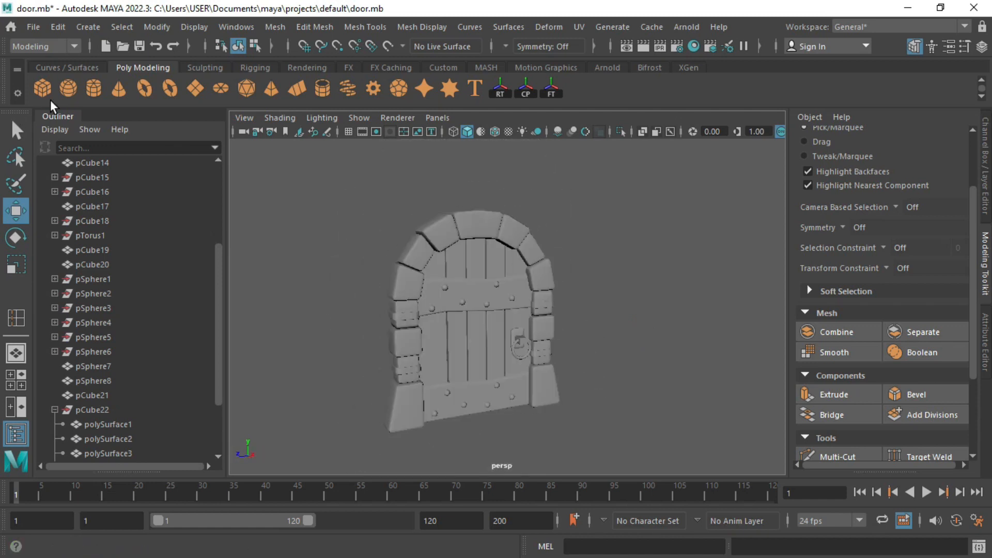
# Step: Add a new cube and position it beside the pillar at the door's lower left
pyautogui.click(53, 94)
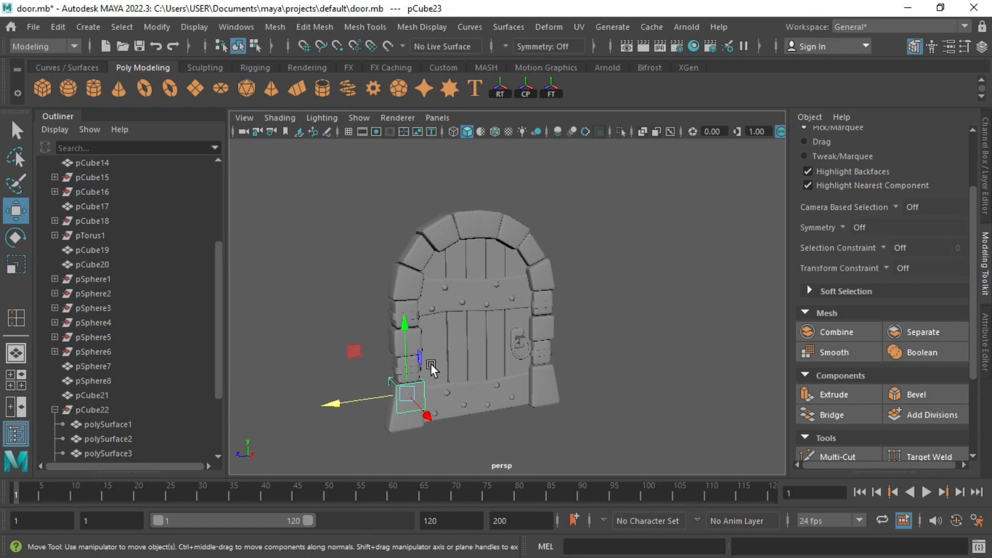
pyautogui.press('space')
pyautogui.press('space')
pyautogui.press('f')
pyautogui.scroll(-8, 600, 404)
pyautogui.moveTo(507, 237); pyautogui.dragTo(504, 268)
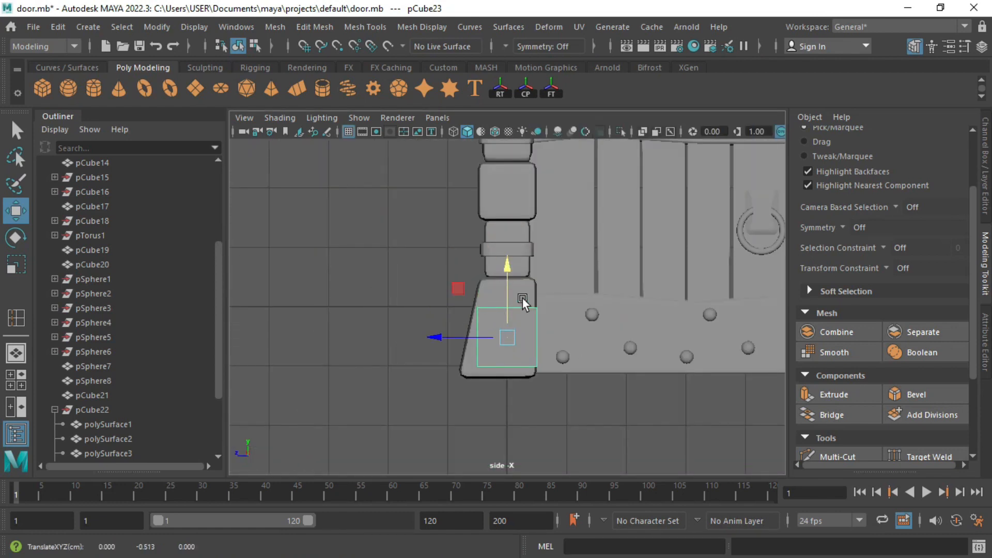
pyautogui.press('e')
pyautogui.press('r')
pyautogui.press('space')
pyautogui.press('space')
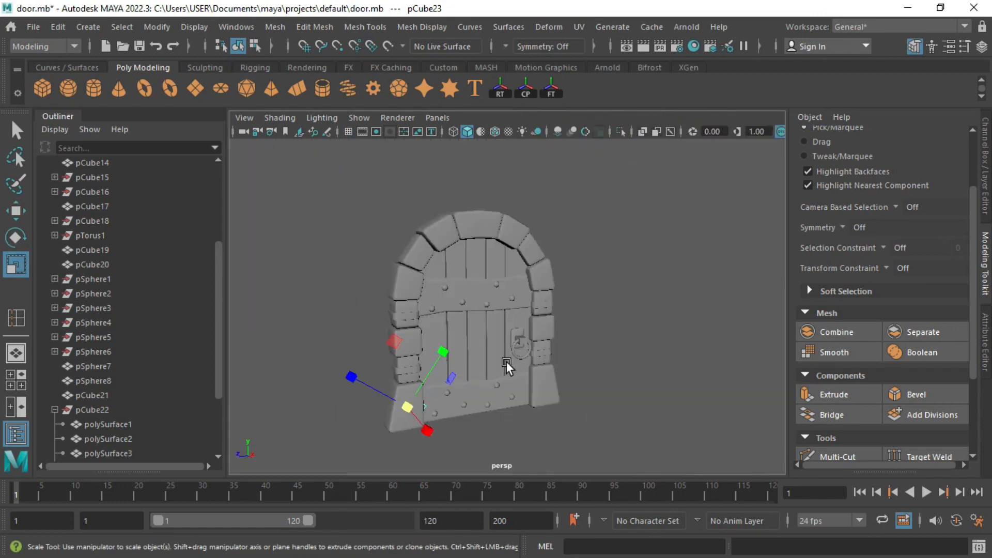
pyautogui.press('f')
pyautogui.keyDown('alt'); pyautogui.moveTo(507, 361); pyautogui.dragTo(565, 348); pyautogui.keyUp('alt')
pyautogui.press('w')
pyautogui.moveTo(561, 314); pyautogui.dragTo(535, 345)
pyautogui.moveTo(440, 317); pyautogui.dragTo(420, 320)
pyautogui.press('r')
pyautogui.keyDown('alt'); pyautogui.moveTo(499, 313); pyautogui.dragTo(517, 295); pyautogui.keyUp('alt')
# Step: Delete the cube's side faces, leaving a flat plane
pyautogui.moveTo(519, 290); pyautogui.dragTo(506, 199, button='right')
pyautogui.click(498, 312)
pyautogui.moveTo(497, 324); pyautogui.dragTo(492, 286, button='right')
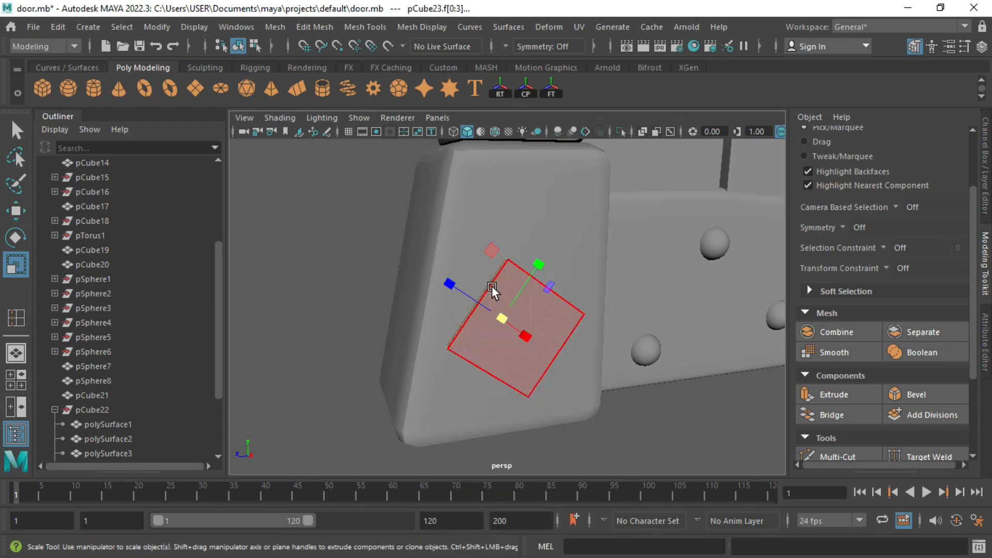
pyautogui.press('Delete')
pyautogui.keyDown('alt'); pyautogui.moveTo(489, 339); pyautogui.dragTo(556, 355); pyautogui.keyUp('alt')
pyautogui.moveTo(567, 350); pyautogui.dragTo(633, 125, button='right')
# Step: Freeze the plane's transformations and nudge it along X
pyautogui.click(157, 26)
pyautogui.click(181, 92)
pyautogui.keyDown('alt'); pyautogui.moveTo(558, 331); pyautogui.dragTo(653, 363); pyautogui.keyUp('alt')
pyautogui.press('w')
pyautogui.keyDown('alt'); pyautogui.moveTo(641, 359); pyautogui.dragTo(520, 329); pyautogui.keyUp('alt')
# Step: Extrude the plane's face and shrink it inward to form a rim
pyautogui.moveTo(532, 314); pyautogui.dragTo(531, 336, button='right')
pyautogui.click(530, 316)
pyautogui.hotkey('ctrl', 'e')
pyautogui.keyDown('alt'); pyautogui.moveTo(531, 348); pyautogui.dragTo(552, 327); pyautogui.keyUp('alt')
pyautogui.hotkey('ctrl', 'z')
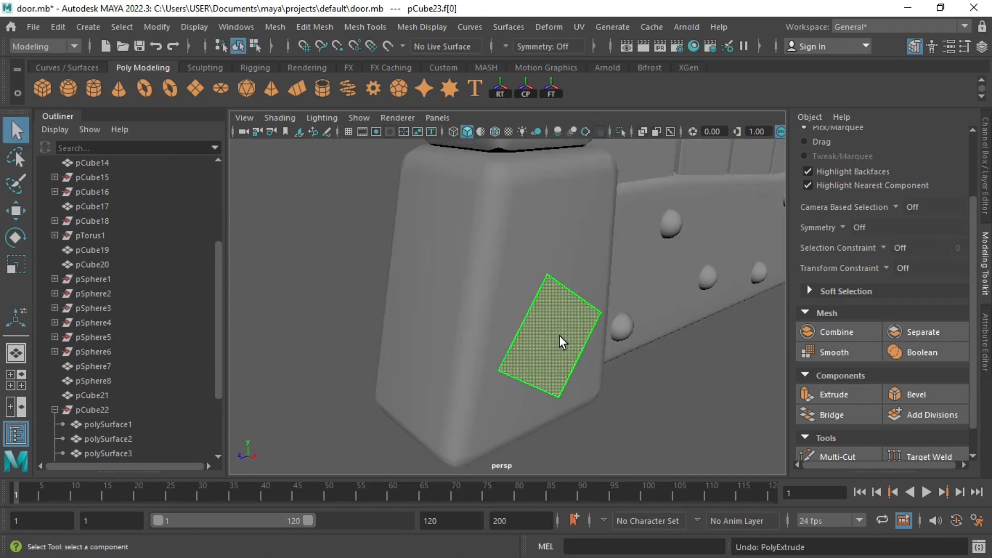
pyautogui.hotkey('ctrl', 'e')
pyautogui.keyDown('alt'); pyautogui.moveTo(591, 357); pyautogui.dragTo(522, 361); pyautogui.keyUp('alt')
pyautogui.keyDown('alt'); pyautogui.moveTo(499, 323); pyautogui.dragTo(471, 306); pyautogui.keyUp('alt')
pyautogui.press('r')
pyautogui.hotkey('ctrl', 'z')
pyautogui.moveTo(496, 301); pyautogui.dragTo(488, 319, button='right')
# Step: Extrude the ring of rim faces outward to give the frame depth
pyautogui.click(491, 295)
pyautogui.press('q')
pyautogui.keyDown('shift'); pyautogui.doubleClick(514, 291); pyautogui.keyUp('shift')
pyautogui.keyDown('alt'); pyautogui.moveTo(506, 347); pyautogui.dragTo(567, 411); pyautogui.keyUp('alt')
pyautogui.hotkey('ctrl', 'e')
pyautogui.keyDown('alt'); pyautogui.moveTo(585, 381); pyautogui.dragTo(563, 379); pyautogui.keyUp('alt')
# Step: Delete the inner faces of the opening and isolate the frame in view
pyautogui.click(527, 335)
pyautogui.press('Delete')
pyautogui.keyDown('alt'); pyautogui.moveTo(511, 323); pyautogui.dragTo(470, 329); pyautogui.keyUp('alt')
pyautogui.click(469, 341)
pyautogui.press('Delete')
pyautogui.keyDown('alt'); pyautogui.moveTo(545, 371); pyautogui.dragTo(646, 372); pyautogui.keyUp('alt')
pyautogui.moveTo(593, 330); pyautogui.dragTo(608, 313, button='right')
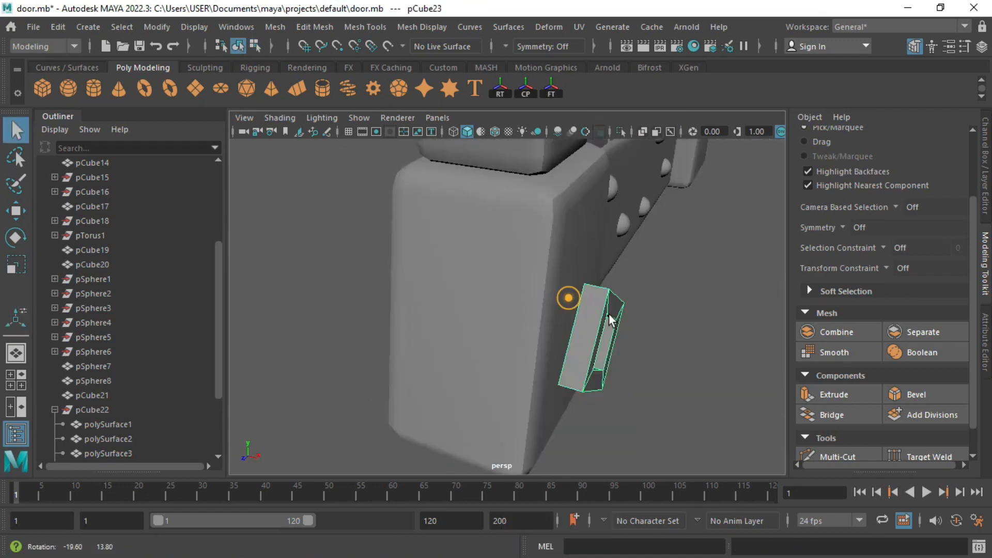
pyautogui.press('w')
pyautogui.hotkey('ctrl', '1')
pyautogui.keyDown('alt'); pyautogui.moveTo(639, 349); pyautogui.dragTo(666, 369); pyautogui.keyUp('alt')
pyautogui.scroll(4, 599, 340)
pyautogui.keyDown('alt'); pyautogui.moveTo(600, 339); pyautogui.dragTo(551, 368, button='middle'); pyautogui.keyUp('alt')
# Step: Bridge the frame's outer and inner right edges to close that side
pyautogui.keyDown('alt'); pyautogui.moveTo(550, 368); pyautogui.dragTo(528, 312); pyautogui.keyUp('alt')
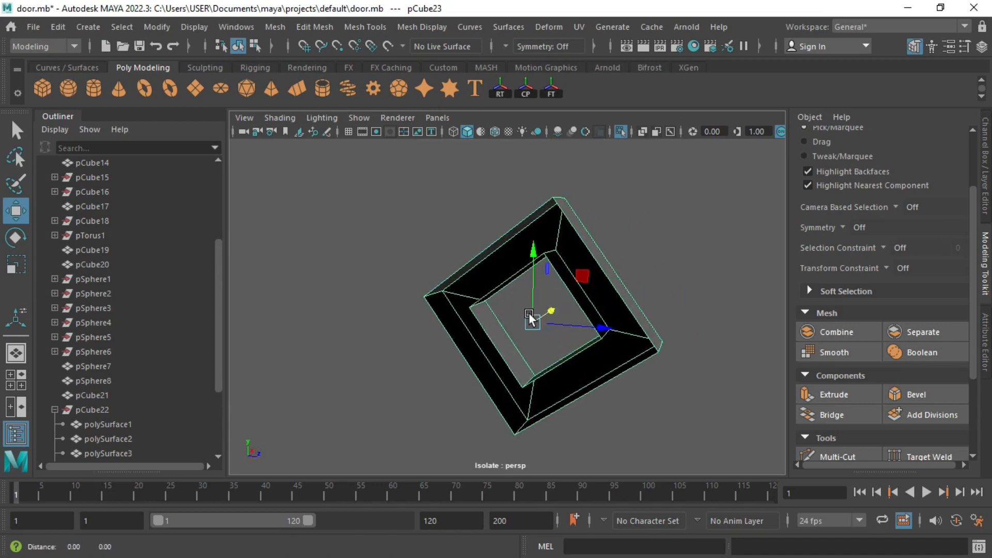
pyautogui.scroll(4, 538, 305)
pyautogui.keyDown('alt'); pyautogui.moveTo(563, 281); pyautogui.dragTo(530, 337, button='middle'); pyautogui.keyUp('alt')
pyautogui.moveTo(531, 336); pyautogui.dragTo(535, 305, button='right')
pyautogui.click(567, 283)
pyautogui.keyDown('shift'); pyautogui.click(551, 354); pyautogui.keyUp('shift')
pyautogui.click(830, 414)
# Step: Bridge the matching open edges on the right and left side gaps
pyautogui.moveTo(604, 357)
pyautogui.keyDown('alt'); pyautogui.mouseDown()
pyautogui.moveTo(582, 349)
pyautogui.moveTo(615, 383)
pyautogui.moveTo(618, 369)
pyautogui.mouseUp(); pyautogui.keyUp('alt')
pyautogui.press('q')
pyautogui.click(455, 361)
pyautogui.keyDown('shift'); pyautogui.click(408, 360); pyautogui.keyUp('shift')
pyautogui.click(829, 414)
pyautogui.keyDown('alt'); pyautogui.moveTo(538, 356); pyautogui.dragTo(486, 315); pyautogui.keyUp('alt')
pyautogui.click(476, 302)
pyautogui.keyDown('shift'); pyautogui.click(458, 261); pyautogui.keyUp('shift')
pyautogui.press('g')
pyautogui.keyDown('alt'); pyautogui.moveTo(436, 405); pyautogui.dragTo(509, 316); pyautogui.keyUp('alt')
pyautogui.keyDown('alt'); pyautogui.moveTo(516, 310); pyautogui.dragTo(548, 151, button='middle'); pyautogui.keyUp('alt')
pyautogui.click(527, 325)
# Step: Bridge the inner and outer lower edges to close the last open side
pyautogui.keyDown('shift'); pyautogui.click(477, 350); pyautogui.keyUp('shift')
pyautogui.press('g')
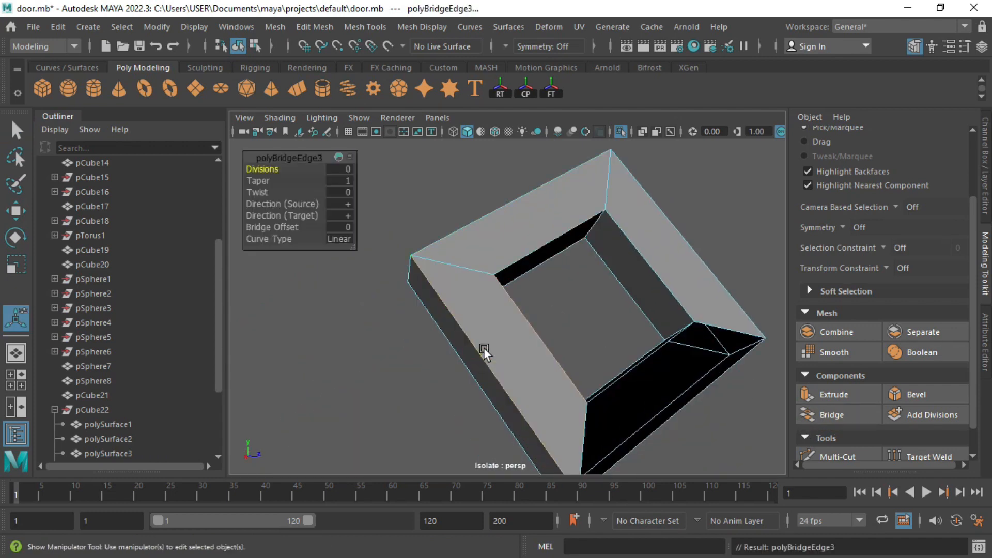
pyautogui.click(652, 343)
pyautogui.keyDown('alt'); pyautogui.moveTo(652, 343); pyautogui.dragTo(620, 343); pyautogui.keyUp('alt')
pyautogui.keyDown('shift'); pyautogui.click(664, 395); pyautogui.keyUp('shift')
pyautogui.press('g')
pyautogui.keyDown('alt'); pyautogui.moveTo(694, 338); pyautogui.dragTo(641, 274); pyautogui.keyUp('alt')
# Step: Select the closed frame and stretch it vertically in the side view at the door base
pyautogui.moveTo(605, 142); pyautogui.dragTo(653, 108, button='right')
pyautogui.press('q')
pyautogui.click(669, 175)
pyautogui.keyDown('alt'); pyautogui.moveTo(620, 243); pyautogui.dragTo(503, 278); pyautogui.keyUp('alt')
pyautogui.click(567, 265)
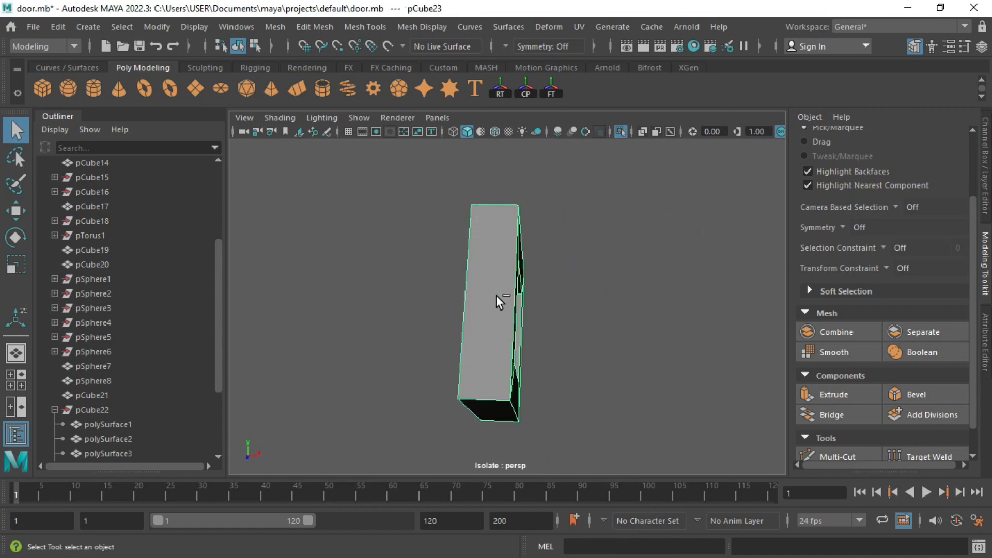
pyautogui.press('space')
pyautogui.press('space')
pyautogui.keyDown('alt'); pyautogui.moveTo(511, 335); pyautogui.dragTo(428, 339, button='middle'); pyautogui.keyUp('alt')
pyautogui.press('w')
pyautogui.scroll(-2, 483, 345)
pyautogui.keyDown('alt'); pyautogui.moveTo(483, 345); pyautogui.dragTo(461, 322); pyautogui.keyUp('alt')
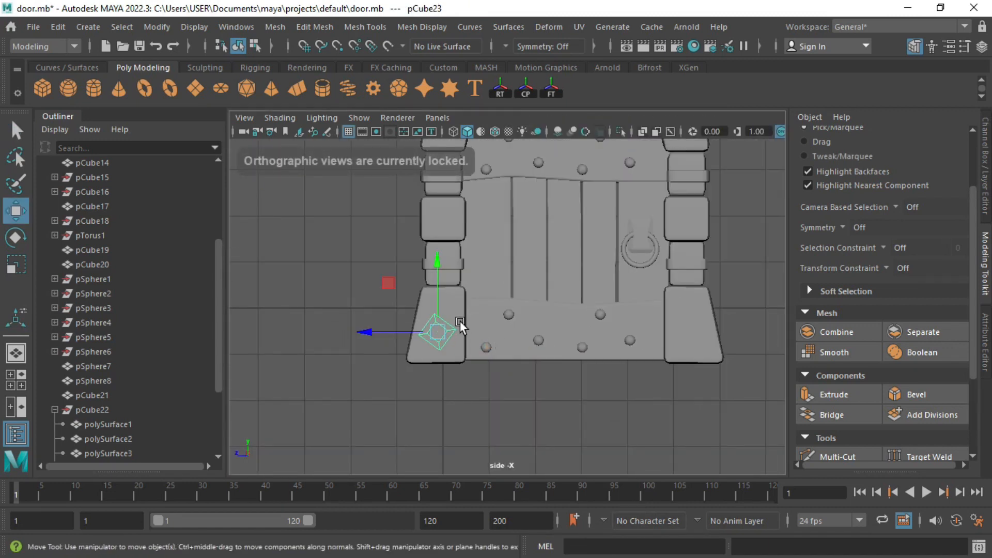
pyautogui.press('f')
pyautogui.press('r')
pyautogui.moveTo(541, 257); pyautogui.dragTo(546, 253)
# Step: Rotate the frame into a tilted diamond on the left base stone and fine-tune its angle
pyautogui.press('space')
pyautogui.press('space')
pyautogui.keyDown('alt'); pyautogui.moveTo(610, 301); pyautogui.dragTo(486, 298); pyautogui.keyUp('alt')
pyautogui.press('e')
pyautogui.keyDown('alt'); pyautogui.moveTo(565, 321); pyautogui.dragTo(544, 294); pyautogui.keyUp('alt')
pyautogui.press('d')
pyautogui.press('space')
pyautogui.press('space')
pyautogui.press('e')
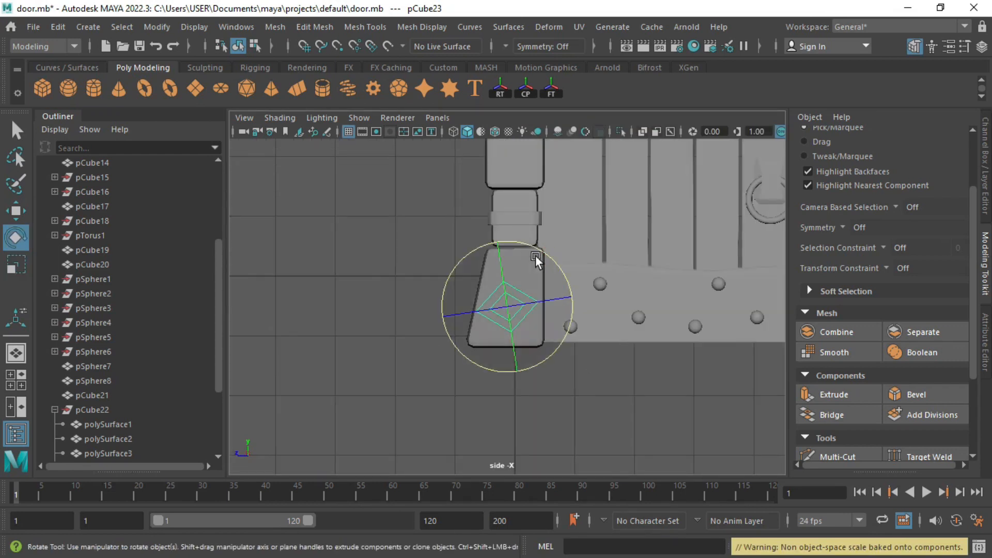
pyautogui.moveTo(536, 255); pyautogui.dragTo(541, 259)
pyautogui.scroll(-2, 549, 264)
pyautogui.keyDown('alt'); pyautogui.moveTo(549, 265); pyautogui.dragTo(519, 273, button='middle'); pyautogui.keyUp('alt')
# Step: Clone the diamond onto the right base stone and slide it into the stone along Z
pyautogui.press('r')
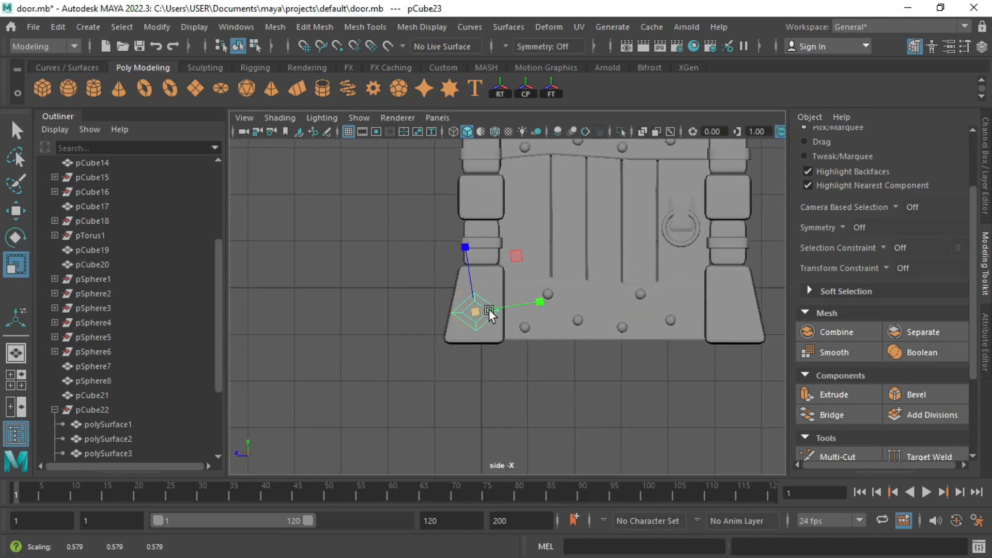
pyautogui.press('w')
pyautogui.moveTo(696, 278)
pyautogui.keyDown('shift'); pyautogui.mouseDown()
pyautogui.moveTo(741, 271)
pyautogui.moveTo(728, 301)
pyautogui.mouseUp(); pyautogui.keyUp('shift')
pyautogui.click(473, 295)
pyautogui.keyDown('shift'); pyautogui.click(729, 283); pyautogui.keyUp('shift')
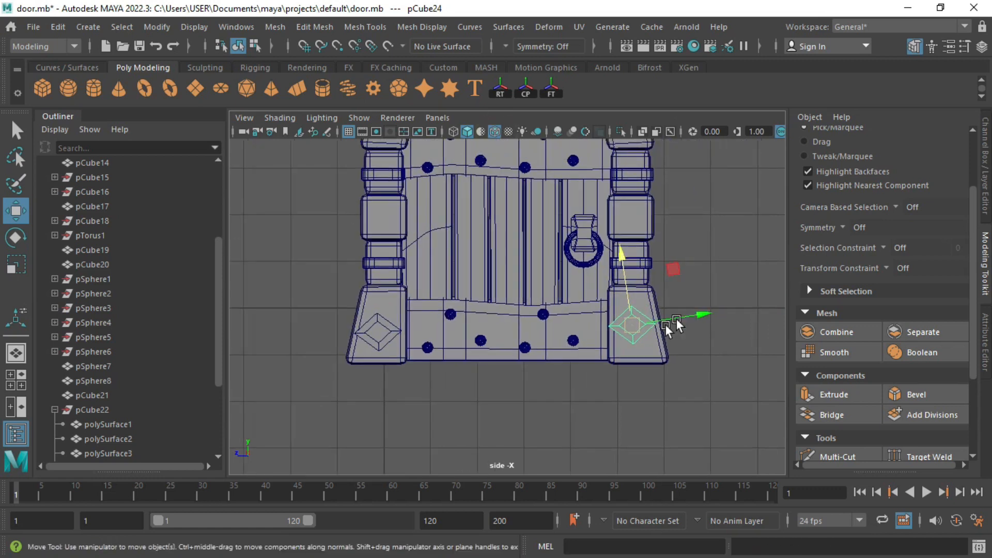
pyautogui.click(706, 317)
pyautogui.moveTo(708, 316); pyautogui.dragTo(705, 317)
pyautogui.press('space')
pyautogui.moveTo(617, 286); pyautogui.dragTo(643, 212)
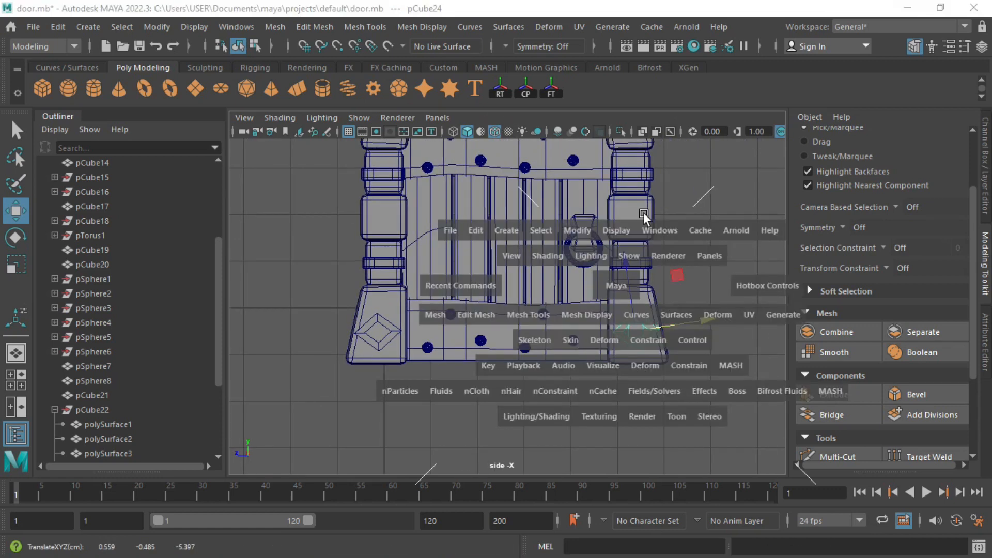
# Step: Isolate the arch with the diamonds to check placement, then show the whole scene again
pyautogui.keyDown('alt'); pyautogui.moveTo(528, 268); pyautogui.dragTo(490, 232); pyautogui.keyUp('alt')
pyautogui.scroll(-1, 490, 231)
pyautogui.keyDown('shift'); pyautogui.click(573, 181); pyautogui.keyUp('shift')
pyautogui.scroll(-5, 469, 351)
pyautogui.hotkey('ctrl', '1')
pyautogui.hotkey('ctrl', '1')
pyautogui.press('q')
pyautogui.keyDown('shift'); pyautogui.click(439, 335); pyautogui.keyUp('shift')
pyautogui.hotkey('ctrl', '1')
# Step: Duplicate the left diamond outward along X beside the left base block
pyautogui.keyDown('alt'); pyautogui.moveTo(533, 241); pyautogui.dragTo(439, 381); pyautogui.keyUp('alt')
pyautogui.scroll(4, 439, 380)
pyautogui.keyDown('alt'); pyautogui.moveTo(439, 381); pyautogui.dragTo(414, 336, button='middle'); pyautogui.keyUp('alt')
pyautogui.click(418, 338)
pyautogui.press('w')
pyautogui.keyDown('alt'); pyautogui.moveTo(453, 319); pyautogui.dragTo(497, 371); pyautogui.keyUp('alt')
pyautogui.click(394, 316)
pyautogui.scroll(3, 454, 326)
pyautogui.keyDown('alt'); pyautogui.moveTo(395, 316); pyautogui.dragTo(345, 281); pyautogui.keyUp('alt')
pyautogui.scroll(3, 454, 326)
# Step: Boolean-difference the diamond out of the left base block
pyautogui.press('q')
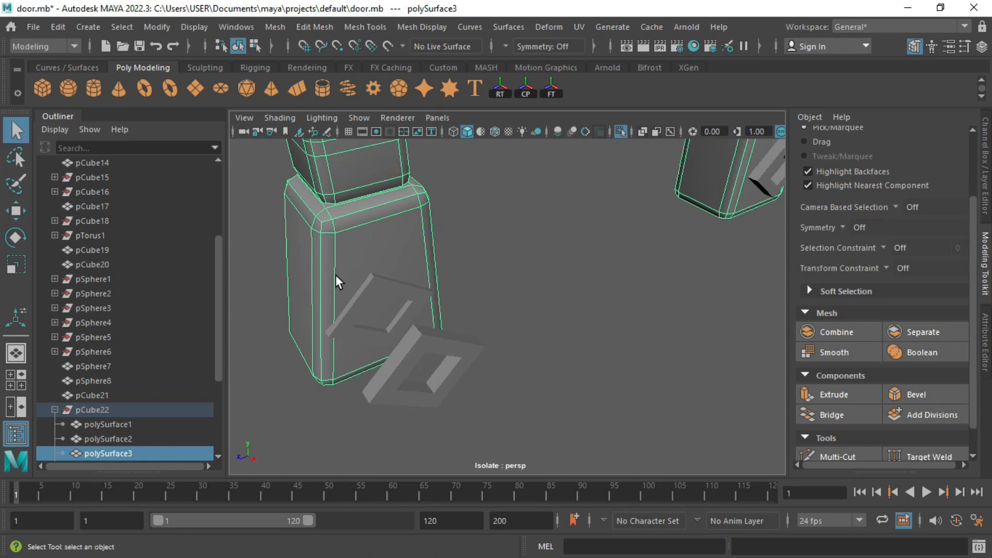
pyautogui.click(367, 292)
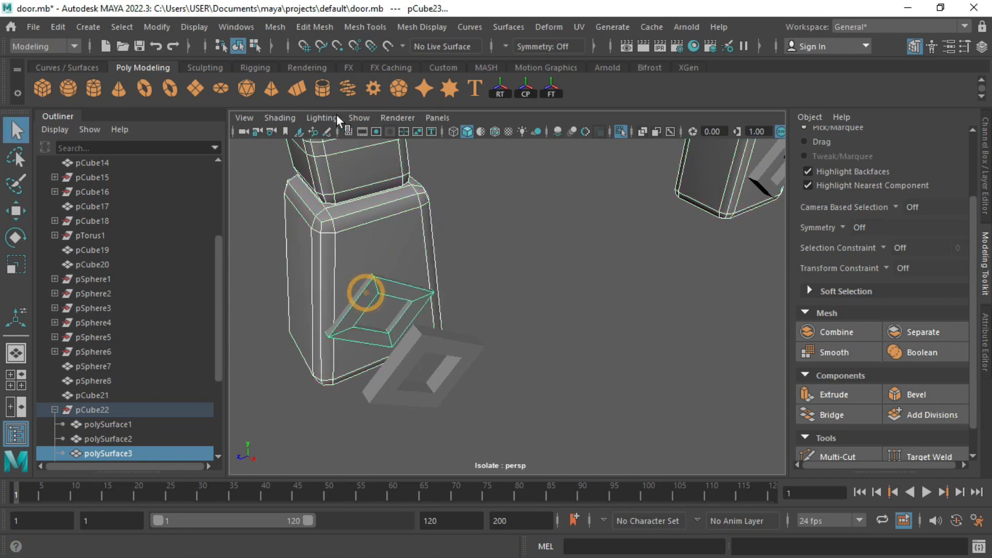
pyautogui.click(283, 22)
pyautogui.moveTo(318, 62)
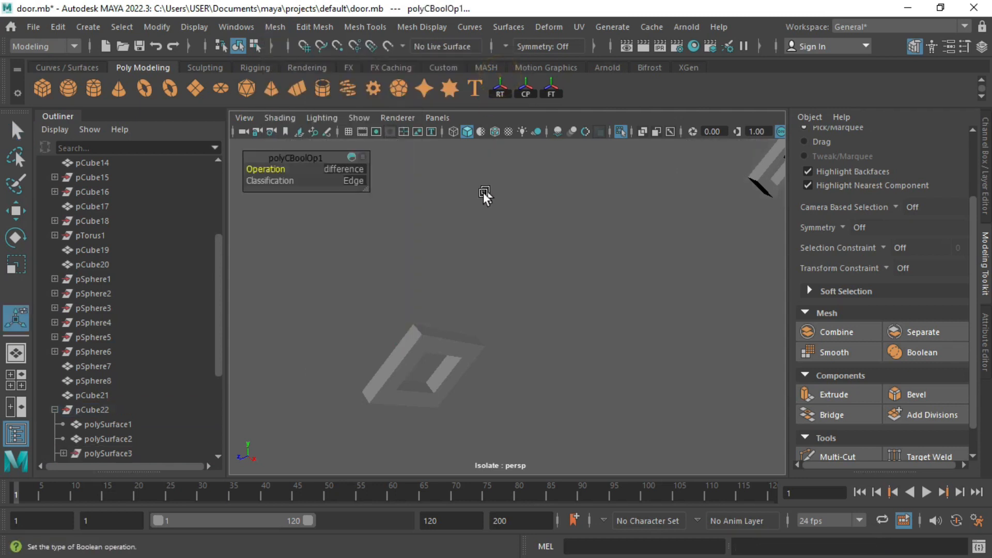
# Step: Delete the leftover inner faces inside the diamond cut
pyautogui.click(403, 293)
pyautogui.keyDown('alt'); pyautogui.moveTo(403, 292); pyautogui.dragTo(389, 276); pyautogui.keyUp('alt')
pyautogui.scroll(3, 389, 276)
pyautogui.moveTo(390, 278); pyautogui.dragTo(390, 310, button='right')
pyautogui.click(318, 274)
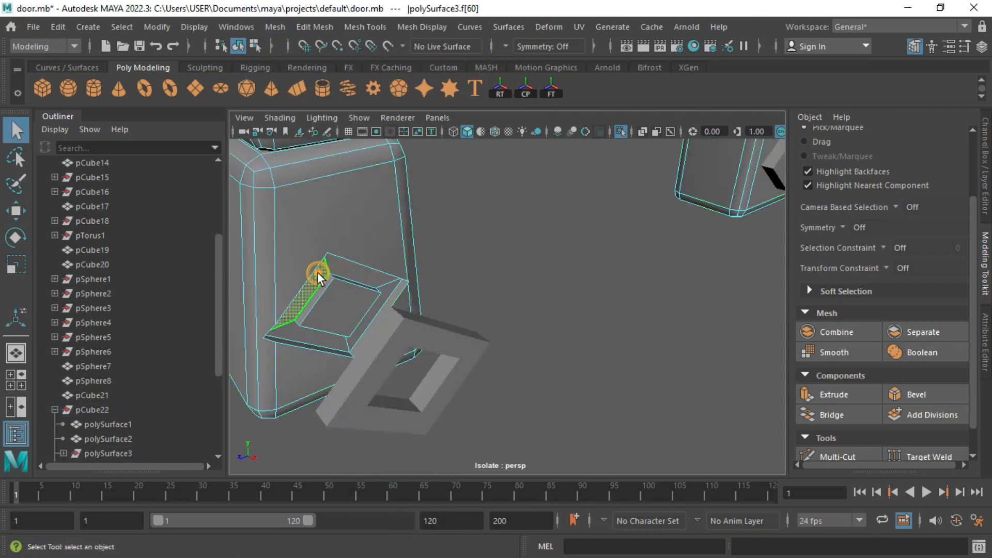
pyautogui.press('Delete')
pyautogui.keyDown('alt'); pyautogui.moveTo(340, 295); pyautogui.dragTo(563, 332); pyautogui.keyUp('alt')
pyautogui.press('Delete')
pyautogui.moveTo(563, 333); pyautogui.dragTo(557, 176, button='right')
pyautogui.moveTo(528, 279)
pyautogui.keyDown('alt'); pyautogui.mouseDown()
pyautogui.moveTo(564, 287)
pyautogui.moveTo(532, 289)
pyautogui.mouseUp(); pyautogui.keyUp('alt')
pyautogui.moveTo(565, 292); pyautogui.dragTo(636, 123, button='right')
# Step: Shift the diamond inset piece left along X into the cut
pyautogui.click(584, 297)
pyautogui.press('w')
pyautogui.moveTo(629, 329); pyautogui.dragTo(444, 308)
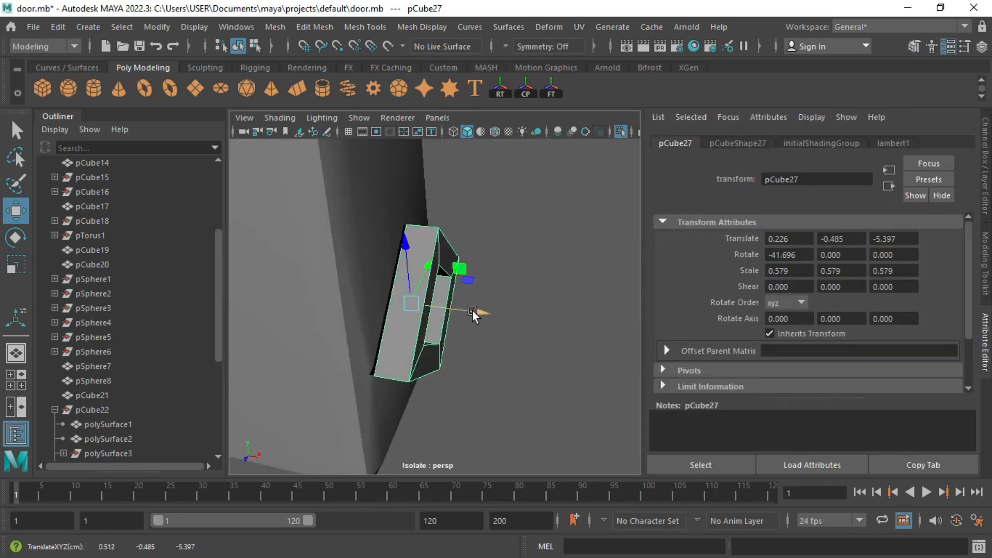
pyautogui.moveTo(472, 310); pyautogui.dragTo(473, 309)
# Step: Combine the base block and diamond inset into one mesh
pyautogui.click(368, 289)
pyautogui.click(411, 298)
pyautogui.click(983, 266)
pyautogui.click(862, 334)
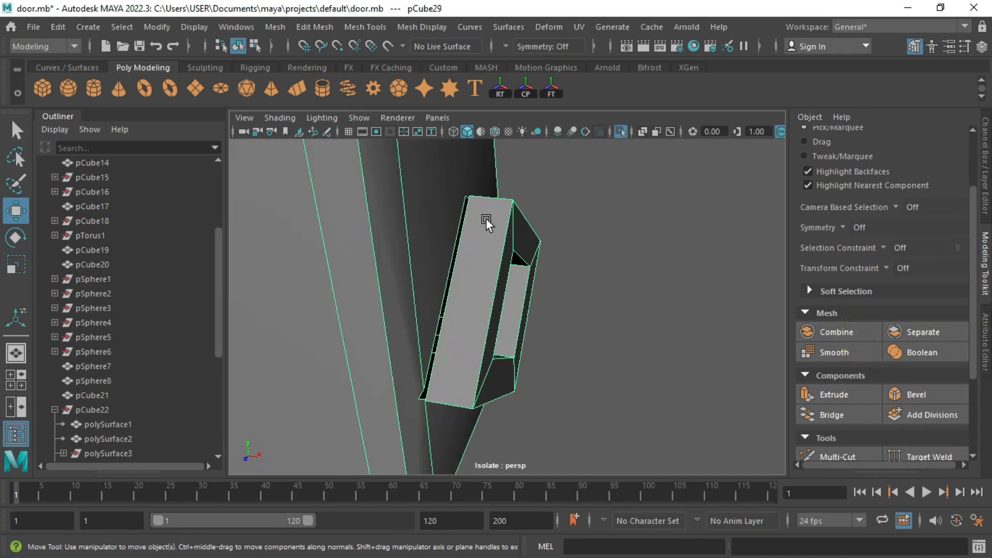
# Step: Bridge the open gap along the inset's edges
pyautogui.keyDown('alt'); pyautogui.moveTo(360, 227); pyautogui.dragTo(423, 262, button='right'); pyautogui.keyUp('alt')
pyautogui.keyDown('alt'); pyautogui.moveTo(423, 262); pyautogui.dragTo(443, 242, button='middle'); pyautogui.keyUp('alt')
pyautogui.moveTo(444, 243); pyautogui.dragTo(445, 207, button='right')
pyautogui.click(441, 243)
pyautogui.press('q')
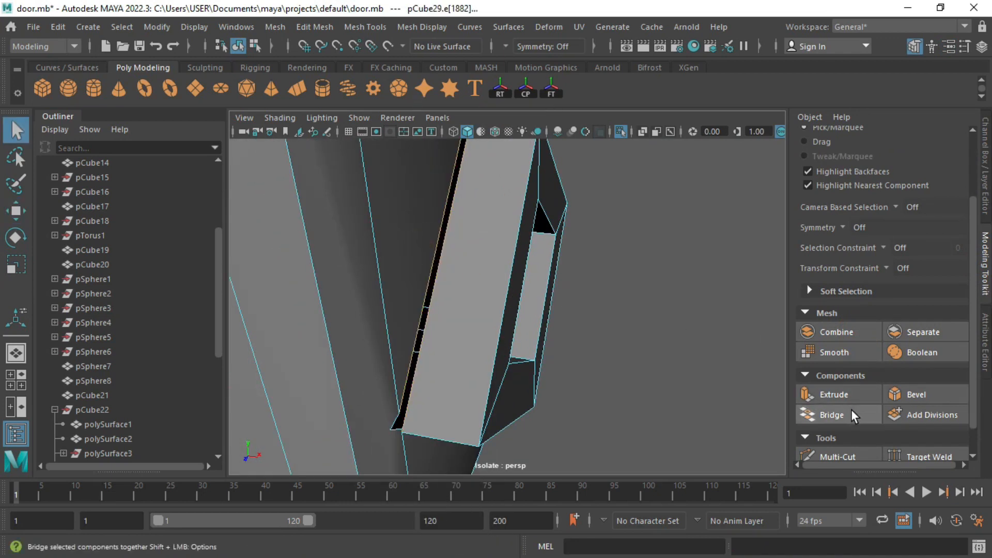
pyautogui.click(851, 411)
pyautogui.keyDown('alt'); pyautogui.moveTo(579, 424); pyautogui.dragTo(572, 311); pyautogui.keyUp('alt')
pyautogui.keyDown('alt'); pyautogui.moveTo(456, 311); pyautogui.dragTo(467, 306); pyautogui.keyUp('alt')
pyautogui.moveTo(433, 312); pyautogui.dragTo(385, 144, button='right')
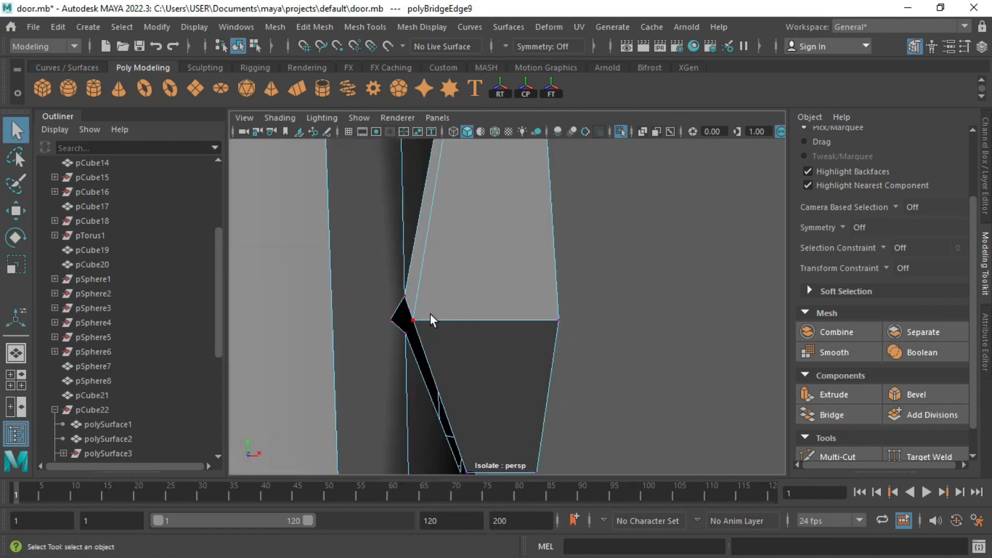
# Step: Merge the overlapping vertices and bridge the first open edge gap
pyautogui.click(327, 27)
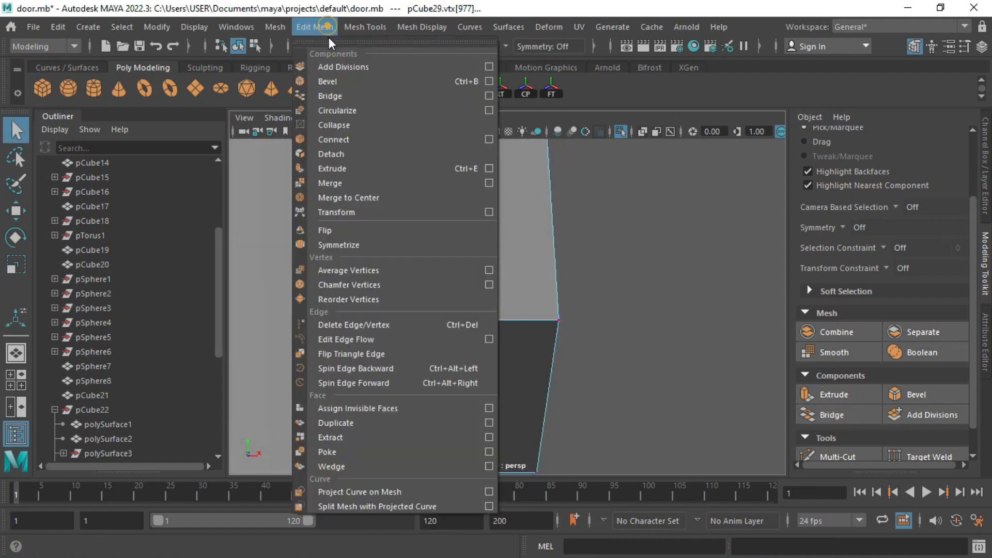
pyautogui.click(364, 178)
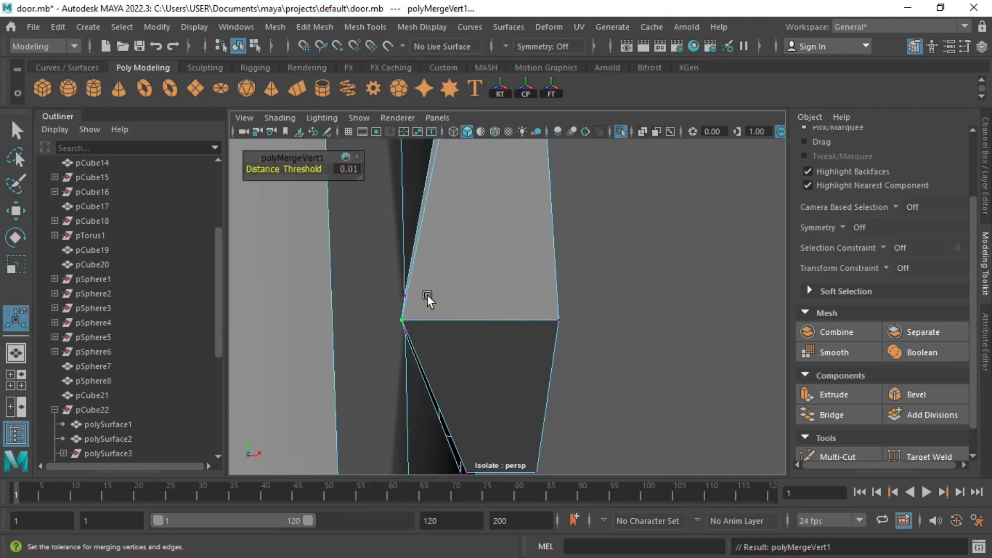
pyautogui.keyDown('alt'); pyautogui.moveTo(534, 293); pyautogui.dragTo(426, 166); pyautogui.keyUp('alt')
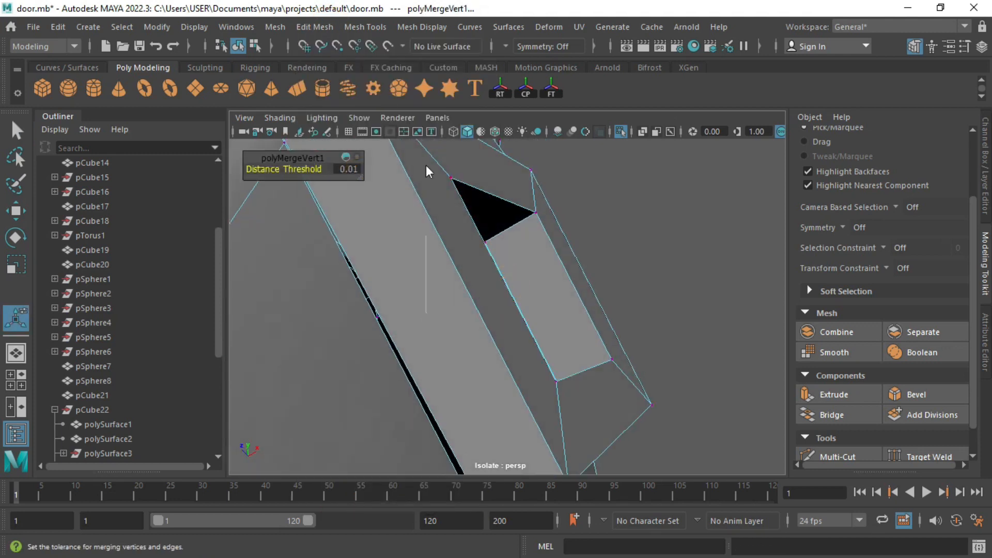
pyautogui.press('q')
pyautogui.click(373, 320)
pyautogui.click(834, 408)
# Step: Bridge the two remaining open gaps on the diamond inset
pyautogui.keyDown('alt'); pyautogui.moveTo(491, 302); pyautogui.dragTo(573, 244); pyautogui.keyUp('alt')
pyautogui.press('t')
pyautogui.click(627, 316)
pyautogui.press('g')
pyautogui.click(573, 242)
pyautogui.keyDown('shift'); pyautogui.click(594, 211); pyautogui.keyUp('shift')
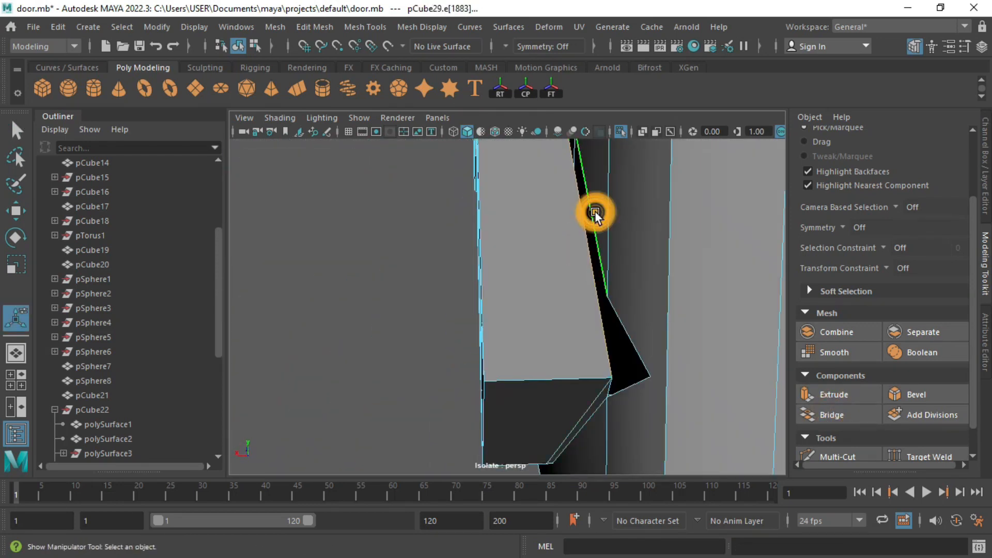
pyautogui.press('g')
pyautogui.keyDown('alt'); pyautogui.moveTo(642, 336); pyautogui.dragTo(620, 339); pyautogui.keyUp('alt')
# Step: Merge the corner vertices, then bevel the inset's outer edge at fraction 0.5
pyautogui.moveTo(620, 142); pyautogui.dragTo(549, 131, button='right')
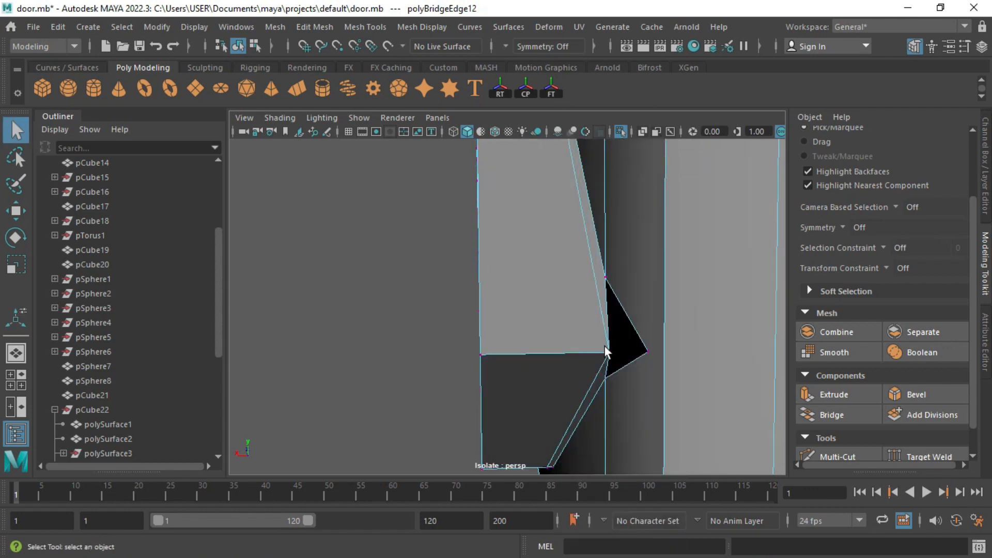
pyautogui.click(333, 26)
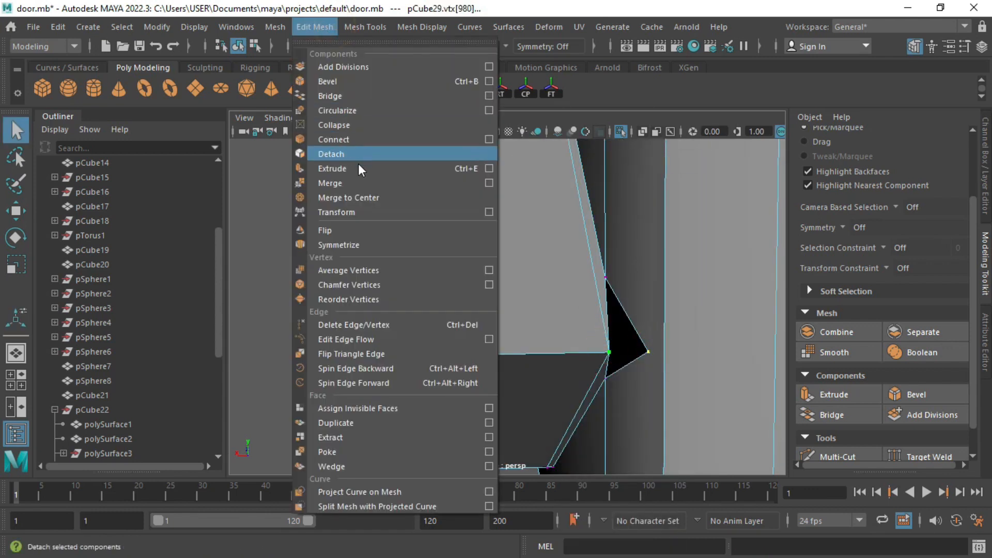
pyautogui.click(362, 183)
pyautogui.keyDown('alt'); pyautogui.moveTo(498, 262); pyautogui.dragTo(556, 143); pyautogui.keyUp('alt')
pyautogui.moveTo(555, 142); pyautogui.dragTo(575, 244, button='right')
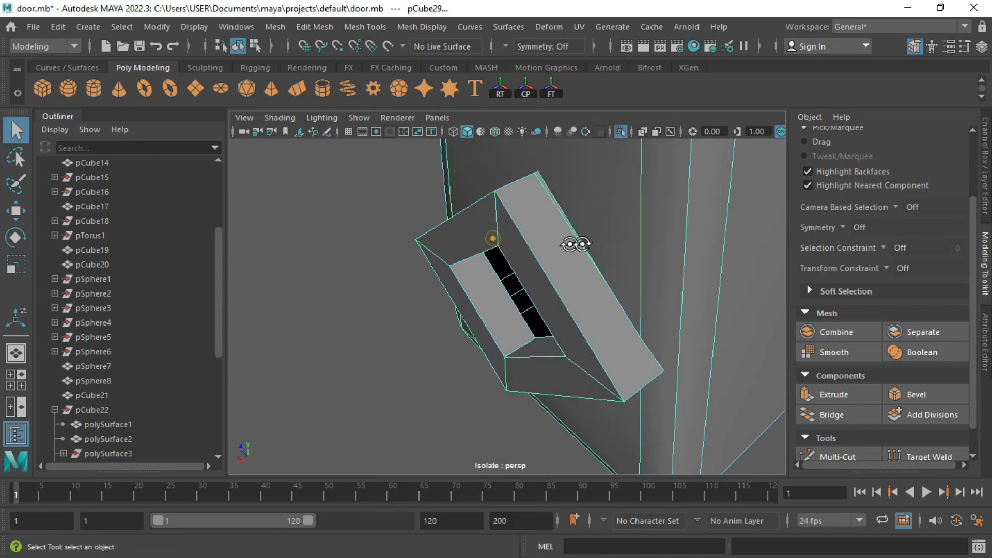
pyautogui.keyDown('alt'); pyautogui.moveTo(575, 244); pyautogui.dragTo(589, 226); pyautogui.keyUp('alt')
pyautogui.moveTo(525, 240); pyautogui.dragTo(523, 207, button='right')
pyautogui.click(483, 231)
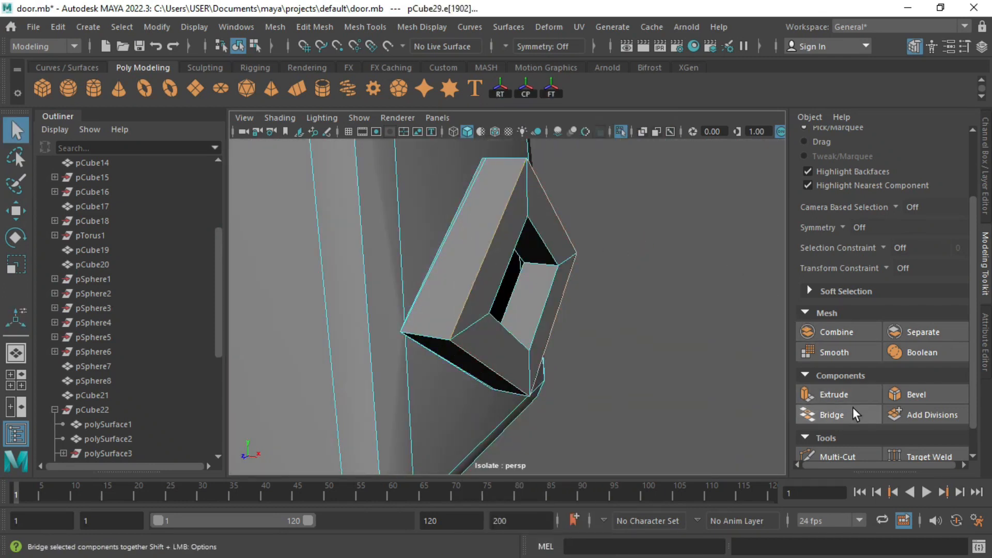
pyautogui.click(914, 399)
pyautogui.click(982, 335)
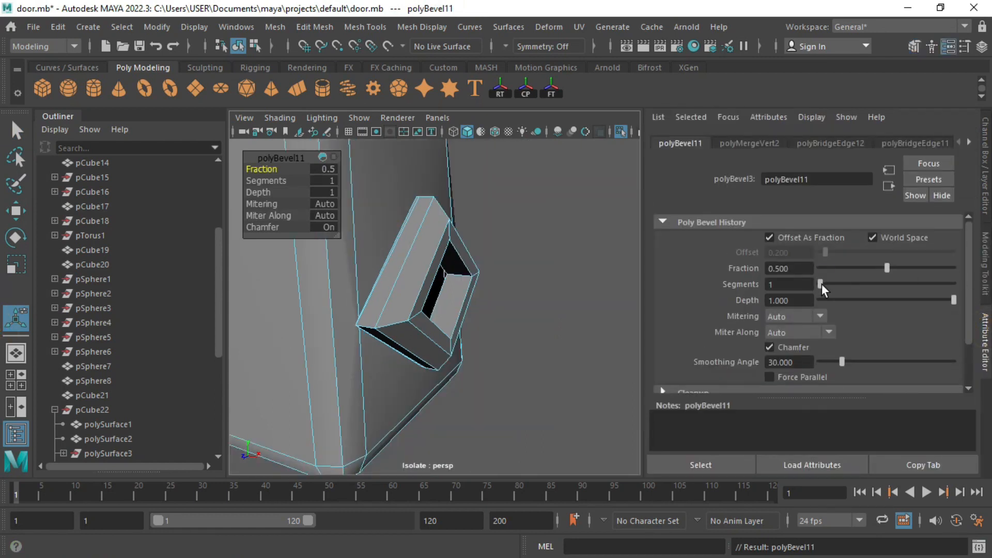
# Step: Give the diamond recess bevel 2 segments and adjust its fraction
pyautogui.moveTo(822, 284); pyautogui.dragTo(832, 284)
pyautogui.moveTo(886, 268); pyautogui.dragTo(860, 269)
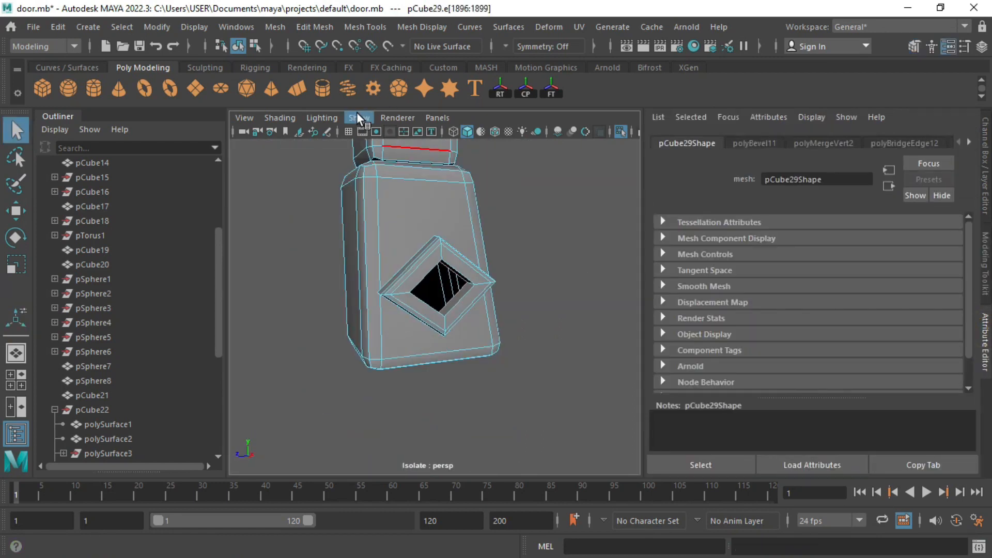
pyautogui.scroll(5, 450, 348)
pyautogui.moveTo(476, 243); pyautogui.dragTo(554, 122, button='right')
pyautogui.scroll(-10, 413, 221)
# Step: Fill the open hole in the diamond recess
pyautogui.keyDown('alt'); pyautogui.moveTo(413, 221); pyautogui.dragTo(373, 201); pyautogui.keyUp('alt')
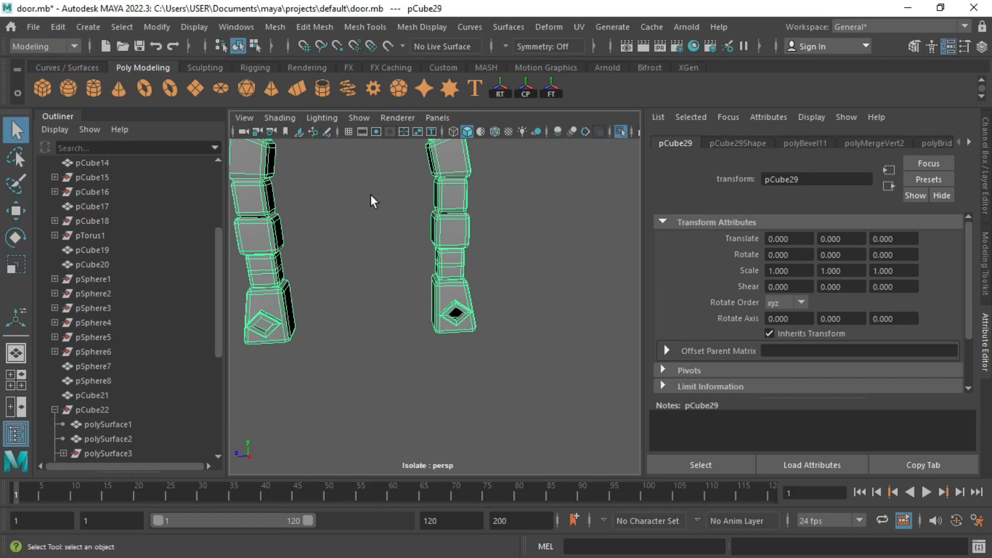
pyautogui.scroll(8, 413, 223)
pyautogui.moveTo(517, 248); pyautogui.dragTo(513, 179, button='right')
pyautogui.scroll(5, 519, 289)
pyautogui.keyDown('alt'); pyautogui.moveTo(505, 301); pyautogui.dragTo(464, 262); pyautogui.keyUp('alt')
pyautogui.click(538, 257)
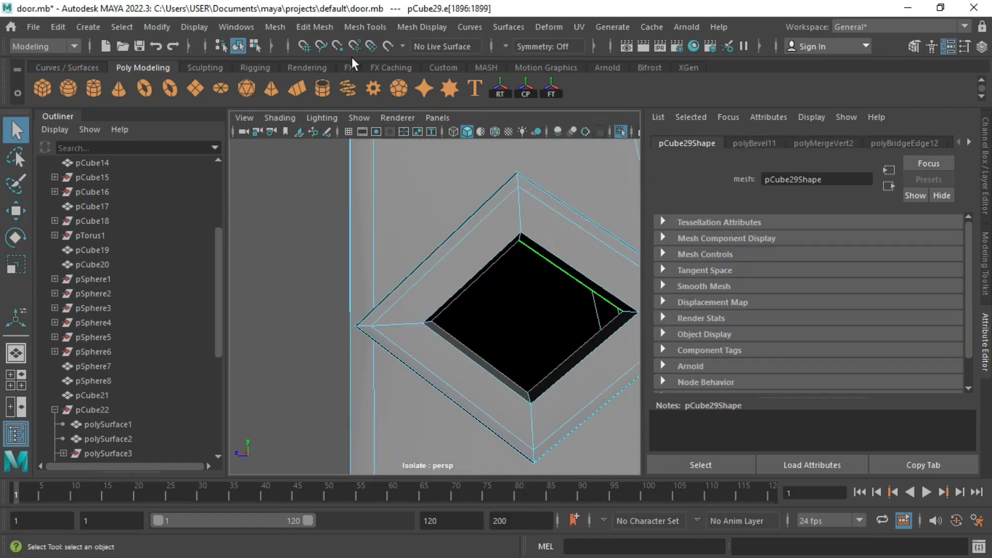
pyautogui.click(275, 26)
pyautogui.click(308, 138)
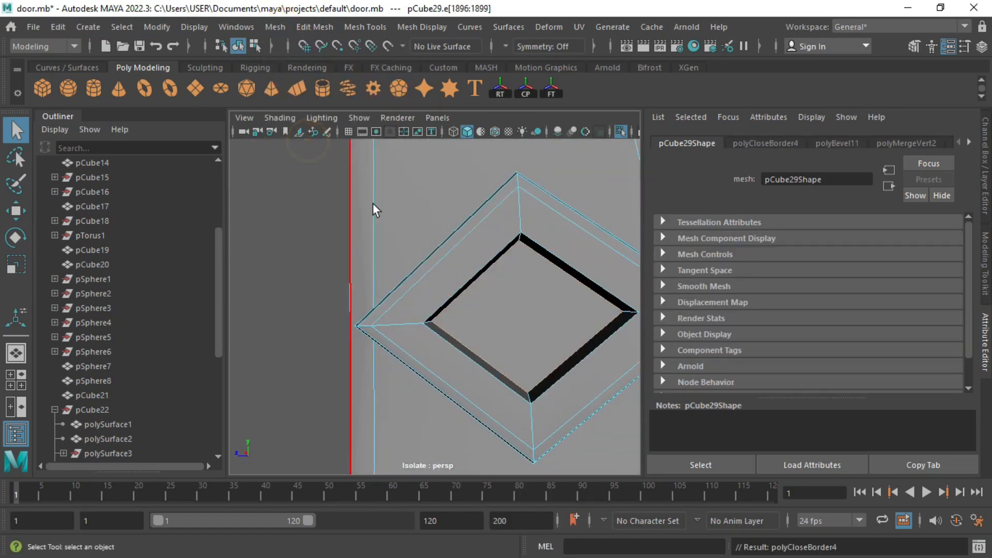
pyautogui.scroll(-10, 414, 222)
# Step: Delete the foot piece's construction history and show the whole door again
pyautogui.press('F8')
pyautogui.click(57, 27)
pyautogui.moveTo(103, 201)
pyautogui.click(326, 200)
pyautogui.hotkey('ctrl', '1')
# Step: Inspect the corner plate piece, then return to a front view of the door
pyautogui.click(480, 248)
pyautogui.scroll(4, 465, 253)
pyautogui.keyDown('alt'); pyautogui.moveTo(465, 254); pyautogui.dragTo(527, 282); pyautogui.keyUp('alt')
pyautogui.scroll(6, 414, 308)
pyautogui.click(436, 323)
pyautogui.scroll(-4, 438, 331)
pyautogui.keyDown('alt'); pyautogui.moveTo(480, 357); pyautogui.dragTo(416, 367); pyautogui.keyUp('alt')
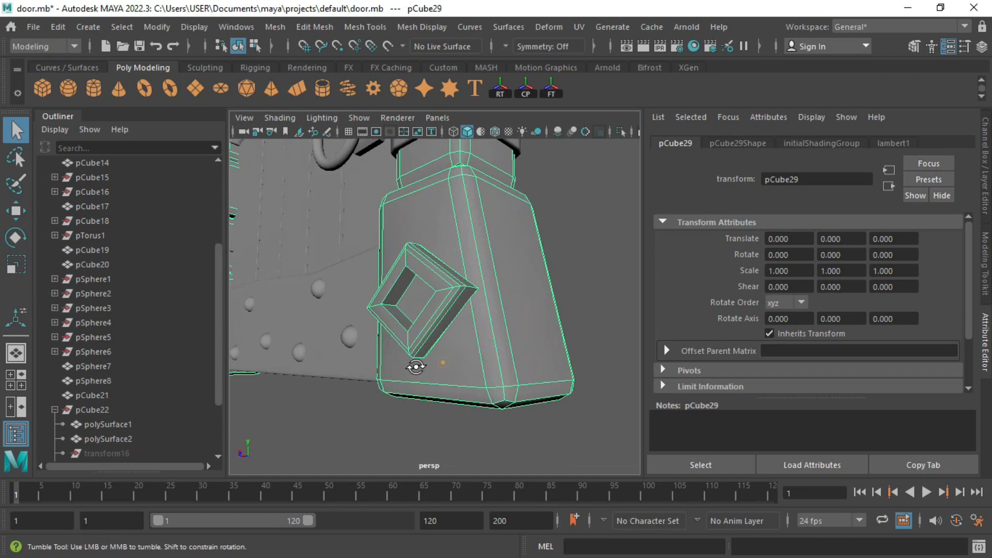
pyautogui.scroll(-10, 428, 357)
pyautogui.click(509, 234)
pyautogui.keyDown('alt'); pyautogui.moveTo(459, 235); pyautogui.dragTo(458, 294, button='middle'); pyautogui.keyUp('alt')
pyautogui.keyDown('alt'); pyautogui.moveTo(458, 295); pyautogui.dragTo(476, 340); pyautogui.keyUp('alt')
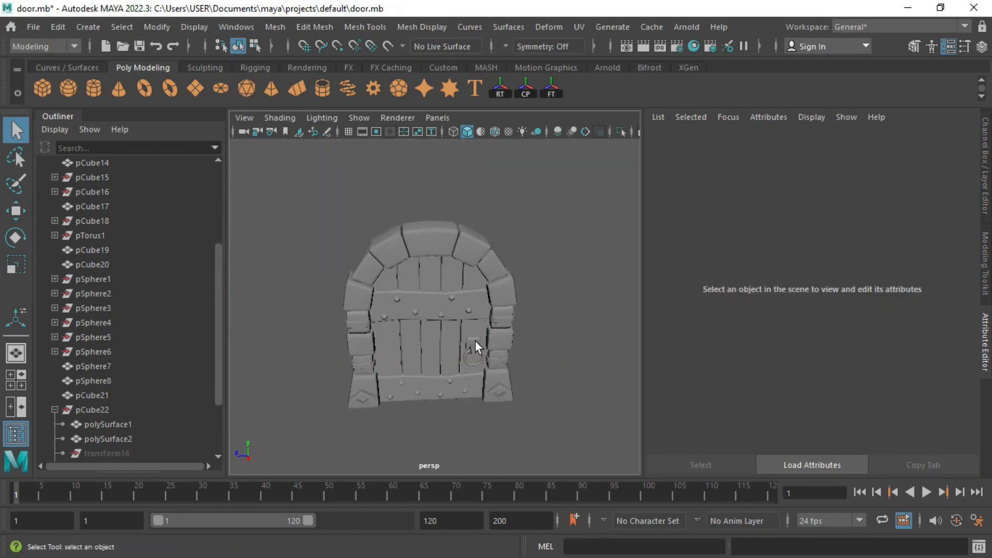
# Step: Create a new polygon cylinder in the side view and isolate it
pyautogui.press('space')
pyautogui.press('space')
pyautogui.press('space')
pyautogui.press('space')
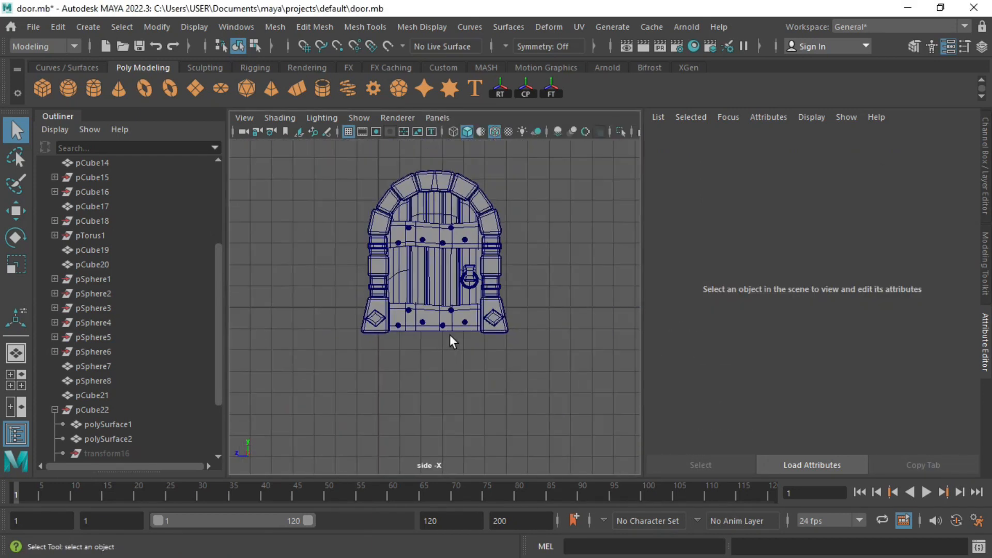
pyautogui.keyDown('alt'); pyautogui.moveTo(450, 333); pyautogui.dragTo(448, 355, button='middle'); pyautogui.keyUp('alt')
pyautogui.click(98, 88)
pyautogui.hotkey('ctrl', '1')
pyautogui.press('f')
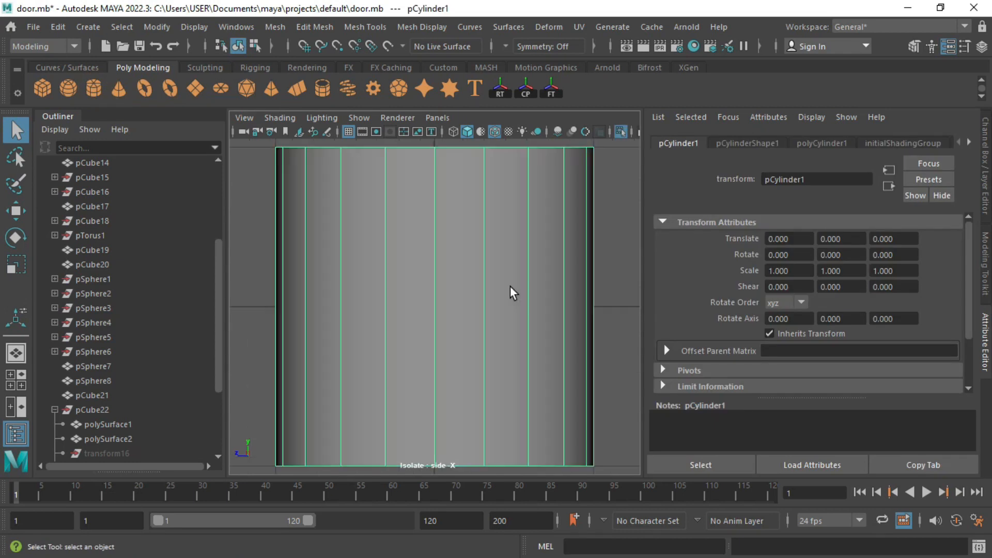
pyautogui.scroll(-8, 513, 293)
# Step: Set the cylinder's Subdivisions Axis to 8
pyautogui.click(809, 144)
pyautogui.scroll(3, 612, 217)
pyautogui.click(841, 274)
pyautogui.press('space')
pyautogui.press('space')
pyautogui.hotkey('ctrl', '1')
pyautogui.press('f')
pyautogui.keyDown('alt'); pyautogui.moveTo(459, 332); pyautogui.dragTo(506, 314); pyautogui.keyUp('alt')
pyautogui.moveTo(789, 272); pyautogui.dragTo(723, 263)
pyautogui.write('8')
pyautogui.press('Return')
pyautogui.keyDown('alt'); pyautogui.moveTo(489, 325); pyautogui.dragTo(487, 206); pyautogui.keyUp('alt')
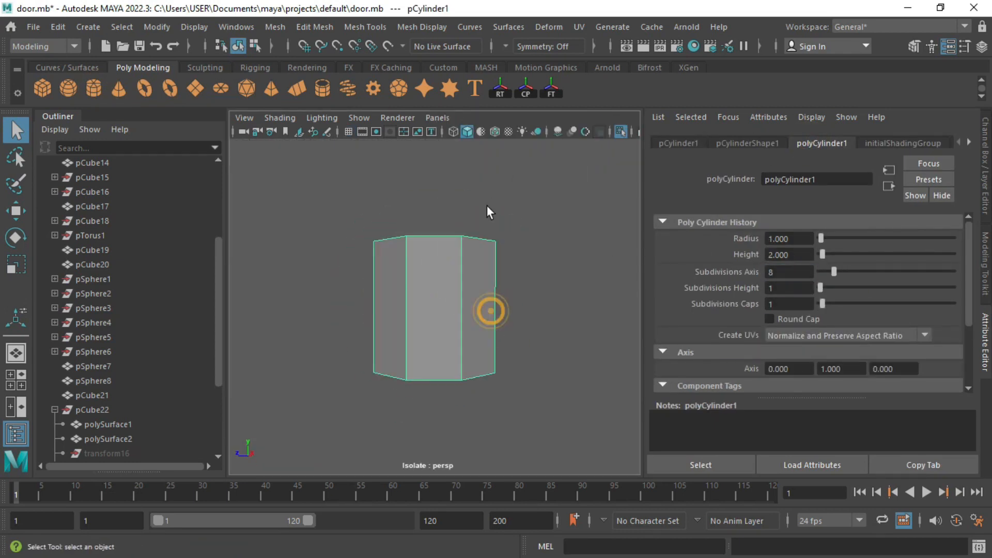
pyautogui.press('space')
pyautogui.press('space')
# Step: Raise the cylinder's top vertices in world space to make a tall pole
pyautogui.moveTo(442, 143); pyautogui.dragTo(363, 119, button='right')
pyautogui.moveTo(387, 201); pyautogui.dragTo(495, 306)
pyautogui.press('w')
pyautogui.scroll(-3, 410, 248)
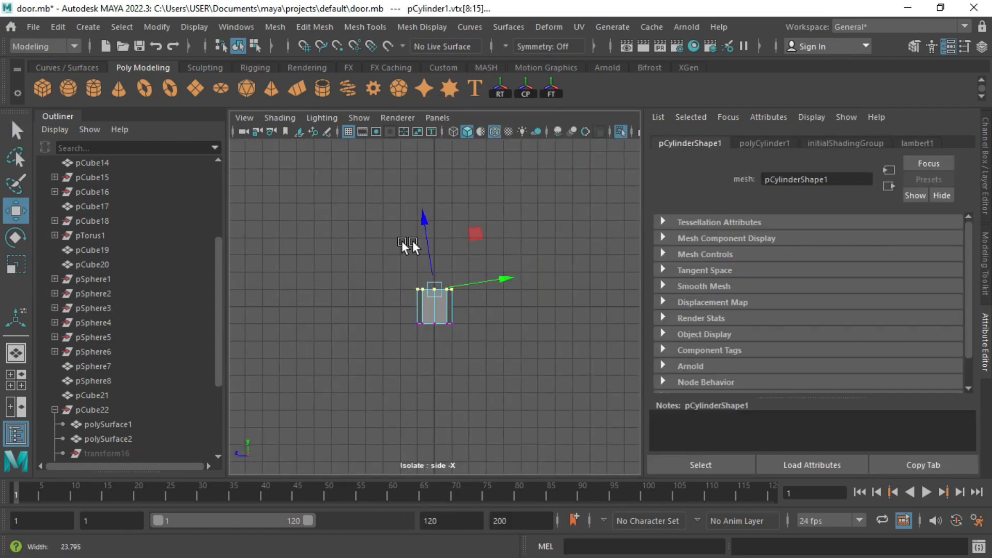
pyautogui.doubleClick(16, 211)
pyautogui.click(612, 105)
pyautogui.click(800, 80)
pyautogui.moveTo(435, 258); pyautogui.dragTo(421, 126)
pyautogui.scroll(-2, 421, 126)
pyautogui.moveTo(439, 143); pyautogui.dragTo(458, 161, button='right')
pyautogui.press('F8')
# Step: Scale the pole down to 0.425 to fit beside the door
pyautogui.hotkey('ctrl', '1')
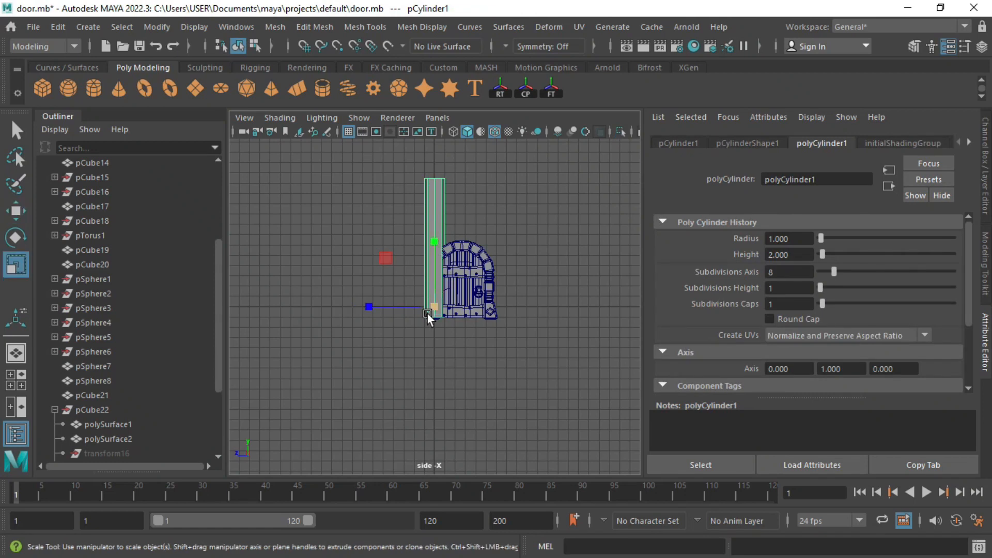
pyautogui.moveTo(427, 312); pyautogui.dragTo(411, 255)
pyautogui.hotkey('ctrl', '1')
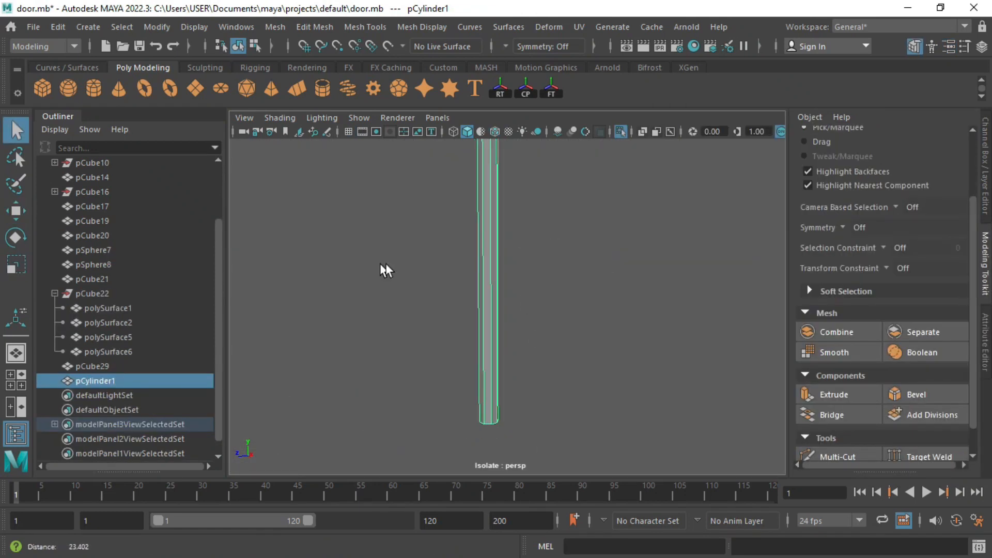
# Step: Move the cube onto the pole's top and enlarge it about threefold
pyautogui.press('w')
pyautogui.moveTo(497, 286); pyautogui.dragTo(500, 113)
pyautogui.press('f')
pyautogui.scroll(-4, 572, 355)
pyautogui.press('r')
pyautogui.moveTo(528, 297)
pyautogui.keyDown('alt'); pyautogui.mouseDown()
pyautogui.moveTo(573, 356)
pyautogui.moveTo(574, 310)
pyautogui.moveTo(521, 310)
pyautogui.mouseUp(); pyautogui.keyUp('alt')
pyautogui.scroll(-8, 525, 314)
pyautogui.keyDown('alt'); pyautogui.moveTo(501, 244); pyautogui.dragTo(455, 289); pyautogui.keyUp('alt')
# Step: Pinch the cube's top four vertices together into a pyramid point
pyautogui.moveTo(495, 274); pyautogui.dragTo(439, 165, button='right')
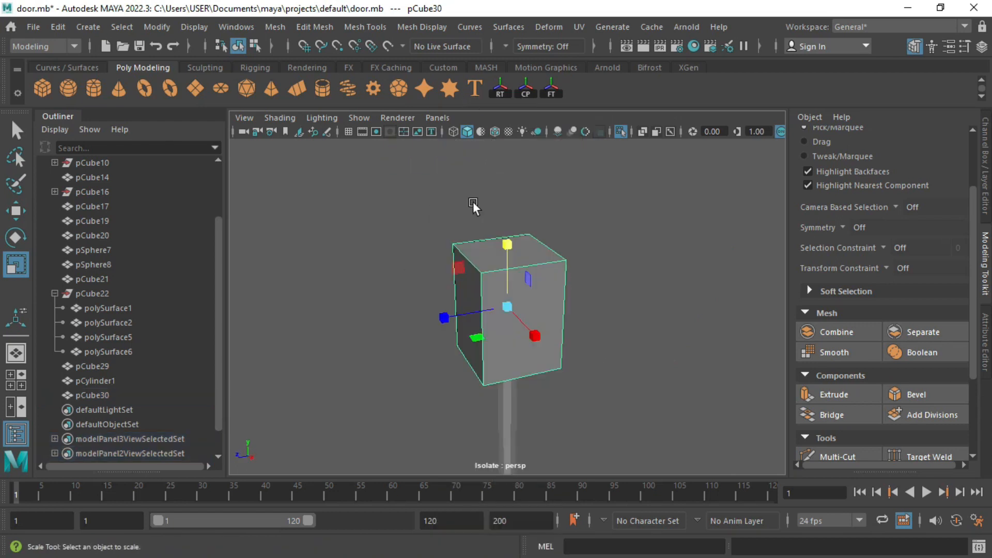
pyautogui.moveTo(414, 202); pyautogui.dragTo(609, 289)
pyautogui.keyDown('alt'); pyautogui.moveTo(634, 248); pyautogui.dragTo(588, 253); pyautogui.keyUp('alt')
pyautogui.moveTo(507, 260); pyautogui.dragTo(461, 240)
# Step: Bevel all the pyramid's side edges with Ctrl+B
pyautogui.keyDown('alt'); pyautogui.moveTo(537, 259); pyautogui.dragTo(505, 250); pyautogui.keyUp('alt')
pyautogui.scroll(5, 505, 250)
pyautogui.moveTo(505, 250); pyautogui.dragTo(505, 197, button='right')
pyautogui.moveTo(394, 250); pyautogui.dragTo(689, 267)
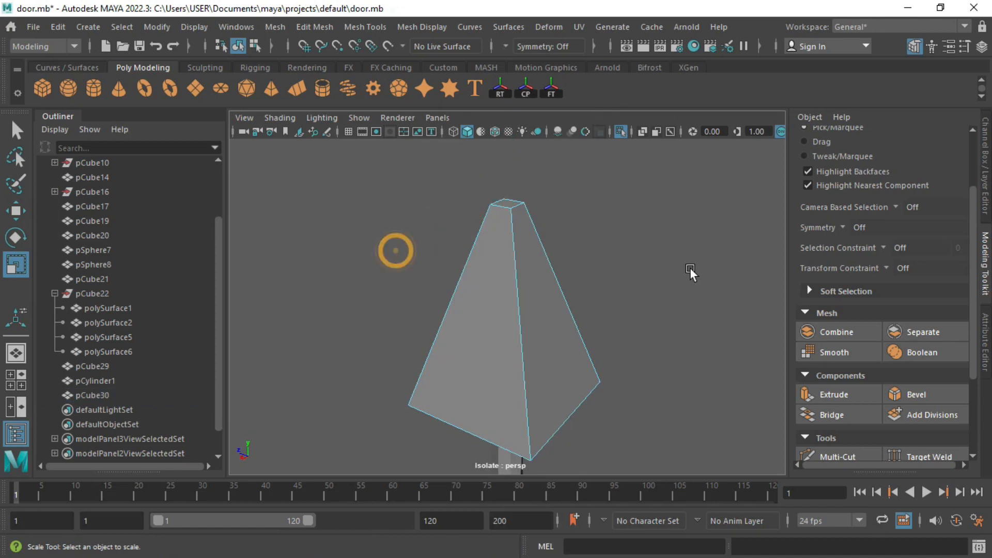
pyautogui.keyDown('alt'); pyautogui.moveTo(398, 279); pyautogui.dragTo(417, 294); pyautogui.keyUp('alt')
pyautogui.hotkey('ctrl', 'b')
# Step: Extrude the pyramid's top face, then pull it up and shrink it
pyautogui.keyDown('alt'); pyautogui.moveTo(656, 284); pyautogui.dragTo(527, 281); pyautogui.keyUp('alt')
pyautogui.keyDown('alt'); pyautogui.moveTo(535, 213); pyautogui.dragTo(527, 232); pyautogui.keyUp('alt')
pyautogui.moveTo(516, 212); pyautogui.dragTo(517, 263, button='right')
pyautogui.click(513, 205)
pyautogui.keyDown('alt'); pyautogui.moveTo(539, 181); pyautogui.dragTo(512, 193); pyautogui.keyUp('alt')
pyautogui.hotkey('ctrl', 'e')
pyautogui.press('r')
pyautogui.moveTo(519, 236); pyautogui.dragTo(506, 232)
pyautogui.moveTo(527, 263); pyautogui.dragTo(591, 139, button='right')
# Step: Check the spearhead in smooth preview, then return to face editing
pyautogui.keyDown('alt'); pyautogui.moveTo(610, 310); pyautogui.dragTo(616, 282); pyautogui.keyUp('alt')
pyautogui.keyDown('alt'); pyautogui.moveTo(616, 282); pyautogui.dragTo(626, 284, button='middle'); pyautogui.keyUp('alt')
pyautogui.press('3')
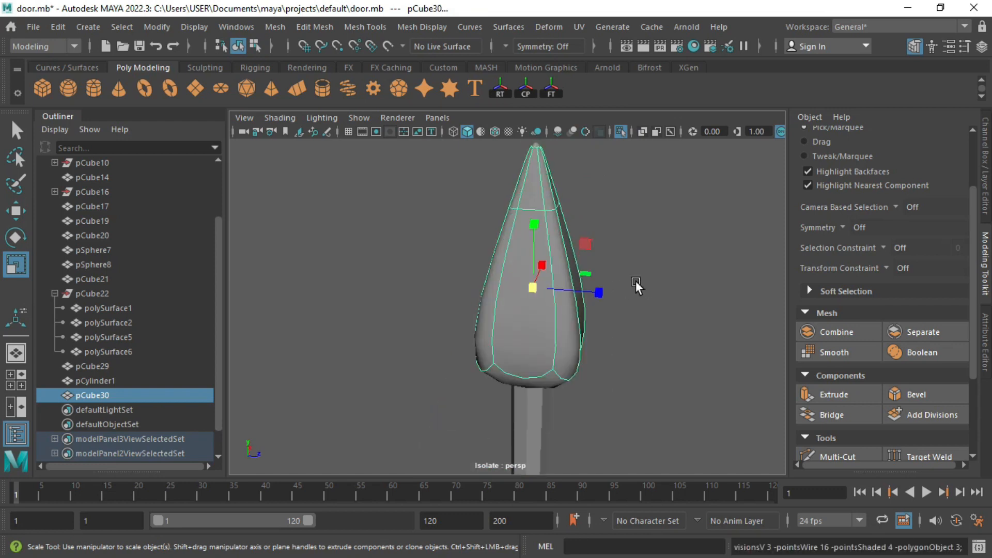
pyautogui.press('1')
pyautogui.keyDown('alt'); pyautogui.moveTo(534, 155); pyautogui.dragTo(528, 242, button='middle'); pyautogui.keyUp('alt')
pyautogui.scroll(5, 528, 253)
pyautogui.rightClick(566, 265)
pyautogui.click(566, 185)
pyautogui.press('w')
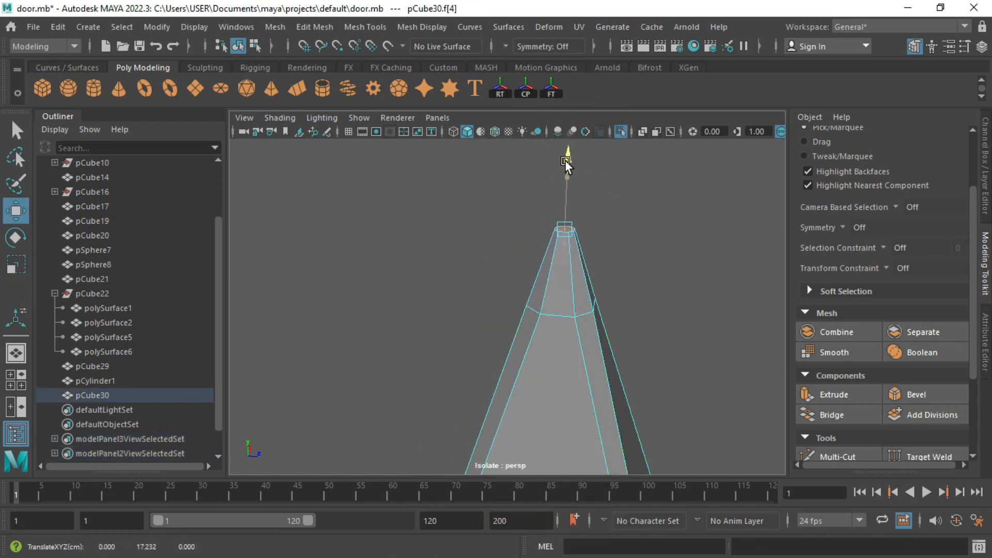
pyautogui.press('r')
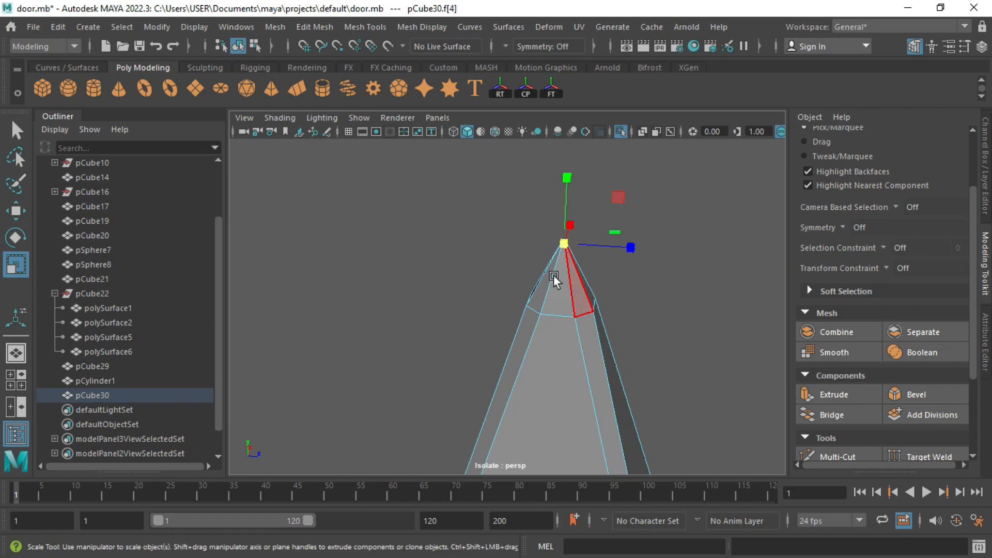
# Step: Select the edge loop near the spearhead's tip and inspect it from the side
pyautogui.moveTo(553, 275); pyautogui.dragTo(544, 212, button='right')
pyautogui.doubleClick(557, 307)
pyautogui.keyDown('alt'); pyautogui.moveTo(603, 353); pyautogui.dragTo(525, 311); pyautogui.keyUp('alt')
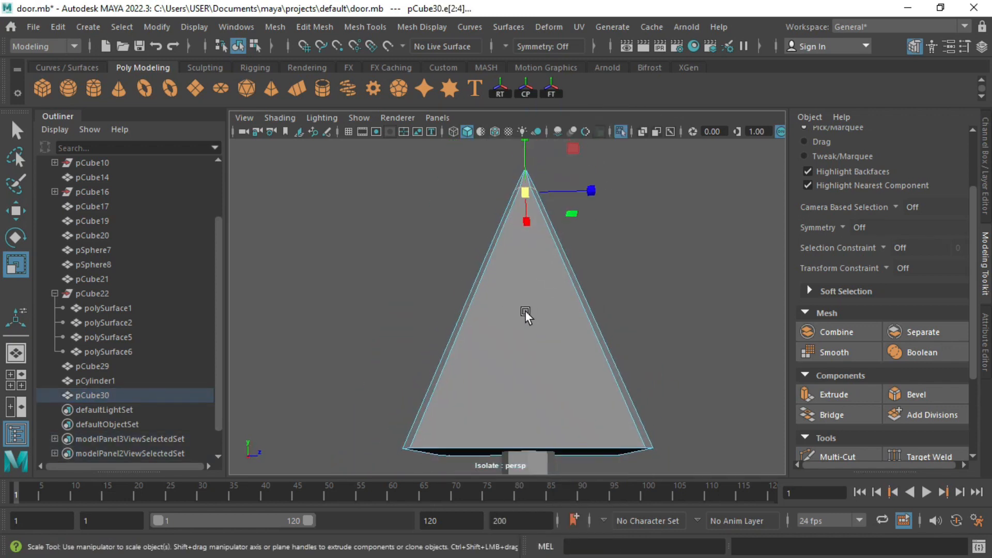
pyautogui.moveTo(525, 311); pyautogui.dragTo(570, 123, button='right')
pyautogui.scroll(-4, 481, 283)
pyautogui.keyDown('alt'); pyautogui.moveTo(481, 283); pyautogui.dragTo(509, 305); pyautogui.keyUp('alt')
# Step: Insert two edge loops on the spearhead with Mesh Tools > Insert Edge Loop
pyautogui.click(365, 27)
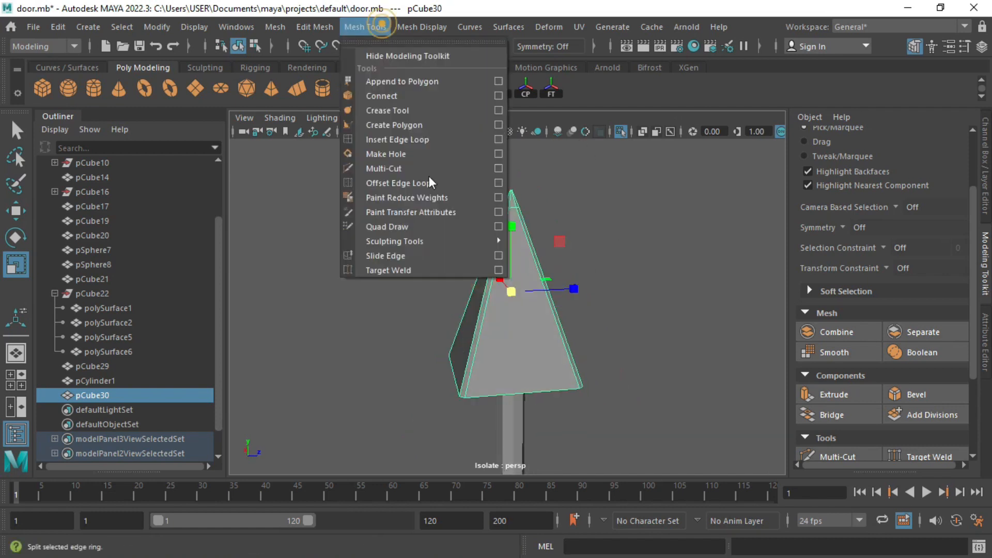
pyautogui.click(424, 138)
pyautogui.click(464, 394)
pyautogui.keyDown('alt'); pyautogui.moveTo(433, 348); pyautogui.dragTo(516, 248); pyautogui.keyUp('alt')
pyautogui.press('q')
pyautogui.click(537, 289)
# Step: Select the spearhead's side, front and small upper faces
pyautogui.keyDown('shift'); pyautogui.click(494, 280); pyautogui.keyUp('shift')
pyautogui.scroll(3, 465, 284)
pyautogui.keyDown('alt'); pyautogui.moveTo(419, 290); pyautogui.dragTo(413, 253); pyautogui.keyUp('alt')
pyautogui.keyDown('shift'); pyautogui.click(503, 292); pyautogui.keyUp('shift')
pyautogui.keyDown('shift'); pyautogui.click(433, 208); pyautogui.keyUp('shift')
pyautogui.keyDown('alt'); pyautogui.moveTo(433, 208); pyautogui.dragTo(537, 281); pyautogui.keyUp('alt')
# Step: Extrude the selected spearhead faces and view them shaded
pyautogui.hotkey('ctrl', 'e')
pyautogui.keyDown('alt'); pyautogui.moveTo(546, 334); pyautogui.dragTo(609, 404); pyautogui.keyUp('alt')
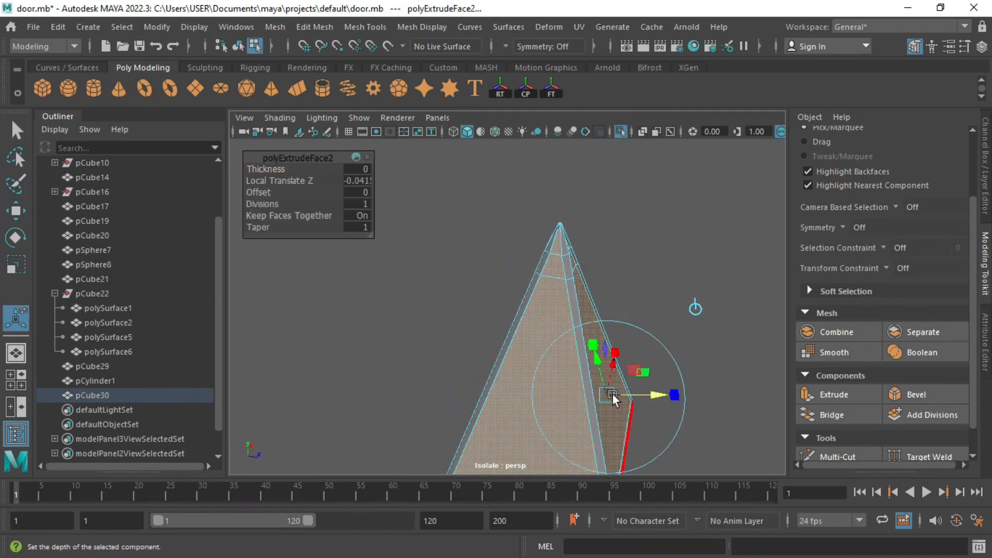
pyautogui.press('5')
pyautogui.keyDown('alt'); pyautogui.moveTo(531, 347); pyautogui.dragTo(528, 244); pyautogui.keyUp('alt')
# Step: Insert an edge loop across the spearhead and check the smoothed preview
pyautogui.click(365, 26)
pyautogui.click(392, 140)
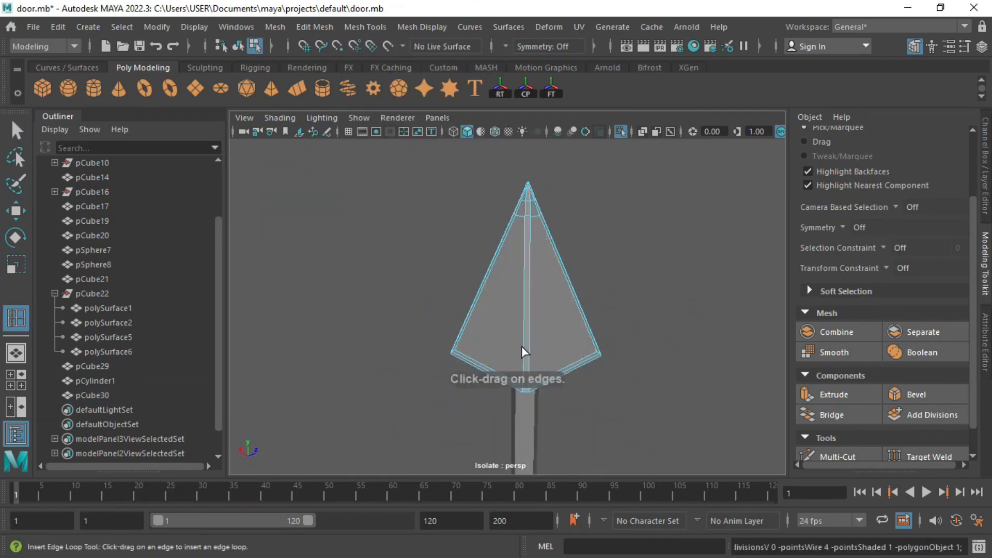
pyautogui.moveTo(523, 383); pyautogui.dragTo(521, 379)
pyautogui.moveTo(517, 380); pyautogui.dragTo(580, 122, button='right')
pyautogui.click(624, 317)
pyautogui.press('3')
pyautogui.scroll(5, 516, 289)
pyautogui.press('r')
pyautogui.click(436, 289)
pyautogui.scroll(-6, 644, 230)
# Step: Duplicate the pole as a collar piece and move it up under the tip
pyautogui.keyDown('alt'); pyautogui.moveTo(554, 354); pyautogui.dragTo(539, 199); pyautogui.keyUp('alt')
pyautogui.click(513, 321)
pyautogui.scroll(-2, 514, 321)
pyautogui.keyDown('shift'); pyautogui.moveTo(510, 341); pyautogui.dragTo(522, 383); pyautogui.keyUp('shift')
pyautogui.press('w')
pyautogui.moveTo(516, 310); pyautogui.dragTo(509, 233)
pyautogui.click(475, 310)
# Step: Combine the pole, collar and spearhead into one mesh
pyautogui.scroll(-5, 504, 341)
pyautogui.click(511, 365)
pyautogui.keyDown('alt'); pyautogui.moveTo(502, 357); pyautogui.dragTo(488, 369); pyautogui.keyUp('alt')
pyautogui.moveTo(468, 243); pyautogui.dragTo(568, 356)
pyautogui.scroll(5, 578, 333)
pyautogui.keyDown('alt'); pyautogui.moveTo(499, 326); pyautogui.dragTo(568, 336); pyautogui.keyUp('alt')
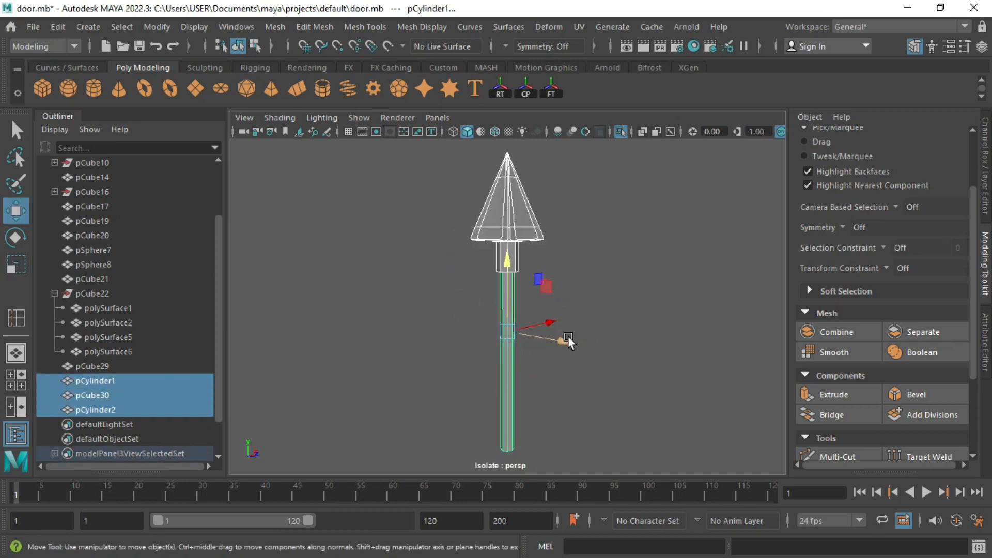
pyautogui.click(836, 332)
# Step: Insert an edge loop near the bottom of the spear shaft
pyautogui.press('1')
pyautogui.click(367, 27)
pyautogui.click(405, 142)
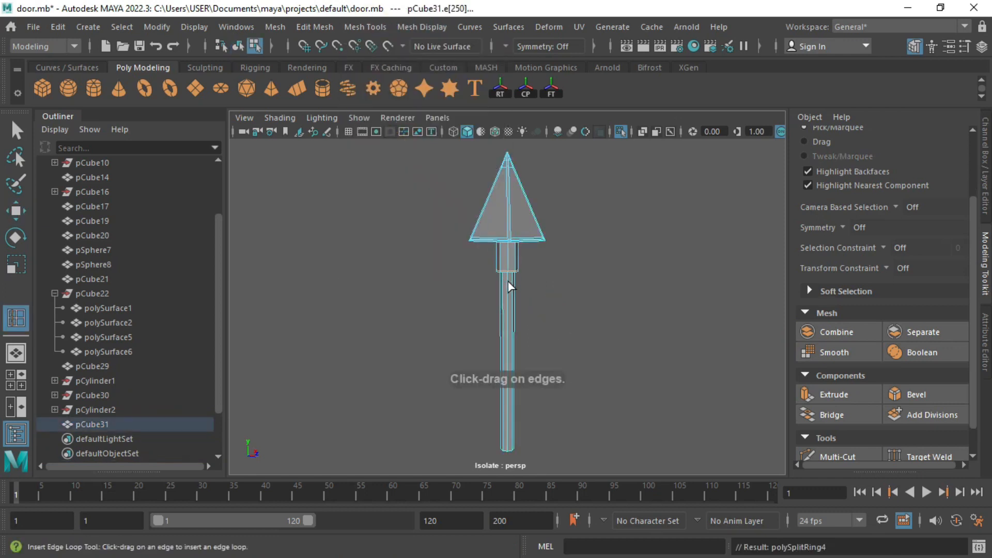
pyautogui.click(516, 445)
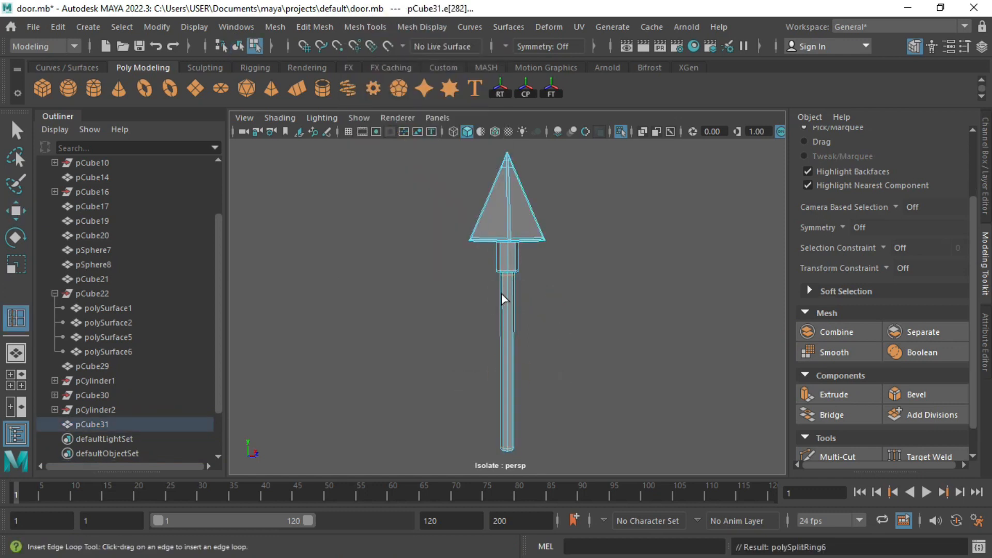
# Step: Separate the combined spear back into its individual parts
pyautogui.moveTo(500, 290); pyautogui.dragTo(501, 250, button='right')
pyautogui.click(587, 277)
pyautogui.keyDown('alt'); pyautogui.moveTo(489, 259); pyautogui.dragTo(465, 289); pyautogui.keyUp('alt')
pyautogui.click(507, 289)
pyautogui.keyDown('alt'); pyautogui.moveTo(431, 305); pyautogui.dragTo(483, 372, button='right'); pyautogui.keyUp('alt')
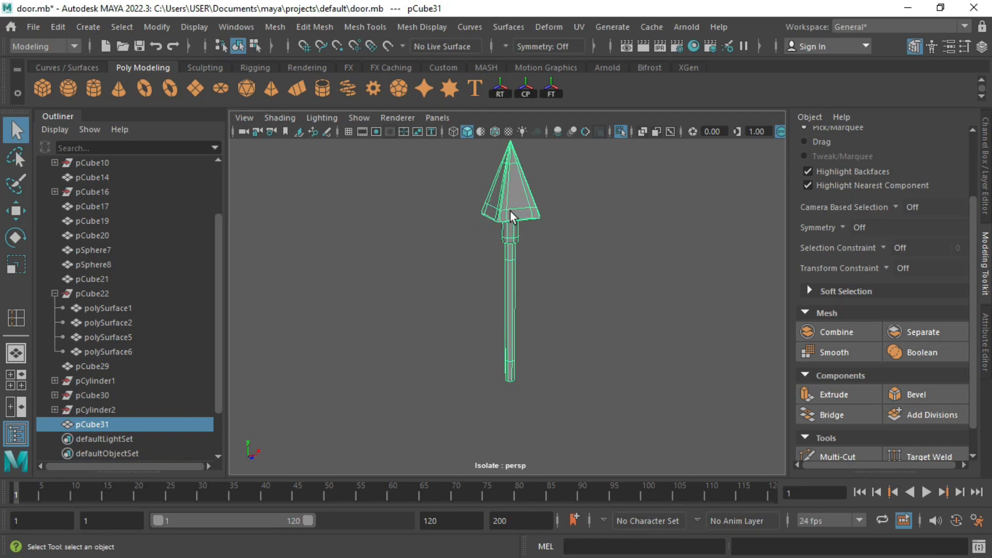
pyautogui.keyDown('alt'); pyautogui.moveTo(510, 210); pyautogui.dragTo(520, 254, button='middle'); pyautogui.keyUp('alt')
pyautogui.click(897, 332)
# Step: Center the pivots of the spearhead and the collar via Modify > Center Pivot
pyautogui.click(527, 220)
pyautogui.press('r')
pyautogui.click(157, 27)
pyautogui.click(196, 128)
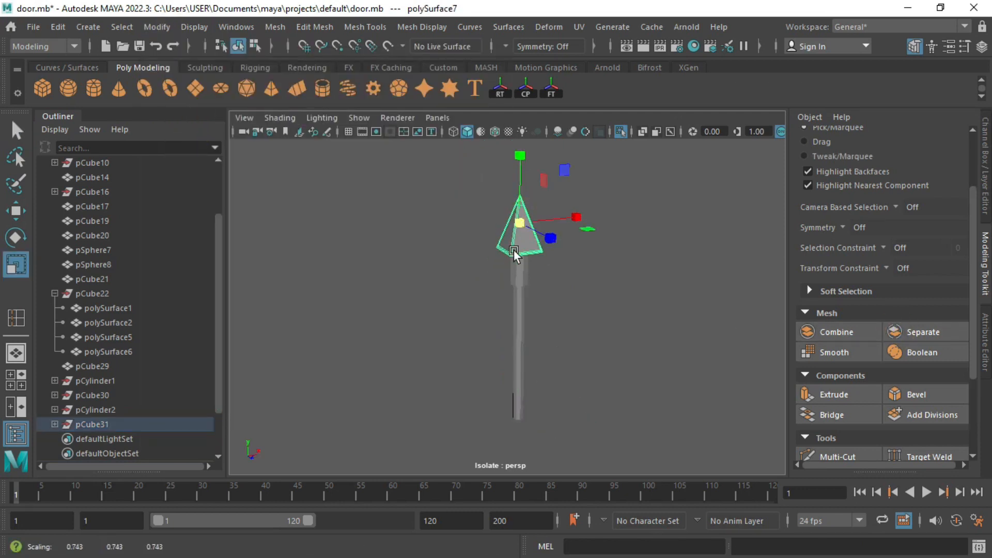
pyautogui.scroll(3, 514, 253)
pyautogui.click(519, 256)
pyautogui.press('w')
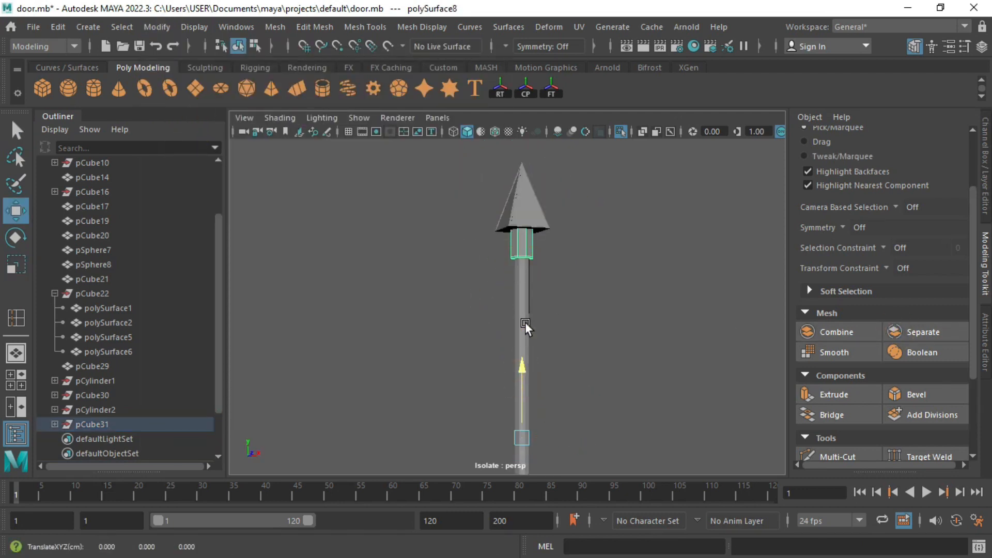
pyautogui.click(157, 27)
pyautogui.click(196, 130)
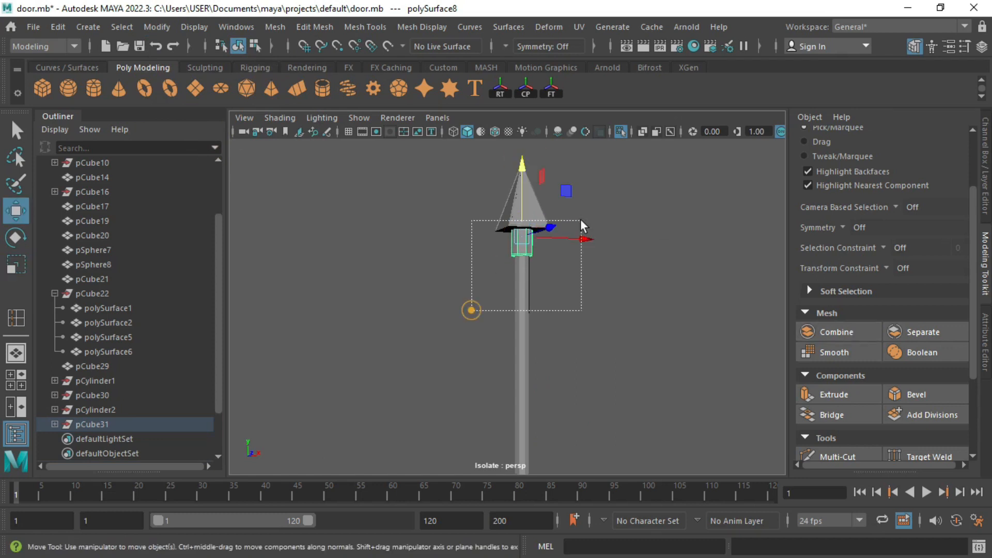
# Step: Recombine the spear parts into one mesh, then create a new polygon cube
pyautogui.moveTo(580, 219); pyautogui.dragTo(582, 219)
pyautogui.click(836, 332)
pyautogui.click(587, 293)
pyautogui.scroll(-3, 507, 288)
pyautogui.keyDown('alt'); pyautogui.moveTo(507, 288); pyautogui.dragTo(543, 316); pyautogui.keyUp('alt')
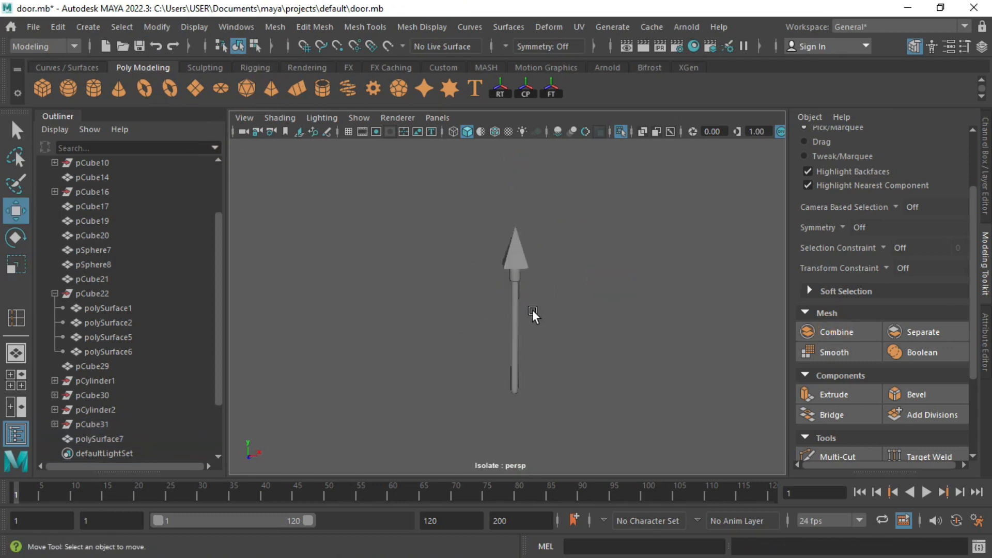
pyautogui.click(42, 87)
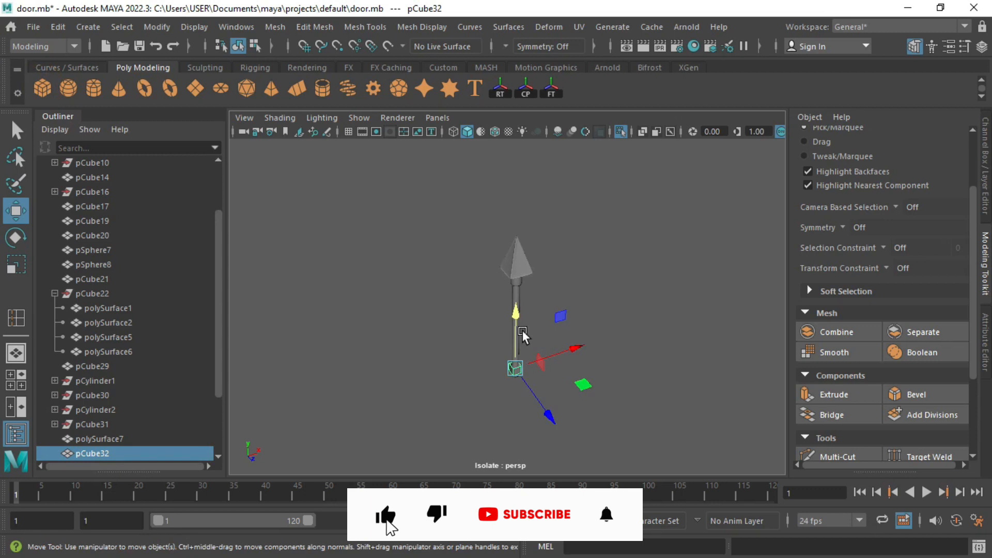
# Step: Isolate the new cube and scale it flat into a thin slab
pyautogui.press('f')
pyautogui.hotkey('ctrl', '1')
pyautogui.hotkey('ctrl', '1')
pyautogui.hotkey('ctrl', 'a')
pyautogui.press('r')
pyautogui.moveTo(436, 227); pyautogui.dragTo(428, 362)
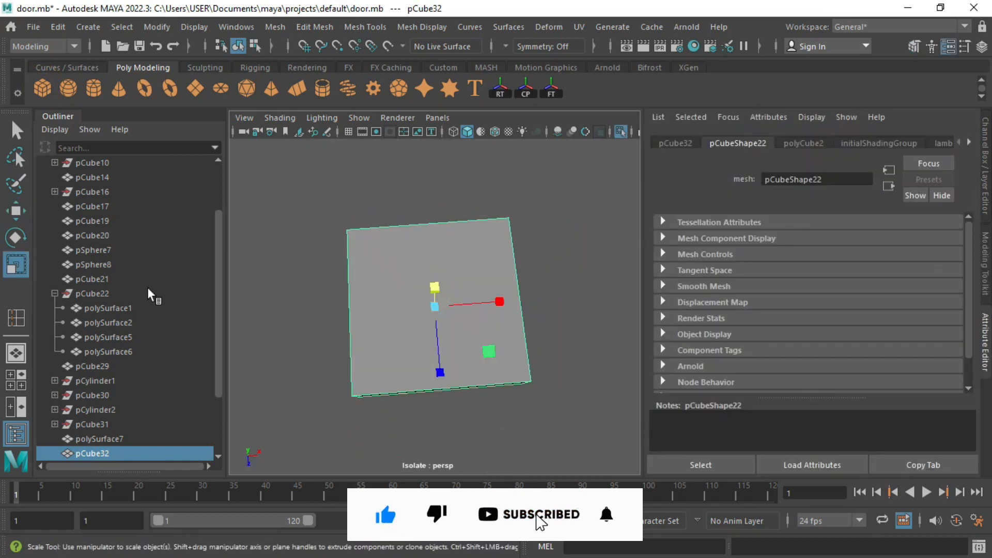
# Step: Insert a centre edge loop and pull the bottom-centre vertices down into a point
pyautogui.click(365, 26)
pyautogui.click(387, 137)
pyautogui.click(434, 232)
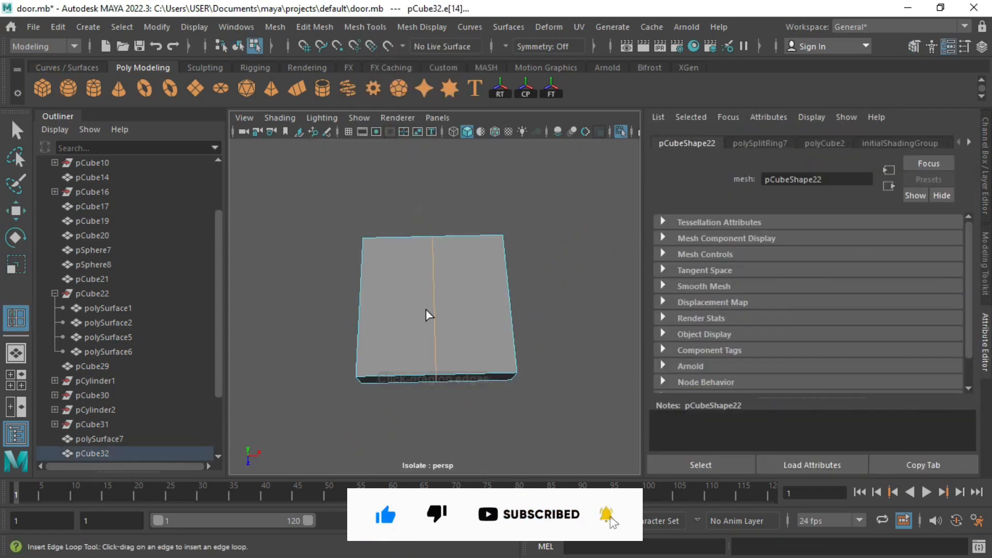
pyautogui.press('q')
pyautogui.moveTo(426, 321); pyautogui.dragTo(348, 129, button='right')
pyautogui.keyDown('alt'); pyautogui.moveTo(393, 269); pyautogui.dragTo(395, 305); pyautogui.keyUp('alt')
pyautogui.moveTo(419, 345); pyautogui.dragTo(440, 368)
pyautogui.press('w')
pyautogui.moveTo(433, 424); pyautogui.dragTo(433, 439)
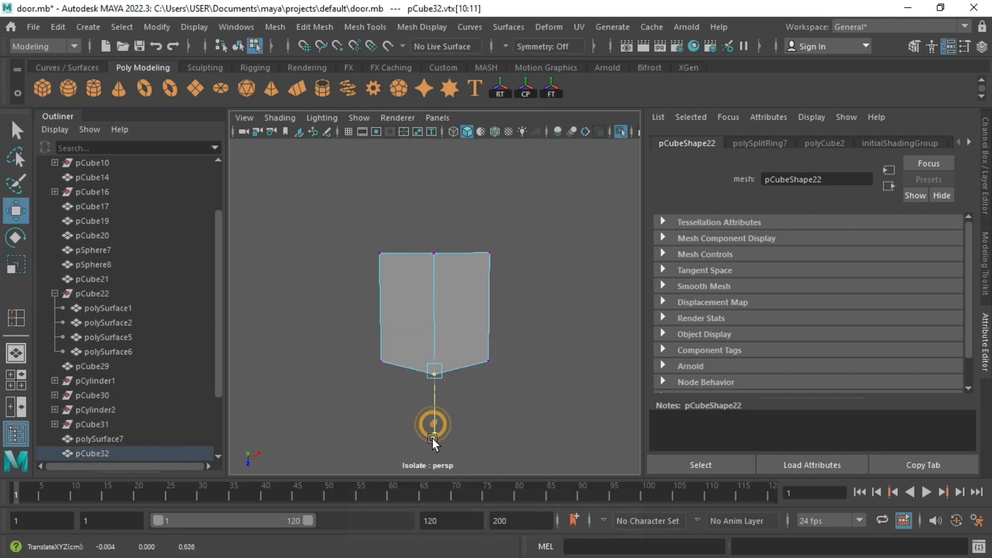
# Step: Select the slab's four corner edges
pyautogui.moveTo(424, 258); pyautogui.dragTo(420, 106, button='right')
pyautogui.keyDown('alt'); pyautogui.moveTo(553, 326); pyautogui.dragTo(470, 300); pyautogui.keyUp('alt')
pyautogui.moveTo(469, 299); pyautogui.dragTo(480, 219, button='right')
pyautogui.moveTo(469, 332); pyautogui.dragTo(469, 106, button='right')
pyautogui.press('q')
pyautogui.click(454, 341)
pyautogui.keyDown('alt'); pyautogui.moveTo(454, 341); pyautogui.dragTo(421, 341); pyautogui.keyUp('alt')
pyautogui.keyDown('shift'); pyautogui.click(481, 345); pyautogui.keyUp('shift')
pyautogui.keyDown('shift'); pyautogui.click(427, 325); pyautogui.keyUp('shift')
pyautogui.keyDown('shift'); pyautogui.click(504, 316); pyautogui.keyUp('shift')
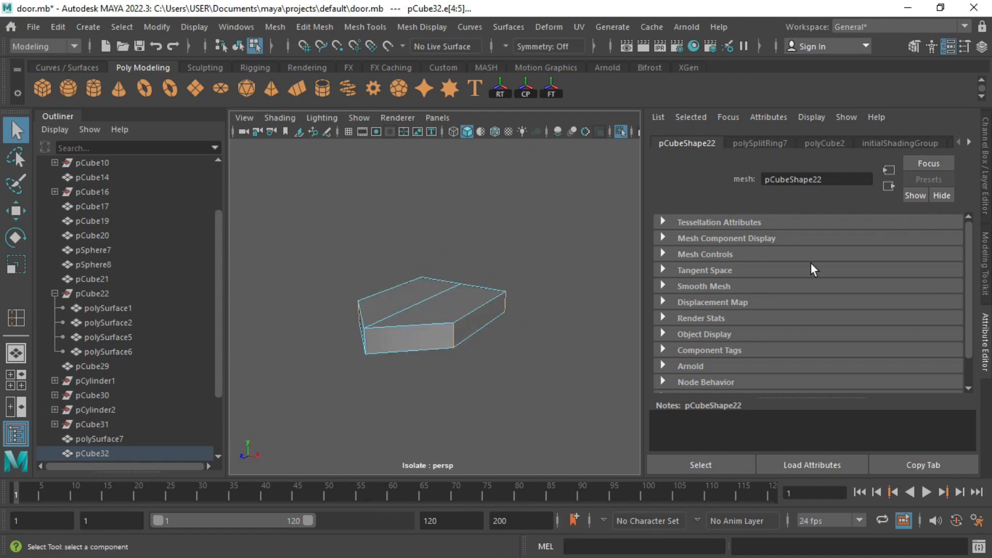
# Step: Bevel the corner edges and add segments so the corners are rounded
pyautogui.click(985, 259)
pyautogui.click(925, 395)
pyautogui.keyDown('alt'); pyautogui.moveTo(616, 352); pyautogui.dragTo(873, 333); pyautogui.keyUp('alt')
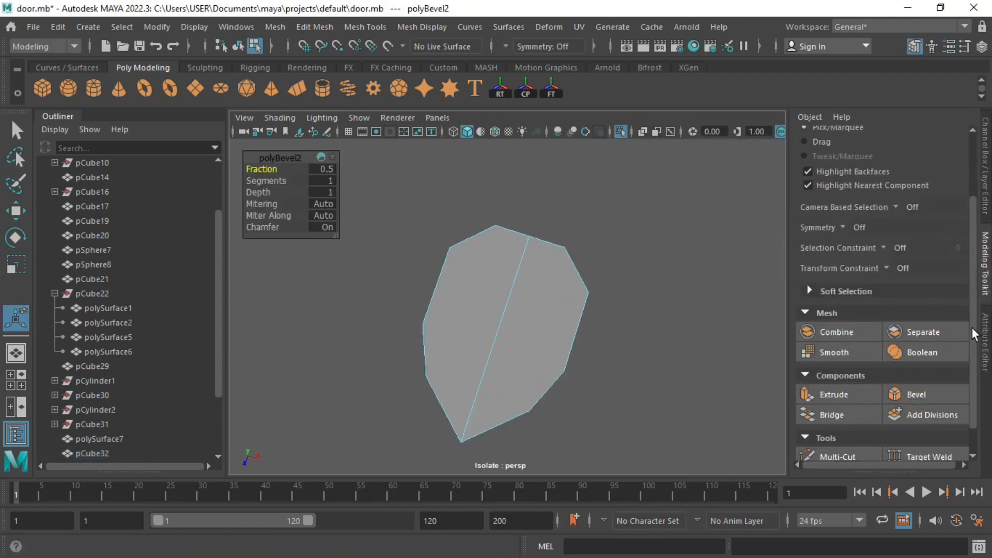
pyautogui.click(984, 339)
pyautogui.moveTo(887, 268); pyautogui.dragTo(891, 267)
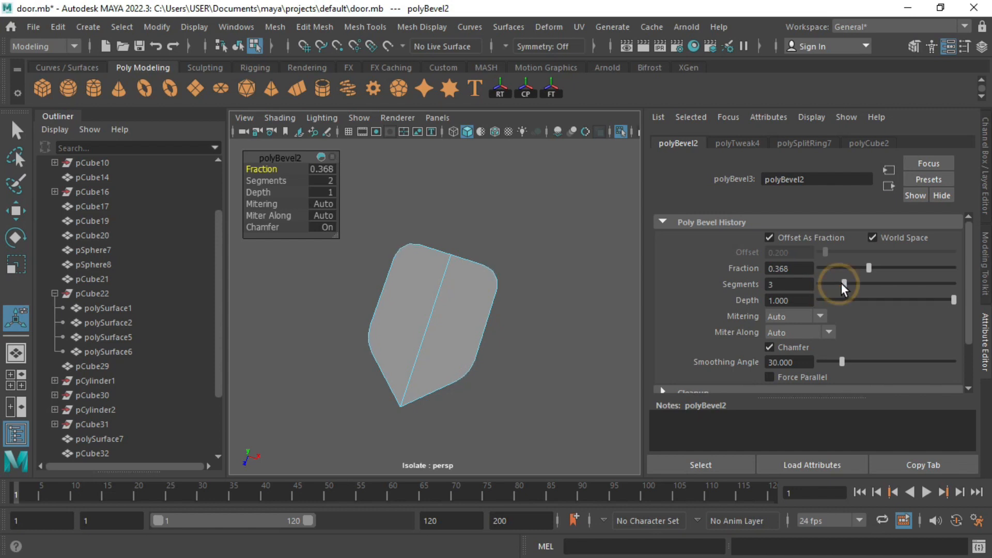
# Step: Extrude the two front faces with offset 0.3, then push the inset faces inward twice to form a rim
pyautogui.keyDown('alt'); pyautogui.moveTo(451, 321); pyautogui.dragTo(434, 264); pyautogui.keyUp('alt')
pyautogui.moveTo(434, 264); pyautogui.dragTo(432, 286, button='right')
pyautogui.click(432, 286)
pyautogui.keyDown('shift'); pyautogui.click(455, 289); pyautogui.keyUp('shift')
pyautogui.keyDown('alt'); pyautogui.moveTo(455, 289); pyautogui.dragTo(424, 321); pyautogui.keyUp('alt')
pyautogui.hotkey('ctrl', 'e')
pyautogui.press('t')
pyautogui.hotkey('ctrl', 'z')
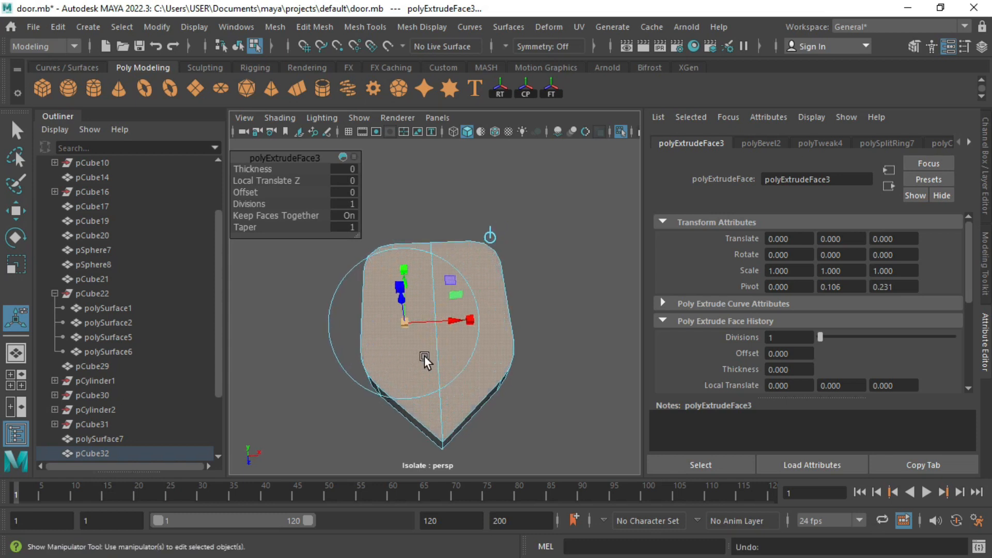
pyautogui.moveTo(254, 191); pyautogui.dragTo(252, 192, button='middle')
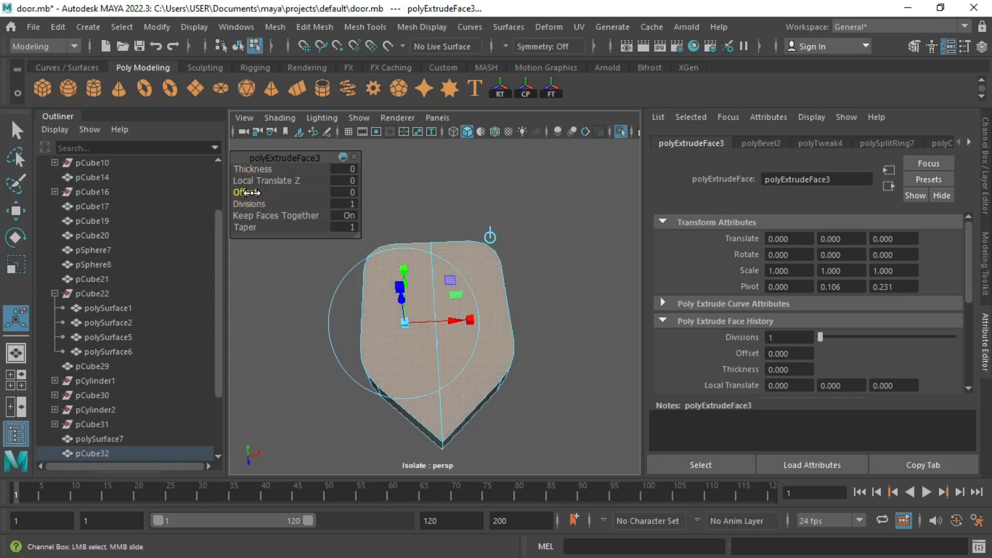
pyautogui.keyDown('alt'); pyautogui.moveTo(341, 325); pyautogui.dragTo(417, 289); pyautogui.keyUp('alt')
pyautogui.hotkey('ctrl', 'e')
pyautogui.moveTo(420, 253); pyautogui.dragTo(420, 269)
# Step: Raise the shield's bottom row of vertices from the side view
pyautogui.hotkey('ctrl', 'e')
pyautogui.moveTo(342, 306); pyautogui.dragTo(358, 290, button='right')
pyautogui.keyDown('alt'); pyautogui.moveTo(358, 290); pyautogui.dragTo(402, 263); pyautogui.keyUp('alt')
pyautogui.press('space')
pyautogui.press('space')
pyautogui.press('f')
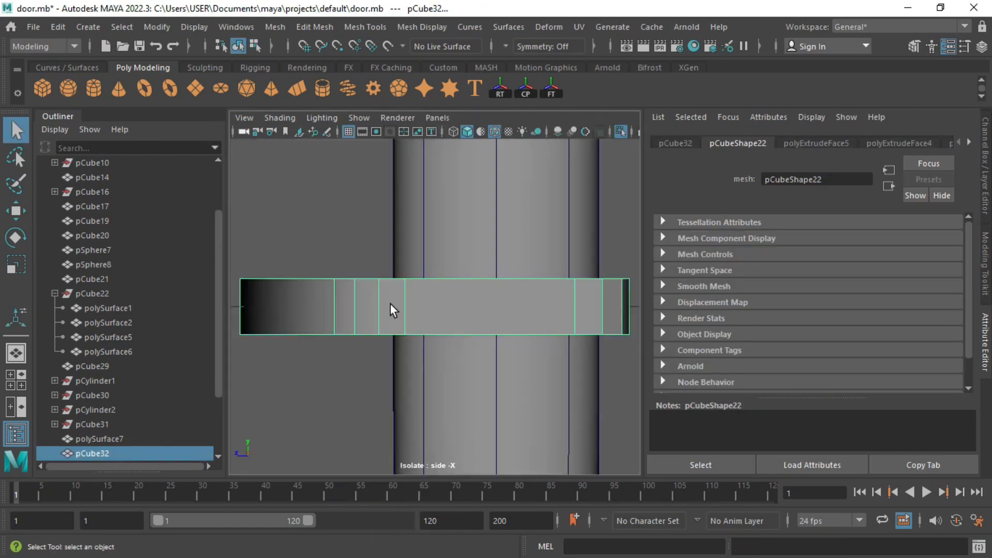
pyautogui.moveTo(390, 303); pyautogui.dragTo(338, 304, button='right')
pyautogui.scroll(-6, 300, 339)
pyautogui.moveTo(300, 304); pyautogui.dragTo(550, 357)
pyautogui.press('w')
pyautogui.moveTo(434, 239); pyautogui.dragTo(432, 229)
pyautogui.moveTo(469, 321); pyautogui.dragTo(535, 135, button='right')
pyautogui.press('space')
pyautogui.press('space')
pyautogui.keyDown('alt'); pyautogui.moveTo(525, 282); pyautogui.dragTo(434, 377); pyautogui.keyUp('alt')
pyautogui.scroll(4, 403, 311)
# Step: Add two edge loops near the shield's bottom
pyautogui.press('3')
pyautogui.click(339, 224)
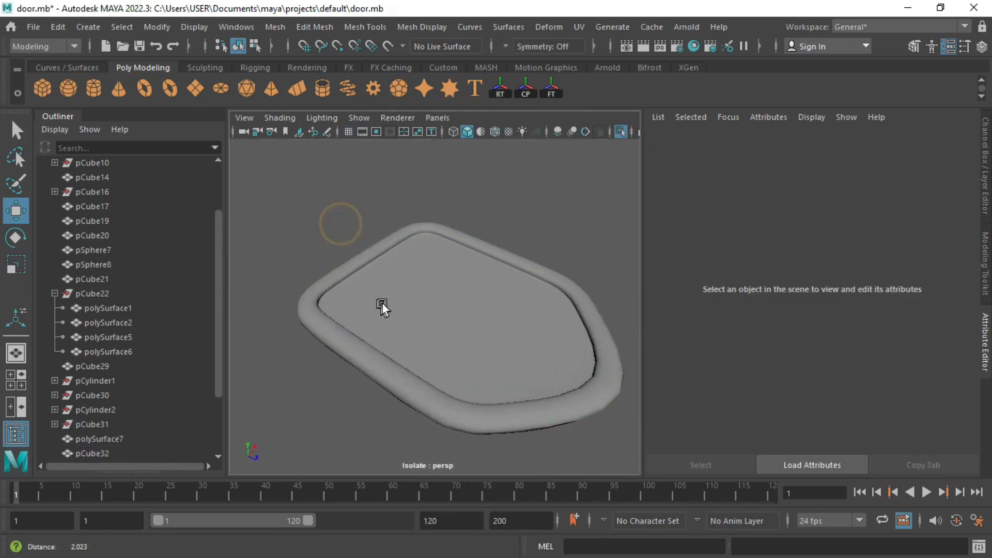
pyautogui.keyDown('alt'); pyautogui.moveTo(382, 304); pyautogui.dragTo(439, 253); pyautogui.keyUp('alt')
pyautogui.click(367, 305)
pyautogui.press('1')
pyautogui.click(357, 25)
pyautogui.click(394, 135)
pyautogui.moveTo(347, 314); pyautogui.dragTo(349, 333)
pyautogui.keyDown('alt'); pyautogui.moveTo(351, 269); pyautogui.dragTo(327, 322); pyautogui.keyUp('alt')
pyautogui.click(295, 327)
# Step: Check the shield with smooth preview from several angles
pyautogui.press('3')
pyautogui.moveTo(385, 345); pyautogui.dragTo(450, 137, button='right')
pyautogui.click(460, 180)
pyautogui.scroll(-4, 454, 310)
pyautogui.keyDown('alt'); pyautogui.moveTo(458, 343); pyautogui.dragTo(413, 347); pyautogui.keyUp('alt')
pyautogui.click(413, 346)
pyautogui.scroll(-5, 491, 283)
pyautogui.press('1')
pyautogui.keyDown('alt'); pyautogui.moveTo(480, 289); pyautogui.dragTo(446, 295); pyautogui.keyUp('alt')
pyautogui.press('3')
# Step: Add a lattice around the shield and scale its top points wider
pyautogui.click(559, 30)
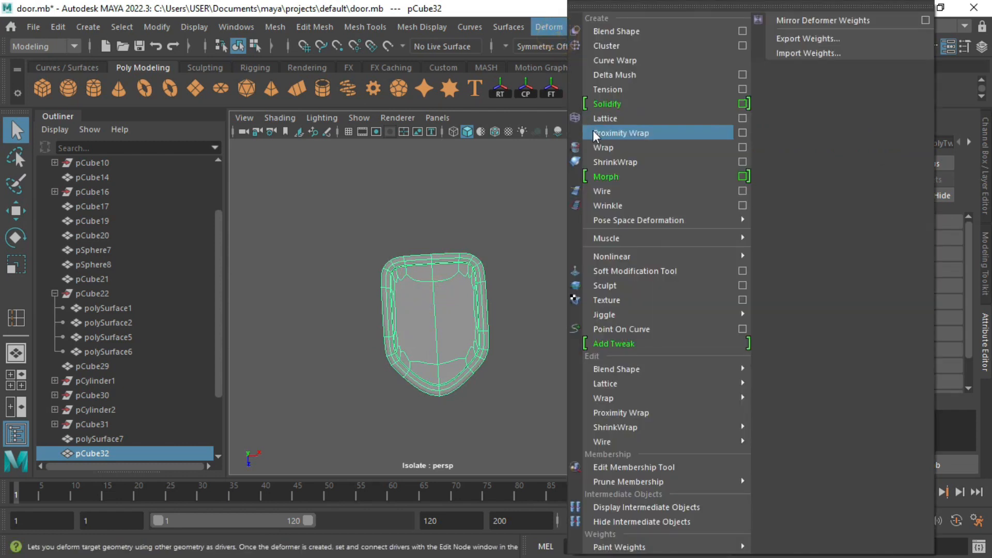
pyautogui.click(604, 121)
pyautogui.keyDown('alt'); pyautogui.moveTo(421, 257); pyautogui.dragTo(451, 252); pyautogui.keyUp('alt')
pyautogui.moveTo(451, 253); pyautogui.dragTo(447, 261, button='right')
pyautogui.moveTo(321, 194); pyautogui.dragTo(540, 295)
pyautogui.press('r')
pyautogui.moveTo(499, 260); pyautogui.dragTo(523, 256)
pyautogui.moveTo(509, 477)
pyautogui.mouseDown()
pyautogui.moveTo(504, 446)
pyautogui.moveTo(496, 477)
pyautogui.mouseUp()
pyautogui.scroll(-3, 420, 417)
# Step: Move the lattice's bottom points down and scale them narrower
pyautogui.moveTo(357, 418); pyautogui.dragTo(491, 330)
pyautogui.press('w')
pyautogui.moveTo(421, 387); pyautogui.dragTo(419, 408)
pyautogui.press('r')
pyautogui.moveTo(492, 348); pyautogui.dragTo(474, 299)
pyautogui.scroll(3, 475, 346)
# Step: Select the lattice and shield and delete history to bake the taper
pyautogui.moveTo(474, 299); pyautogui.dragTo(480, 197, button='right')
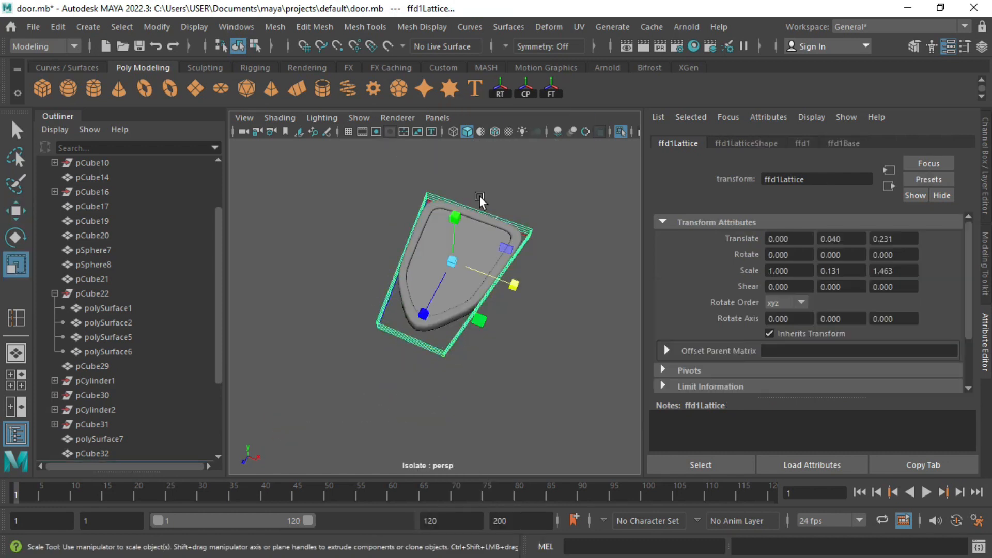
pyautogui.moveTo(370, 175); pyautogui.dragTo(533, 333)
pyautogui.click(58, 26)
pyautogui.moveTo(103, 217)
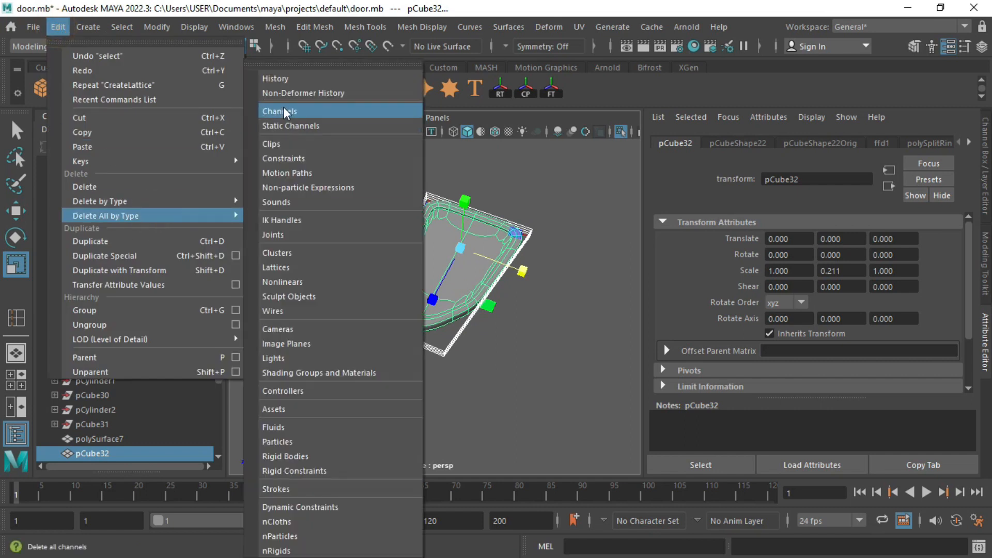
pyautogui.click(293, 85)
pyautogui.click(391, 264)
pyautogui.keyDown('alt'); pyautogui.moveTo(452, 248); pyautogui.dragTo(516, 214); pyautogui.keyUp('alt')
pyautogui.click(435, 273)
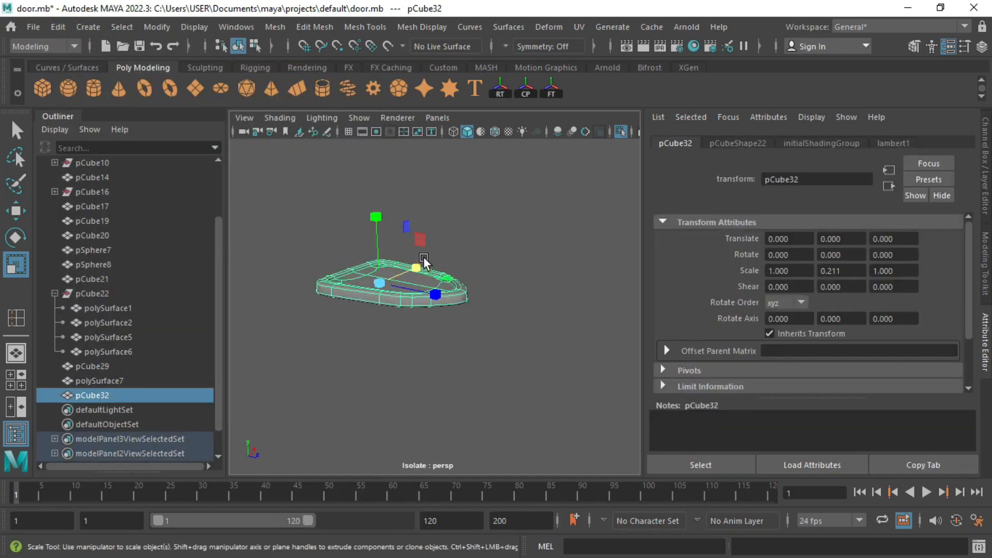
# Step: Rotate the shield 105° in X so it stands upright
pyautogui.press('e')
pyautogui.moveTo(435, 299); pyautogui.dragTo(419, 282)
pyautogui.scroll(-8, 480, 333)
pyautogui.keyDown('alt'); pyautogui.moveTo(480, 331); pyautogui.dragTo(289, 297); pyautogui.keyUp('alt')
# Step: Isolate the shield and spear, shrink the spear to 0.26 and move it to the shield
pyautogui.keyDown('shift'); pyautogui.click(451, 190); pyautogui.keyUp('shift')
pyautogui.hotkey('ctrl', '1')
pyautogui.keyDown('alt'); pyautogui.moveTo(455, 290); pyautogui.dragTo(505, 304); pyautogui.keyUp('alt')
pyautogui.click(445, 236)
pyautogui.press('r')
pyautogui.moveTo(442, 222); pyautogui.dragTo(442, 298)
pyautogui.press('w')
pyautogui.press('f')
pyautogui.keyDown('alt'); pyautogui.moveTo(522, 333); pyautogui.dragTo(498, 338); pyautogui.keyUp('alt')
# Step: Turn the shield 90° about Y and enlarge it to about 1.166
pyautogui.click(469, 339)
pyautogui.press('e')
pyautogui.moveTo(451, 366); pyautogui.dragTo(543, 345)
pyautogui.keyDown('shift'); pyautogui.click(419, 227); pyautogui.keyUp('shift')
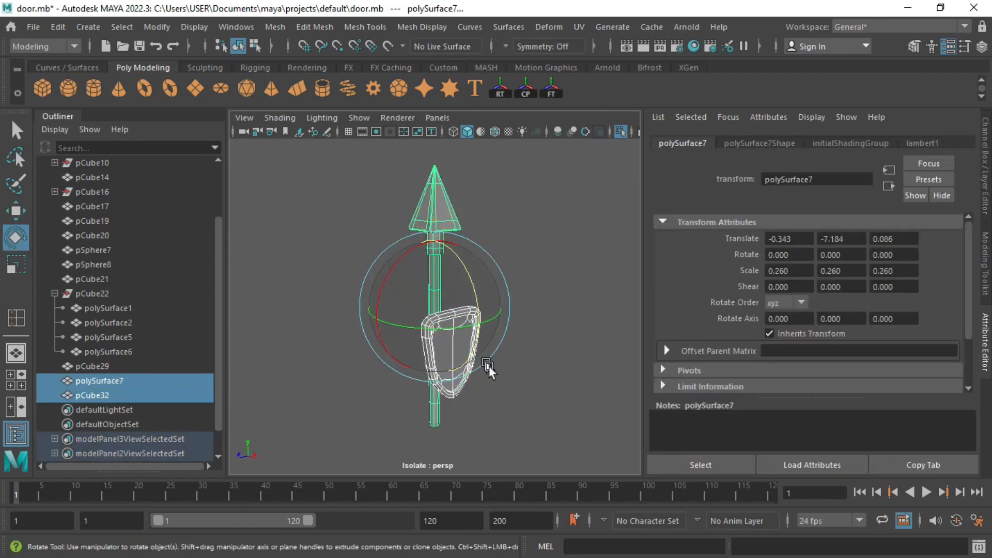
pyautogui.press('space')
pyautogui.press('space')
pyautogui.hotkey('ctrl', '1')
pyautogui.press('f')
pyautogui.click(459, 352)
pyautogui.press('r')
pyautogui.moveTo(434, 339); pyautogui.dragTo(459, 344)
# Step: Scale the spear to 0.2, tilt it -30° in X and slide it behind the shield
pyautogui.click(434, 274)
pyautogui.press('e')
pyautogui.press('r')
pyautogui.moveTo(428, 306); pyautogui.dragTo(393, 309)
pyautogui.press('e')
pyautogui.moveTo(457, 250); pyautogui.dragTo(475, 271)
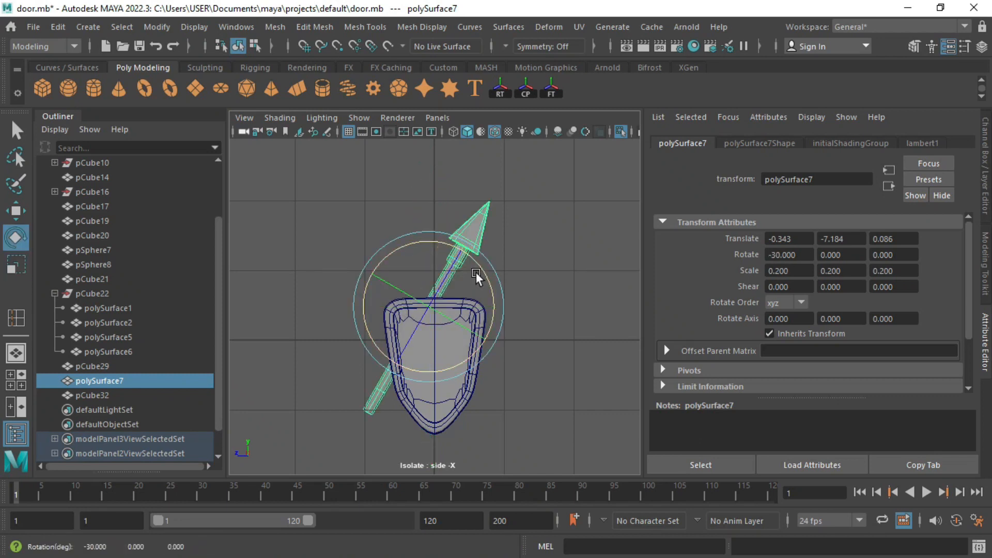
pyautogui.press('w')
pyautogui.moveTo(428, 307); pyautogui.dragTo(438, 328)
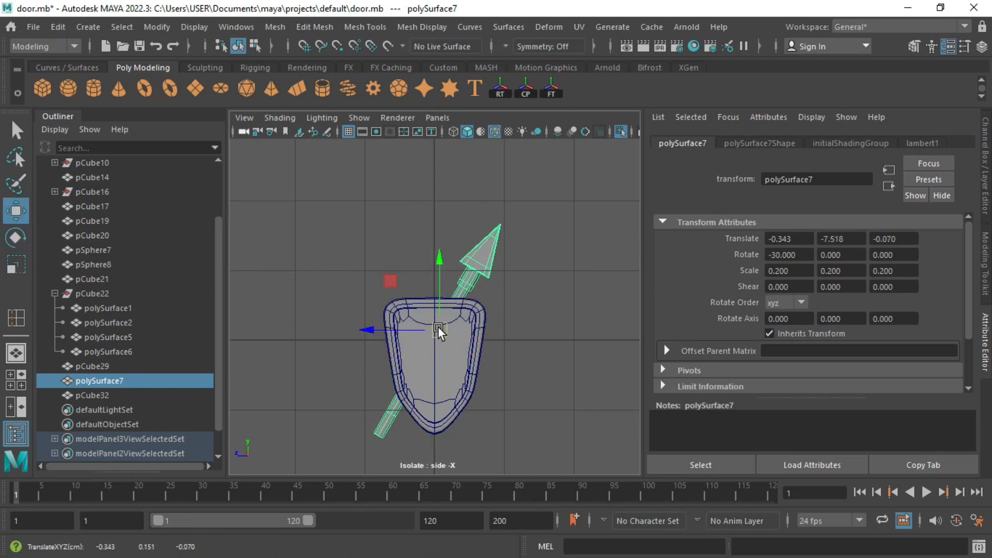
# Step: Duplicate the spear, group it and mirror the group with Scale Z -1
pyautogui.hotkey('ctrl', 'd')
pyautogui.hotkey('ctrl', 'g')
pyautogui.click(980, 176)
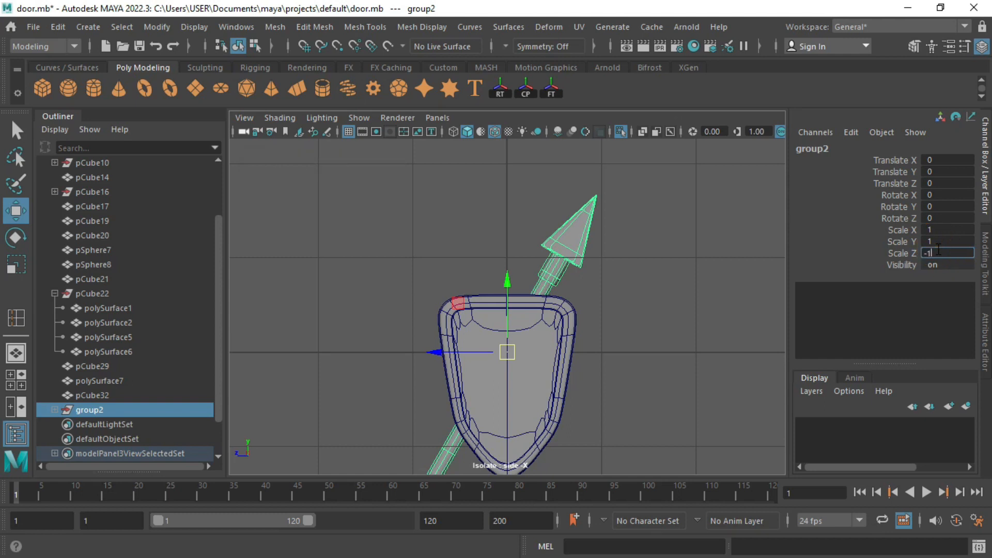
pyautogui.press('Return')
pyautogui.scroll(-3, 578, 297)
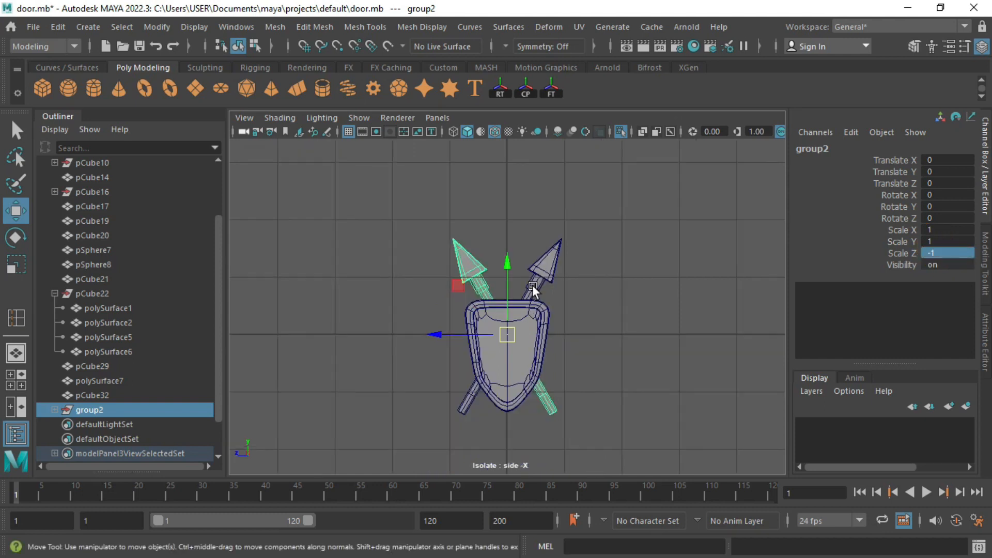
# Step: Adjust the original spear, then combine shield and both spears into one mesh
pyautogui.click(533, 282)
pyautogui.moveTo(512, 259); pyautogui.dragTo(512, 266)
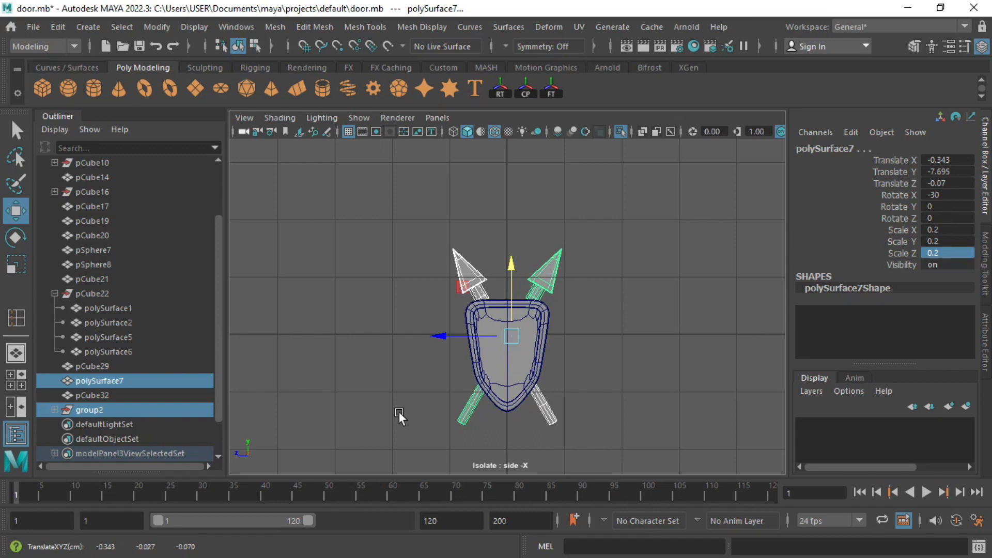
pyautogui.keyDown('shift'); pyautogui.moveTo(399, 411); pyautogui.dragTo(885, 222); pyautogui.keyUp('shift')
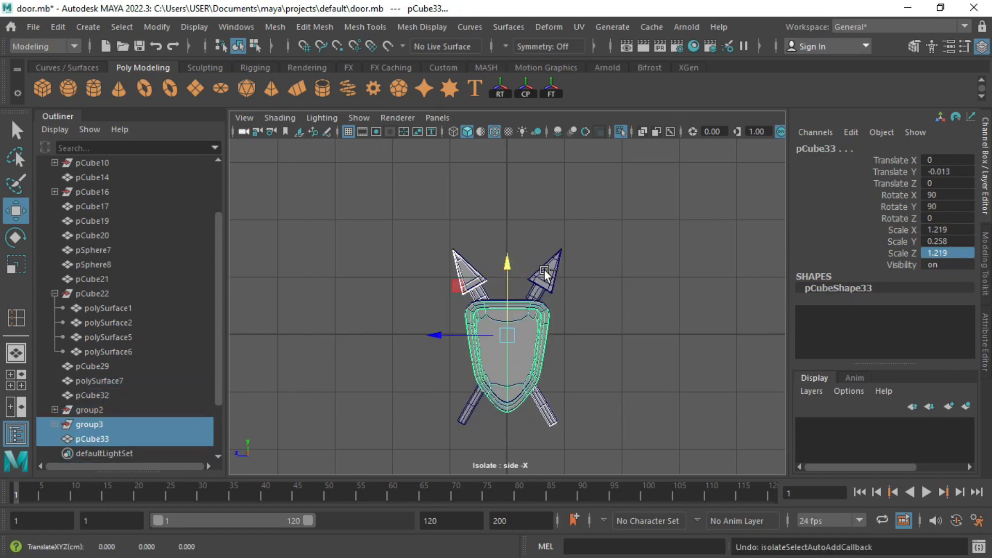
pyautogui.keyDown('shift'); pyautogui.click(557, 269); pyautogui.keyUp('shift')
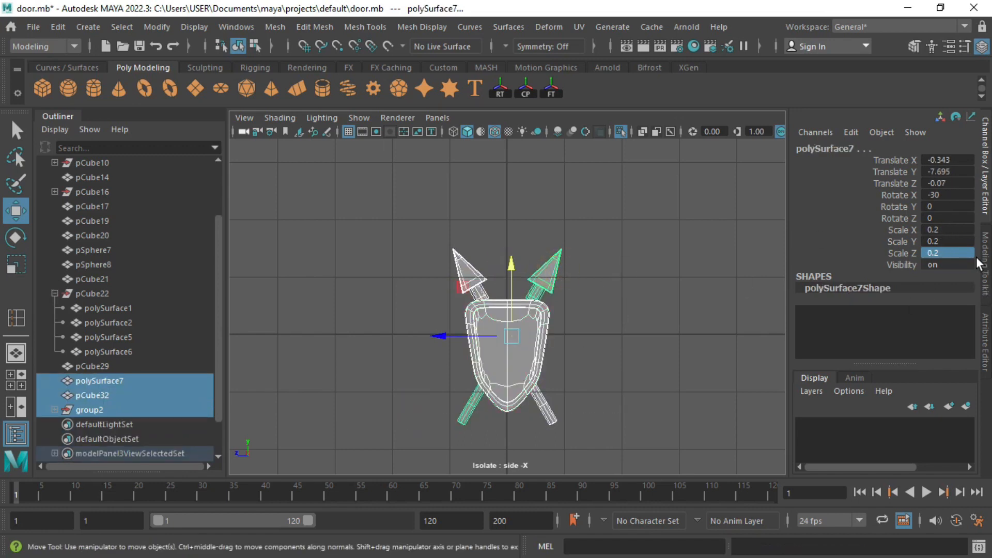
pyautogui.click(984, 261)
pyautogui.click(835, 332)
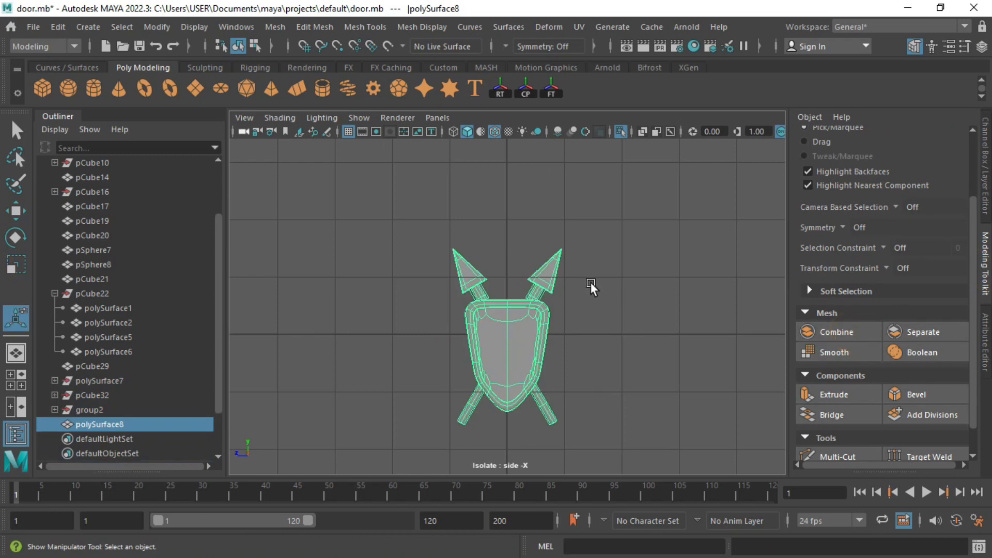
# Step: Scale the combined shield-and-spears emblem up uniformly and move it onto the door arch
pyautogui.hotkey('ctrl', '1')
pyautogui.scroll(-5, 591, 271)
pyautogui.press('r')
pyautogui.moveTo(488, 319); pyautogui.dragTo(570, 190)
pyautogui.press('w')
pyautogui.hotkey('ctrl', 'z')
pyautogui.press('space')
pyautogui.press('space')
pyautogui.press('f')
pyautogui.keyDown('alt'); pyautogui.moveTo(617, 225); pyautogui.dragTo(695, 230); pyautogui.keyUp('alt')
pyautogui.moveTo(579, 322); pyautogui.dragTo(612, 338)
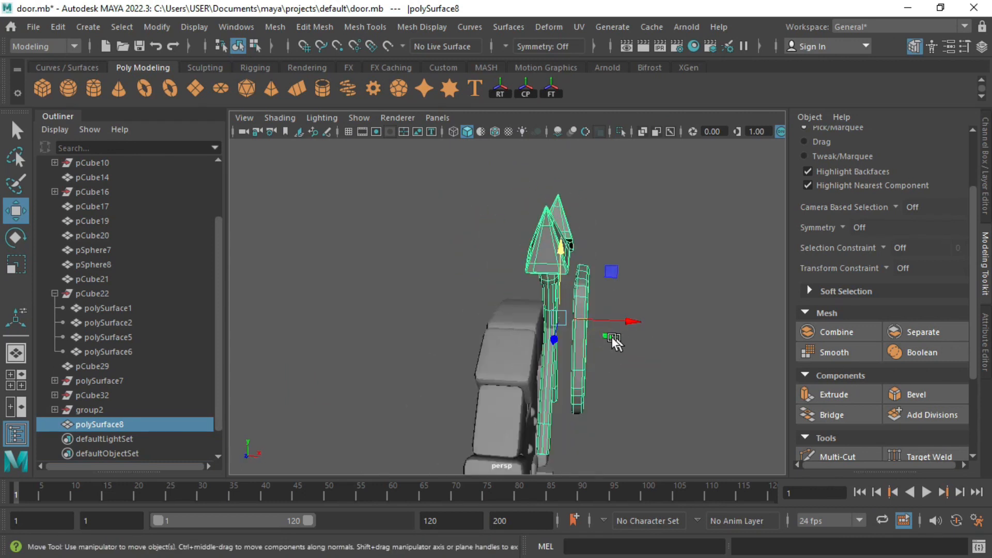
# Step: Separate the emblem into pieces and adjust the thin piece, leaving the arch and door pieces unselected
pyautogui.click(922, 332)
pyautogui.press('q')
pyautogui.click(590, 305)
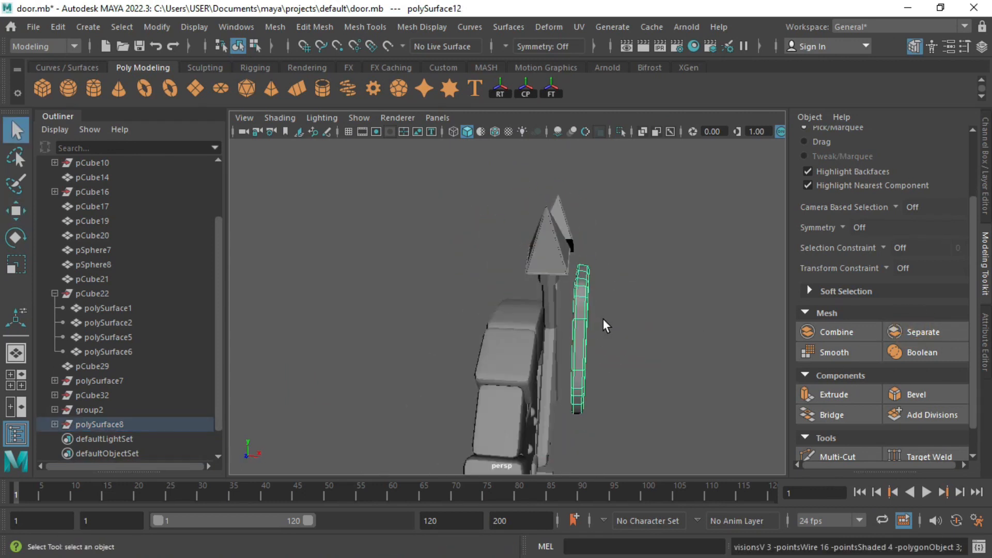
pyautogui.press('w')
pyautogui.press('f')
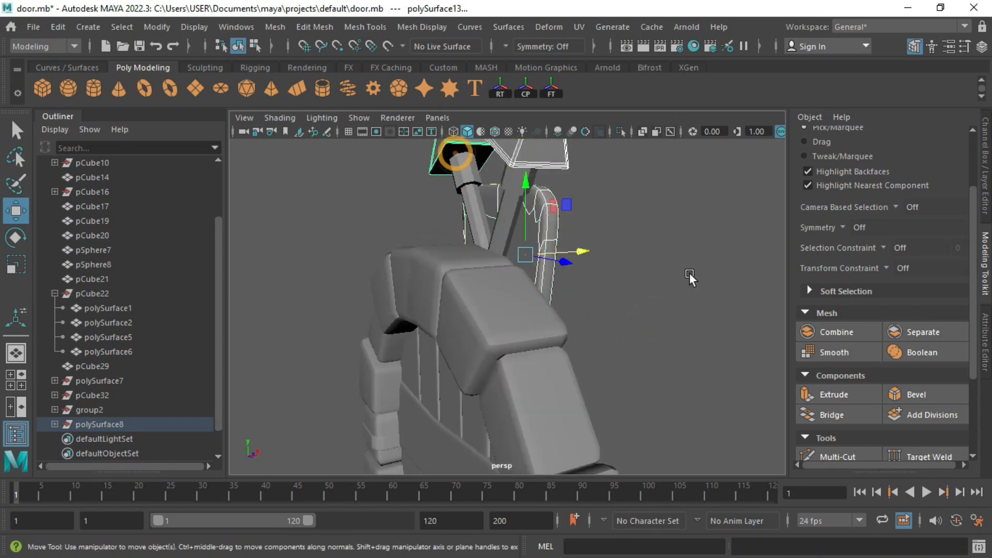
pyautogui.keyDown('alt'); pyautogui.moveTo(689, 273); pyautogui.dragTo(448, 311); pyautogui.keyUp('alt')
pyautogui.keyDown('shift'); pyautogui.click(447, 311); pyautogui.keyUp('shift')
pyautogui.keyDown('shift'); pyautogui.click(467, 435); pyautogui.keyUp('shift')
pyautogui.press('q')
pyautogui.keyDown('shift'); pyautogui.click(454, 404); pyautogui.keyUp('shift')
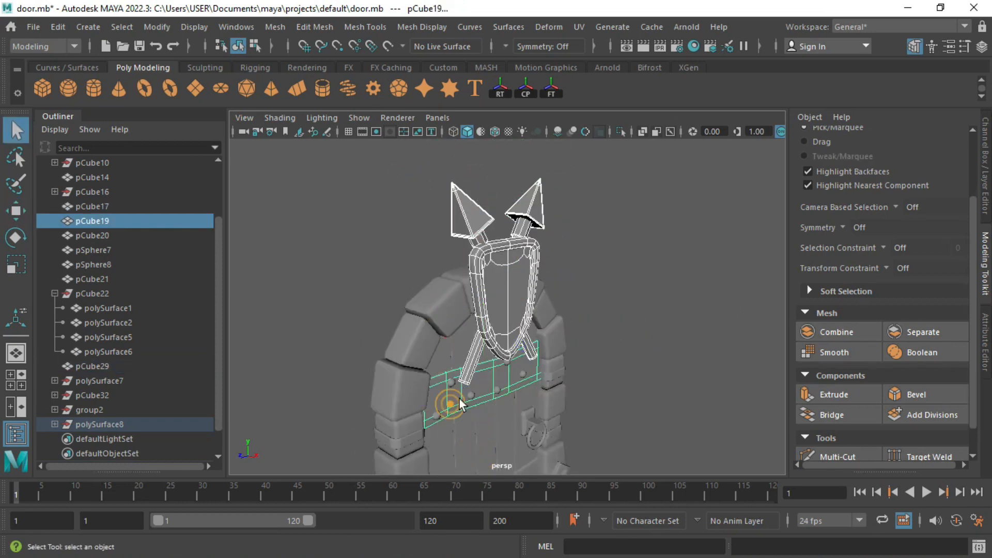
pyautogui.keyDown('alt'); pyautogui.moveTo(467, 395); pyautogui.dragTo(584, 380); pyautogui.keyUp('alt')
# Step: Combine the shield pieces back into one mesh, polySurface9, and move it along X beside the door
pyautogui.click(804, 337)
pyautogui.keyDown('alt'); pyautogui.moveTo(631, 333); pyautogui.dragTo(607, 279); pyautogui.keyUp('alt')
pyautogui.scroll(4, 535, 293)
pyautogui.press('w')
pyautogui.keyDown('alt'); pyautogui.moveTo(567, 310); pyautogui.dragTo(462, 323); pyautogui.keyUp('alt')
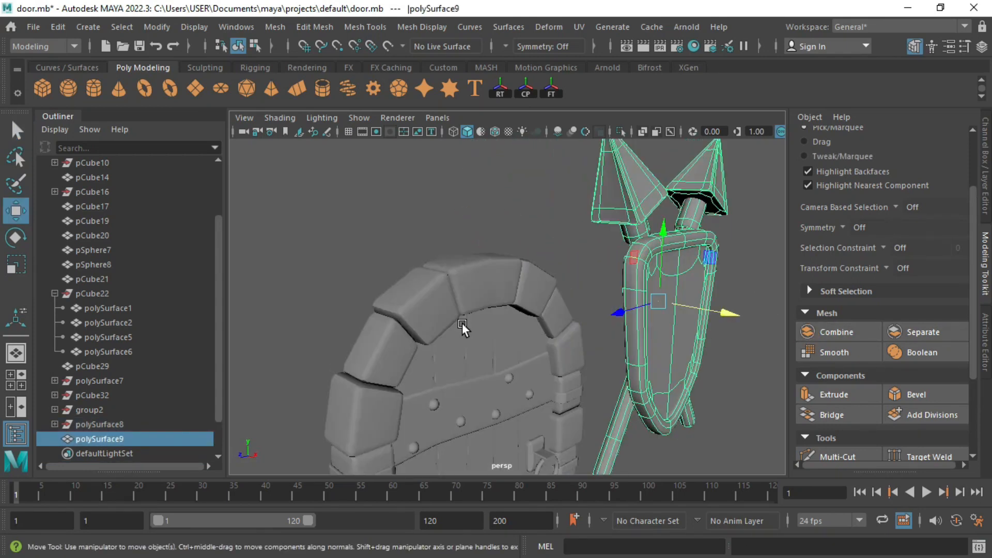
pyautogui.press('space')
pyautogui.press('space')
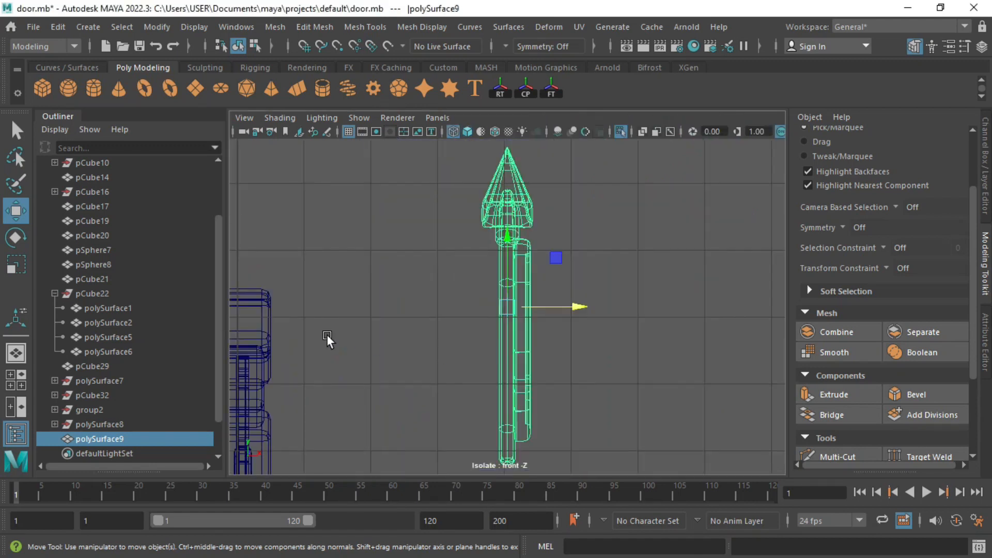
# Step: Draw a new CV curve, curve1, in the maximised front view
pyautogui.press('q')
pyautogui.click(326, 334)
pyautogui.click(88, 26)
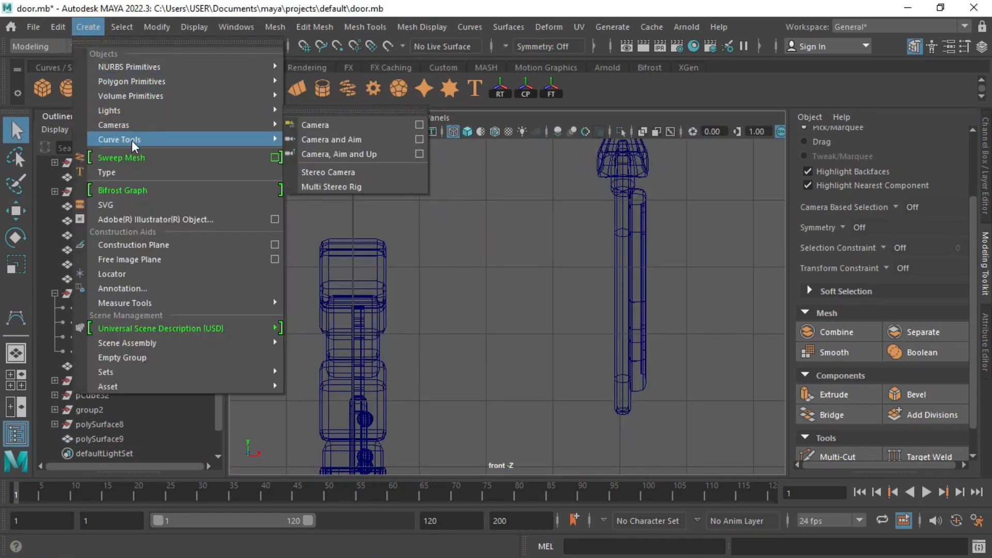
pyautogui.moveTo(150, 138)
pyautogui.click(309, 139)
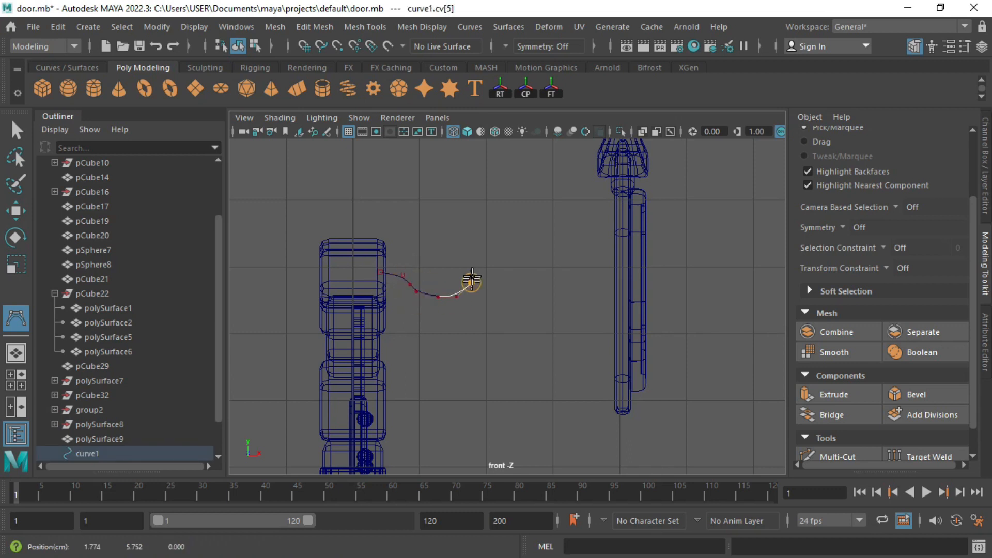
pyautogui.click(470, 255)
pyautogui.press('q')
# Step: Scale and move curve1's points into a J-shaped hook
pyautogui.moveTo(402, 284); pyautogui.dragTo(392, 237, button='right')
pyautogui.scroll(2, 403, 281)
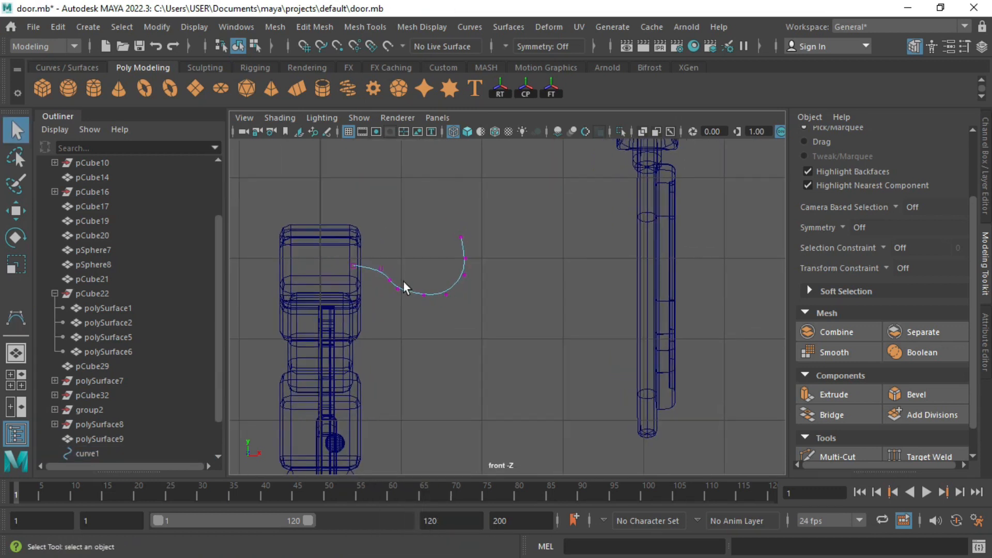
pyautogui.moveTo(396, 287); pyautogui.dragTo(396, 284)
pyautogui.press('r')
pyautogui.moveTo(369, 209); pyautogui.dragTo(379, 335)
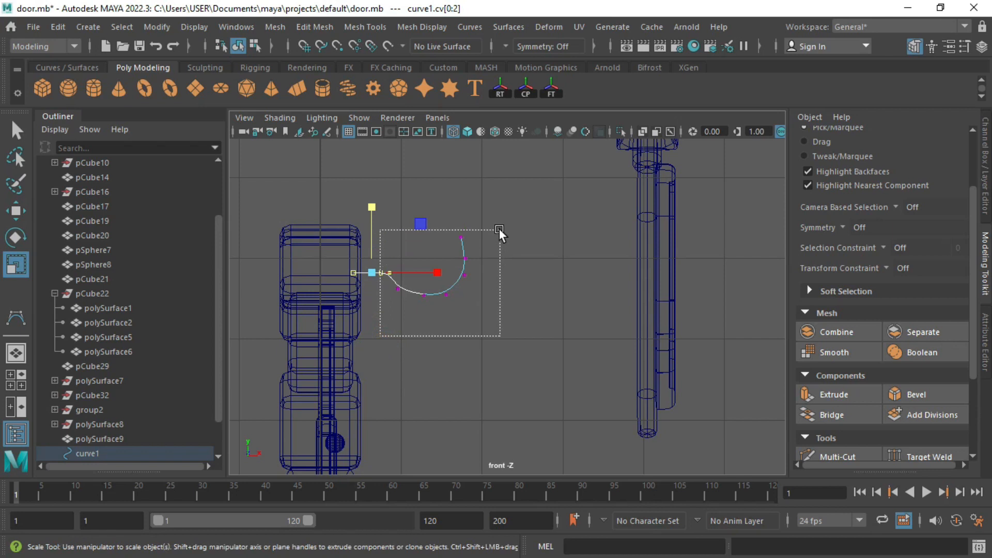
pyautogui.keyDown('shift'); pyautogui.moveTo(481, 284); pyautogui.dragTo(427, 237); pyautogui.keyUp('shift')
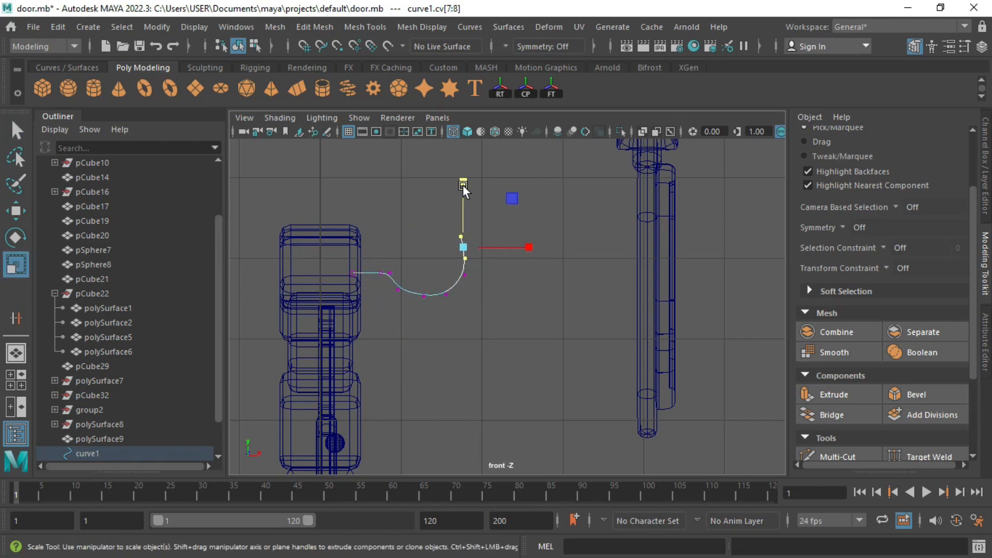
pyautogui.press('w')
pyautogui.moveTo(463, 186); pyautogui.dragTo(463, 198)
pyautogui.moveTo(321, 233); pyautogui.dragTo(405, 283)
pyautogui.moveTo(371, 209); pyautogui.dragTo(372, 195)
pyautogui.moveTo(372, 308); pyautogui.dragTo(488, 280)
pyautogui.keyDown('shift'); pyautogui.moveTo(518, 234); pyautogui.dragTo(454, 272); pyautogui.keyUp('shift')
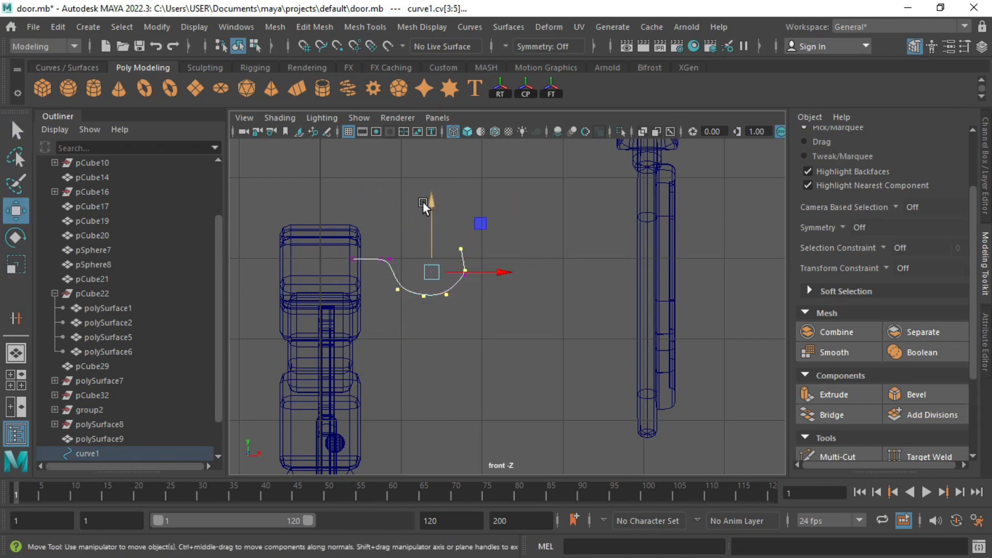
# Step: Center curve1's pivot and move it along Z beside the arch stones
pyautogui.press('q')
pyautogui.press('r')
pyautogui.press('w')
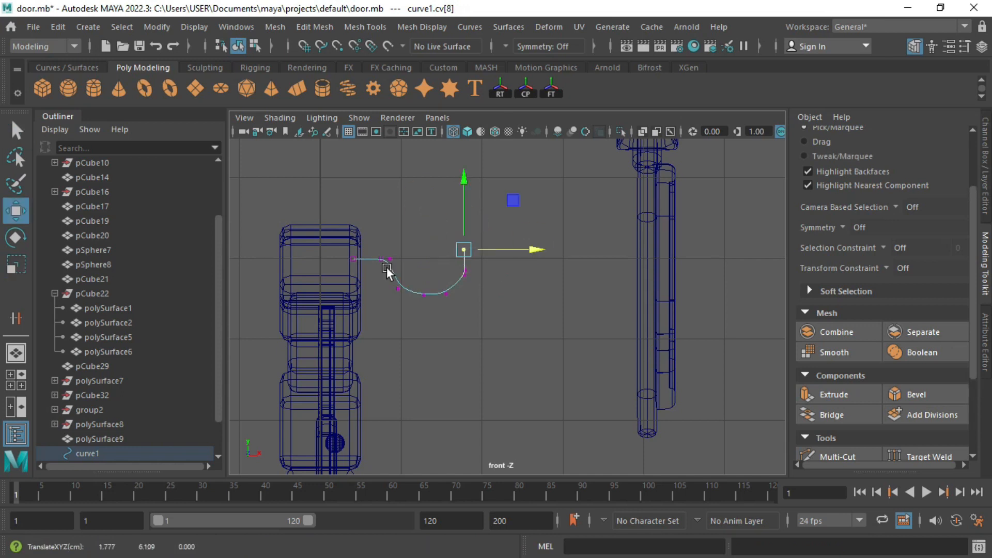
pyautogui.press('F8')
pyautogui.press('space')
pyautogui.press('space')
pyautogui.scroll(5, 370, 327)
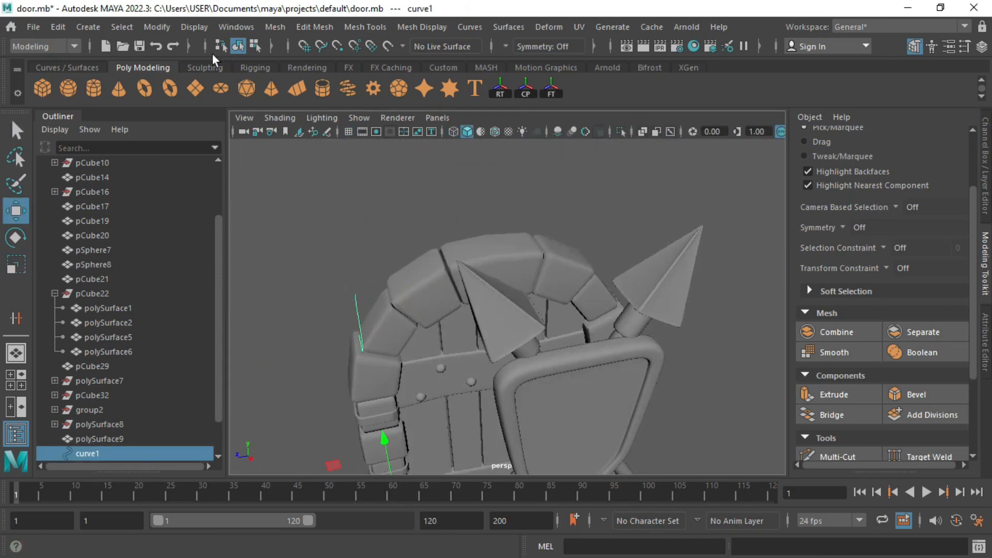
pyautogui.click(156, 27)
pyautogui.click(222, 142)
pyautogui.moveTo(426, 304); pyautogui.dragTo(444, 301)
pyautogui.press('f')
pyautogui.keyDown('alt'); pyautogui.moveTo(416, 325); pyautogui.dragTo(463, 294); pyautogui.keyUp('alt')
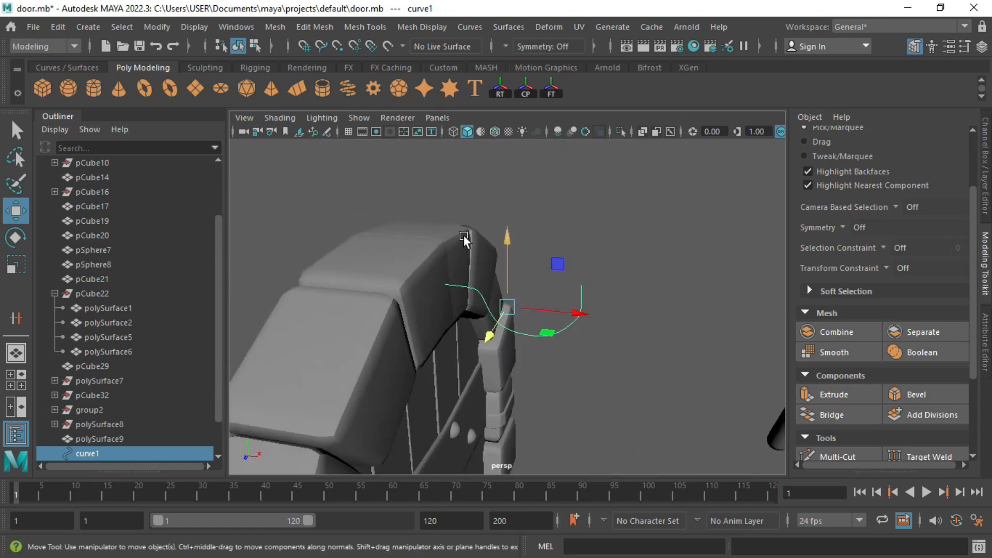
# Step: Create a polygon cylinder and V-snap it onto the start of curve1
pyautogui.click(98, 82)
pyautogui.scroll(-8, 453, 306)
pyautogui.keyDown('shift'); pyautogui.click(528, 296); pyautogui.keyUp('shift')
pyautogui.hotkey('ctrl', '1')
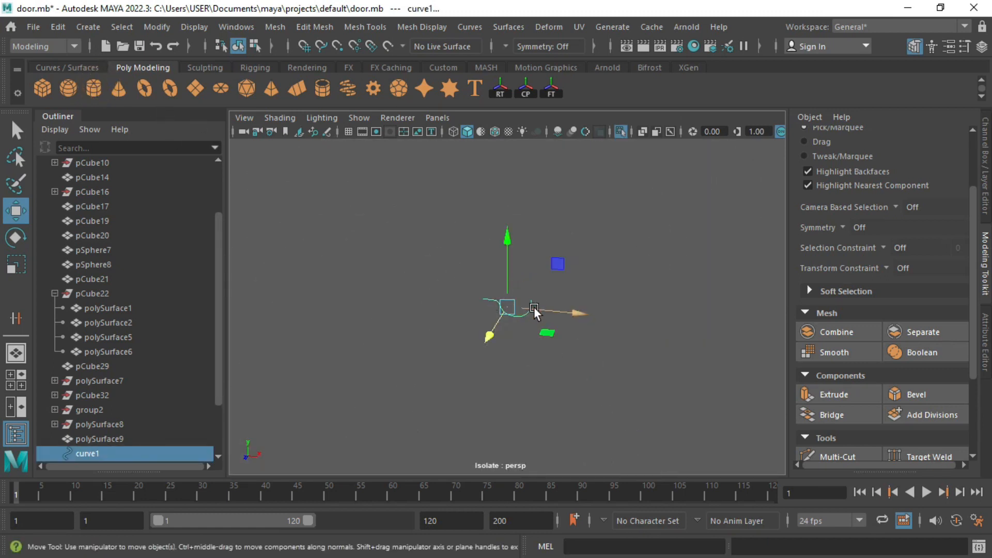
pyautogui.scroll(-4, 534, 307)
pyautogui.keyDown('alt'); pyautogui.moveTo(534, 307); pyautogui.dragTo(539, 323); pyautogui.keyUp('alt')
pyautogui.click(485, 403)
pyautogui.press('v')
pyautogui.moveTo(482, 417); pyautogui.dragTo(504, 312)
pyautogui.press('f')
pyautogui.keyDown('alt'); pyautogui.moveTo(551, 277); pyautogui.dragTo(496, 282); pyautogui.keyUp('alt')
# Step: Delete all cylinder faces except the top and shrink that face to about a quarter
pyautogui.click(983, 332)
pyautogui.click(803, 143)
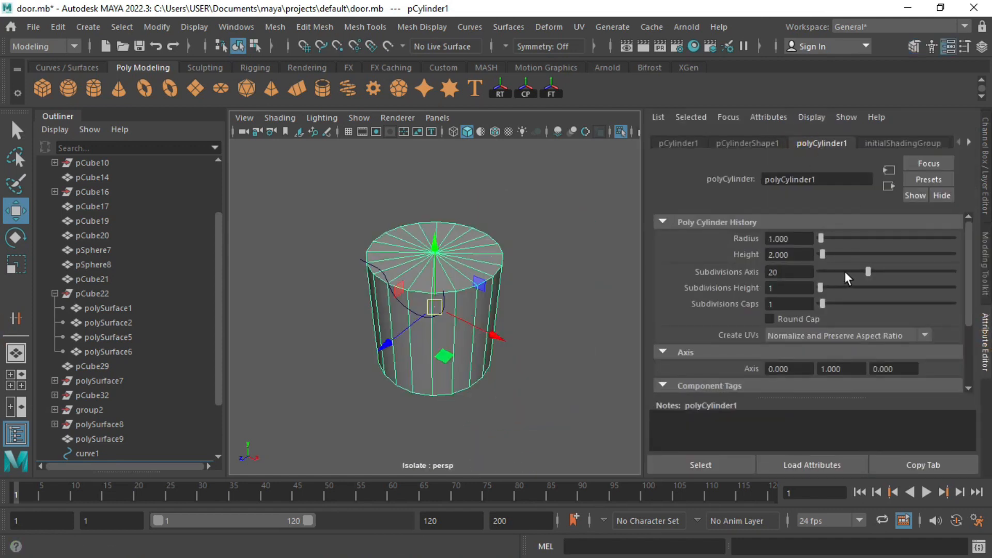
pyautogui.moveTo(440, 233); pyautogui.dragTo(428, 277, button='right')
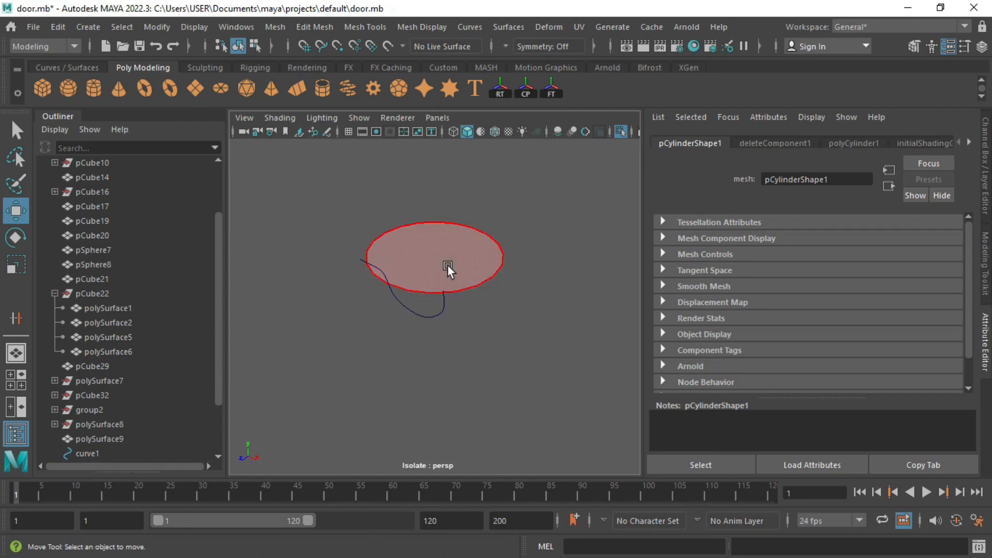
pyautogui.click(449, 266)
pyautogui.press('r')
pyautogui.moveTo(444, 294); pyautogui.dragTo(372, 228)
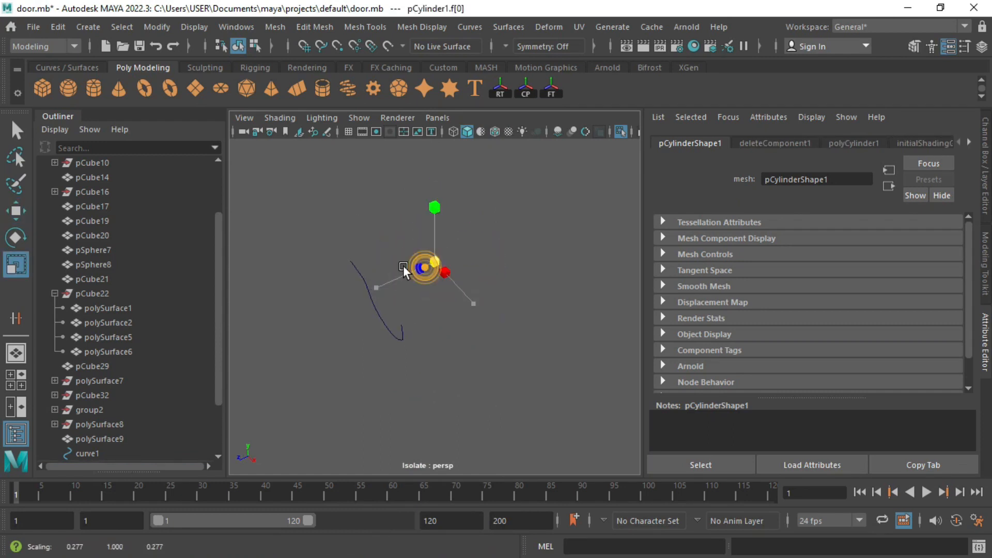
# Step: Reposition the remaining face along X and Z and shrink it further
pyautogui.press('w')
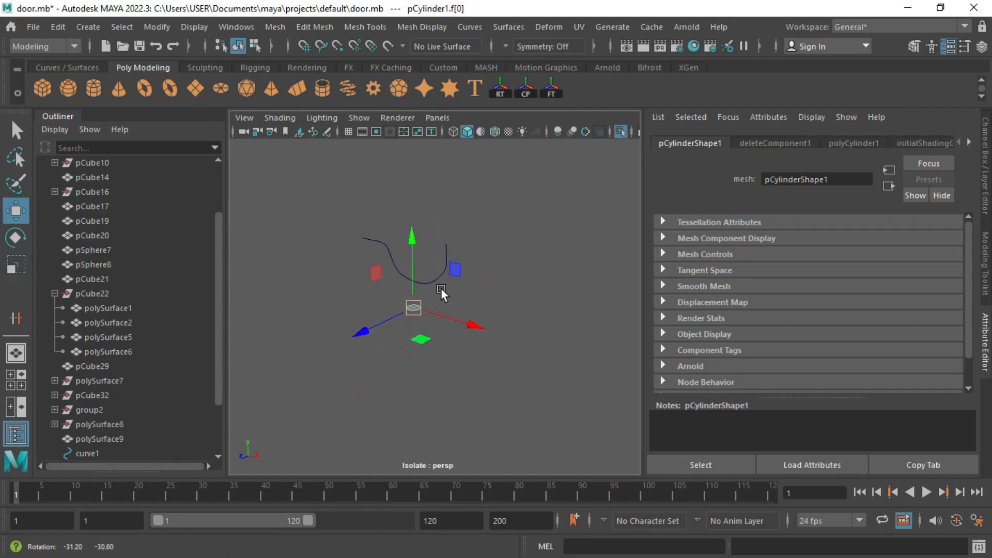
pyautogui.keyDown('alt'); pyautogui.moveTo(441, 196); pyautogui.dragTo(456, 189); pyautogui.keyUp('alt')
pyautogui.moveTo(518, 252); pyautogui.dragTo(392, 310)
pyautogui.moveTo(374, 346); pyautogui.dragTo(354, 354)
pyautogui.press('r')
pyautogui.moveTo(429, 318)
pyautogui.mouseDown()
pyautogui.moveTo(414, 316)
pyautogui.moveTo(437, 310)
pyautogui.mouseUp()
pyautogui.moveTo(437, 310); pyautogui.dragTo(421, 316)
pyautogui.press('w')
pyautogui.moveTo(491, 345); pyautogui.dragTo(483, 341)
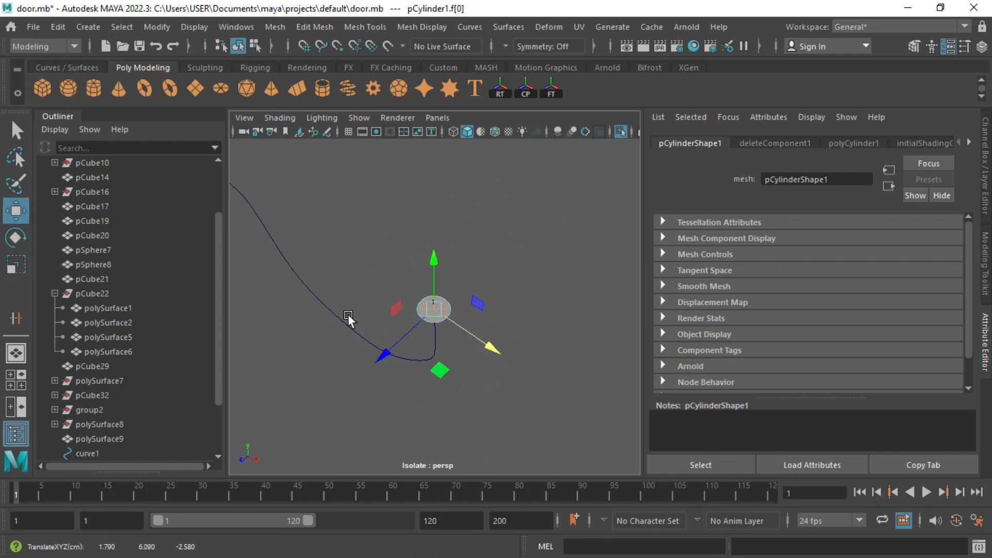
# Step: Extrude the face along curve1 with 25 divisions to form the hook tube
pyautogui.keyDown('shift'); pyautogui.click(346, 320); pyautogui.keyUp('shift')
pyautogui.hotkey('ctrl', 'e')
pyautogui.moveTo(254, 205); pyautogui.dragTo(428, 231)
pyautogui.keyDown('alt'); pyautogui.moveTo(312, 270); pyautogui.dragTo(439, 246); pyautogui.keyUp('alt')
pyautogui.keyDown('alt'); pyautogui.moveTo(443, 242); pyautogui.dragTo(622, 197, button='middle'); pyautogui.keyUp('alt')
# Step: Raise the extrusion to 100 divisions and delete the leftover straight bar faces
pyautogui.keyDown('alt'); pyautogui.moveTo(363, 287); pyautogui.dragTo(349, 320, button='middle'); pyautogui.keyUp('alt')
pyautogui.keyDown('alt'); pyautogui.moveTo(349, 314); pyautogui.dragTo(357, 294); pyautogui.keyUp('alt')
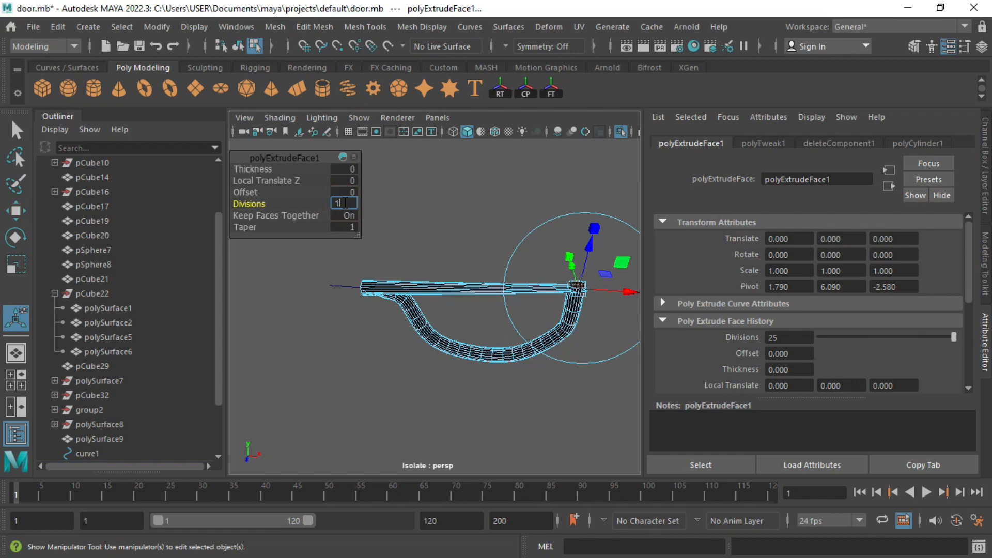
pyautogui.press('Return')
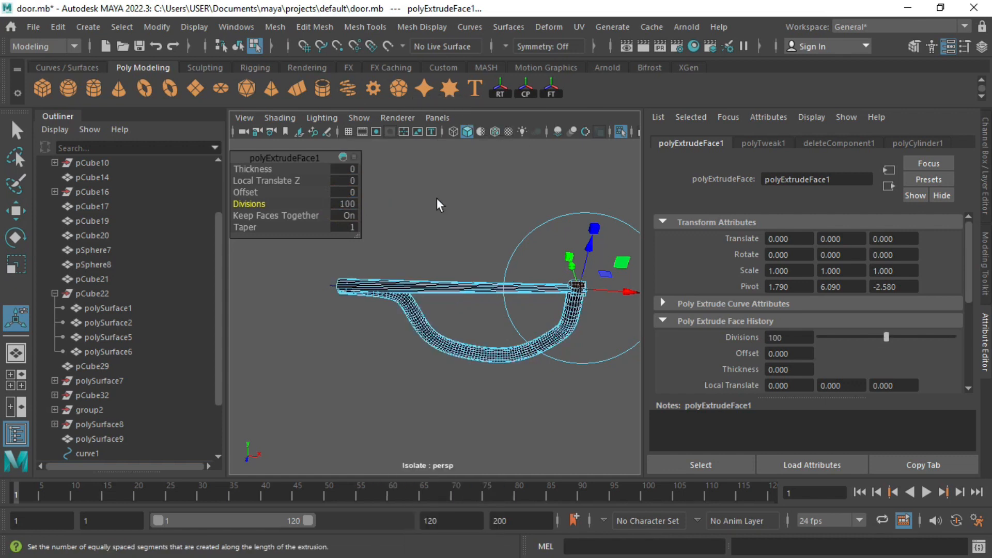
pyautogui.press('q')
pyautogui.press('Delete')
# Step: Delete the edge loop at the tube's right end
pyautogui.keyDown('alt'); pyautogui.moveTo(576, 347); pyautogui.dragTo(471, 353, button='middle'); pyautogui.keyUp('alt')
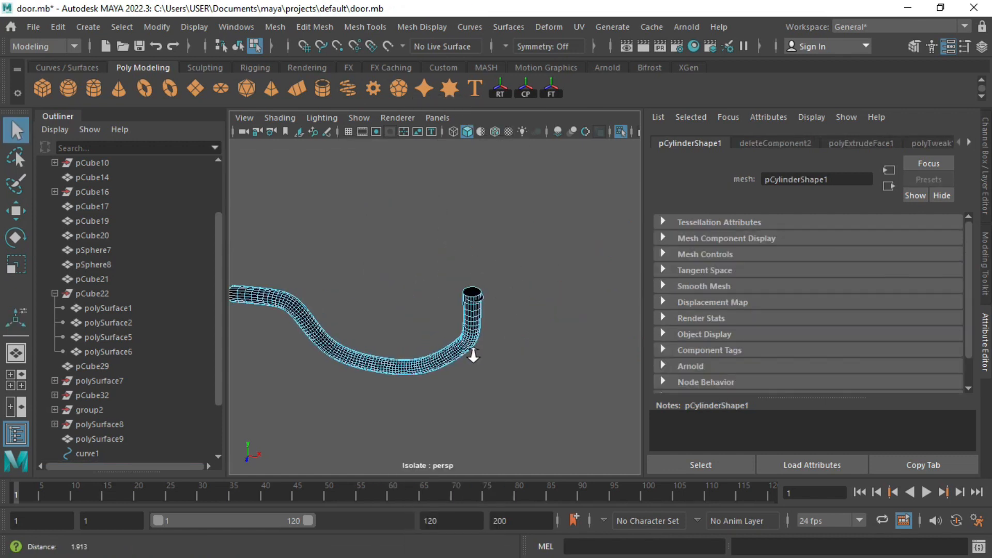
pyautogui.keyDown('alt'); pyautogui.moveTo(472, 353); pyautogui.dragTo(579, 279, button='right'); pyautogui.keyUp('alt')
pyautogui.keyDown('alt'); pyautogui.moveTo(578, 279); pyautogui.dragTo(436, 305, button='middle'); pyautogui.keyUp('alt')
pyautogui.doubleClick(414, 318)
pyautogui.press('Delete')
# Step: Cap the tube's open end with Mesh > Fill Hole
pyautogui.keyDown('alt'); pyautogui.moveTo(401, 316); pyautogui.dragTo(350, 350); pyautogui.keyUp('alt')
pyautogui.keyDown('alt'); pyautogui.moveTo(306, 346); pyautogui.dragTo(325, 344, button='right'); pyautogui.keyUp('alt')
pyautogui.keyDown('alt'); pyautogui.moveTo(268, 347); pyautogui.dragTo(383, 307, button='middle'); pyautogui.keyUp('alt')
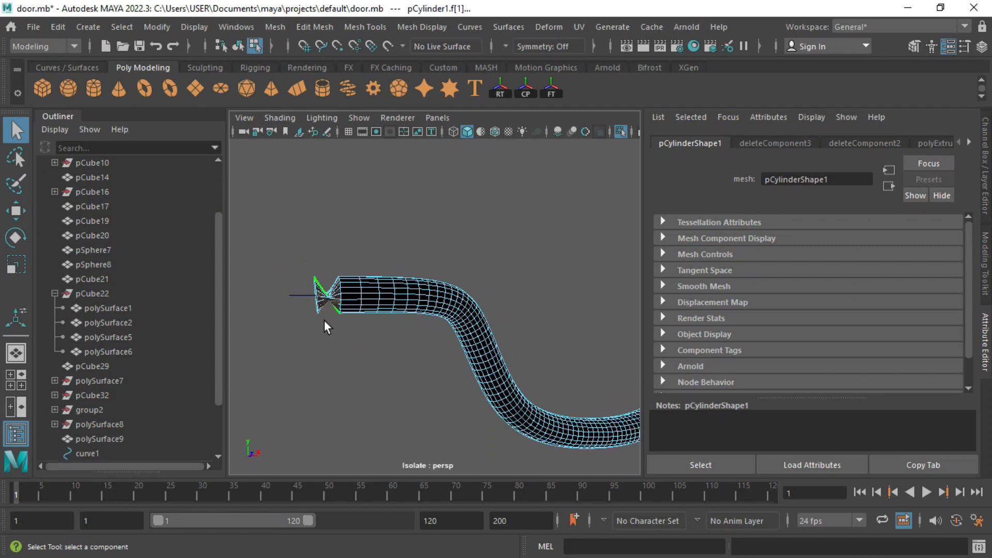
pyautogui.keyDown('alt'); pyautogui.moveTo(389, 321); pyautogui.dragTo(437, 314); pyautogui.keyUp('alt')
pyautogui.rightClick(395, 253)
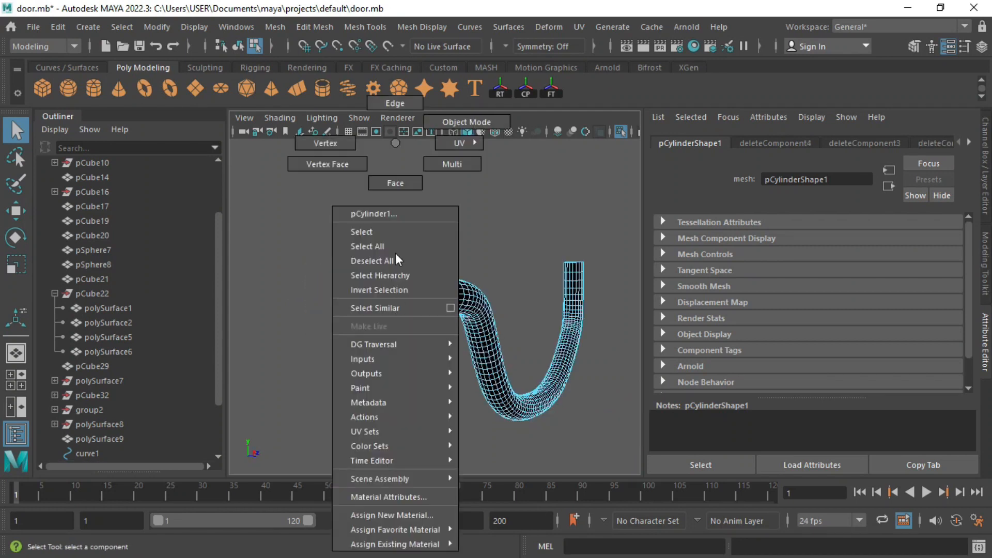
pyautogui.click(391, 102)
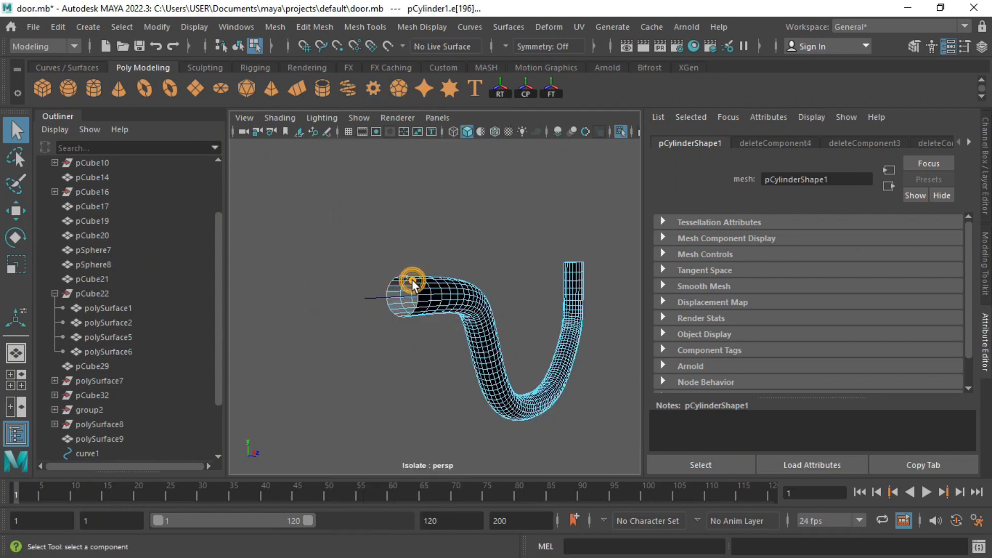
pyautogui.click(351, 28)
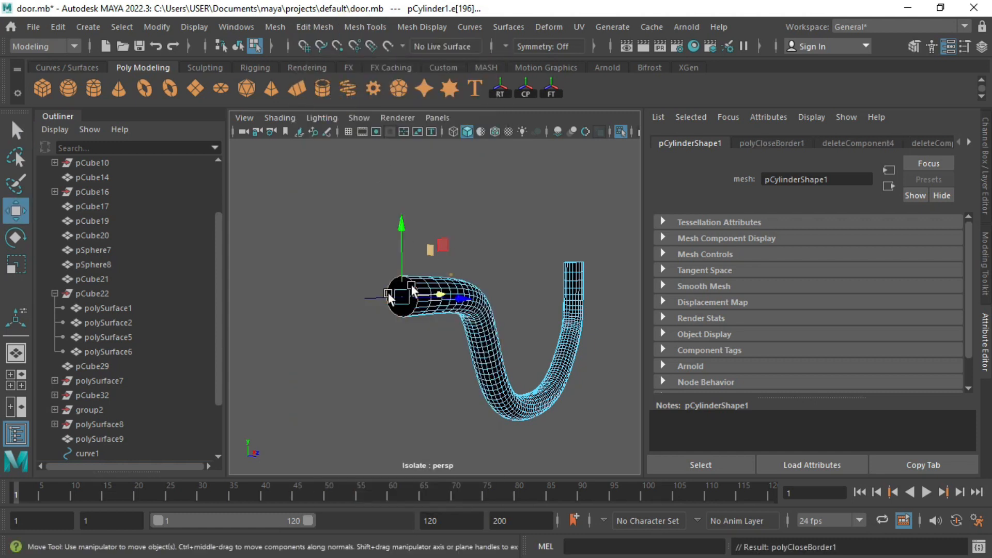
pyautogui.keyDown('alt'); pyautogui.moveTo(420, 241); pyautogui.dragTo(450, 273); pyautogui.keyUp('alt')
pyautogui.moveTo(389, 297); pyautogui.dragTo(478, 149, button='right')
# Step: Reverse the hook tube's normals with Mesh Display > Reverse
pyautogui.click(439, 25)
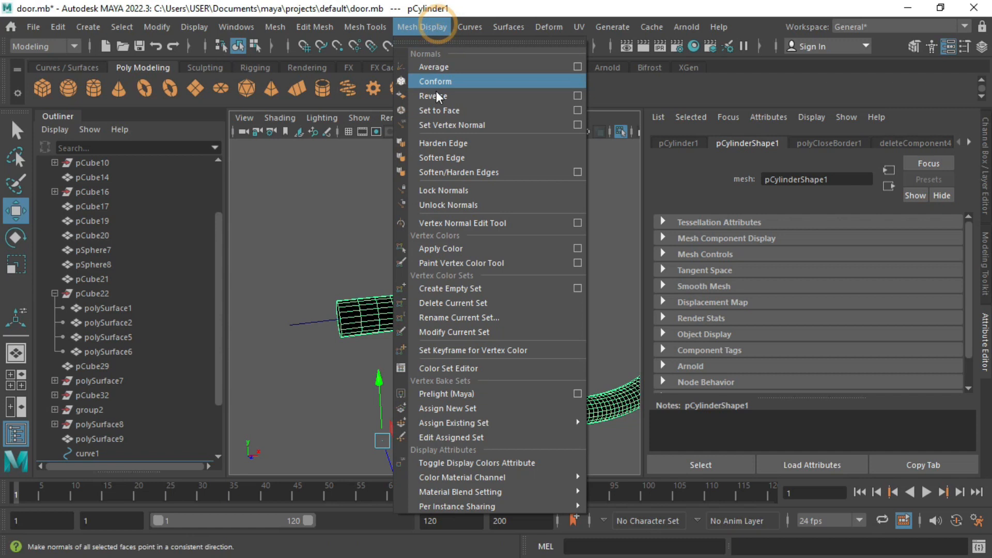
pyautogui.click(439, 96)
pyautogui.scroll(-4, 498, 228)
pyautogui.click(444, 287)
# Step: In the front view, adjust curve1's points along the bend to refine the hook shape
pyautogui.keyDown('alt'); pyautogui.moveTo(497, 311); pyautogui.dragTo(483, 301); pyautogui.keyUp('alt')
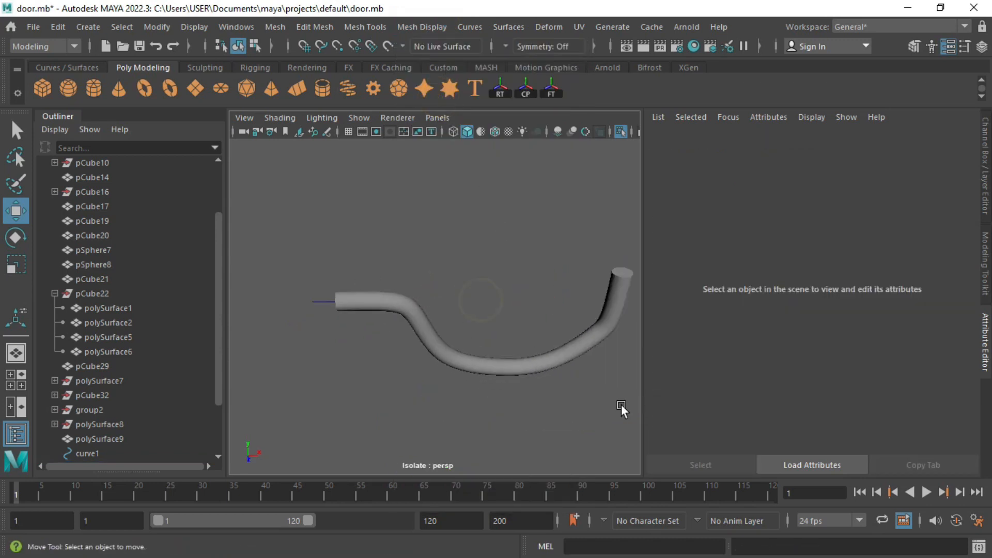
pyautogui.moveTo(621, 404); pyautogui.dragTo(509, 341)
pyautogui.press('space')
pyautogui.press('space')
pyautogui.keyDown('alt'); pyautogui.moveTo(357, 269); pyautogui.dragTo(391, 262, button='middle'); pyautogui.keyUp('alt')
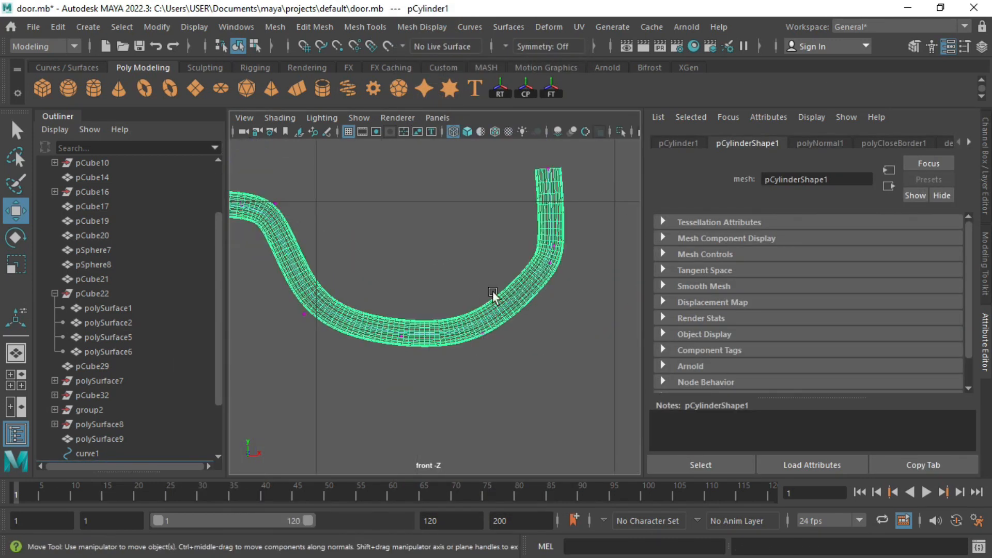
pyautogui.keyDown('alt'); pyautogui.moveTo(492, 294); pyautogui.dragTo(332, 222, button='middle'); pyautogui.keyUp('alt')
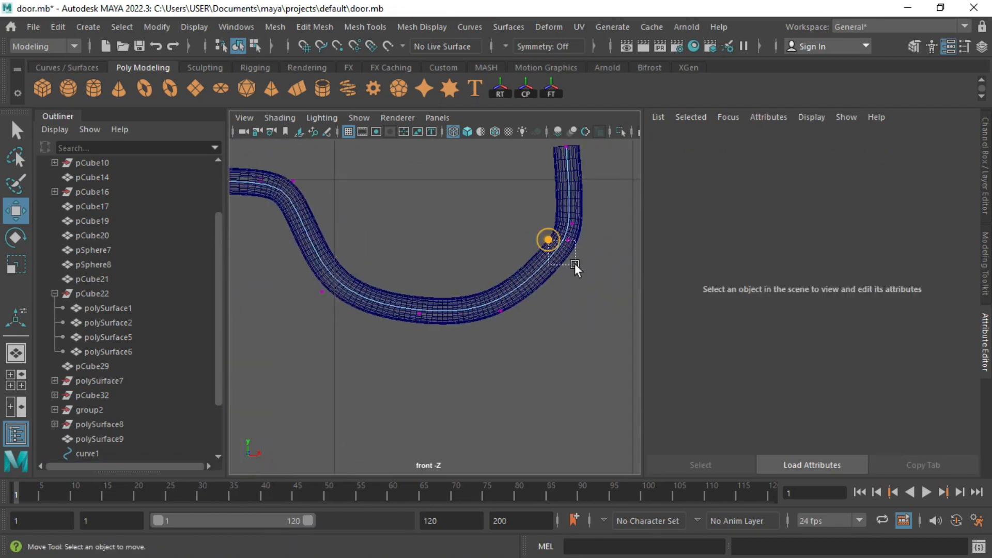
pyautogui.click(559, 250)
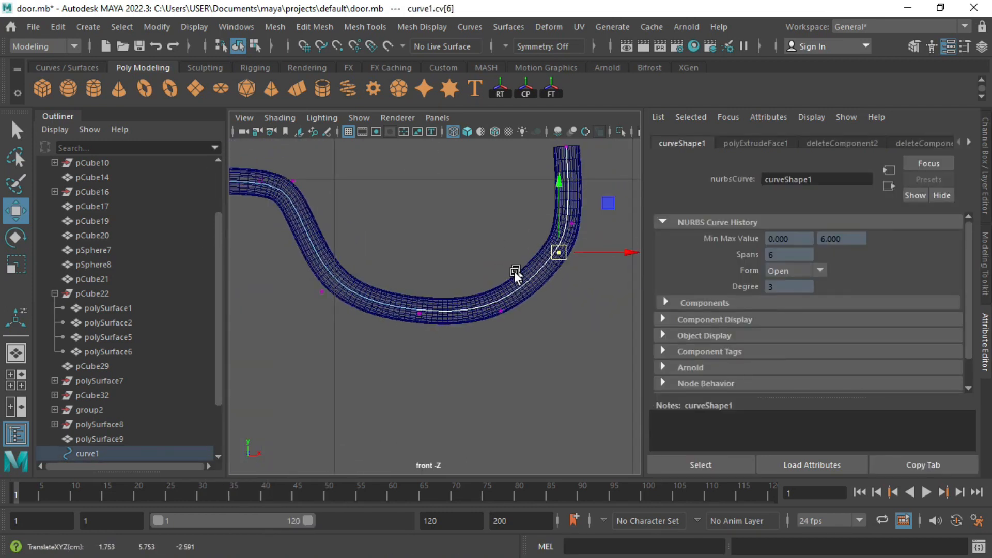
pyautogui.click(570, 255)
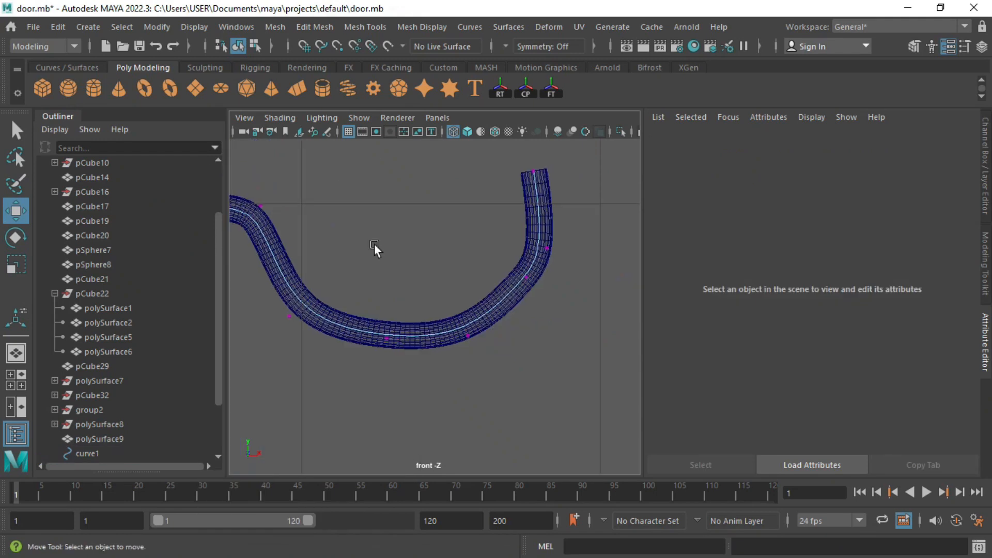
pyautogui.click(525, 295)
pyautogui.click(375, 345)
pyautogui.click(284, 311)
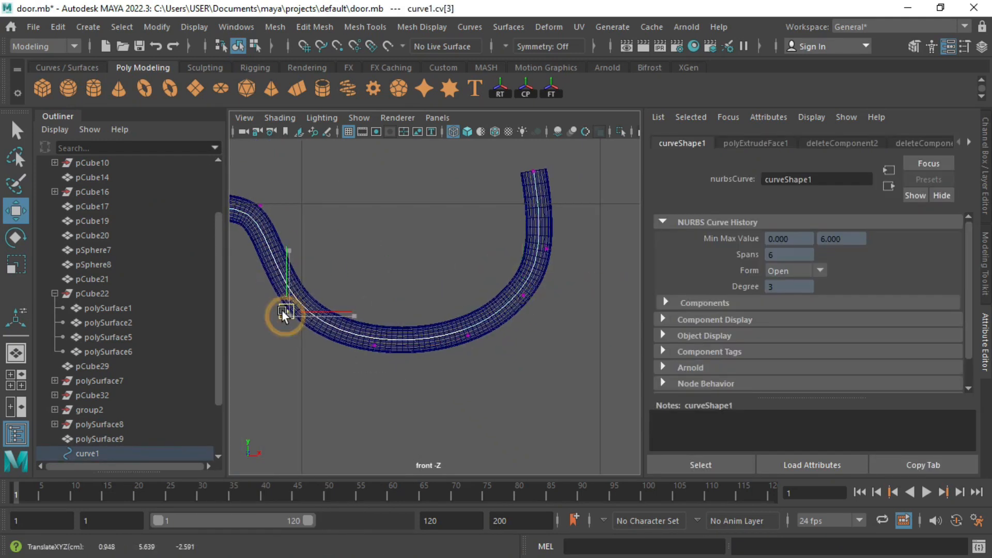
pyautogui.scroll(-5, 477, 253)
pyautogui.moveTo(488, 308); pyautogui.dragTo(490, 311)
# Step: Delete the construction history of the curve and tube via Edit > Delete by Type > History
pyautogui.click(58, 27)
pyautogui.moveTo(119, 202)
pyautogui.click(279, 202)
pyautogui.click(461, 283)
pyautogui.scroll(-2, 132, 382)
# Step: Delete the guide curve curve1
pyautogui.click(124, 380)
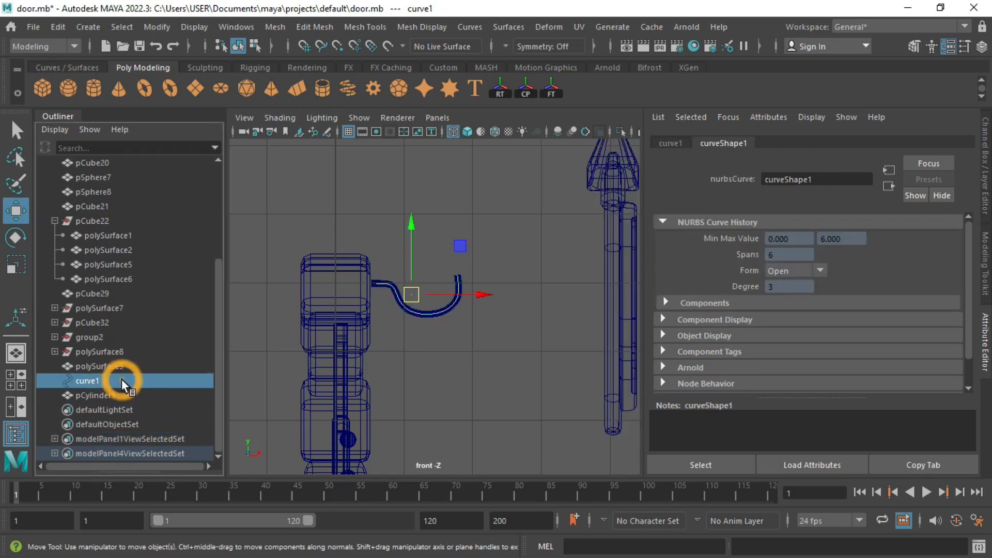
pyautogui.press('Delete')
pyautogui.click(123, 395)
# Step: Center the pivot on hook tube pCylinder1 and scale it down to 0.565
pyautogui.click(161, 28)
pyautogui.click(213, 138)
pyautogui.press('f')
pyautogui.scroll(-6, 443, 283)
pyautogui.press('r')
pyautogui.moveTo(434, 307); pyautogui.dragTo(340, 359)
# Step: Move polySurface9 left onto the side of the door
pyautogui.press('space')
pyautogui.scroll(-5, 340, 359)
pyautogui.keyDown('alt'); pyautogui.moveTo(568, 227); pyautogui.dragTo(436, 267); pyautogui.keyUp('alt')
pyautogui.click(566, 259)
pyautogui.hotkey('ctrl', 'z')
pyautogui.keyDown('alt'); pyautogui.moveTo(424, 307); pyautogui.dragTo(447, 315); pyautogui.keyUp('alt')
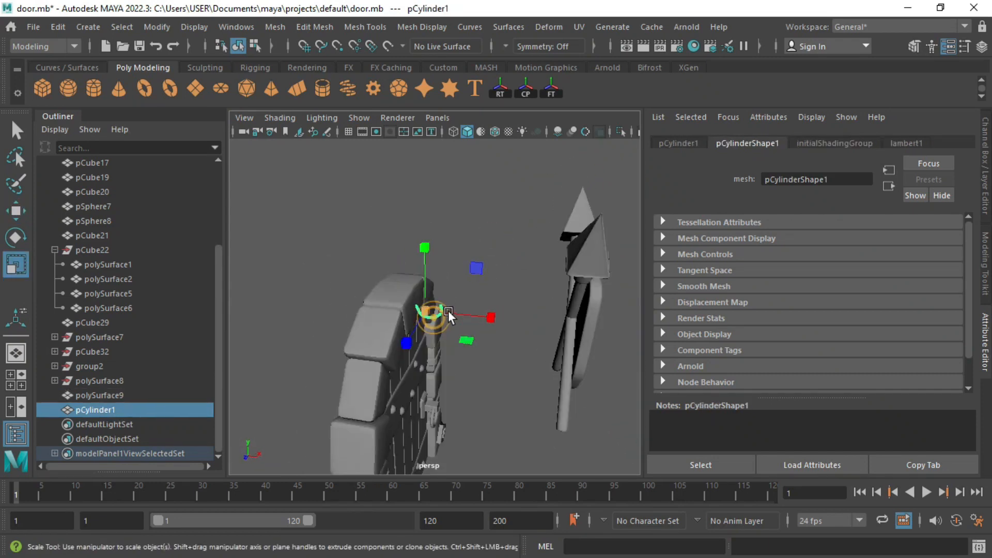
pyautogui.click(420, 273)
pyautogui.hotkey('ctrl', 'z')
pyautogui.moveTo(429, 244); pyautogui.dragTo(429, 248)
pyautogui.keyDown('alt'); pyautogui.moveTo(537, 269); pyautogui.dragTo(575, 252); pyautogui.keyUp('alt')
pyautogui.click(580, 251)
pyautogui.moveTo(580, 296); pyautogui.dragTo(458, 297)
pyautogui.keyDown('alt'); pyautogui.moveTo(509, 289); pyautogui.dragTo(490, 290); pyautogui.keyUp('alt')
# Step: Isolate the hook tube with polySurface9 and move the hook along Z, X and Y into place
pyautogui.keyDown('shift'); pyautogui.click(418, 318); pyautogui.keyUp('shift')
pyautogui.hotkey('ctrl', '1')
pyautogui.keyDown('alt'); pyautogui.moveTo(443, 327); pyautogui.dragTo(462, 341); pyautogui.keyUp('alt')
pyautogui.scroll(4, 481, 335)
pyautogui.click(480, 335)
pyautogui.press('r')
pyautogui.keyDown('alt'); pyautogui.moveTo(359, 343); pyautogui.dragTo(316, 396); pyautogui.keyUp('alt')
pyautogui.press('w')
pyautogui.moveTo(512, 342); pyautogui.dragTo(492, 344)
pyautogui.keyDown('alt'); pyautogui.moveTo(405, 323); pyautogui.dragTo(491, 305); pyautogui.keyUp('alt')
pyautogui.moveTo(411, 364); pyautogui.dragTo(396, 366)
pyautogui.moveTo(448, 293); pyautogui.dragTo(448, 261)
pyautogui.keyDown('alt'); pyautogui.moveTo(400, 313); pyautogui.dragTo(320, 306); pyautogui.keyUp('alt')
pyautogui.moveTo(499, 332); pyautogui.dragTo(505, 331)
pyautogui.keyDown('alt'); pyautogui.moveTo(441, 353); pyautogui.dragTo(518, 317); pyautogui.keyUp('alt')
# Step: Show all scene objects again, check the door side and deselect everything
pyautogui.click(473, 369)
pyautogui.hotkey('ctrl', 'z')
pyautogui.keyDown('shift'); pyautogui.click(463, 369); pyautogui.keyUp('shift')
pyautogui.scroll(-3, 456, 367)
pyautogui.hotkey('ctrl', '1')
pyautogui.moveTo(361, 306); pyautogui.dragTo(454, 282)
pyautogui.click(349, 323)
# Step: Create a new polygon cube, pCube33, and frame it in the view
pyautogui.keyDown('alt'); pyautogui.moveTo(451, 278); pyautogui.dragTo(446, 280, button='middle'); pyautogui.keyUp('alt')
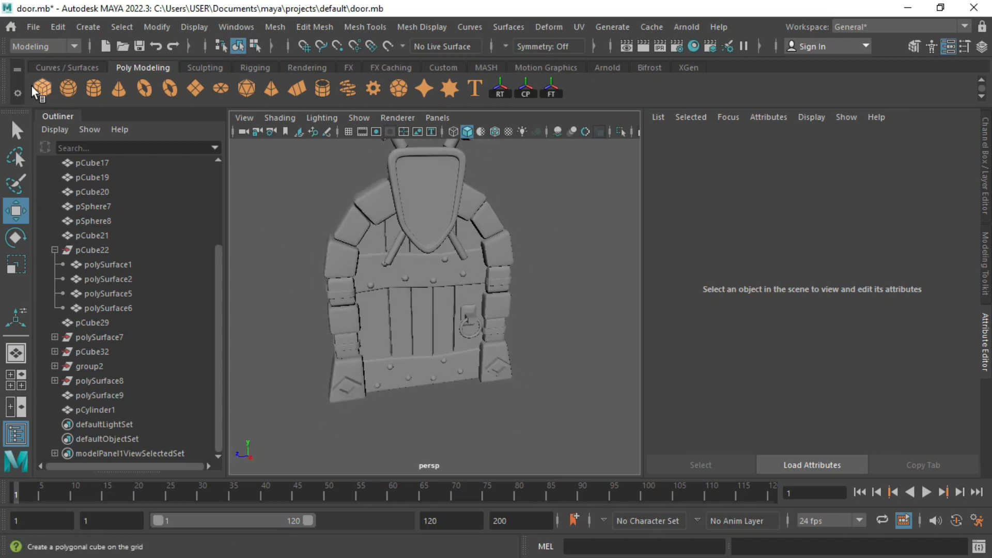
pyautogui.click(34, 87)
pyautogui.press('space')
pyautogui.press('space')
pyautogui.press('f')
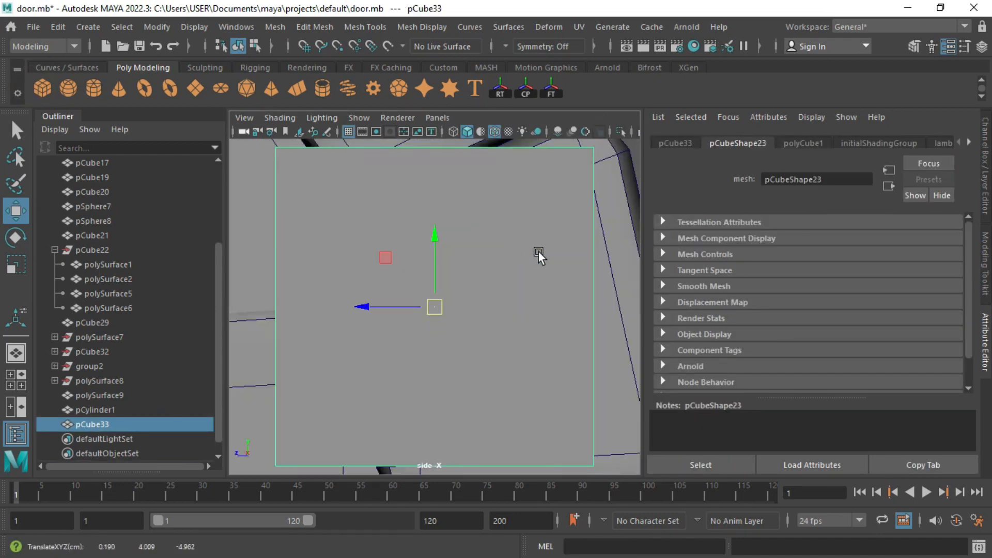
pyautogui.scroll(-5, 415, 302)
pyautogui.press('r')
pyautogui.press('w')
pyautogui.press('space')
pyautogui.press('space')
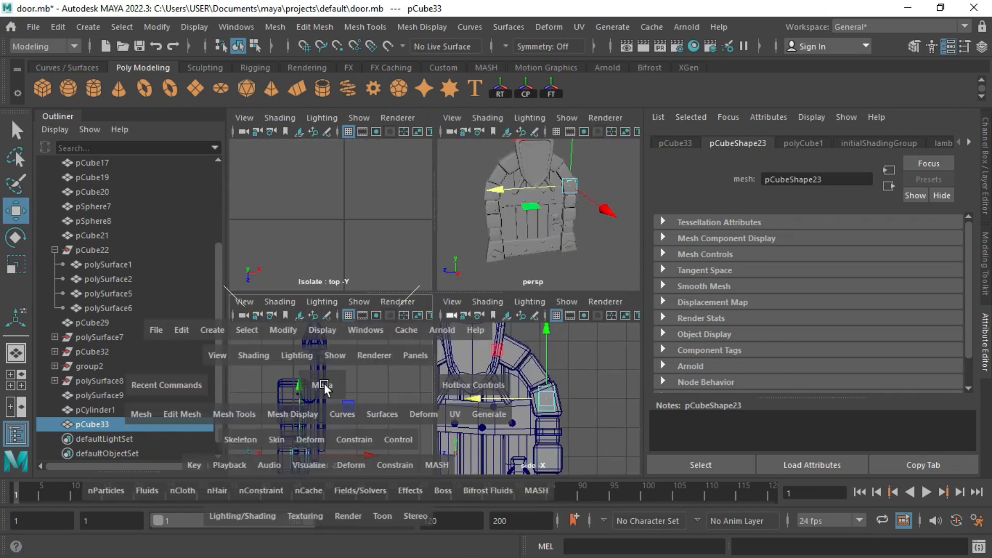
# Step: Shrink the cube and position it beside the door in the front view
pyautogui.scroll(-5, 443, 312)
pyautogui.press('r')
pyautogui.moveTo(437, 308); pyautogui.dragTo(421, 308)
pyautogui.moveTo(436, 242); pyautogui.dragTo(437, 231)
pyautogui.press('w')
pyautogui.moveTo(506, 309); pyautogui.dragTo(529, 308)
pyautogui.moveTo(460, 235); pyautogui.dragTo(434, 242)
# Step: Stretch the cube along Y, shift it up and rotate it about X
pyautogui.press('space')
pyautogui.press('space')
pyautogui.press('f')
pyautogui.press('r')
pyautogui.keyDown('alt'); pyautogui.moveTo(380, 292); pyautogui.dragTo(450, 291); pyautogui.keyUp('alt')
pyautogui.moveTo(434, 252); pyautogui.dragTo(438, 227)
pyautogui.press('w')
pyautogui.keyDown('alt'); pyautogui.moveTo(421, 279); pyautogui.dragTo(350, 275); pyautogui.keyUp('alt')
pyautogui.press('e')
pyautogui.moveTo(376, 243); pyautogui.dragTo(394, 232)
pyautogui.keyDown('alt'); pyautogui.moveTo(401, 297); pyautogui.dragTo(575, 257); pyautogui.keyUp('alt')
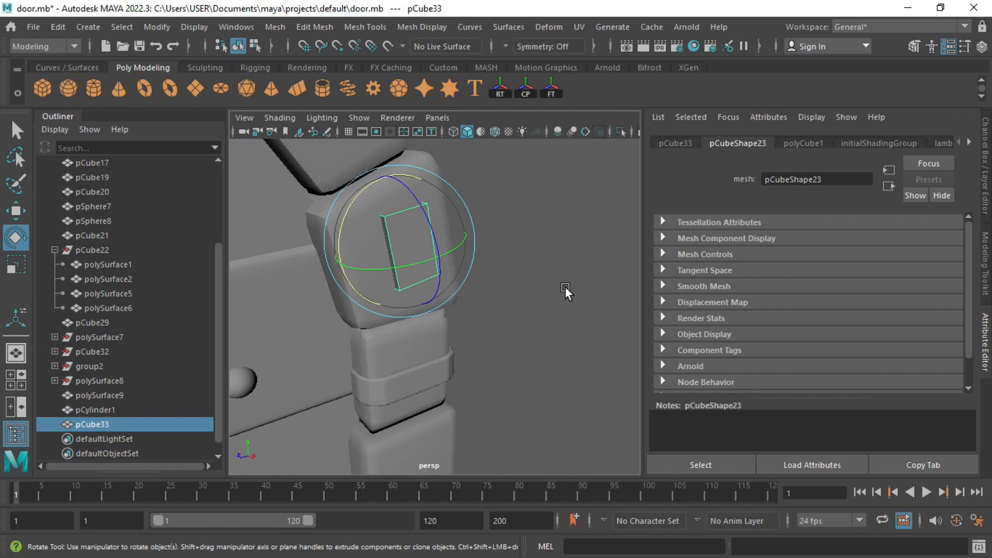
pyautogui.keyDown('alt'); pyautogui.moveTo(531, 299); pyautogui.dragTo(444, 304); pyautogui.keyUp('alt')
# Step: Isolate pCube33 and bevel its edges with fraction 0.269 and 1 segment
pyautogui.hotkey('shift', 'i')
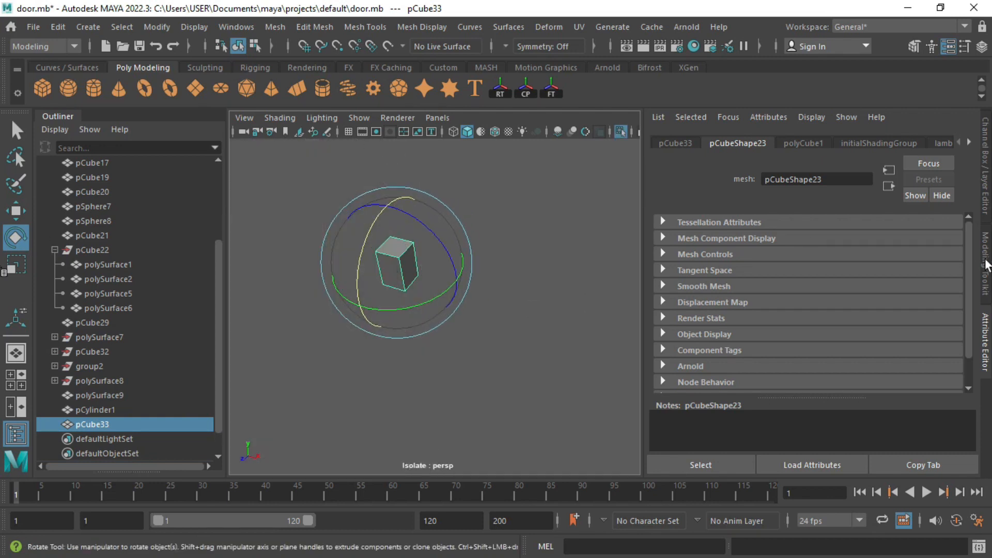
pyautogui.hotkey('ctrl', 'b')
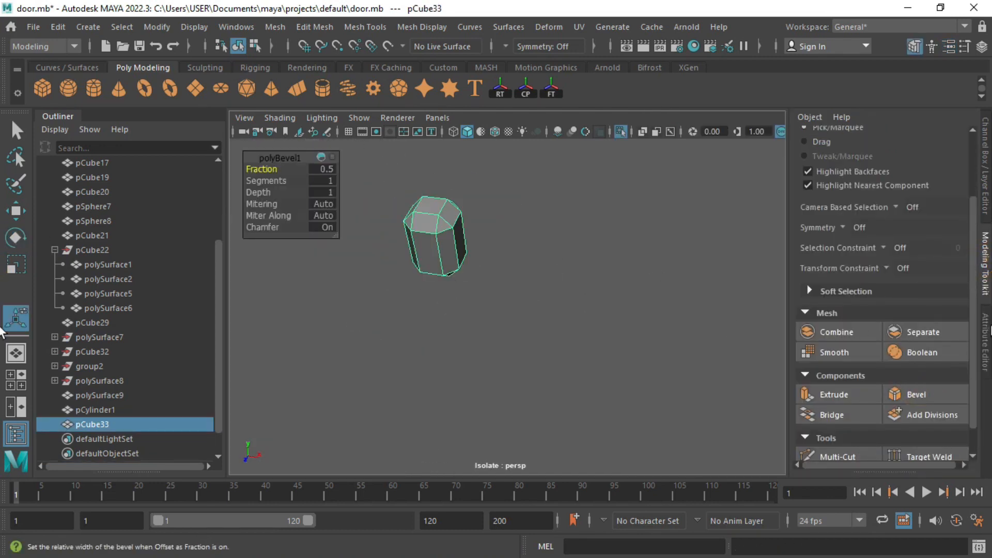
pyautogui.click(985, 341)
pyautogui.press('r')
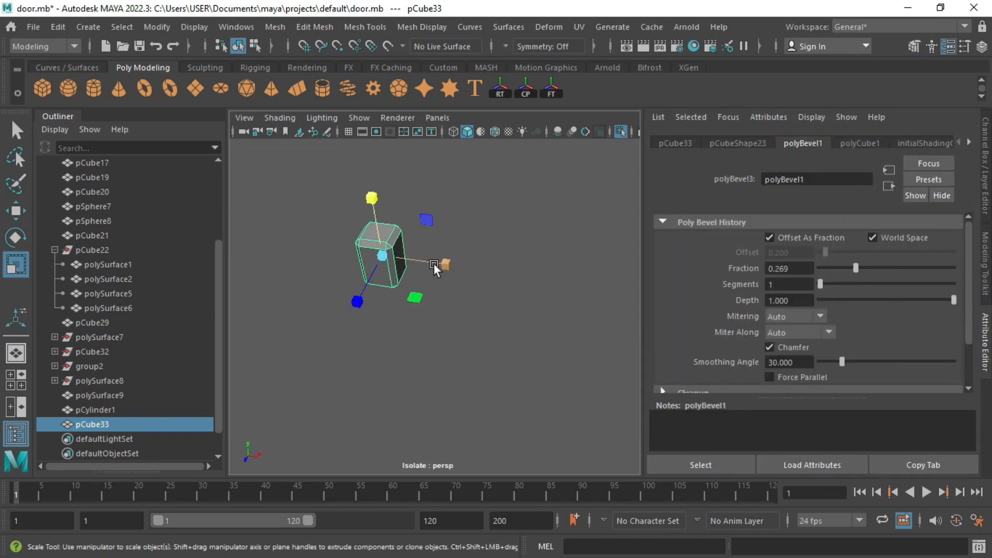
pyautogui.hotkey('shift', 'i')
pyautogui.press('w')
pyautogui.keyDown('alt'); pyautogui.moveTo(434, 280); pyautogui.dragTo(468, 279); pyautogui.keyUp('alt')
pyautogui.hotkey('shift', 'i')
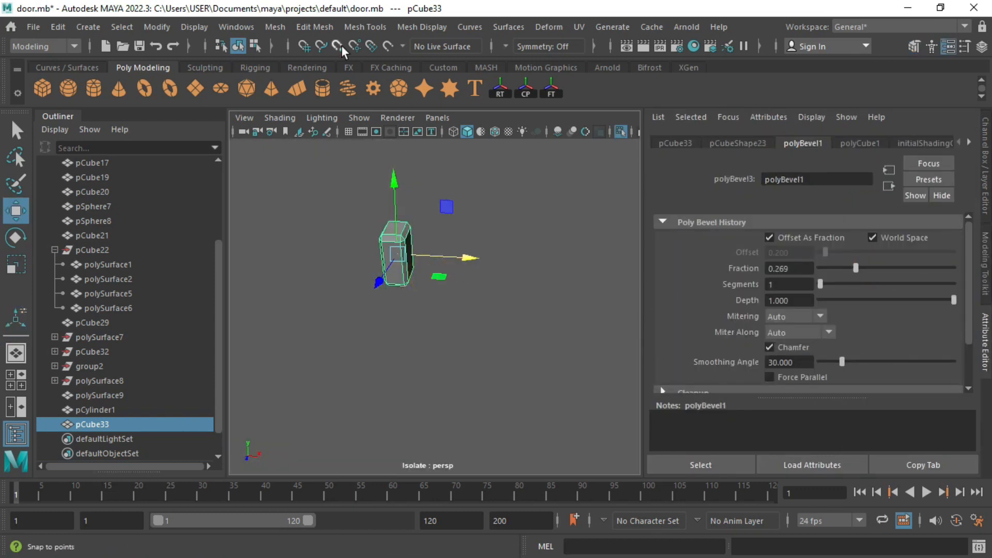
# Step: Start the Insert Edge Loop tool on the block
pyautogui.click(361, 27)
pyautogui.click(389, 143)
pyautogui.scroll(4, 370, 297)
# Step: Add an edge loop to pCube33 and bevel its edges with a lower fraction
pyautogui.keyDown('alt'); pyautogui.moveTo(370, 297); pyautogui.dragTo(388, 289); pyautogui.keyUp('alt')
pyautogui.keyDown('alt'); pyautogui.moveTo(352, 172); pyautogui.dragTo(389, 259, button='middle'); pyautogui.keyUp('alt')
pyautogui.click(386, 258)
pyautogui.keyDown('alt'); pyautogui.moveTo(383, 259); pyautogui.dragTo(416, 271); pyautogui.keyUp('alt')
pyautogui.press('q')
pyautogui.click(985, 264)
pyautogui.click(916, 395)
pyautogui.moveTo(270, 172); pyautogui.dragTo(254, 172)
pyautogui.press('3')
pyautogui.press('q')
pyautogui.click(520, 176)
pyautogui.keyDown('alt'); pyautogui.moveTo(459, 283); pyautogui.dragTo(394, 262); pyautogui.keyUp('alt')
pyautogui.hotkey('ctrl', 'z')
pyautogui.hotkey('ctrl', 'z')
pyautogui.hotkey('ctrl', 'z')
pyautogui.hotkey('ctrl', 'z')
# Step: Add supporting edges to the block and bevel them again
pyautogui.keyDown('shift'); pyautogui.click(458, 209); pyautogui.keyUp('shift')
pyautogui.keyDown('shift'); pyautogui.click(486, 345); pyautogui.keyUp('shift')
pyautogui.click(917, 395)
pyautogui.press('q')
pyautogui.click(534, 296)
# Step: Scale pCube33 and bring the rest of the door back into view
pyautogui.click(421, 280)
pyautogui.press('r')
pyautogui.hotkey('ctrl', '1')
pyautogui.press('w')
pyautogui.click(553, 283)
pyautogui.scroll(-5, 517, 283)
pyautogui.scroll(-4, 404, 247)
pyautogui.moveTo(448, 241)
pyautogui.keyDown('alt'); pyautogui.mouseDown()
pyautogui.moveTo(368, 253)
pyautogui.moveTo(429, 248)
pyautogui.mouseUp(); pyautogui.keyUp('alt')
pyautogui.scroll(-5, 445, 248)
# Step: Separate the crossed spears mesh polySurface9 and combine one spear's parts into a mesh
pyautogui.click(465, 248)
pyautogui.click(923, 332)
pyautogui.keyDown('alt'); pyautogui.moveTo(490, 317); pyautogui.dragTo(565, 308); pyautogui.keyUp('alt')
pyautogui.keyDown('alt'); pyautogui.moveTo(493, 179); pyautogui.dragTo(491, 233, button='middle'); pyautogui.keyUp('alt')
pyautogui.keyDown('shift'); pyautogui.click(491, 266); pyautogui.keyUp('shift')
pyautogui.keyDown('alt'); pyautogui.moveTo(573, 333); pyautogui.dragTo(668, 350); pyautogui.keyUp('alt')
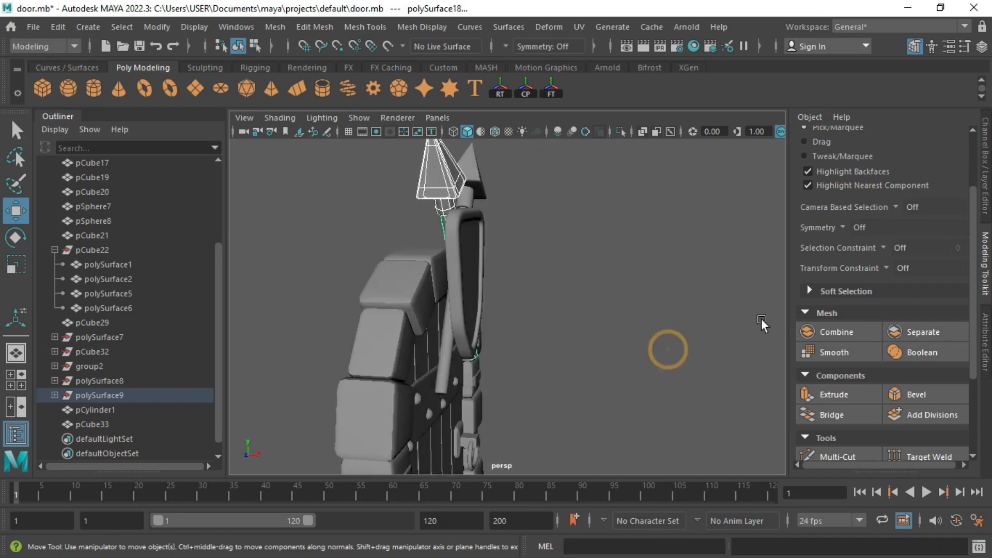
pyautogui.click(830, 333)
# Step: Place a spear copy to the right and combine the first spear's spike, ring and shaft
pyautogui.keyDown('shift'); pyautogui.moveTo(528, 264); pyautogui.dragTo(747, 266); pyautogui.keyUp('shift')
pyautogui.moveTo(522, 289)
pyautogui.keyDown('alt'); pyautogui.mouseDown()
pyautogui.moveTo(476, 287)
pyautogui.moveTo(509, 287)
pyautogui.mouseUp(); pyautogui.keyUp('alt')
pyautogui.click(465, 231)
pyautogui.keyDown('shift'); pyautogui.click(476, 186); pyautogui.keyUp('shift')
pyautogui.keyDown('shift'); pyautogui.click(476, 269); pyautogui.keyUp('shift')
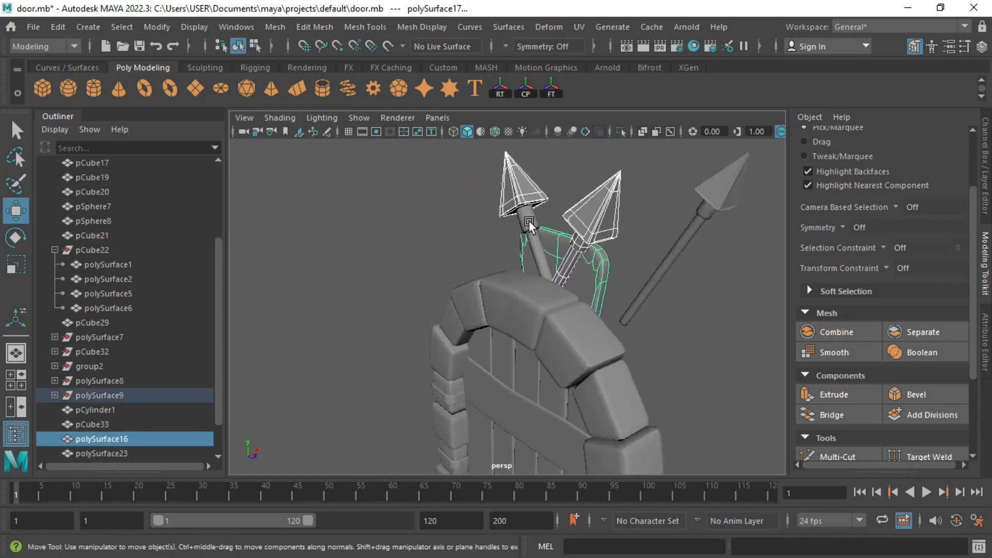
pyautogui.keyDown('shift'); pyautogui.click(530, 223); pyautogui.keyUp('shift')
pyautogui.click(817, 331)
pyautogui.click(634, 264)
# Step: Set polySurface23's pivot at the shield top and move it onto the emblem
pyautogui.keyDown('alt'); pyautogui.moveTo(633, 265); pyautogui.dragTo(500, 266); pyautogui.keyUp('alt')
pyautogui.scroll(-4, 500, 265)
pyautogui.click(562, 302)
pyautogui.press('space')
pyautogui.press('space')
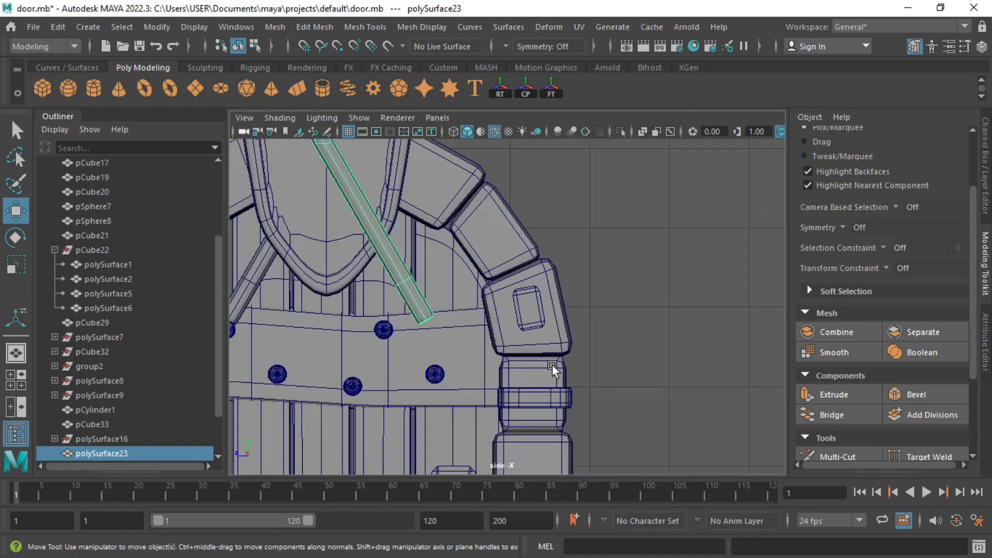
pyautogui.scroll(-6, 551, 364)
pyautogui.press('r')
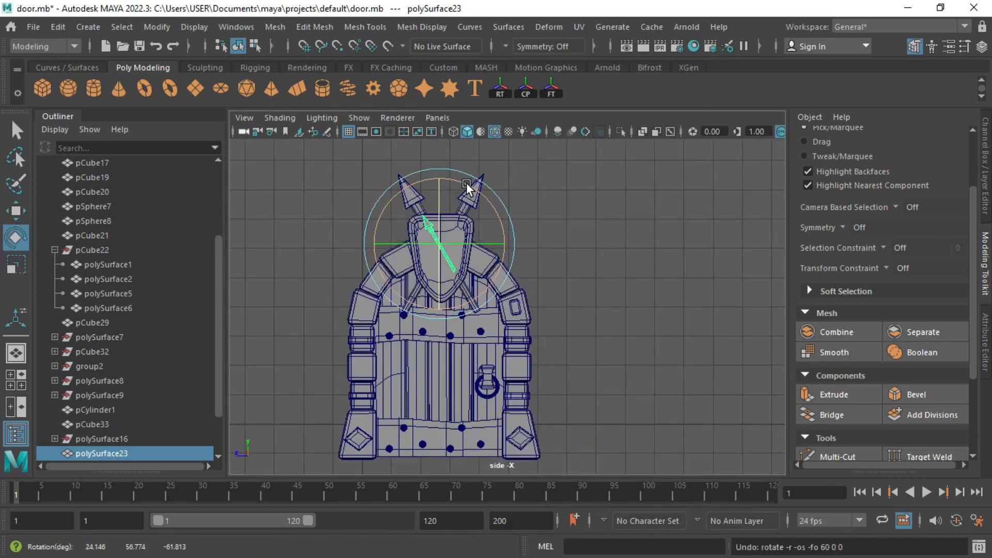
pyautogui.press('d')
pyautogui.click(440, 223)
pyautogui.press('d')
pyautogui.press('w')
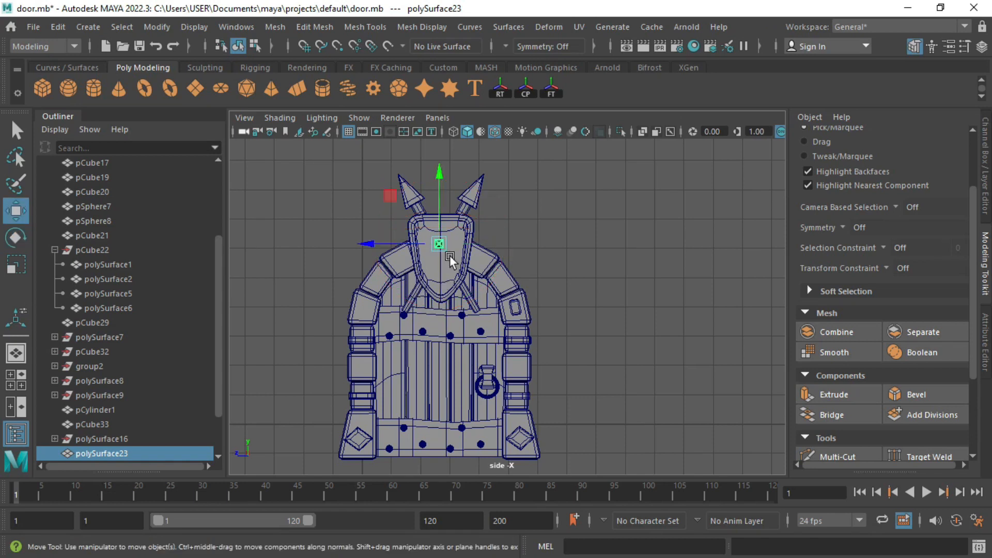
pyautogui.moveTo(516, 311); pyautogui.dragTo(457, 256)
# Step: Move the spear copy off the shield emblem to the right in the enlarged perspective view
pyautogui.press('f')
pyautogui.press('space')
pyautogui.press('space')
pyautogui.scroll(3, 563, 327)
pyautogui.scroll(-3, 563, 327)
pyautogui.moveTo(581, 310); pyautogui.dragTo(721, 313)
pyautogui.scroll(-1, 720, 313)
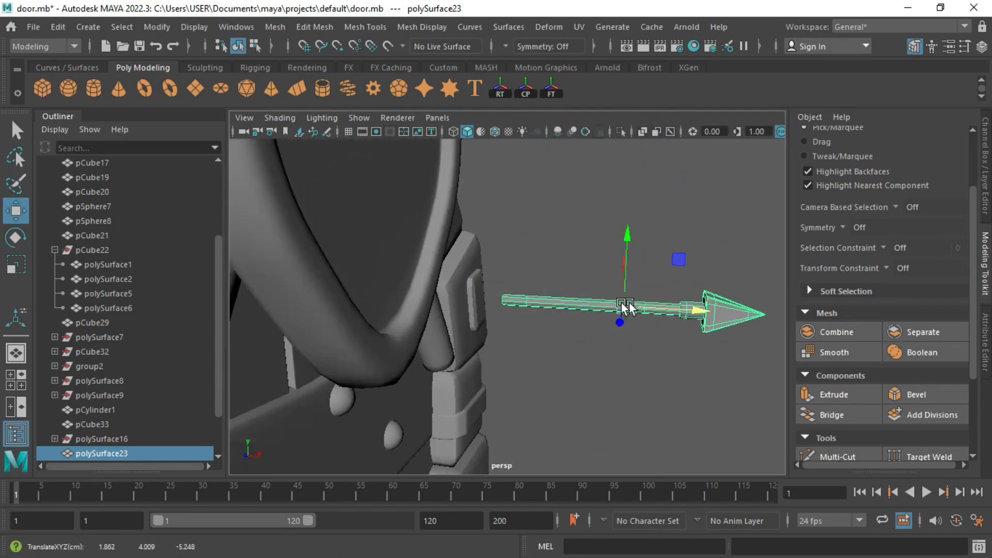
# Step: Push the spear's tail vertices to the right along X
pyautogui.moveTo(580, 310); pyautogui.dragTo(537, 310, button='right')
pyautogui.moveTo(485, 261); pyautogui.dragTo(557, 365)
pyautogui.moveTo(572, 311); pyautogui.dragTo(650, 316)
pyautogui.moveTo(649, 317); pyautogui.dragTo(670, 300, button='right')
# Step: Scale the spear down uniformly and place it in the square bracket on the arch's side
pyautogui.press('r')
pyautogui.moveTo(659, 320); pyautogui.dragTo(634, 305, button='middle')
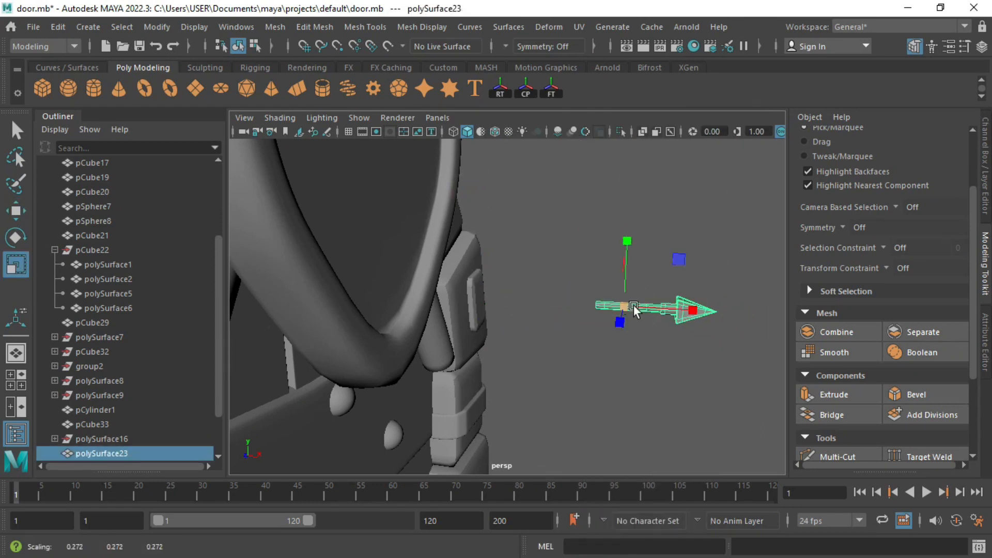
pyautogui.press('w')
pyautogui.moveTo(674, 312); pyautogui.dragTo(544, 326)
pyautogui.scroll(5, 544, 325)
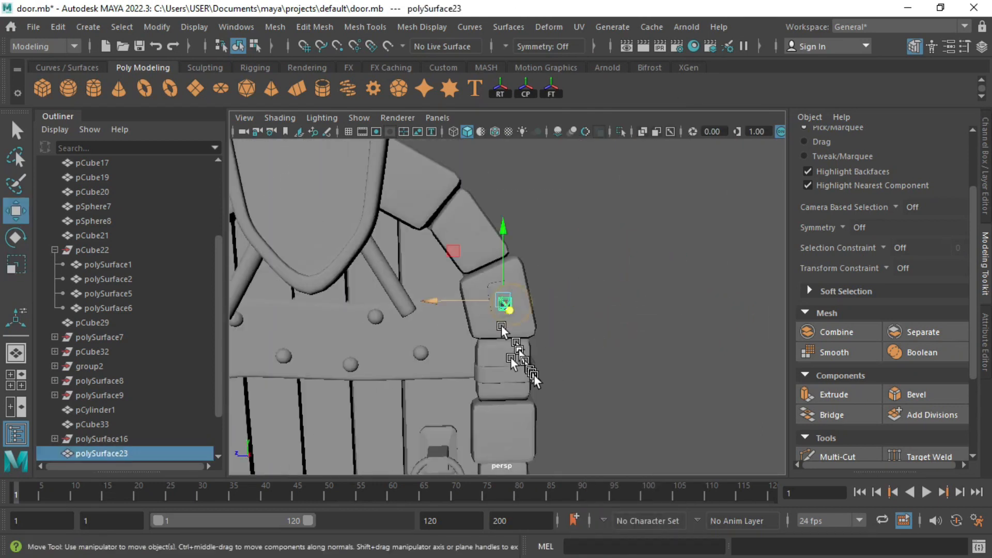
pyautogui.keyDown('alt'); pyautogui.moveTo(427, 297); pyautogui.dragTo(412, 309); pyautogui.keyUp('alt')
pyautogui.click(593, 426)
pyautogui.scroll(-5, 449, 309)
pyautogui.keyDown('alt'); pyautogui.moveTo(620, 342); pyautogui.dragTo(652, 326); pyautogui.keyUp('alt')
# Step: Separate the small spear into its arrowhead, collar and shaft pieces
pyautogui.click(572, 238)
pyautogui.press('f')
pyautogui.keyDown('alt'); pyautogui.moveTo(525, 286); pyautogui.dragTo(563, 317); pyautogui.keyUp('alt')
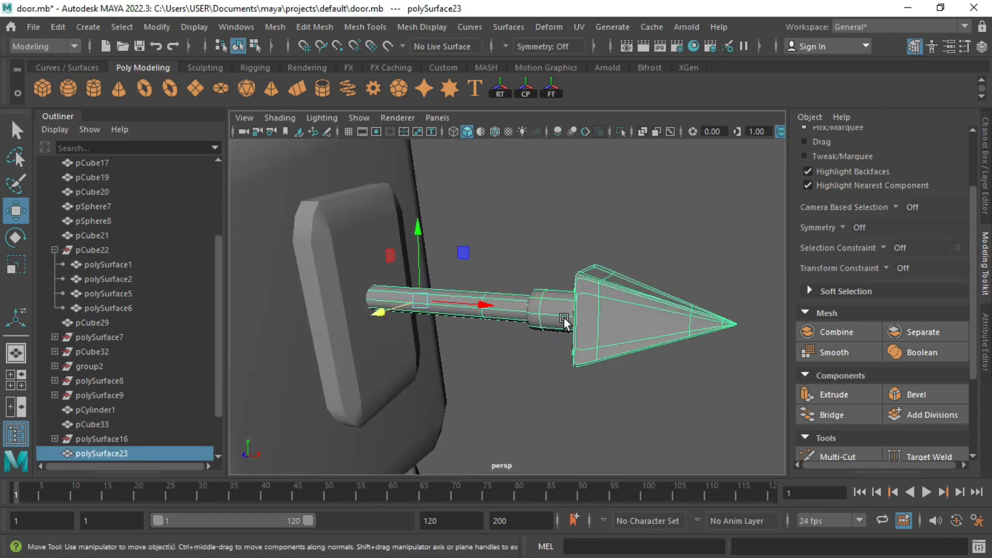
pyautogui.click(922, 332)
pyautogui.click(643, 331)
pyautogui.press('e')
pyautogui.click(549, 310)
pyautogui.click(476, 316)
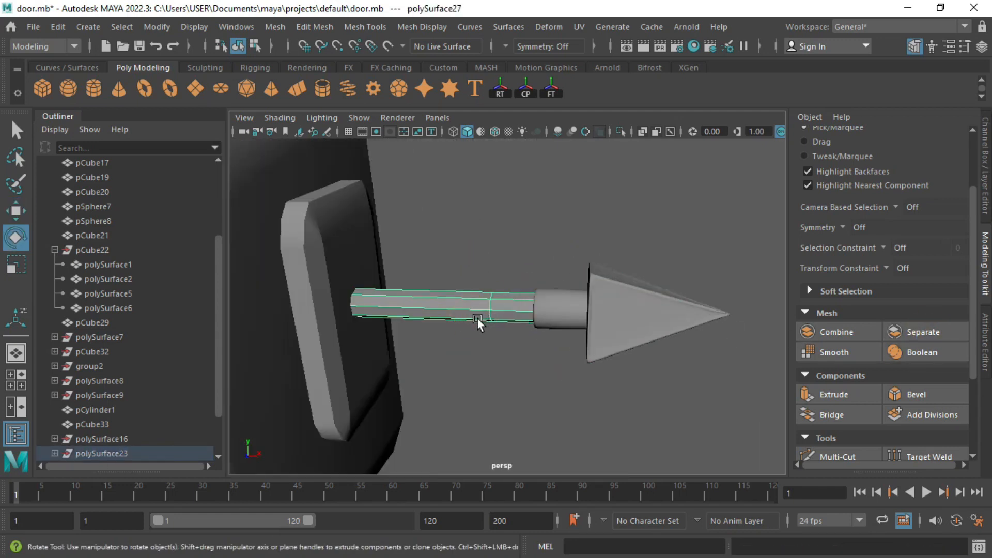
pyautogui.press('r')
# Step: Center the shaft's pivot, then combine the shaft and collar into one mesh
pyautogui.click(157, 27)
pyautogui.click(188, 137)
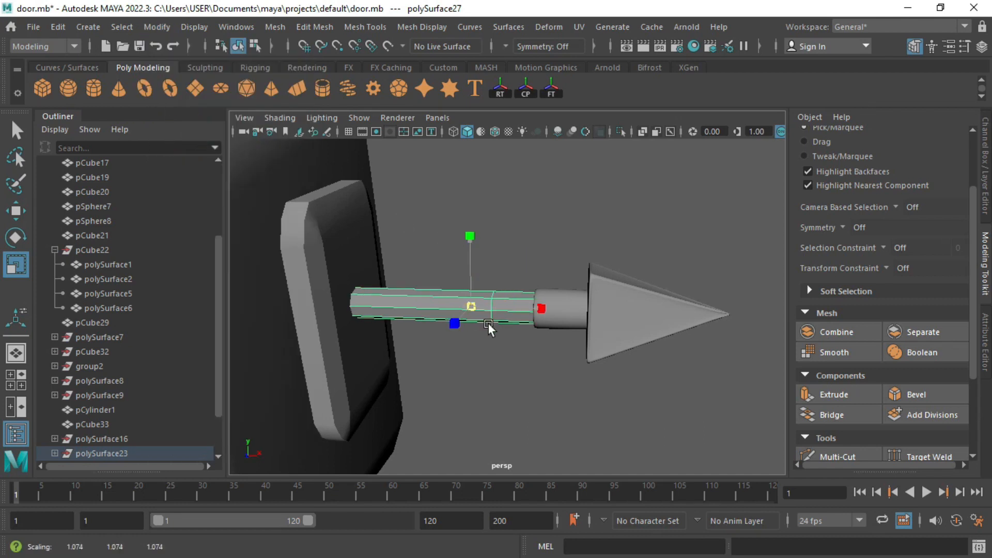
pyautogui.keyDown('shift'); pyautogui.click(554, 297); pyautogui.keyUp('shift')
pyautogui.click(836, 333)
pyautogui.click(544, 276)
# Step: Nudge the combined spear deeper into the side bracket
pyautogui.scroll(-6, 545, 275)
pyautogui.keyDown('alt'); pyautogui.moveTo(546, 275); pyautogui.dragTo(482, 311); pyautogui.keyUp('alt')
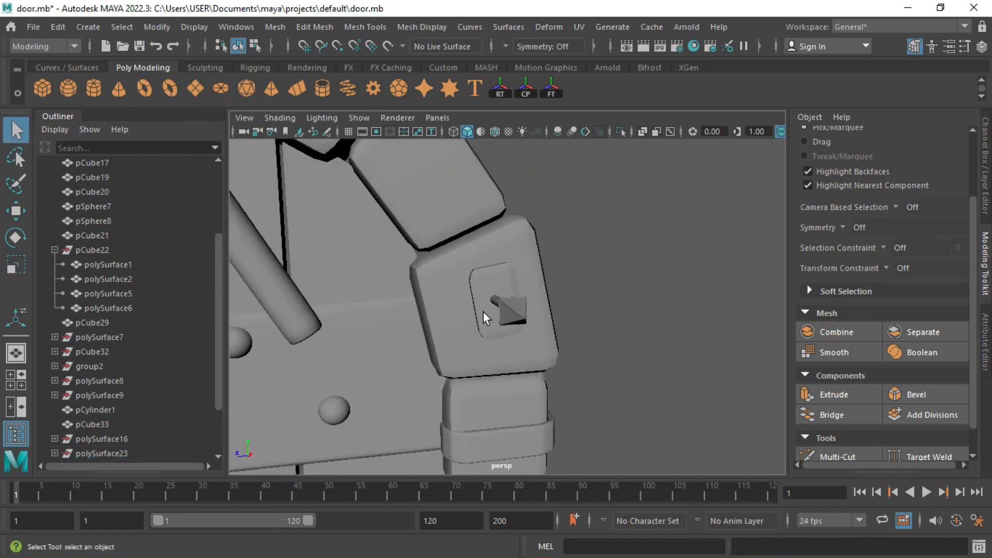
pyautogui.keyDown('alt'); pyautogui.moveTo(527, 333); pyautogui.dragTo(551, 343); pyautogui.keyUp('alt')
pyautogui.click(531, 330)
pyautogui.press('w')
pyautogui.moveTo(453, 329); pyautogui.dragTo(439, 330)
pyautogui.click(554, 346)
pyautogui.scroll(-8, 554, 346)
pyautogui.keyDown('alt'); pyautogui.moveTo(367, 311); pyautogui.dragTo(272, 230); pyautogui.keyUp('alt')
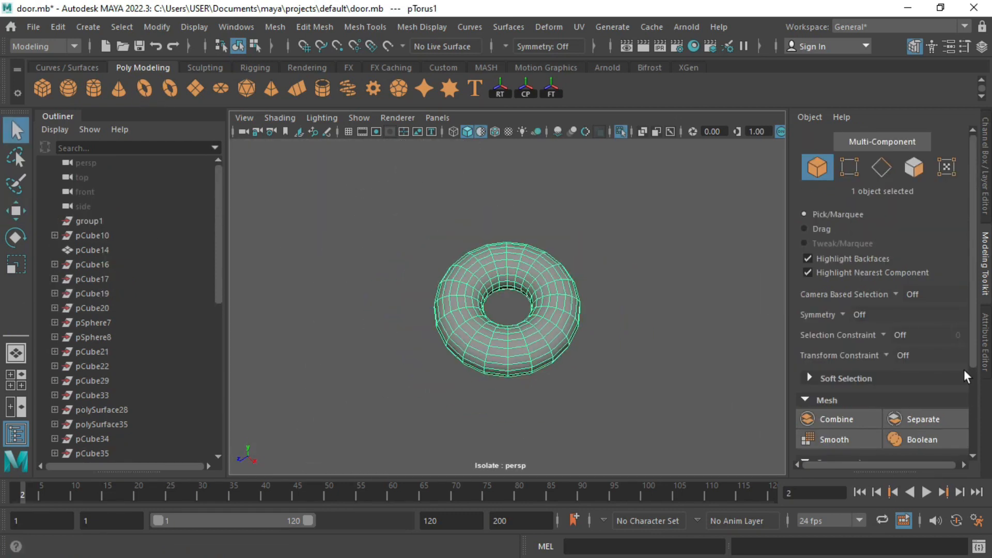
# Step: Set the torus's axis and height subdivisions to 8
pyautogui.hotkey('ctrl', 'a')
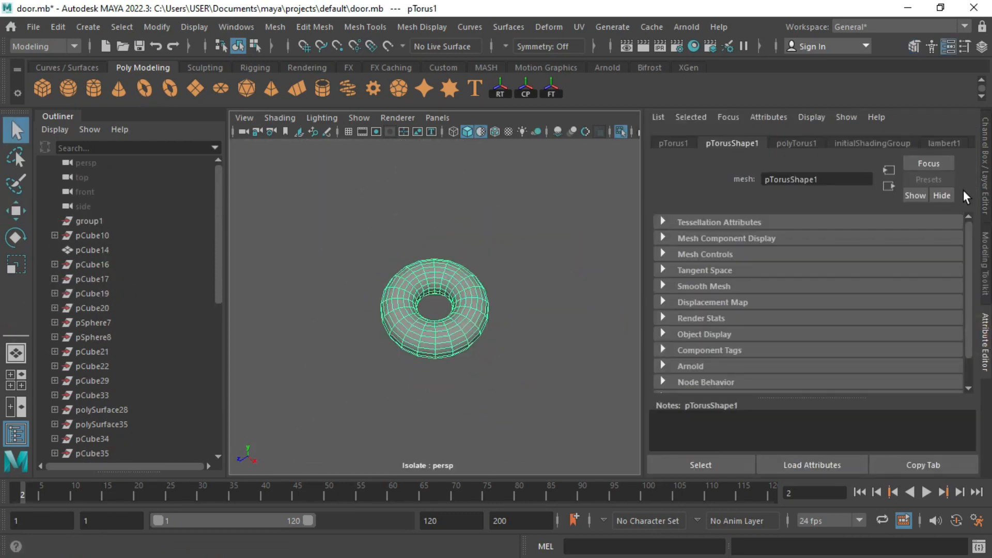
pyautogui.click(811, 145)
pyautogui.moveTo(797, 289); pyautogui.dragTo(742, 299)
pyautogui.write('88')
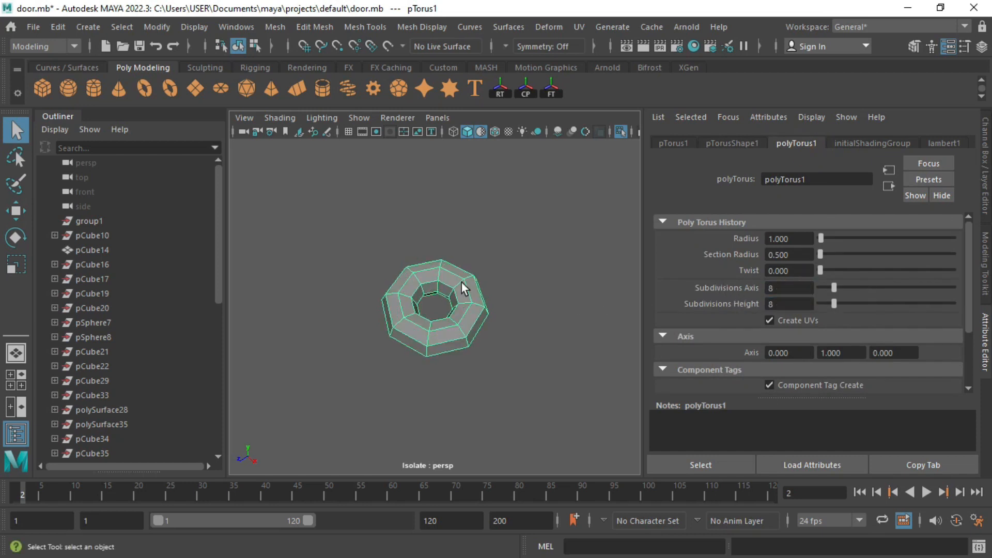
# Step: In top view, delete the faces of the torus's right half
pyautogui.press('space')
pyautogui.press('space')
pyautogui.hotkey('ctrl', '1')
pyautogui.scroll(1, 433, 278)
pyautogui.moveTo(445, 281); pyautogui.dragTo(441, 184, button='right')
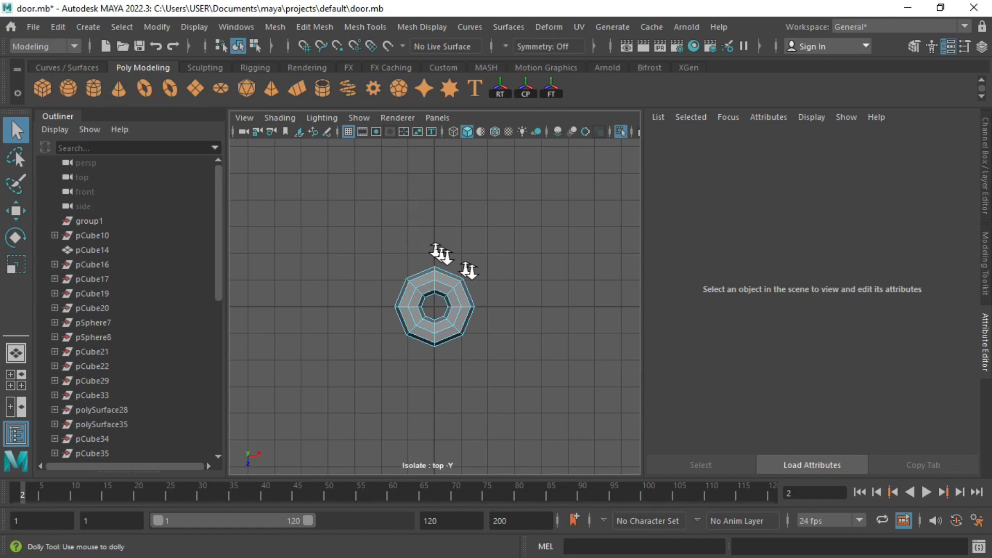
pyautogui.keyDown('alt'); pyautogui.moveTo(440, 253); pyautogui.dragTo(446, 226, button='right'); pyautogui.keyUp('alt')
pyautogui.moveTo(553, 363); pyautogui.dragTo(559, 364)
pyautogui.press('Delete')
pyautogui.moveTo(402, 289); pyautogui.dragTo(473, 123, button='right')
# Step: Snap the half torus's pivot onto a torus point and group it as group2
pyautogui.press('w')
pyautogui.press('d')
pyautogui.press('v')
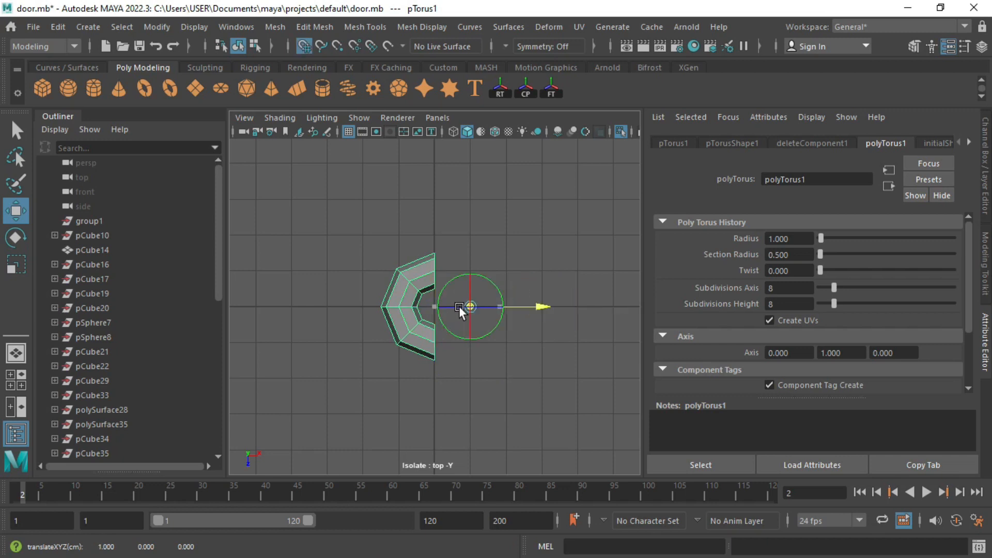
pyautogui.moveTo(458, 306); pyautogui.dragTo(423, 280)
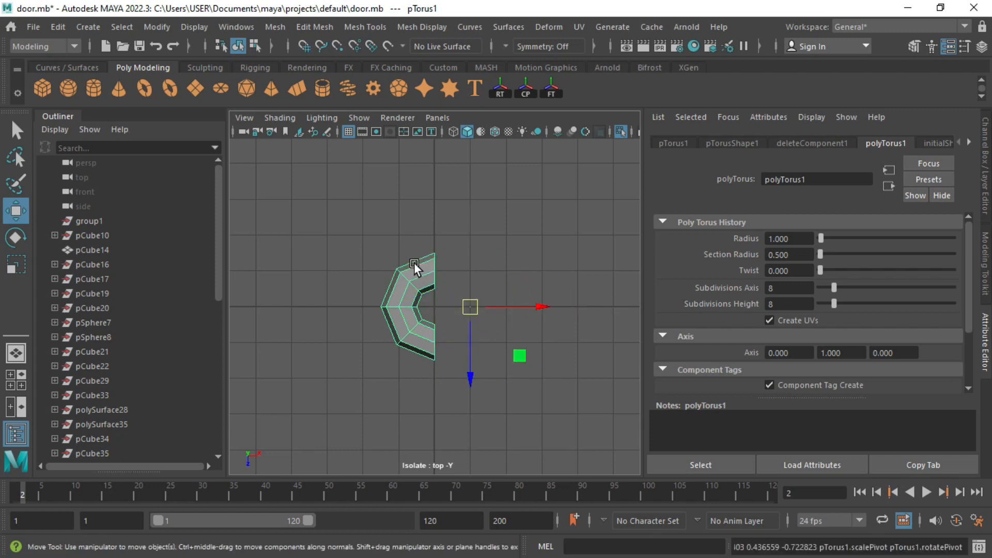
pyautogui.click(435, 275)
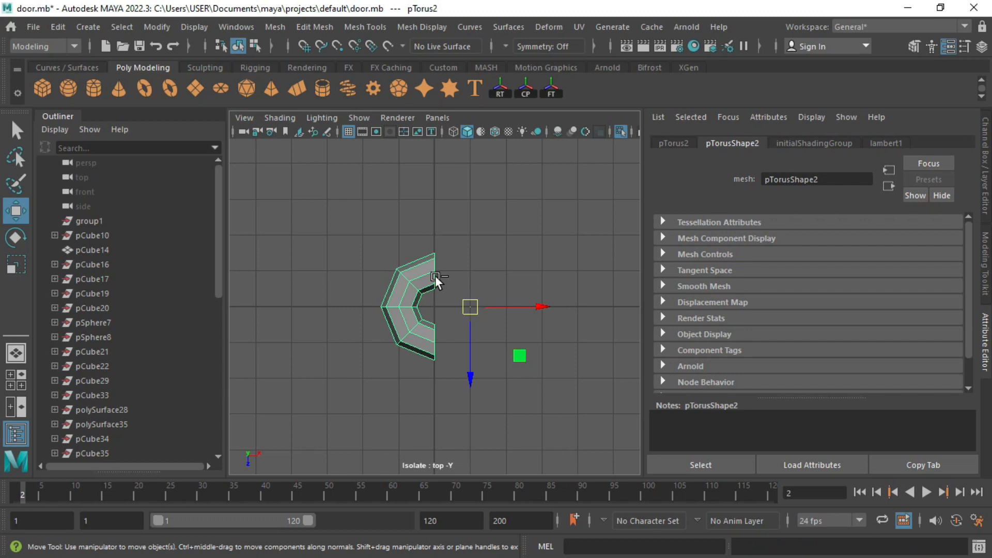
pyautogui.hotkey('ctrl', 'g')
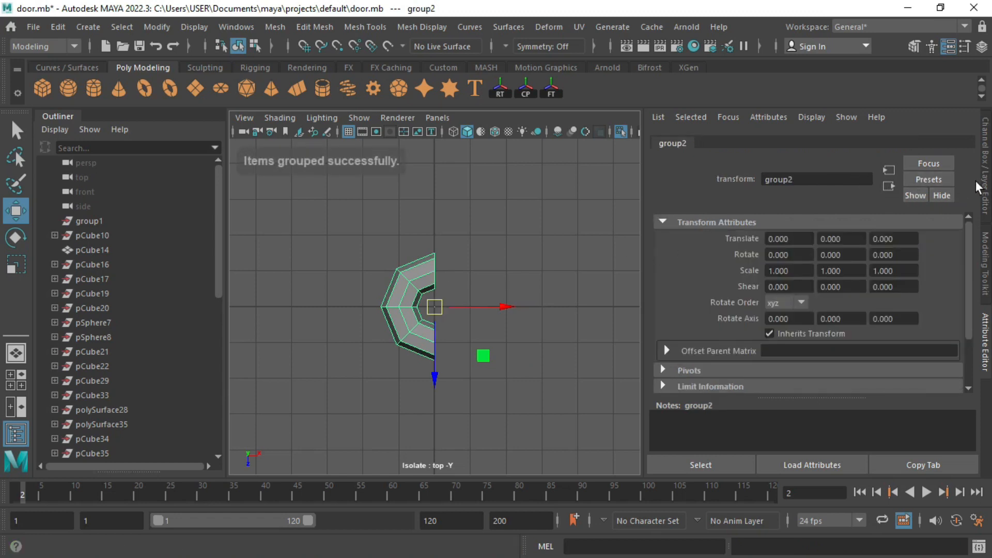
pyautogui.click(985, 199)
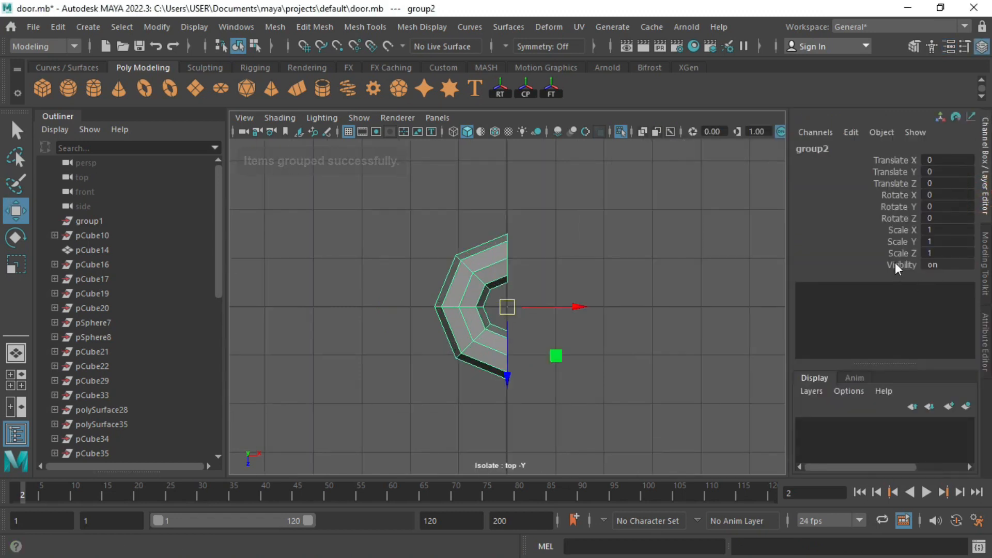
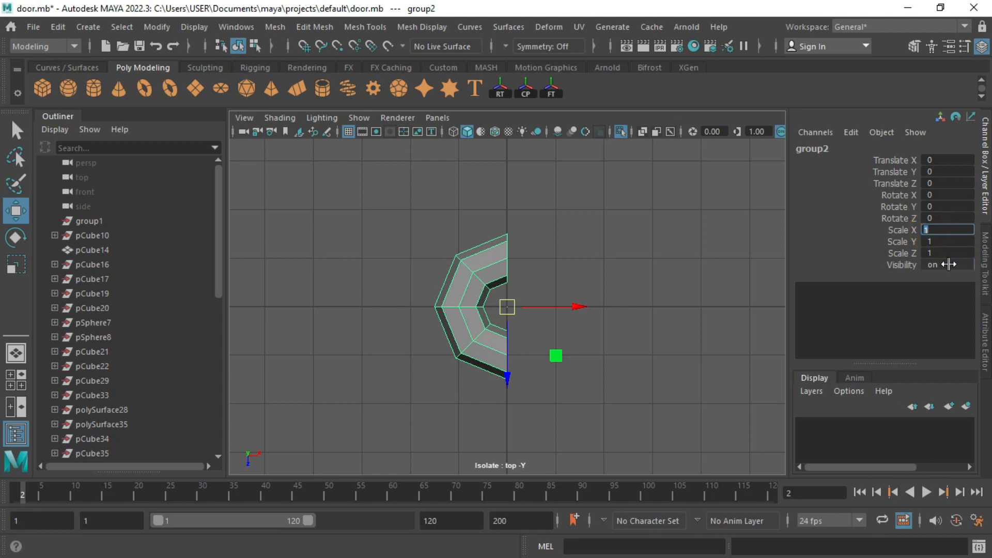
# Step: Mirror the half ring with Scale X -1, slide it right, and combine both halves into one mesh
pyautogui.write('-1')
pyautogui.press('Return')
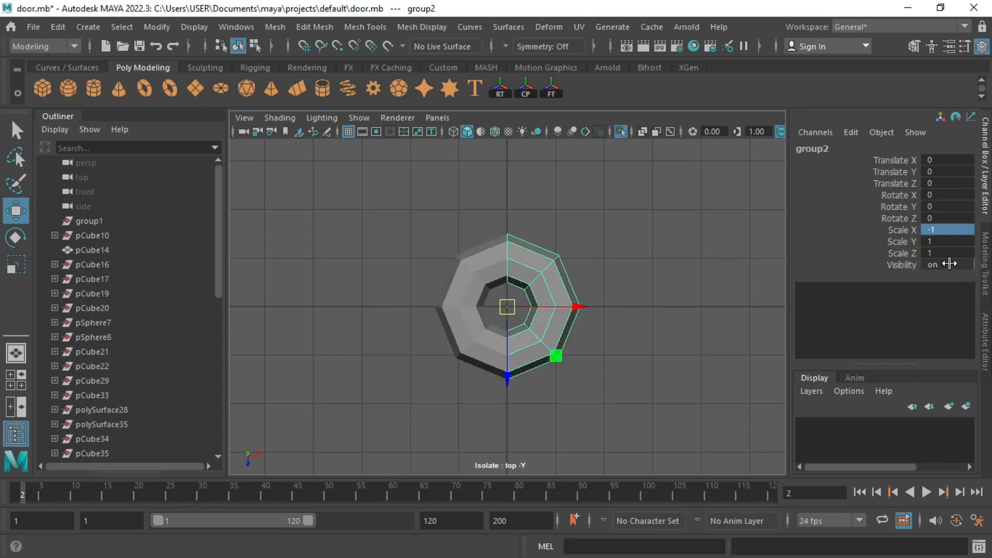
pyautogui.moveTo(585, 307); pyautogui.dragTo(660, 306)
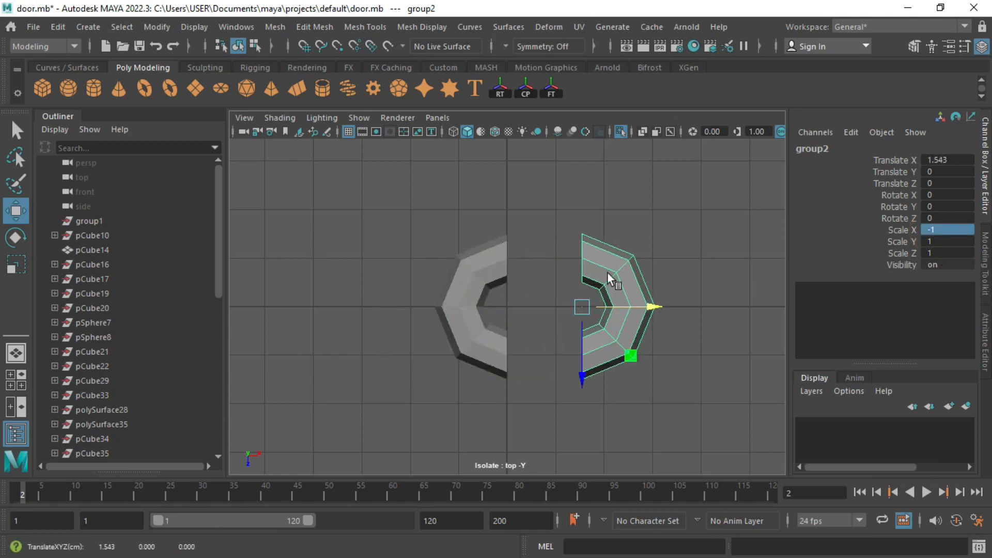
pyautogui.click(591, 256)
pyautogui.keyDown('shift'); pyautogui.click(507, 257); pyautogui.keyUp('shift')
pyautogui.click(985, 279)
pyautogui.click(875, 419)
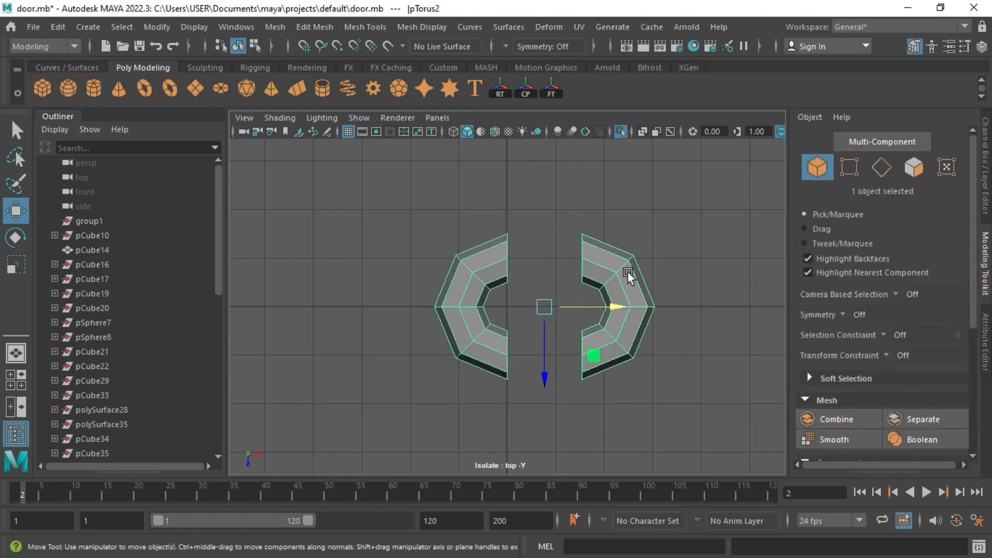
# Step: Bridge both pairs of facing border loops to close the ring
pyautogui.press('space')
pyautogui.press('space')
pyautogui.keyDown('alt'); pyautogui.moveTo(550, 316); pyautogui.dragTo(577, 331); pyautogui.keyUp('alt')
pyautogui.scroll(3, 577, 331)
pyautogui.moveTo(637, 326); pyautogui.dragTo(639, 299, button='right')
pyautogui.doubleClick(624, 310)
pyautogui.press('q')
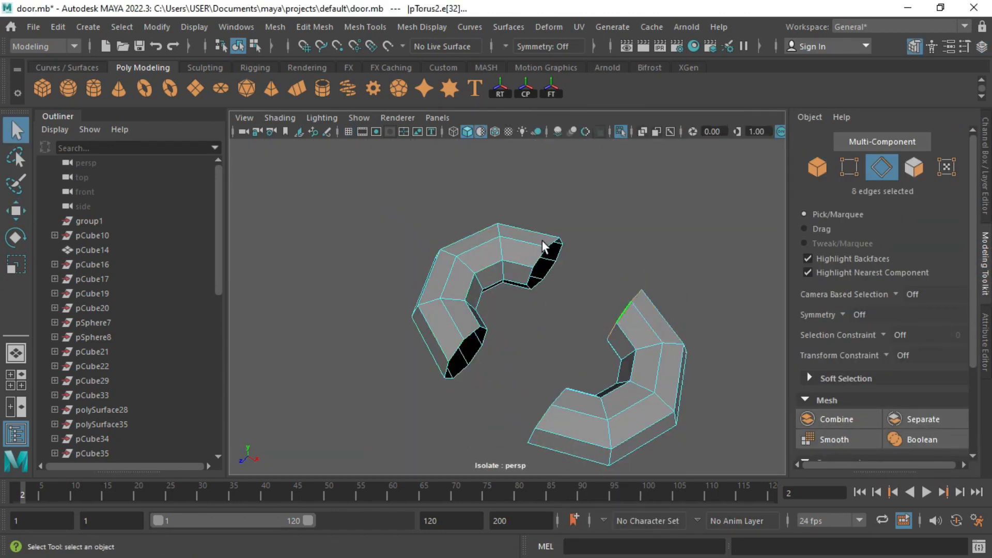
pyautogui.keyDown('shift'); pyautogui.doubleClick(542, 261); pyautogui.keyUp('shift')
pyautogui.scroll(-3, 904, 418)
pyautogui.click(831, 414)
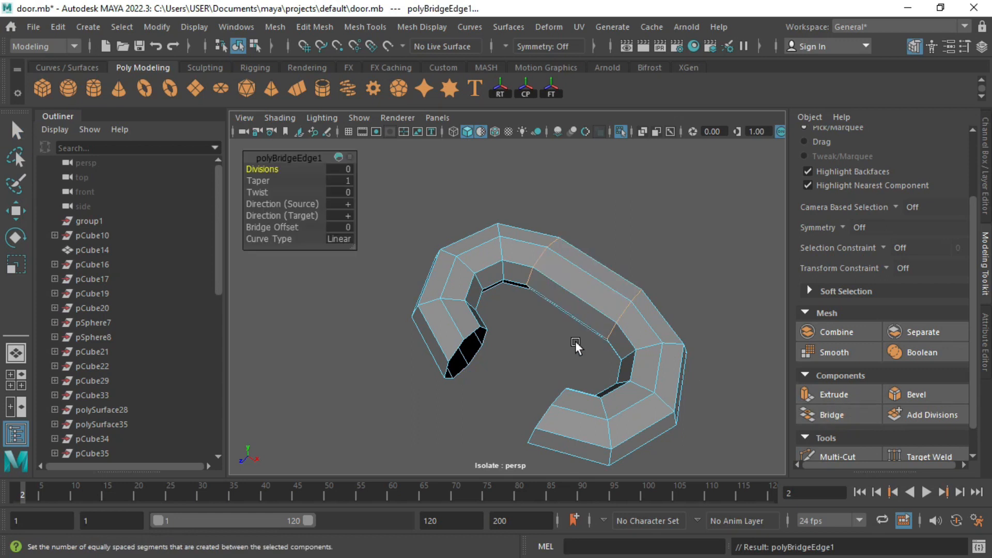
pyautogui.doubleClick(550, 404)
pyautogui.keyDown('shift'); pyautogui.doubleClick(453, 348); pyautogui.keyUp('shift')
pyautogui.press('g')
# Step: Bevel the ring's inner edge loop and preview it smoothed
pyautogui.keyDown('alt'); pyautogui.moveTo(488, 382); pyautogui.dragTo(545, 306); pyautogui.keyUp('alt')
pyautogui.doubleClick(563, 265)
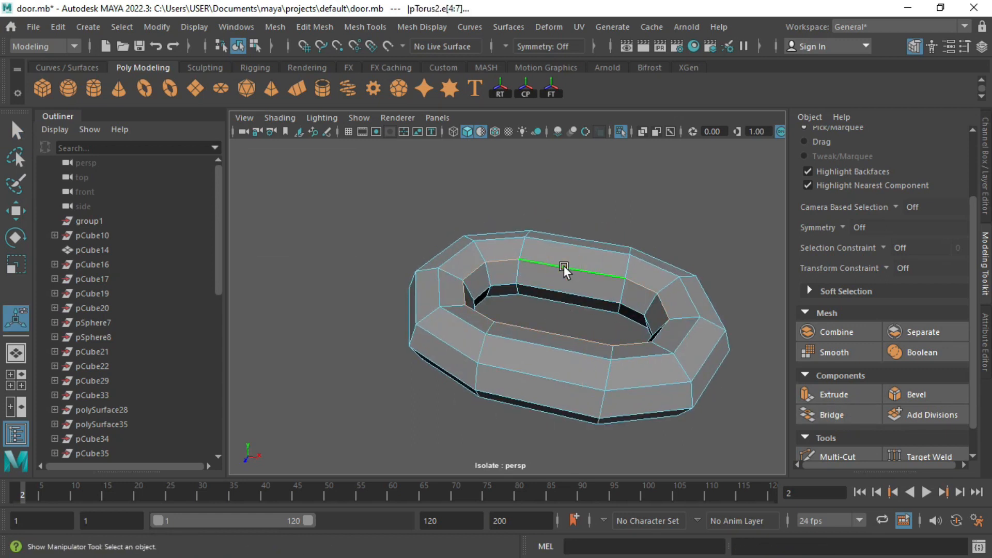
pyautogui.keyDown('alt'); pyautogui.moveTo(563, 266); pyautogui.dragTo(711, 368); pyautogui.keyUp('alt')
pyautogui.click(904, 394)
pyautogui.keyDown('alt'); pyautogui.moveTo(683, 332); pyautogui.dragTo(528, 352); pyautogui.keyUp('alt')
pyautogui.press('3')
# Step: Select and frame the whole ring, then turn off the smooth preview
pyautogui.moveTo(582, 138); pyautogui.dragTo(669, 126, button='right')
pyautogui.keyDown('alt'); pyautogui.moveTo(405, 264); pyautogui.dragTo(427, 273); pyautogui.keyUp('alt')
pyautogui.scroll(3, 426, 274)
pyautogui.click(444, 300)
pyautogui.press('f')
pyautogui.moveTo(488, 313)
pyautogui.keyDown('alt'); pyautogui.mouseDown()
pyautogui.moveTo(480, 353)
pyautogui.moveTo(493, 306)
pyautogui.mouseUp(); pyautogui.keyUp('alt')
pyautogui.press('1')
# Step: Bevel two more edge loops on the ring and preview it smoothed
pyautogui.moveTo(437, 343); pyautogui.dragTo(438, 305, button='right')
pyautogui.doubleClick(440, 343)
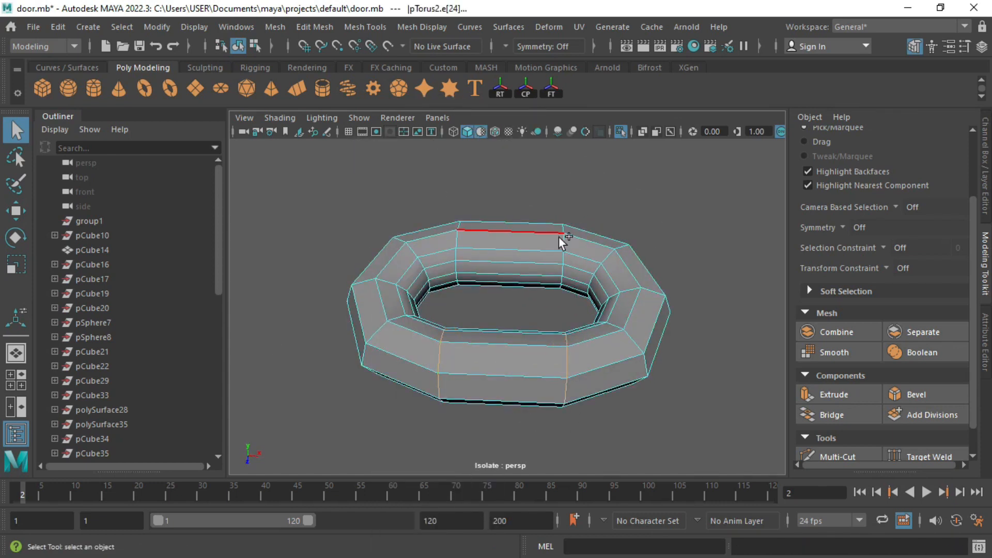
pyautogui.keyDown('shift'); pyautogui.doubleClick(453, 239); pyautogui.keyUp('shift')
pyautogui.click(915, 395)
pyautogui.press('3')
# Step: Select the finished ring as a whole object for rotating
pyautogui.moveTo(549, 142); pyautogui.dragTo(612, 122, button='right')
pyautogui.scroll(-3, 509, 253)
pyautogui.click(498, 258)
pyautogui.moveTo(484, 237)
pyautogui.keyDown('alt'); pyautogui.mouseDown()
pyautogui.moveTo(473, 234)
pyautogui.moveTo(514, 291)
pyautogui.moveTo(481, 367)
pyautogui.moveTo(456, 379)
pyautogui.moveTo(534, 352)
pyautogui.moveTo(573, 315)
pyautogui.moveTo(708, 316)
pyautogui.mouseUp(); pyautogui.keyUp('alt')
pyautogui.press('e')
# Step: Slide the copied link right along X so the two links interlock
pyautogui.press('w')
pyautogui.hotkey('ctrl', 'z')
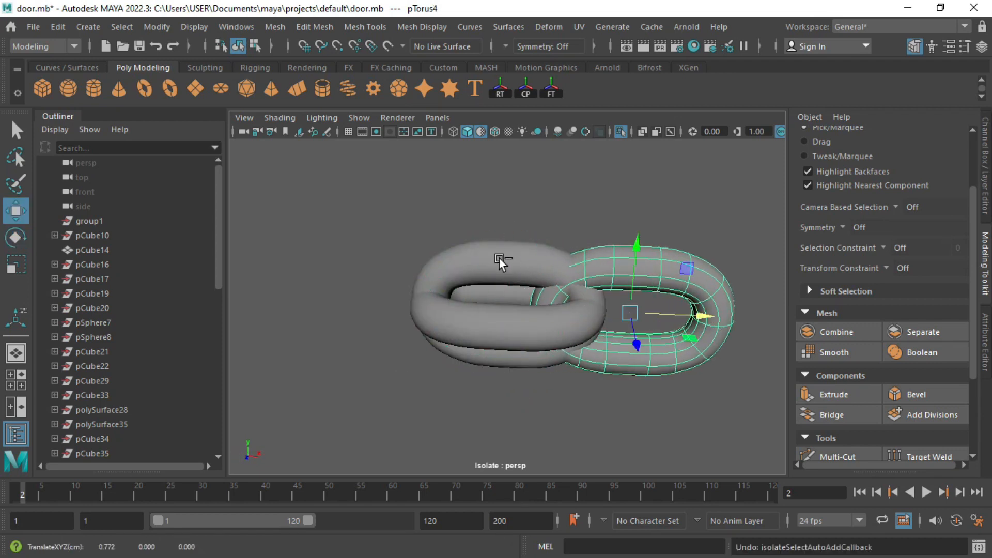
pyautogui.moveTo(571, 313); pyautogui.dragTo(684, 328)
pyautogui.moveTo(677, 331)
pyautogui.keyDown('alt'); pyautogui.mouseDown()
pyautogui.moveTo(532, 417)
pyautogui.moveTo(678, 333)
pyautogui.mouseUp(); pyautogui.keyUp('alt')
pyautogui.moveTo(695, 313); pyautogui.dragTo(695, 313)
pyautogui.scroll(-5, 541, 309)
pyautogui.keyDown('alt'); pyautogui.moveTo(452, 251); pyautogui.dragTo(352, 257, button='middle'); pyautogui.keyUp('alt')
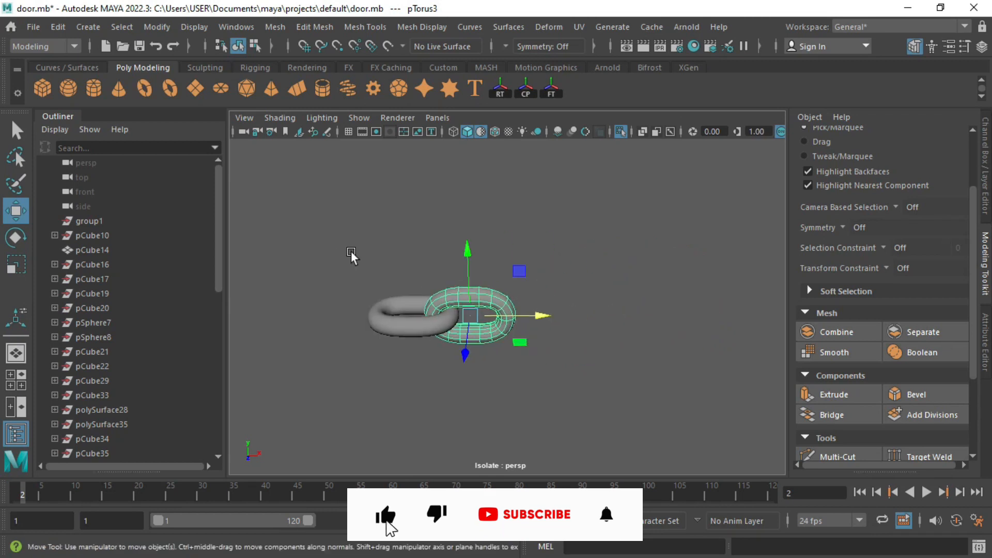
pyautogui.scroll(6, 357, 263)
pyautogui.keyDown('alt'); pyautogui.moveTo(388, 300); pyautogui.dragTo(445, 279, button='middle'); pyautogui.keyUp('alt')
pyautogui.keyDown('alt'); pyautogui.moveTo(445, 282); pyautogui.dragTo(381, 327); pyautogui.keyUp('alt')
# Step: Extend the chain with Duplicate with Transform, moving the pair right and repeating with Shift+D
pyautogui.click(381, 327)
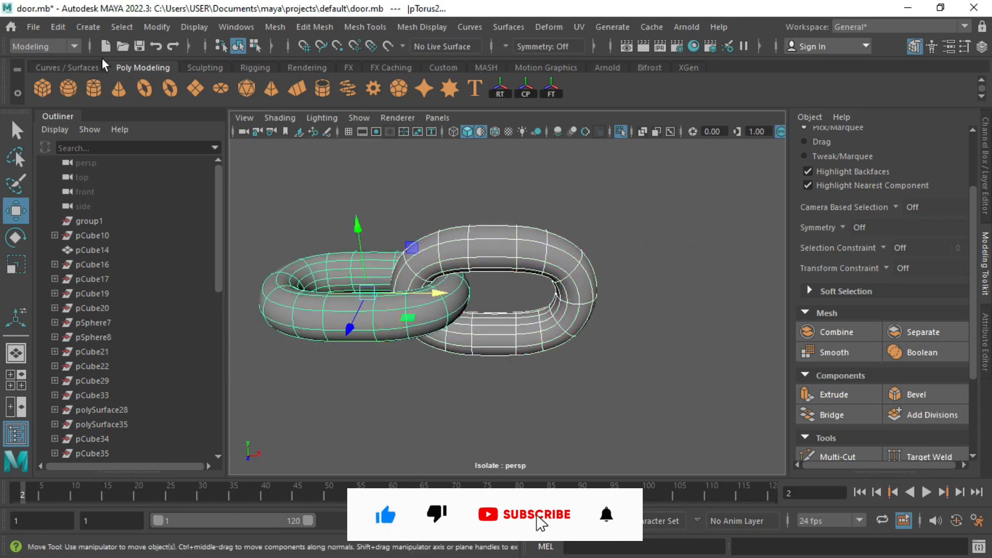
pyautogui.click(58, 27)
pyautogui.click(121, 270)
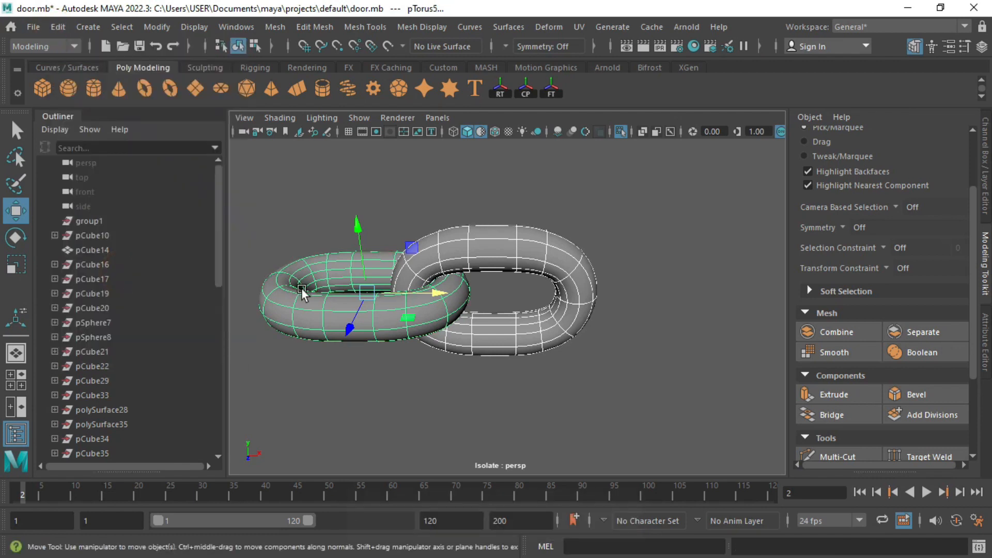
pyautogui.scroll(-3, 445, 283)
pyautogui.moveTo(481, 296); pyautogui.dragTo(656, 379)
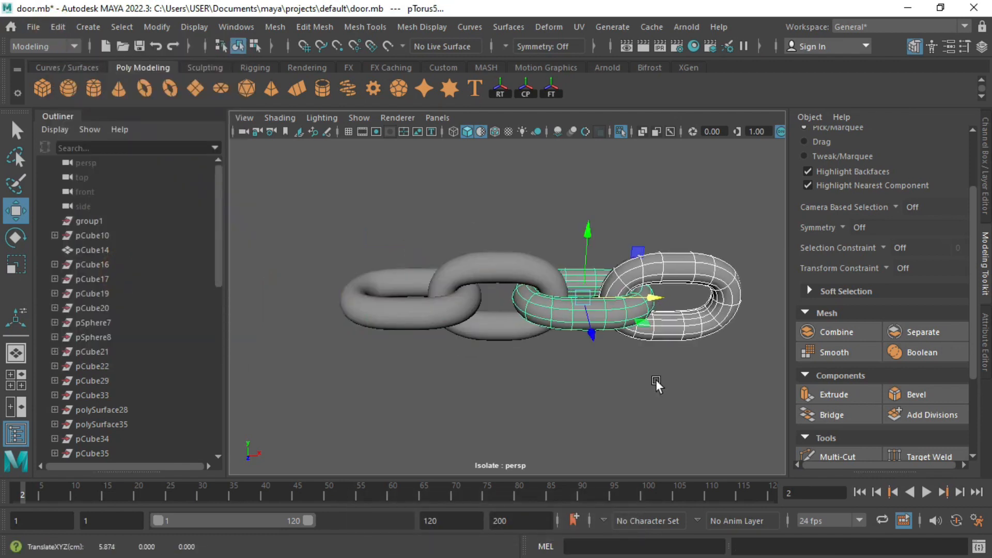
pyautogui.scroll(-3, 337, 355)
pyautogui.hotkey('shift', 'd')
pyautogui.hotkey('shift', 'd')
pyautogui.hotkey('shift', 'd')
pyautogui.hotkey('shift', 'd')
pyautogui.hotkey('shift', 'd')
pyautogui.hotkey('shift', 'd')
pyautogui.hotkey('shift', 'd')
pyautogui.hotkey('shift', 'd')
pyautogui.hotkey('shift', 'd')
pyautogui.hotkey('shift', 'd')
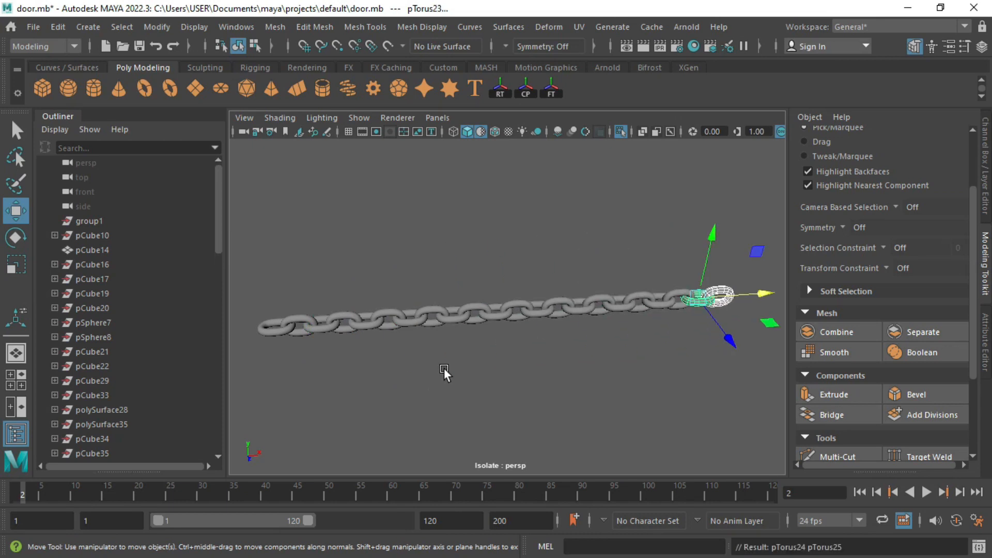
pyautogui.scroll(-2, 292, 242)
# Step: Select all the links and combine them into a single chain mesh
pyautogui.moveTo(687, 329); pyautogui.dragTo(744, 343)
pyautogui.click(819, 333)
pyautogui.click(643, 365)
pyautogui.keyDown('alt'); pyautogui.moveTo(643, 366); pyautogui.dragTo(476, 289); pyautogui.keyUp('alt')
# Step: Rotate the chain -90° to hang upright and scale it down
pyautogui.click(544, 333)
pyautogui.press('r')
pyautogui.press('e')
pyautogui.moveTo(544, 291); pyautogui.dragTo(573, 372)
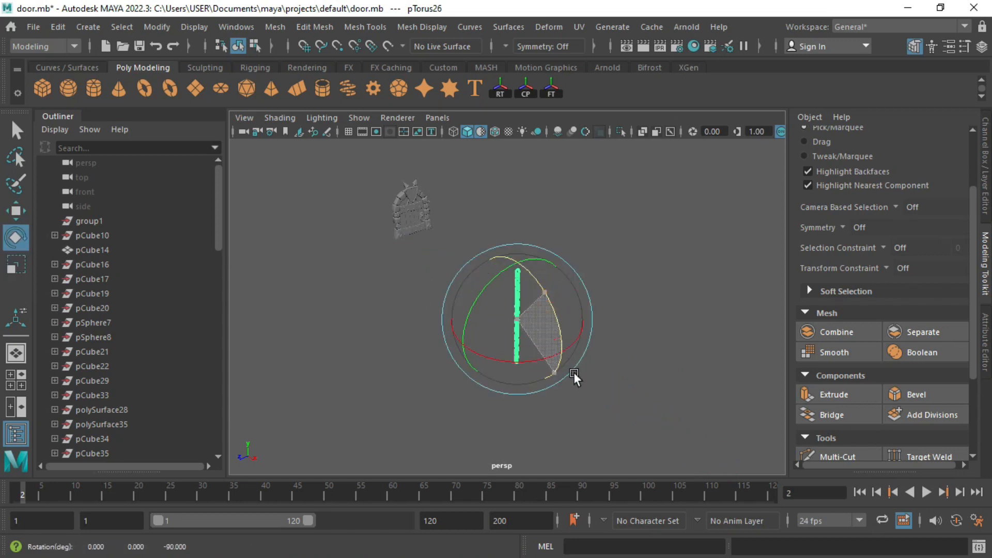
pyautogui.press('w')
pyautogui.press('v')
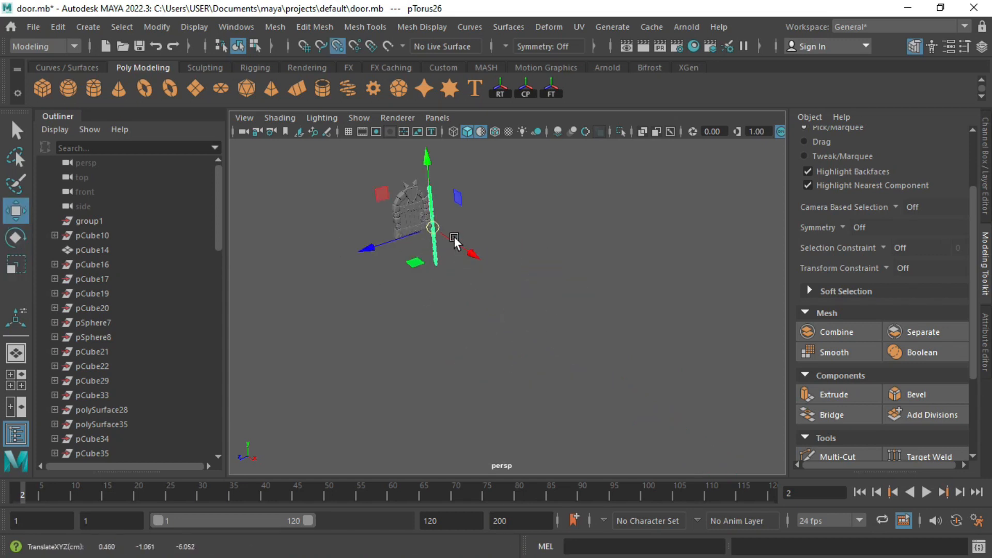
pyautogui.press('f')
pyautogui.press('r')
pyautogui.moveTo(526, 367); pyautogui.dragTo(531, 135)
pyautogui.press('w')
pyautogui.moveTo(579, 206); pyautogui.dragTo(652, 232)
pyautogui.hotkey('ctrl', 'z')
# Step: Isolate the chain with the spear head and rod, and move the chain onto the rod
pyautogui.keyDown('alt'); pyautogui.moveTo(572, 314); pyautogui.dragTo(619, 438, button='middle'); pyautogui.keyUp('alt')
pyautogui.keyDown('shift'); pyautogui.click(582, 234); pyautogui.keyUp('shift')
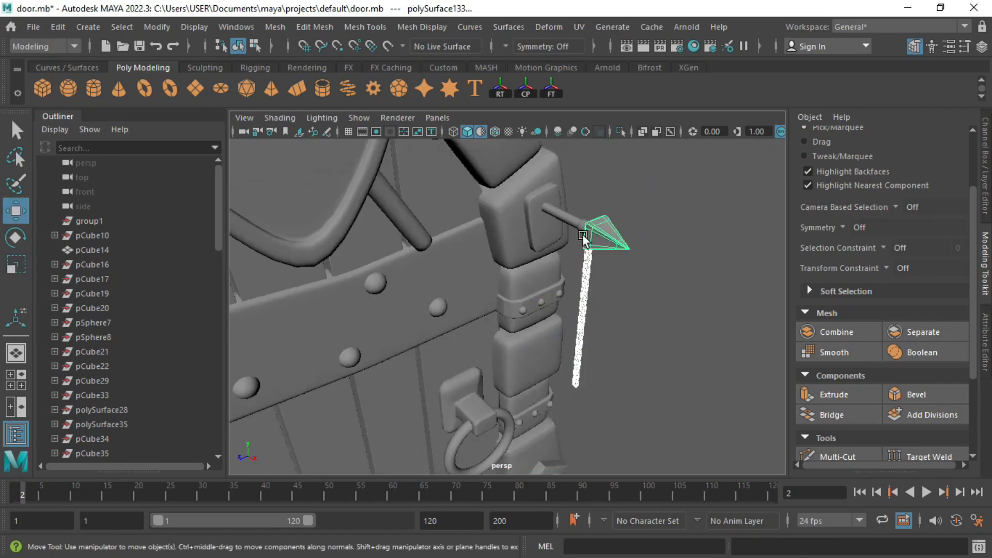
pyautogui.keyDown('alt'); pyautogui.moveTo(582, 234); pyautogui.dragTo(641, 209); pyautogui.keyUp('alt')
pyautogui.keyDown('shift'); pyautogui.moveTo(658, 171); pyautogui.dragTo(694, 210); pyautogui.keyUp('shift')
pyautogui.keyDown('shift'); pyautogui.click(696, 197); pyautogui.keyUp('shift')
pyautogui.hotkey('ctrl', '1')
pyautogui.click(619, 276)
pyautogui.keyDown('alt'); pyautogui.moveTo(668, 261); pyautogui.dragTo(615, 269); pyautogui.keyUp('alt')
pyautogui.moveTo(578, 291); pyautogui.dragTo(659, 178)
pyautogui.press('f')
pyautogui.keyDown('alt'); pyautogui.moveTo(610, 277); pyautogui.dragTo(622, 347); pyautogui.keyUp('alt')
# Step: Separate the chain into individual links and delete the extra lower links
pyautogui.click(924, 333)
pyautogui.press('Delete')
pyautogui.keyDown('alt'); pyautogui.moveTo(543, 197); pyautogui.dragTo(677, 392); pyautogui.keyUp('alt')
pyautogui.hotkey('ctrl', 'z')
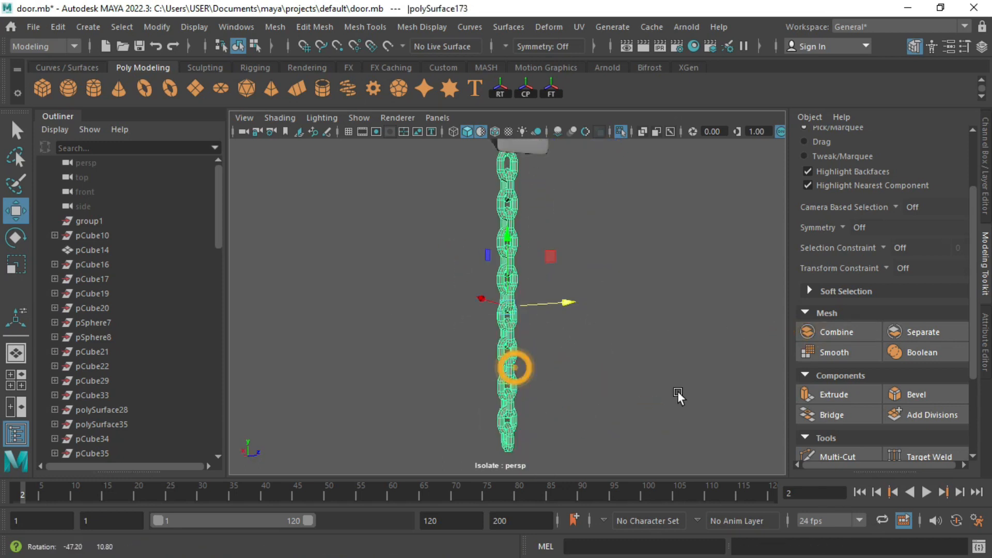
# Step: Position the shortened chain under the spear rod along X, Y and Z
pyautogui.scroll(-4, 677, 392)
pyautogui.moveTo(445, 307); pyautogui.dragTo(463, 306)
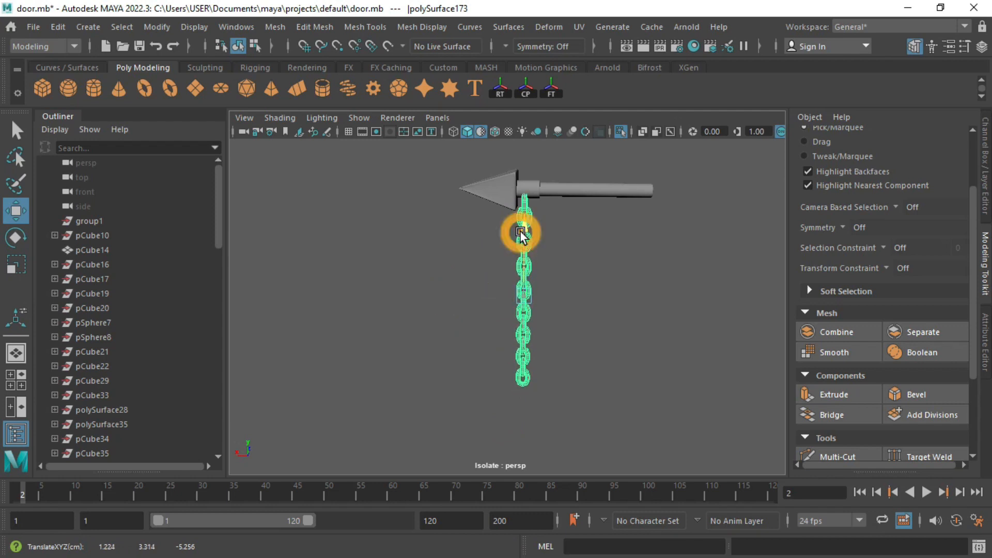
pyautogui.moveTo(520, 232); pyautogui.dragTo(521, 229)
pyautogui.scroll(4, 525, 234)
pyautogui.keyDown('alt'); pyautogui.moveTo(525, 234); pyautogui.dragTo(550, 327, button='middle'); pyautogui.keyUp('alt')
pyautogui.scroll(3, 458, 272)
pyautogui.keyDown('alt'); pyautogui.moveTo(551, 327); pyautogui.dragTo(495, 383); pyautogui.keyUp('alt')
pyautogui.moveTo(501, 385); pyautogui.dragTo(321, 156)
pyautogui.scroll(-3, 511, 388)
pyautogui.click(408, 313)
pyautogui.hotkey('ctrl', 'z')
pyautogui.click(395, 324)
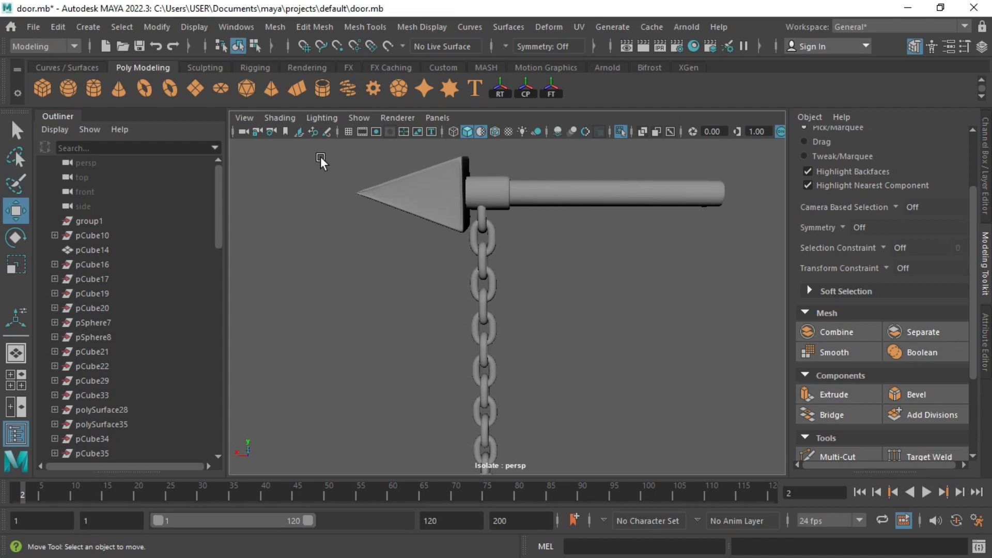
# Step: Create a new torus, pTorus27, and show its polyTorus2 construction settings
pyautogui.click(170, 88)
pyautogui.scroll(-5, 492, 346)
pyautogui.keyDown('alt'); pyautogui.moveTo(493, 346); pyautogui.dragTo(506, 381); pyautogui.keyUp('alt')
pyautogui.click(984, 196)
pyautogui.click(983, 346)
pyautogui.click(799, 142)
# Step: Give the torus a radius of 2 and a section radius of 0.4
pyautogui.press('f')
pyautogui.moveTo(789, 239); pyautogui.dragTo(739, 245)
pyautogui.write('2')
pyautogui.press('Return')
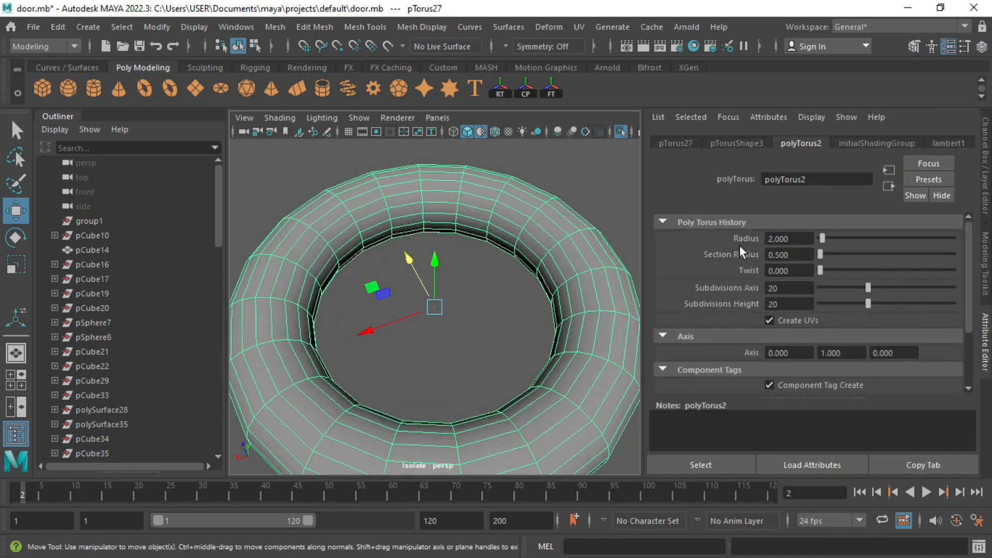
pyautogui.write('0.4')
pyautogui.press('Return')
# Step: In the top view, delete the torus's right half to leave a U shape
pyautogui.keyDown('alt'); pyautogui.moveTo(493, 339); pyautogui.dragTo(408, 343); pyautogui.keyUp('alt')
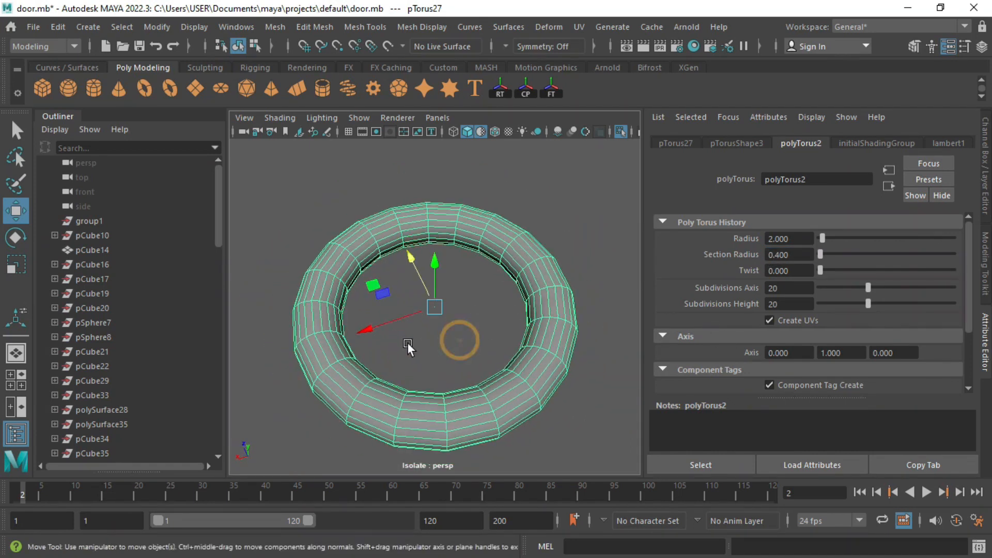
pyautogui.press('space')
pyautogui.press('space')
pyautogui.moveTo(439, 244); pyautogui.dragTo(435, 203, button='right')
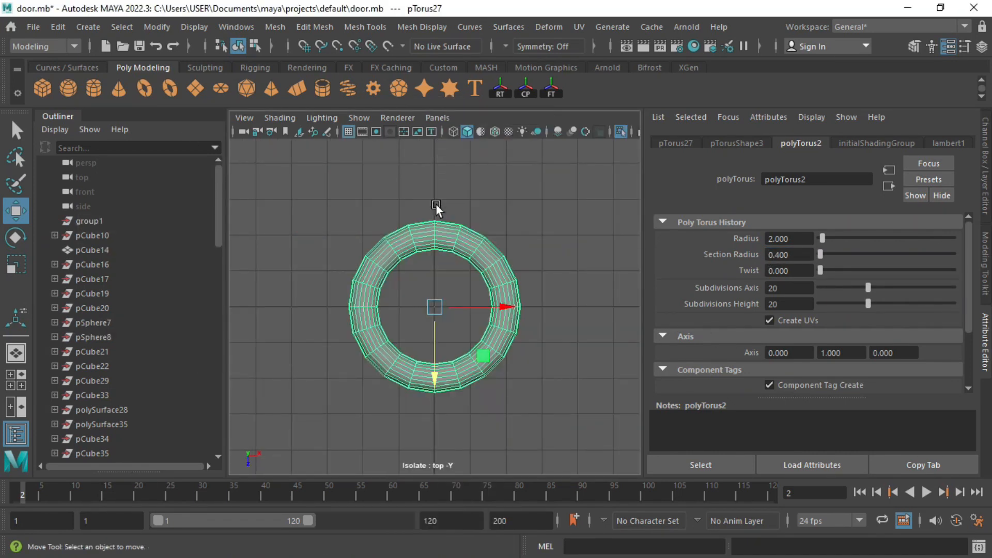
pyautogui.moveTo(446, 196); pyautogui.dragTo(509, 334)
pyautogui.moveTo(558, 417); pyautogui.dragTo(559, 419)
pyautogui.press('Delete')
pyautogui.moveTo(426, 246); pyautogui.dragTo(432, 211, button='right')
# Step: Extrude the U's open end edges straight out to the right, then start inserting edge loops
pyautogui.click(442, 236)
pyautogui.press('q')
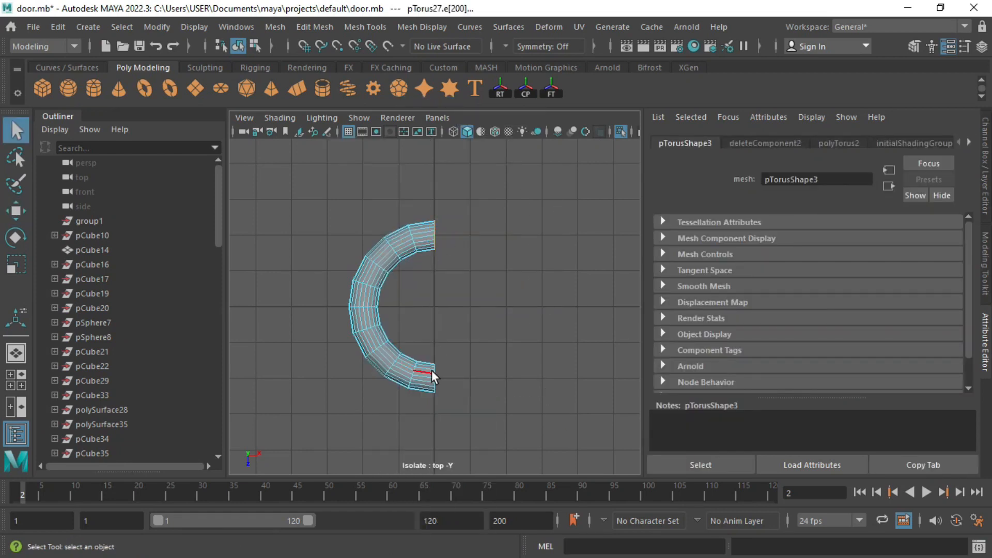
pyautogui.hotkey('ctrl', 'e')
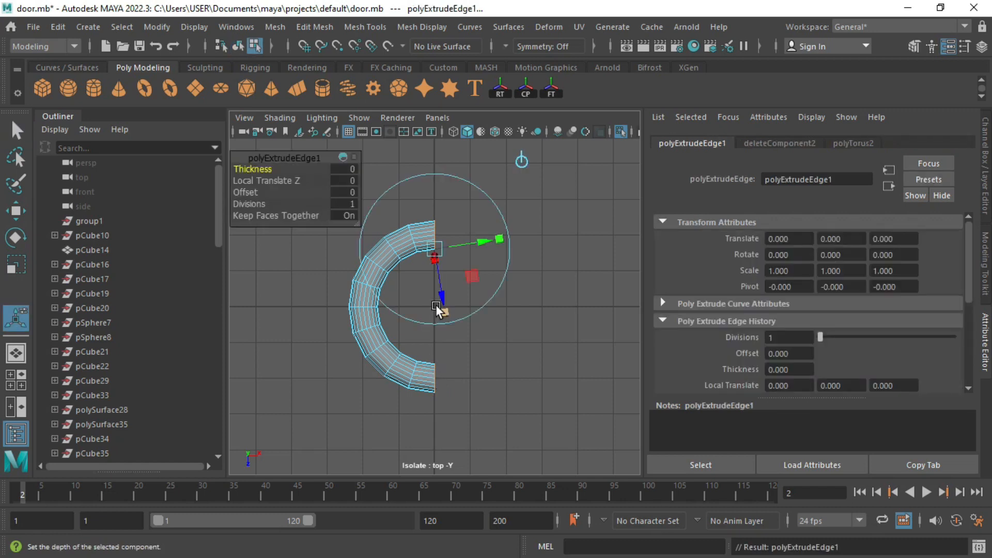
pyautogui.press('w')
pyautogui.moveTo(508, 308); pyautogui.dragTo(528, 307)
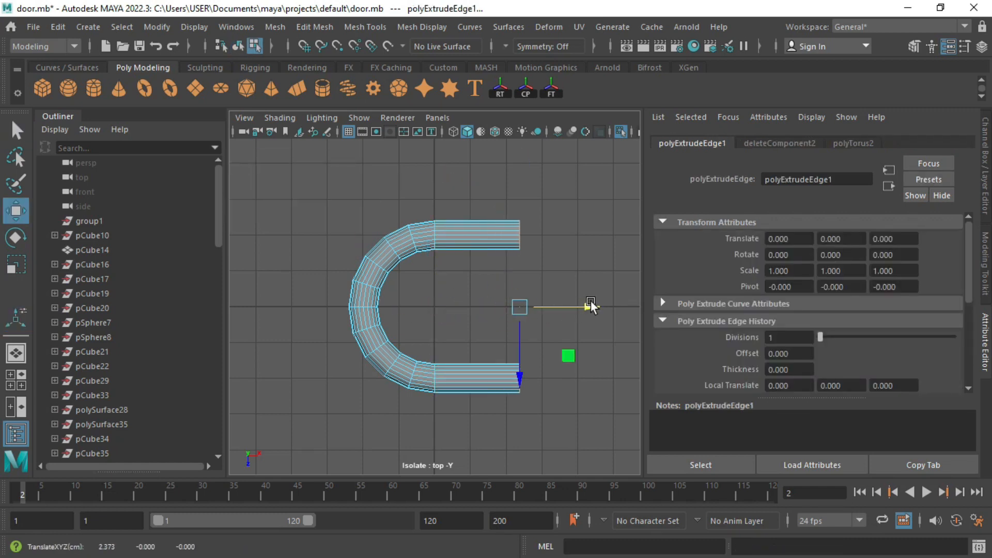
pyautogui.click(344, 27)
pyautogui.click(372, 143)
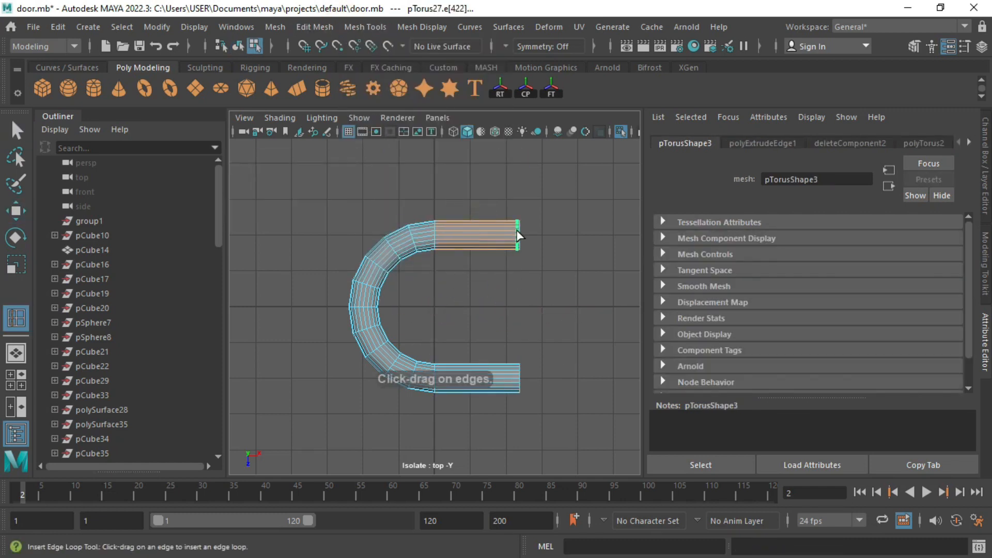
# Step: Preview the U smoothed and scale the vertex rings at both of its ends
pyautogui.moveTo(492, 349); pyautogui.dragTo(449, 158, button='right')
pyautogui.press('3')
pyautogui.click(511, 189)
pyautogui.click(500, 241)
pyautogui.moveTo(492, 190); pyautogui.dragTo(569, 402)
pyautogui.press('r')
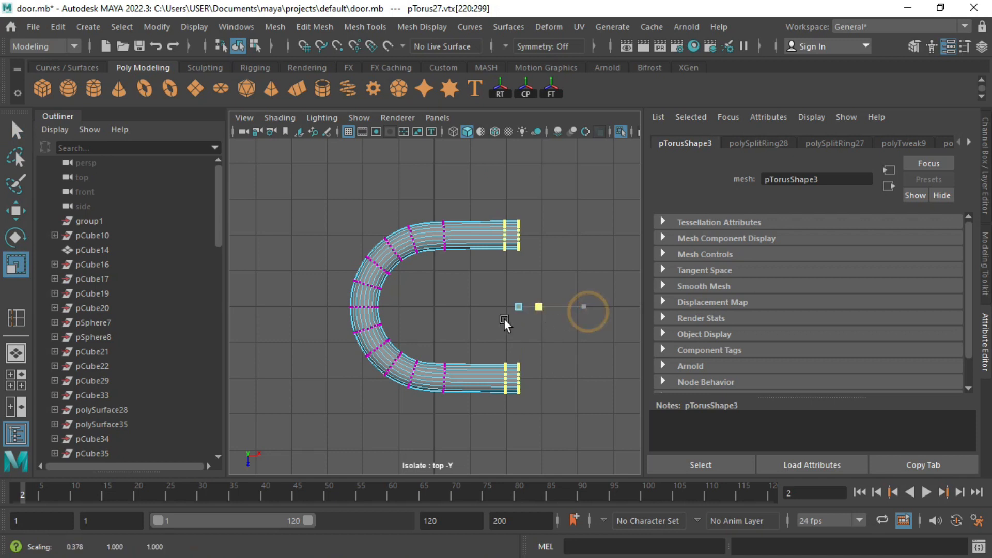
pyautogui.moveTo(460, 178); pyautogui.dragTo(525, 231, button='right')
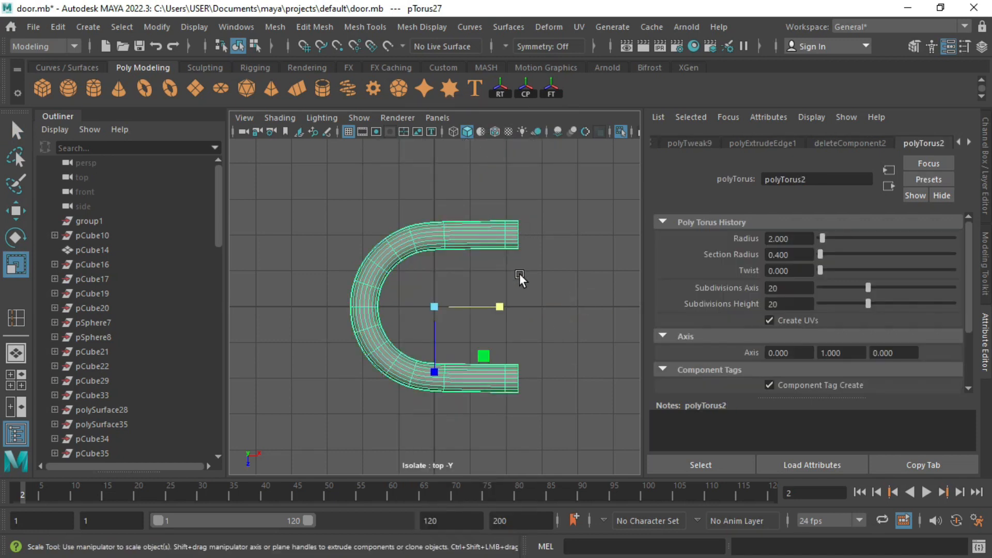
# Step: Shrink the torus to a tiny size and snap it into place under the spear
pyautogui.press('space')
pyautogui.press('space')
pyautogui.moveTo(434, 306); pyautogui.dragTo(274, 285)
pyautogui.press('w')
pyautogui.press('f')
pyautogui.scroll(-8, 354, 280)
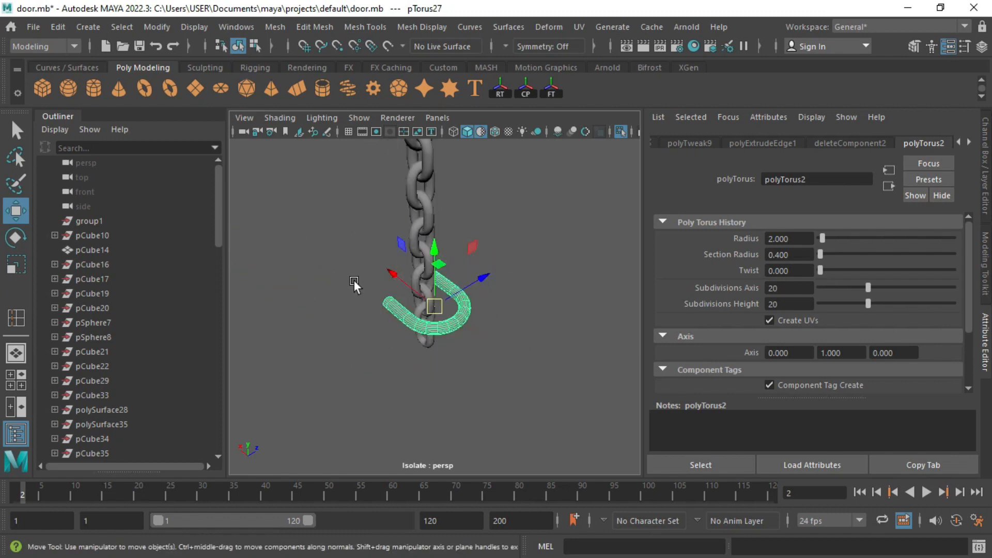
pyautogui.keyDown('alt'); pyautogui.moveTo(354, 280); pyautogui.dragTo(398, 290); pyautogui.keyUp('alt')
pyautogui.keyDown('alt'); pyautogui.moveTo(397, 289); pyautogui.dragTo(412, 343, button='middle'); pyautogui.keyUp('alt')
pyautogui.press('v')
pyautogui.moveTo(447, 369); pyautogui.dragTo(448, 228)
pyautogui.press('f')
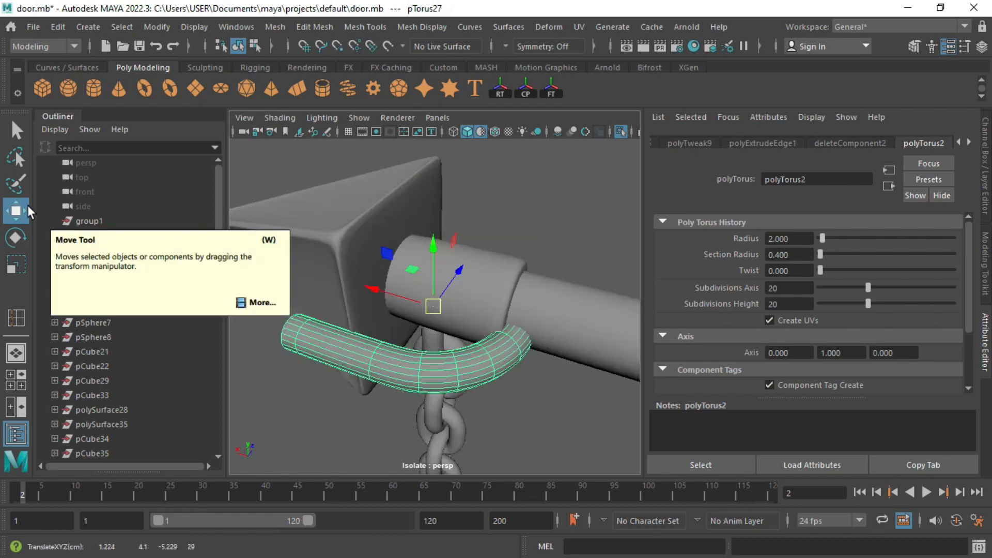
# Step: Rotate the torus 90 degrees and shrink it further
pyautogui.click(17, 128)
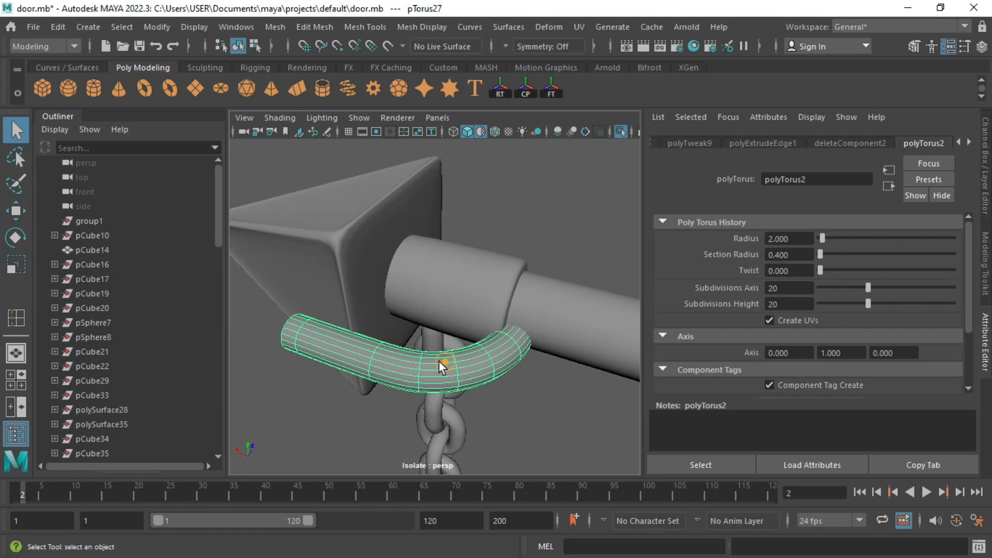
pyautogui.click(16, 211)
pyautogui.scroll(-5, 425, 313)
pyautogui.keyDown('alt'); pyautogui.moveTo(426, 313); pyautogui.dragTo(439, 294); pyautogui.keyUp('alt')
pyautogui.press('e')
pyautogui.moveTo(466, 259); pyautogui.dragTo(500, 352)
pyautogui.press('r')
pyautogui.moveTo(434, 307); pyautogui.dragTo(392, 298)
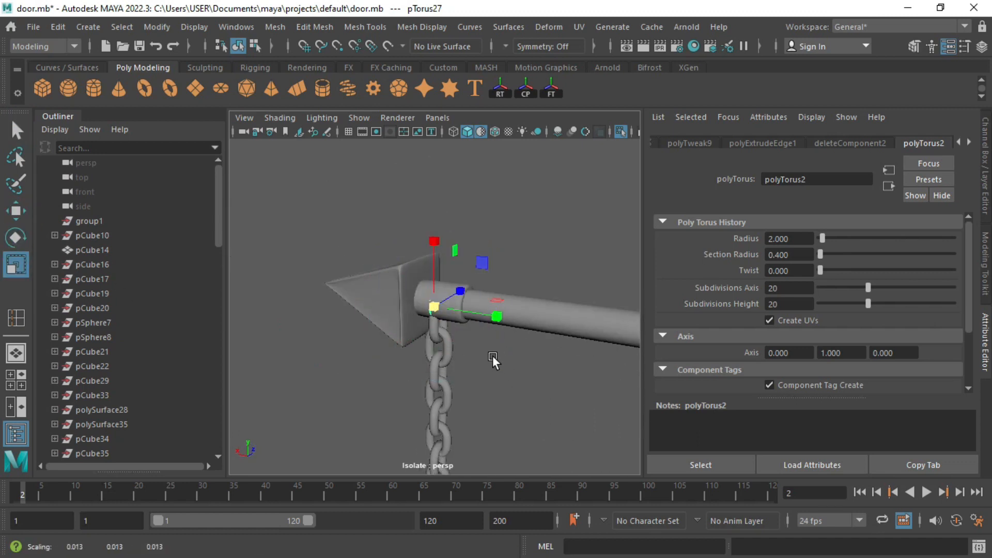
# Step: Scale the torus up slightly and move it down and sideways onto the chain
pyautogui.keyDown('alt'); pyautogui.moveTo(490, 354); pyautogui.dragTo(412, 337); pyautogui.keyUp('alt')
pyautogui.scroll(5, 412, 337)
pyautogui.keyDown('alt'); pyautogui.moveTo(478, 293); pyautogui.dragTo(451, 225, button='middle'); pyautogui.keyUp('alt')
pyautogui.click(451, 225)
pyautogui.hotkey('ctrl', 'z')
pyautogui.keyDown('alt'); pyautogui.moveTo(420, 251); pyautogui.dragTo(410, 239); pyautogui.keyUp('alt')
pyautogui.moveTo(410, 239); pyautogui.dragTo(416, 244)
pyautogui.press('w')
pyautogui.moveTo(413, 169); pyautogui.dragTo(382, 253)
pyautogui.moveTo(493, 278); pyautogui.dragTo(500, 278)
# Step: Turn the chain about its vertical axis
pyautogui.click(429, 320)
pyautogui.keyDown('alt'); pyautogui.moveTo(429, 325); pyautogui.dragTo(467, 342); pyautogui.keyUp('alt')
pyautogui.press('e')
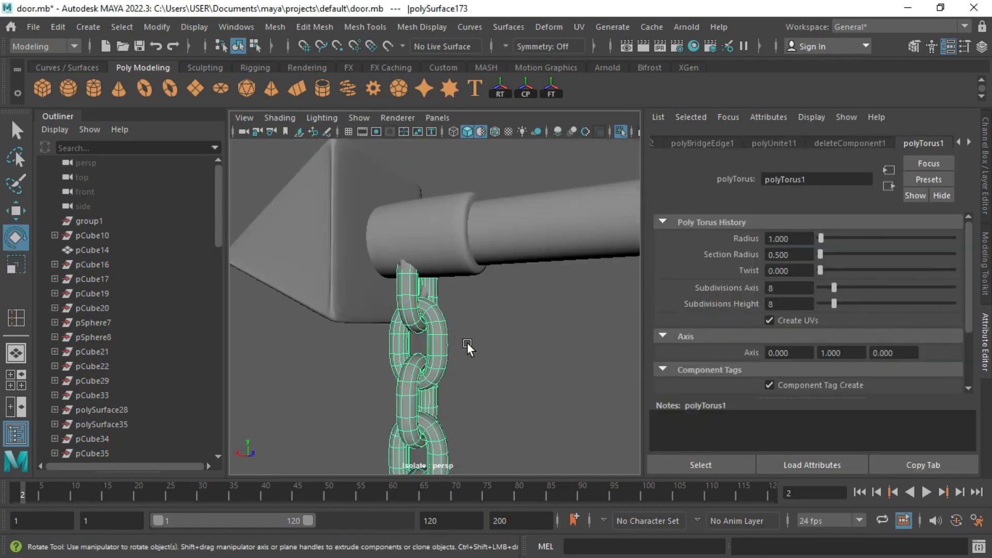
pyautogui.scroll(-4, 467, 343)
pyautogui.keyDown('alt'); pyautogui.moveTo(443, 445); pyautogui.dragTo(461, 309, button='middle'); pyautogui.keyUp('alt')
pyautogui.keyDown('alt'); pyautogui.moveTo(483, 458); pyautogui.dragTo(476, 404, button='middle'); pyautogui.keyUp('alt')
pyautogui.moveTo(480, 382); pyautogui.dragTo(420, 386)
pyautogui.keyDown('alt'); pyautogui.moveTo(516, 313); pyautogui.dragTo(465, 413, button='middle'); pyautogui.keyUp('alt')
pyautogui.keyDown('alt'); pyautogui.moveTo(465, 403); pyautogui.dragTo(410, 332); pyautogui.keyUp('alt')
# Step: At the chain's top, nudge the torus hook along its depth axis
pyautogui.press('w')
pyautogui.keyDown('alt'); pyautogui.moveTo(408, 433); pyautogui.dragTo(443, 360, button='middle'); pyautogui.keyUp('alt')
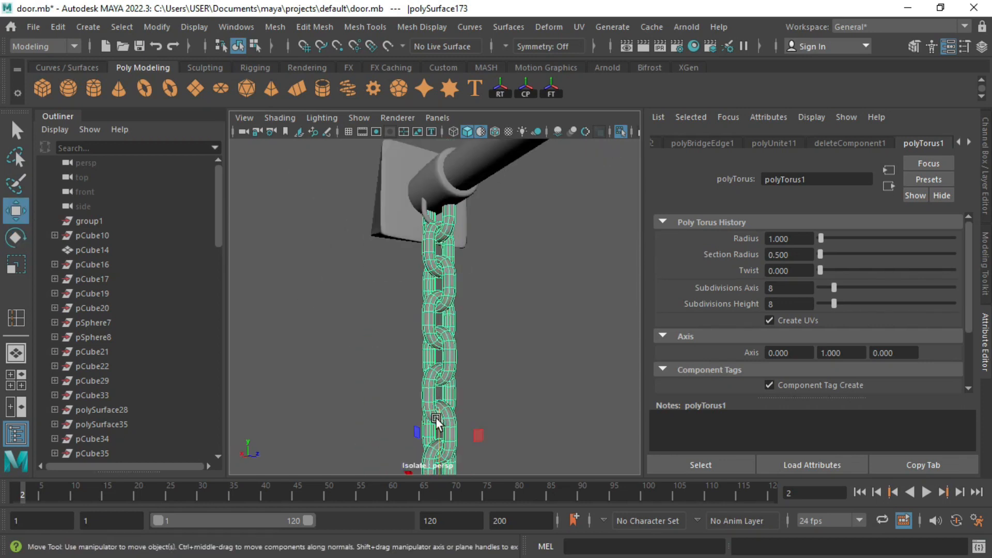
pyautogui.keyDown('alt'); pyautogui.moveTo(490, 260); pyautogui.dragTo(427, 357); pyautogui.keyUp('alt')
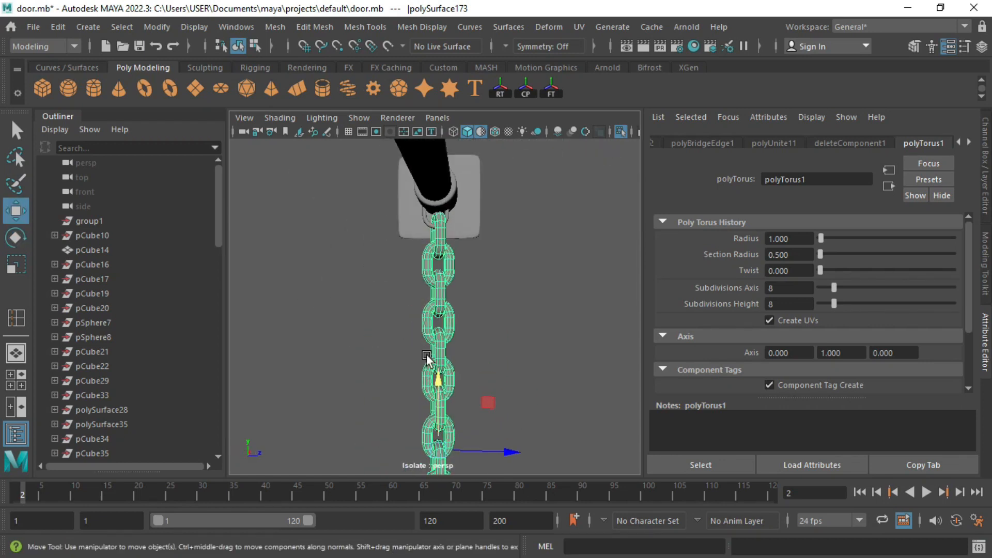
pyautogui.press('e')
pyautogui.keyDown('alt'); pyautogui.moveTo(464, 404); pyautogui.dragTo(476, 374, button='middle'); pyautogui.keyUp('alt')
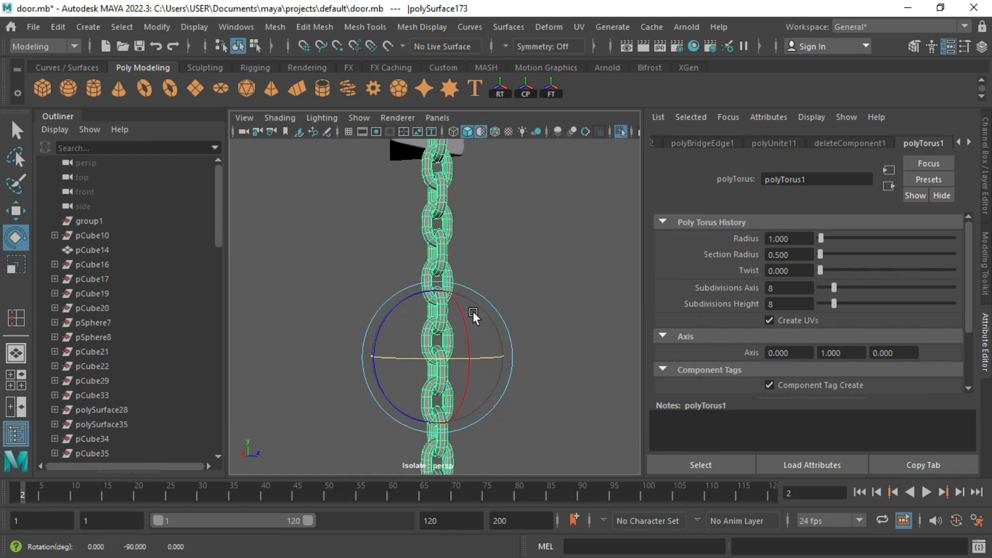
pyautogui.keyDown('alt'); pyautogui.moveTo(473, 311); pyautogui.dragTo(507, 403, button='middle'); pyautogui.keyUp('alt')
pyautogui.scroll(5, 507, 289)
pyautogui.keyDown('alt'); pyautogui.moveTo(507, 289); pyautogui.dragTo(465, 243); pyautogui.keyUp('alt')
pyautogui.click(443, 180)
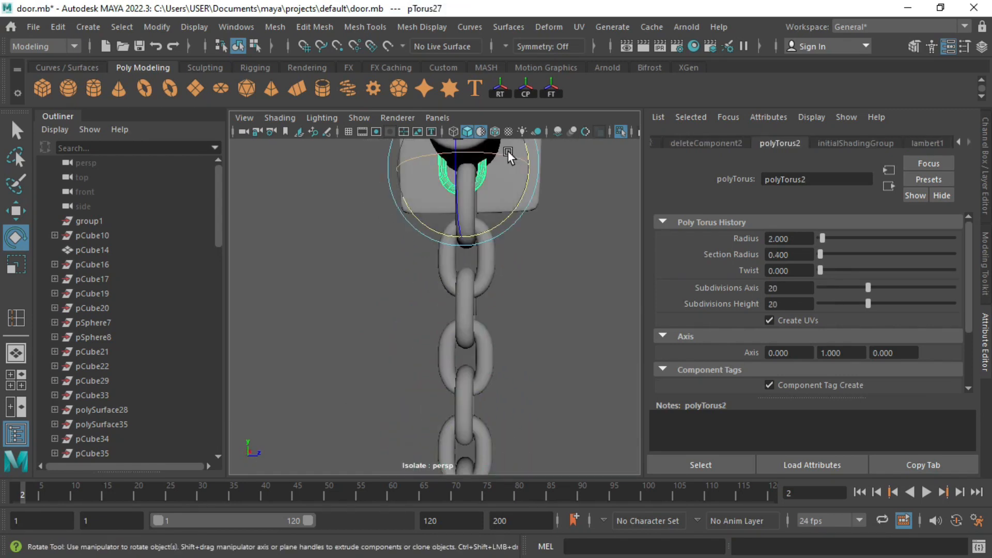
pyautogui.press('w')
pyautogui.moveTo(497, 151); pyautogui.dragTo(535, 173)
# Step: Shift-drag a copy of the hook down to the chain's bottom
pyautogui.keyDown('alt'); pyautogui.moveTo(522, 225); pyautogui.dragTo(413, 243); pyautogui.keyUp('alt')
pyautogui.scroll(-8, 456, 314)
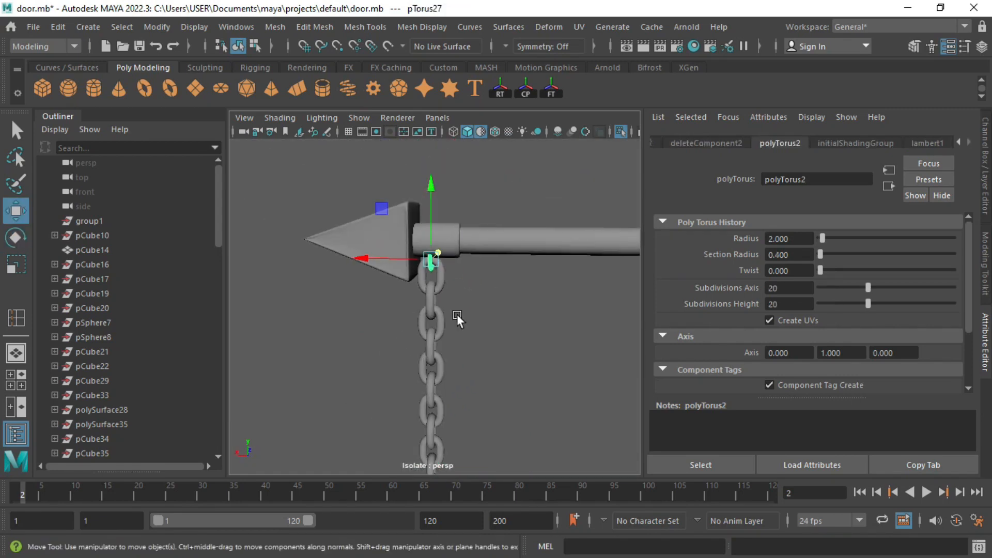
pyautogui.click(457, 316)
pyautogui.scroll(6, 458, 316)
pyautogui.moveTo(465, 331)
pyautogui.keyDown('alt'); pyautogui.mouseDown()
pyautogui.moveTo(405, 346)
pyautogui.moveTo(467, 369)
pyautogui.mouseUp(); pyautogui.keyUp('alt')
pyautogui.scroll(5, 455, 310)
pyautogui.click(426, 203)
pyautogui.scroll(-1, 426, 202)
pyautogui.keyDown('shift'); pyautogui.moveTo(425, 156); pyautogui.dragTo(416, 368); pyautogui.keyUp('shift')
# Step: Rotate the copied link until it opens downward and move it up to the chain's end
pyautogui.scroll(5, 453, 373)
pyautogui.scroll(-3, 432, 333)
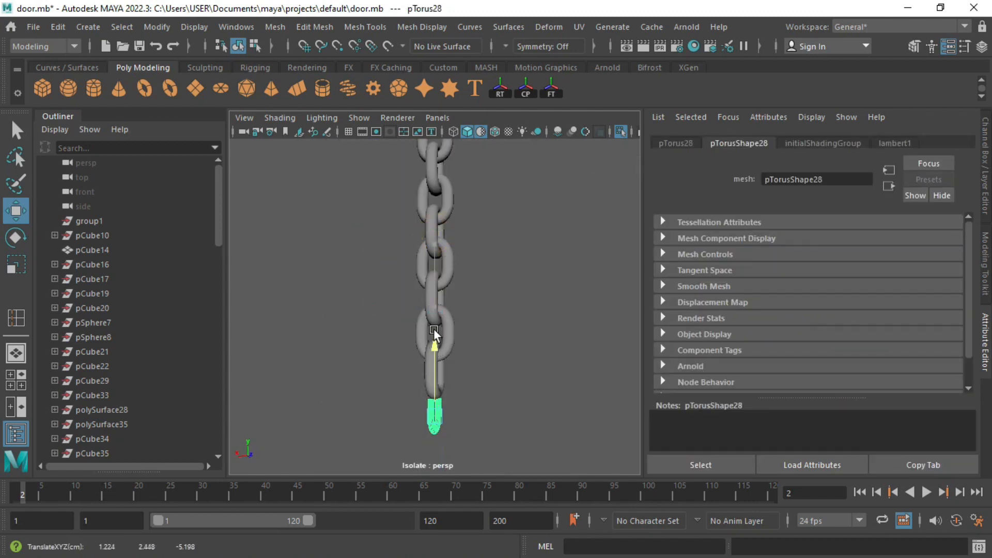
pyautogui.moveTo(434, 329); pyautogui.dragTo(434, 327)
pyautogui.press('f')
pyautogui.keyDown('alt'); pyautogui.moveTo(420, 368); pyautogui.dragTo(483, 365); pyautogui.keyUp('alt')
pyautogui.press('e')
pyautogui.moveTo(427, 300); pyautogui.dragTo(552, 298)
pyautogui.moveTo(459, 265); pyautogui.dragTo(457, 445)
pyautogui.press('w')
pyautogui.moveTo(430, 248); pyautogui.dragTo(429, 206)
# Step: Orbit around the chain to check both links in place
pyautogui.scroll(-6, 430, 217)
pyautogui.keyDown('alt'); pyautogui.moveTo(516, 315); pyautogui.dragTo(421, 309); pyautogui.keyUp('alt')
pyautogui.keyDown('alt'); pyautogui.moveTo(467, 342); pyautogui.dragTo(391, 331); pyautogui.keyUp('alt')
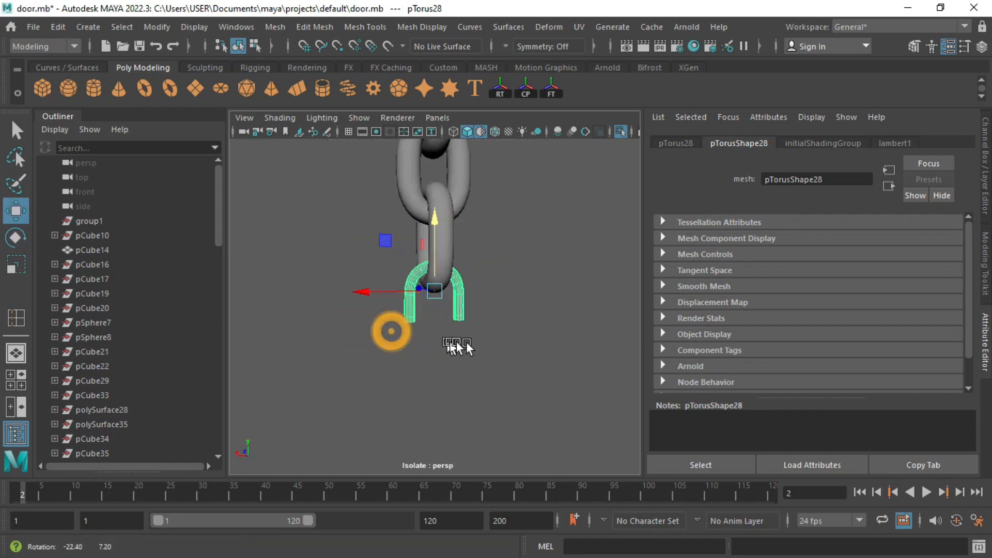
pyautogui.click(492, 336)
pyautogui.scroll(-6, 491, 336)
pyautogui.keyDown('alt'); pyautogui.moveTo(495, 305); pyautogui.dragTo(392, 304); pyautogui.keyUp('alt')
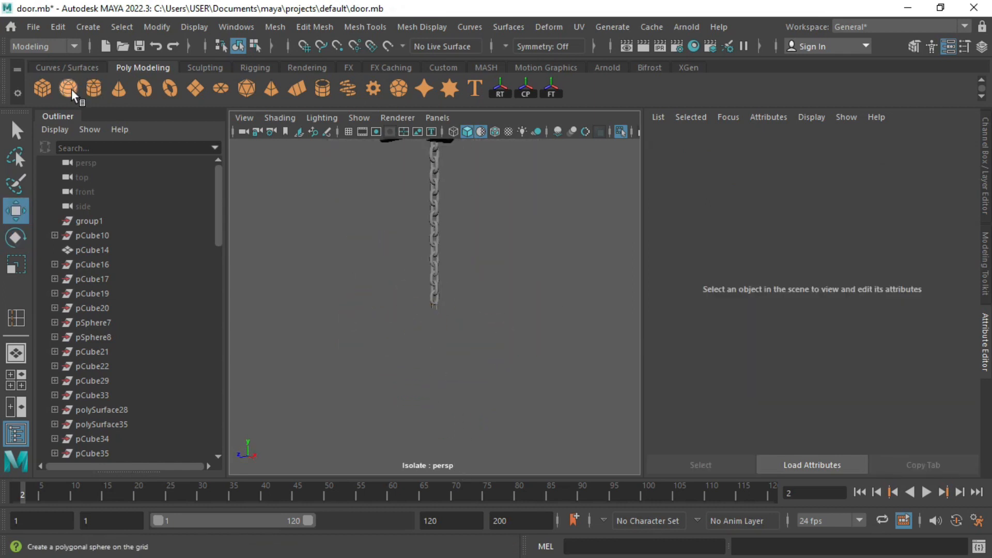
# Step: Create a new cube and position it just below the end of the chain
pyautogui.click(42, 88)
pyautogui.keyDown('alt'); pyautogui.moveTo(257, 388); pyautogui.dragTo(420, 335); pyautogui.keyUp('alt')
pyautogui.click(490, 285)
pyautogui.hotkey('ctrl', 'z')
pyautogui.moveTo(493, 329); pyautogui.dragTo(490, 286)
pyautogui.press('f')
pyautogui.moveTo(435, 237); pyautogui.dragTo(465, 295)
pyautogui.scroll(-2, 440, 315)
pyautogui.scroll(-2, 435, 352)
# Step: Scale the cube into a narrower, taller lantern body
pyautogui.press('r')
pyautogui.moveTo(434, 363); pyautogui.dragTo(411, 362)
pyautogui.moveTo(435, 299); pyautogui.dragTo(436, 285)
pyautogui.moveTo(435, 363); pyautogui.dragTo(457, 360)
pyautogui.scroll(3, 438, 310)
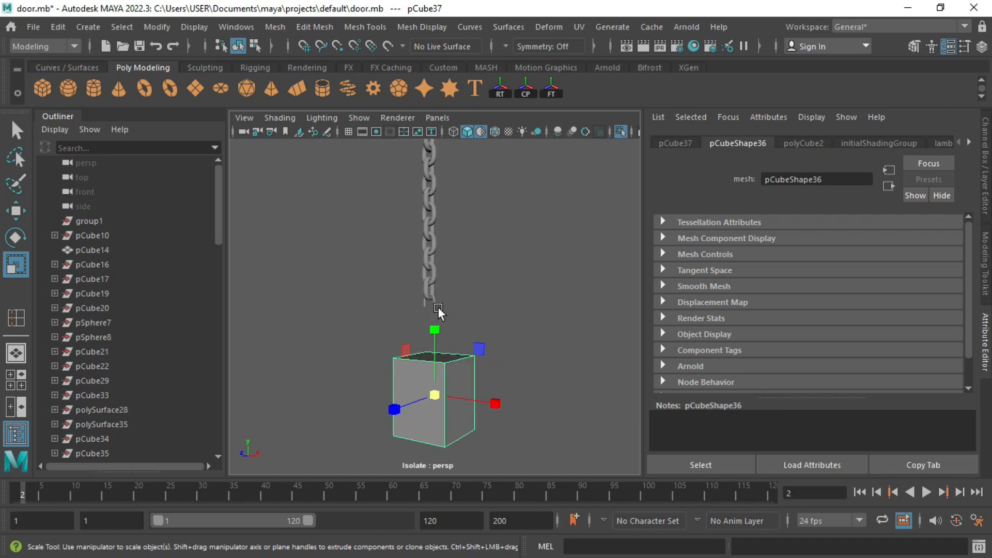
pyautogui.keyDown('alt'); pyautogui.moveTo(438, 310); pyautogui.dragTo(424, 288); pyautogui.keyUp('alt')
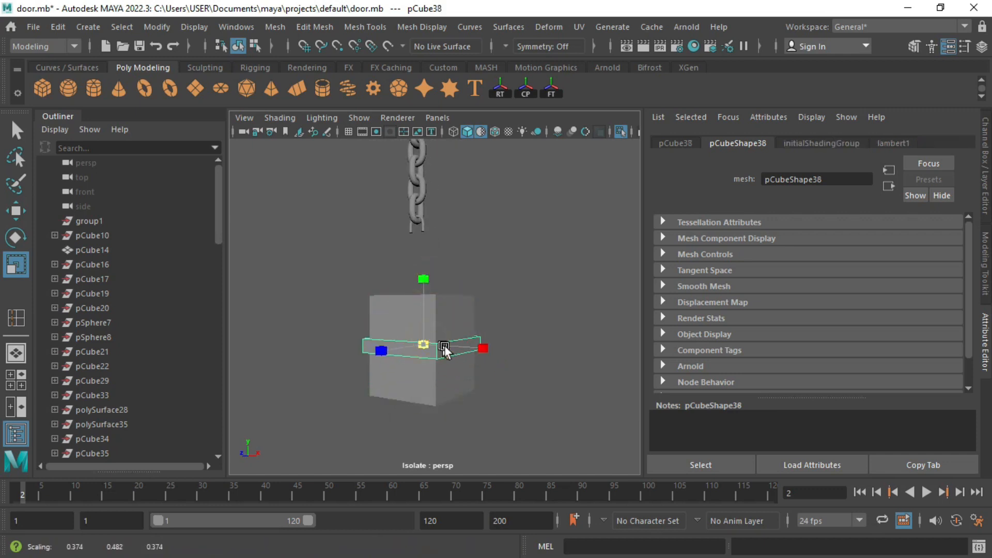
# Step: Flatten a copy into a thin slab, clone slabs to the box's top and bottom, and delete the leftover
pyautogui.moveTo(425, 300); pyautogui.dragTo(417, 222)
pyautogui.press('w')
pyautogui.click(427, 351)
pyautogui.moveTo(429, 271)
pyautogui.keyDown('shift'); pyautogui.mouseDown()
pyautogui.moveTo(427, 336)
pyautogui.moveTo(439, 336)
pyautogui.moveTo(441, 316)
pyautogui.mouseUp(); pyautogui.keyUp('shift')
pyautogui.scroll(3, 428, 348)
pyautogui.click(427, 357)
pyautogui.press('Delete')
# Step: Scale the bottom slab thinner
pyautogui.click(423, 394)
pyautogui.press('r')
pyautogui.moveTo(444, 316); pyautogui.dragTo(442, 379)
pyautogui.moveTo(444, 309)
pyautogui.mouseDown()
pyautogui.moveTo(474, 329)
pyautogui.moveTo(432, 312)
pyautogui.mouseUp()
pyautogui.moveTo(448, 163); pyautogui.dragTo(519, 127, button='right')
pyautogui.keyDown('alt'); pyautogui.moveTo(523, 155); pyautogui.dragTo(440, 170); pyautogui.keyUp('alt')
# Step: Bevel the bottom slab, top slab and middle box with the Modeling Toolkit
pyautogui.click(986, 248)
pyautogui.click(911, 397)
pyautogui.keyDown('alt'); pyautogui.moveTo(708, 357); pyautogui.dragTo(637, 339); pyautogui.keyUp('alt')
pyautogui.keyDown('alt'); pyautogui.moveTo(637, 339); pyautogui.dragTo(647, 362, button='middle'); pyautogui.keyUp('alt')
pyautogui.click(565, 193)
pyautogui.press('g')
pyautogui.click(538, 316)
pyautogui.click(901, 394)
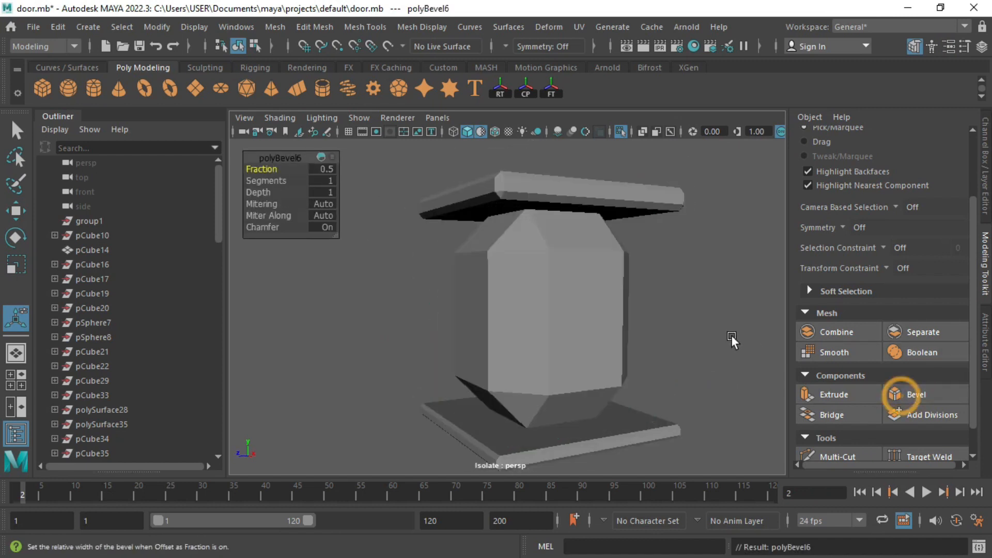
# Step: Adjust the bevel to a 0.055 fraction with 2 segments
pyautogui.click(983, 350)
pyautogui.moveTo(887, 268); pyautogui.dragTo(828, 283)
pyautogui.click(529, 304)
pyautogui.moveTo(529, 305)
pyautogui.keyDown('alt'); pyautogui.mouseDown()
pyautogui.moveTo(497, 334)
pyautogui.moveTo(522, 305)
pyautogui.mouseUp(); pyautogui.keyUp('alt')
# Step: Insert a horizontal edge loop around the middle of the box
pyautogui.moveTo(432, 248); pyautogui.dragTo(431, 102, button='right')
pyautogui.click(431, 303)
pyautogui.keyDown('ctrl'); pyautogui.moveTo(431, 304); pyautogui.dragTo(492, 302, button='right'); pyautogui.keyUp('ctrl')
pyautogui.press('space')
pyautogui.press('space')
# Step: Duplicate the box as pCube42 and shrink the copy
pyautogui.press('f')
pyautogui.press('r')
pyautogui.hotkey('ctrl', 'd')
pyautogui.moveTo(434, 305); pyautogui.dragTo(476, 324)
pyautogui.press('w')
pyautogui.press('r')
# Step: Shape the duplicate into a narrow vertical bar, stretching it taller and raising it
pyautogui.moveTo(508, 258); pyautogui.dragTo(509, 140)
pyautogui.moveTo(508, 326); pyautogui.dragTo(479, 289)
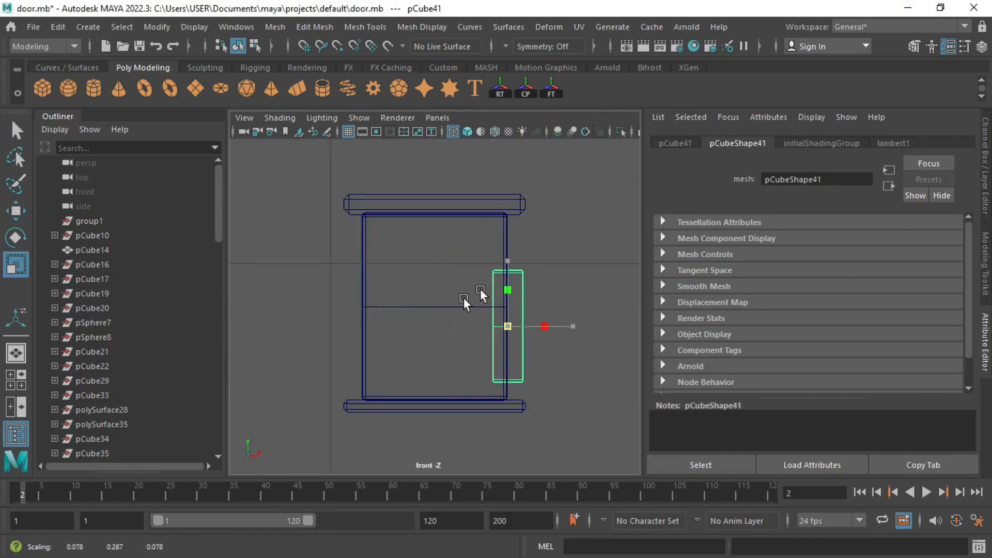
pyautogui.moveTo(507, 326); pyautogui.dragTo(481, 313)
pyautogui.hotkey('ctrl', 'z')
pyautogui.moveTo(508, 261); pyautogui.dragTo(507, 206)
pyautogui.press('w')
pyautogui.moveTo(507, 294); pyautogui.dragTo(503, 280)
pyautogui.press('r')
pyautogui.moveTo(506, 247); pyautogui.dragTo(499, 223)
# Step: Isolate the lantern parts in the viewport and select the vertical bar alone
pyautogui.press('space')
pyautogui.press('space')
pyautogui.press('f')
pyautogui.moveTo(325, 179); pyautogui.dragTo(542, 428)
pyautogui.scroll(-8, 454, 283)
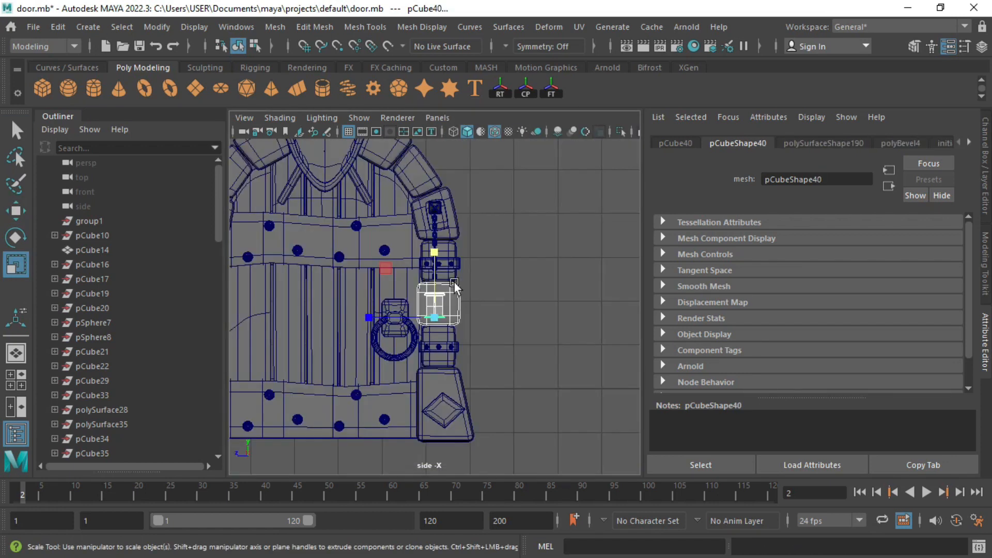
pyautogui.scroll(2, 447, 304)
pyautogui.hotkey('ctrl', '1')
pyautogui.press('f')
pyautogui.click(437, 305)
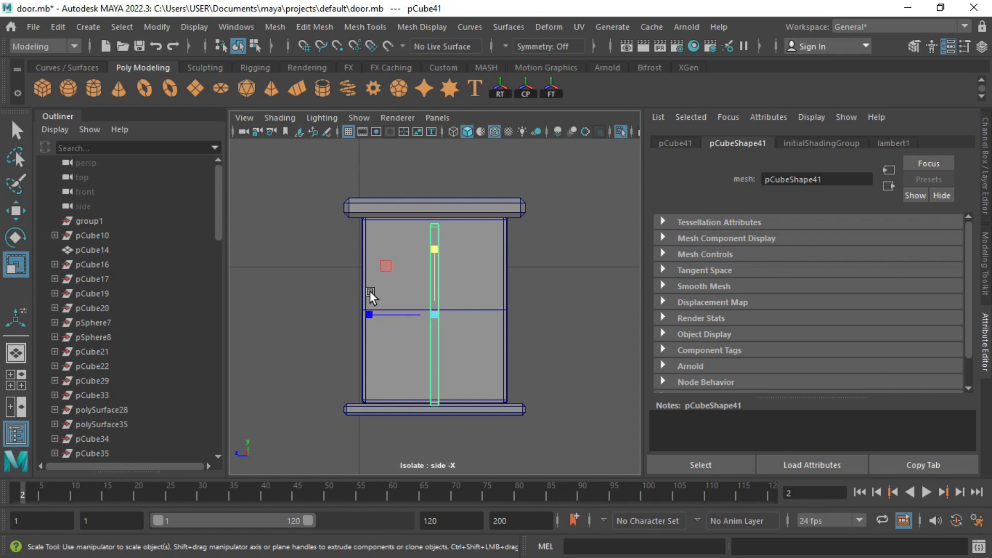
pyautogui.click(308, 264)
pyautogui.click(427, 308)
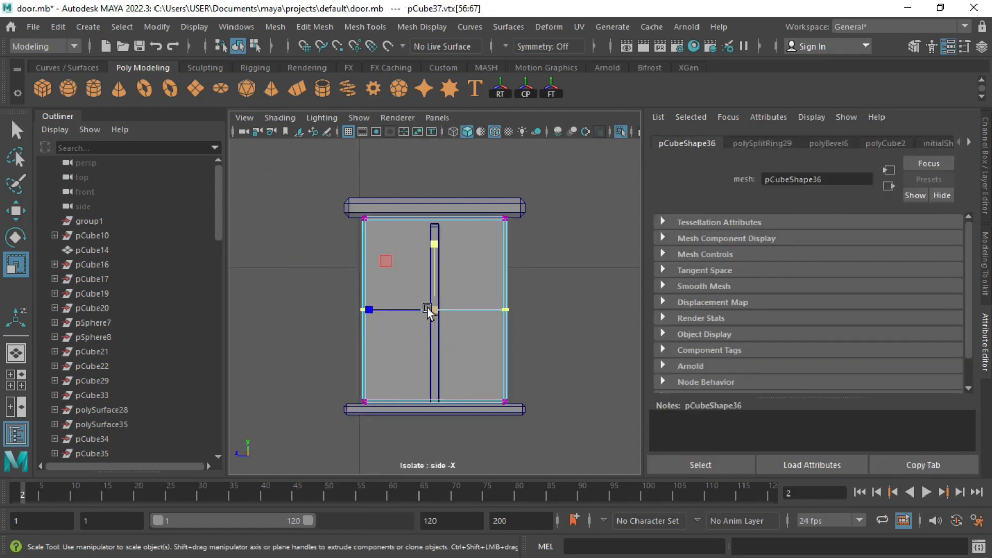
pyautogui.press('q')
pyautogui.click(438, 273)
pyautogui.press('r')
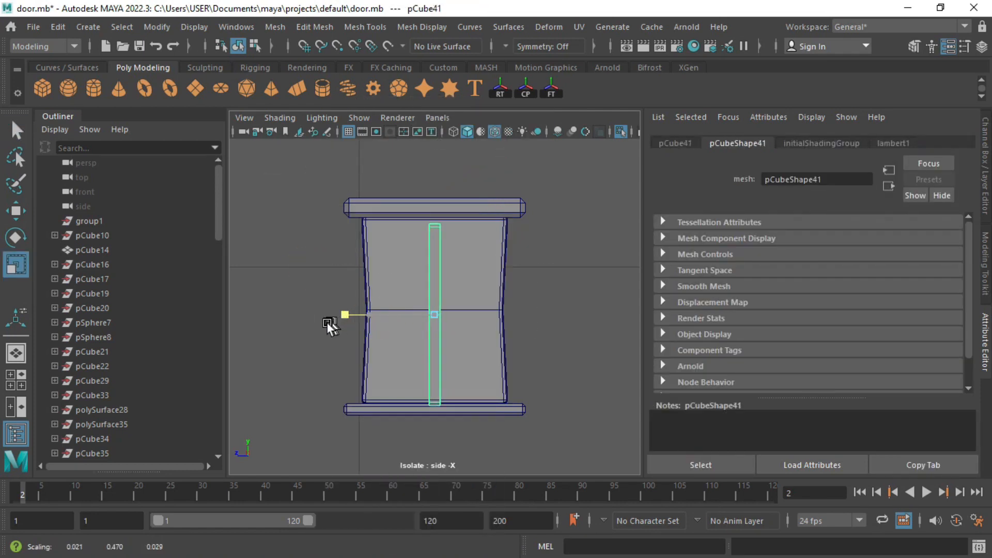
pyautogui.press('w')
# Step: Stretch the bar and slide it along its depth axis to line the box's corner edge
pyautogui.moveTo(377, 317)
pyautogui.keyDown('alt'); pyautogui.mouseDown()
pyautogui.moveTo(498, 265)
pyautogui.moveTo(397, 370)
pyautogui.moveTo(380, 311)
pyautogui.mouseUp(); pyautogui.keyUp('alt')
pyautogui.press('r')
pyautogui.moveTo(405, 244); pyautogui.dragTo(405, 239)
pyautogui.keyDown('alt'); pyautogui.moveTo(406, 253); pyautogui.dragTo(415, 321); pyautogui.keyUp('alt')
pyautogui.press('w')
pyautogui.moveTo(335, 356); pyautogui.dragTo(318, 336)
# Step: Check the box's middle vertex ring, then group the lantern pieces into group3 and show the Channel Box
pyautogui.press('space')
pyautogui.press('space')
pyautogui.moveTo(365, 310); pyautogui.dragTo(302, 150, button='right')
pyautogui.moveTo(374, 334); pyautogui.dragTo(338, 290)
pyautogui.moveTo(352, 150); pyautogui.dragTo(408, 130, button='right')
pyautogui.press('space')
pyautogui.press('space')
pyautogui.keyDown('alt'); pyautogui.moveTo(519, 337); pyautogui.dragTo(429, 302); pyautogui.keyUp('alt')
pyautogui.press('r')
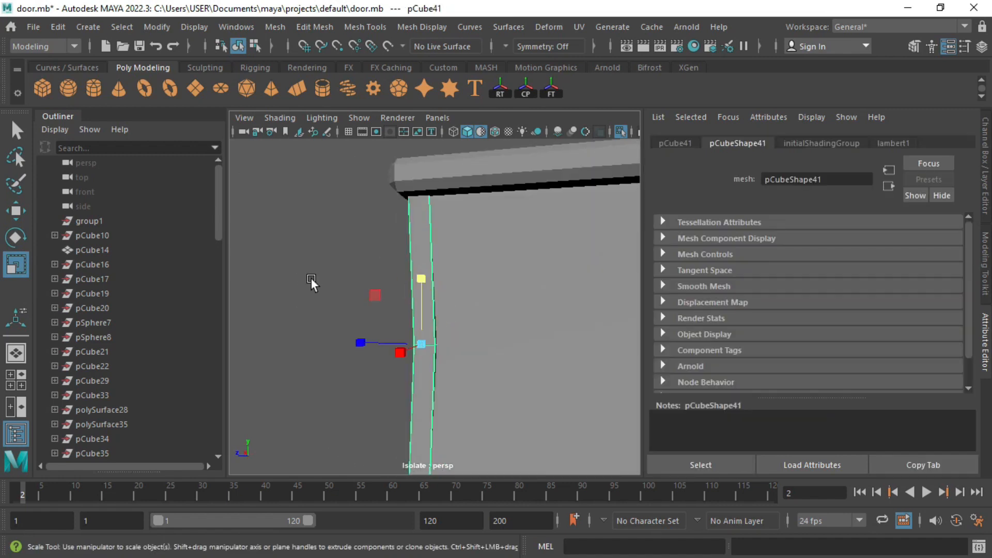
pyautogui.press('f')
pyautogui.press('space')
pyautogui.press('space')
pyautogui.press('w')
pyautogui.hotkey('ctrl', 'g')
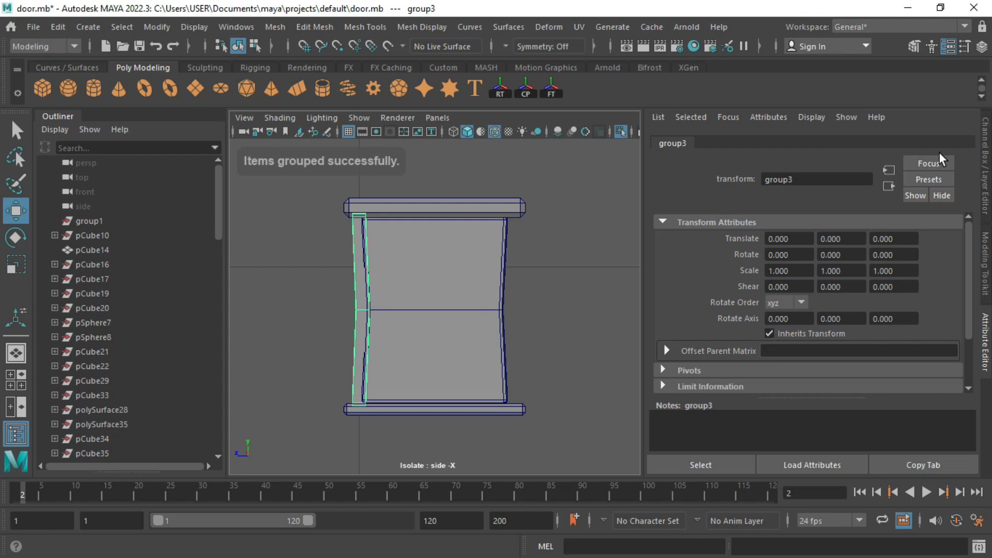
pyautogui.click(984, 162)
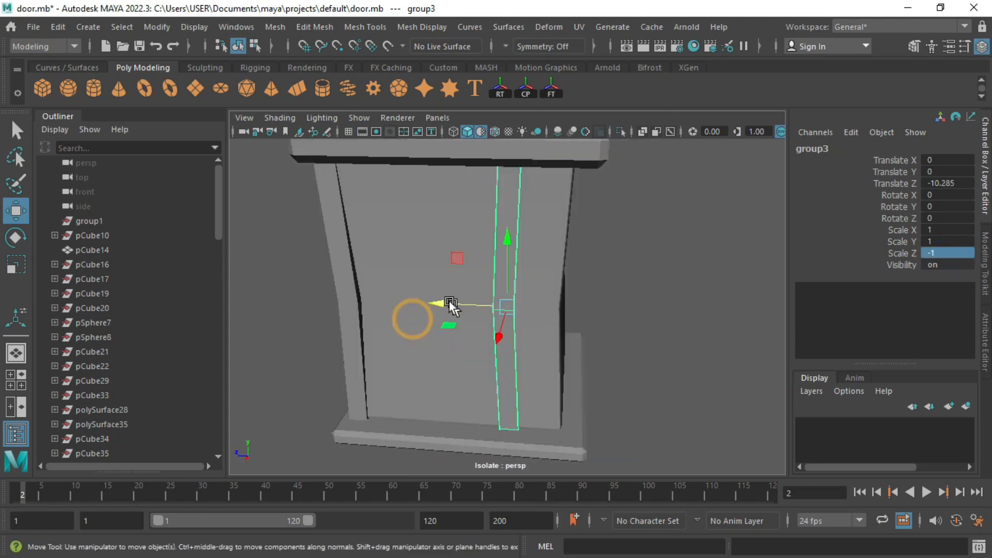
# Step: Shift the lantern along its depth, then extrude the lid slab's top face and shrink it inward
pyautogui.moveTo(448, 302); pyautogui.dragTo(522, 310)
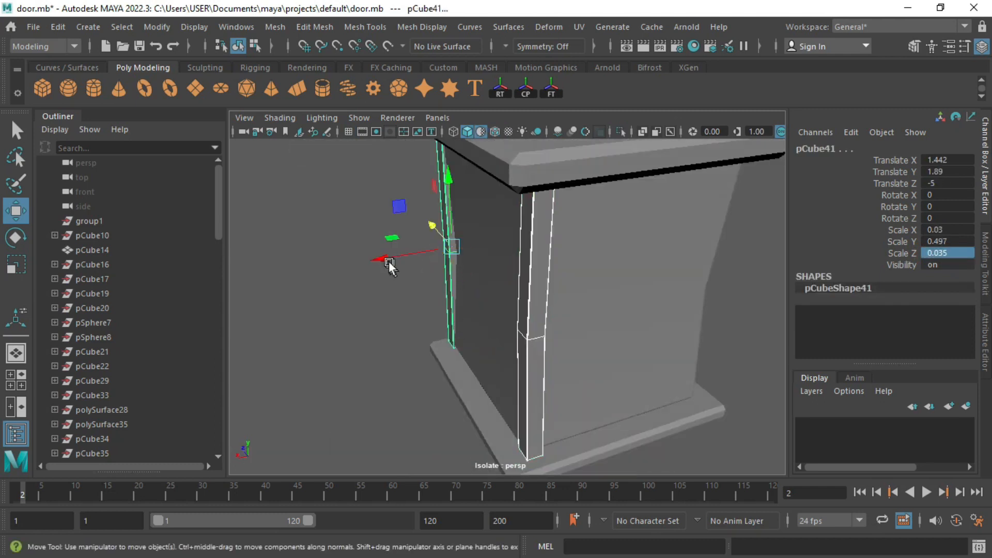
pyautogui.keyDown('alt'); pyautogui.moveTo(388, 262); pyautogui.dragTo(537, 248); pyautogui.keyUp('alt')
pyautogui.scroll(5, 438, 280)
pyautogui.scroll(-5, 465, 310)
pyautogui.keyDown('alt'); pyautogui.moveTo(465, 310); pyautogui.dragTo(500, 268); pyautogui.keyUp('alt')
pyautogui.click(500, 268)
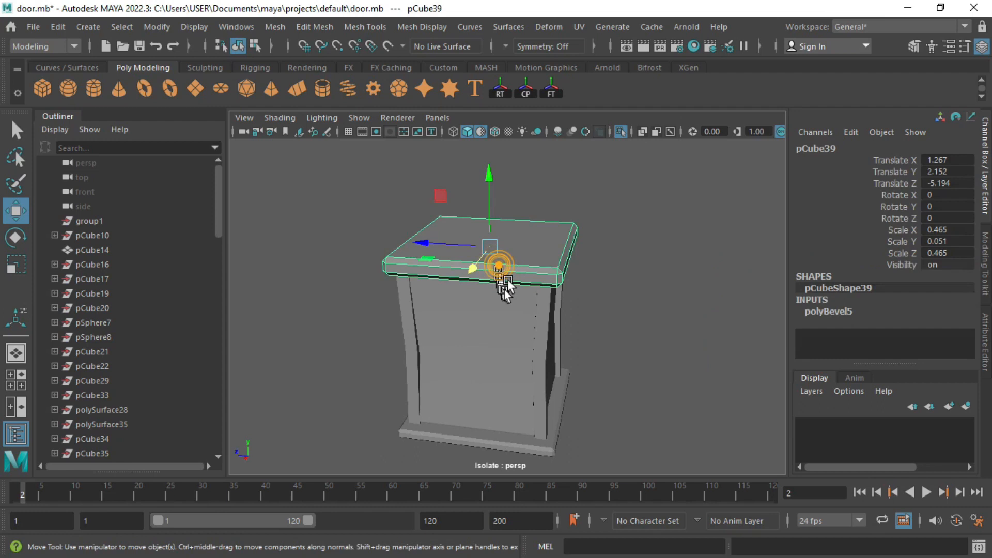
pyautogui.moveTo(517, 168); pyautogui.dragTo(519, 205, button='right')
pyautogui.click(518, 206)
pyautogui.hotkey('ctrl', 'e')
pyautogui.moveTo(510, 231)
pyautogui.keyDown('alt'); pyautogui.mouseDown()
pyautogui.moveTo(525, 205)
pyautogui.moveTo(516, 232)
pyautogui.mouseUp(); pyautogui.keyUp('alt')
pyautogui.click(487, 219)
pyautogui.moveTo(491, 268); pyautogui.dragTo(488, 224)
# Step: Extrude the lid's top face twice more, raising it and tapering it into a stepped peak
pyautogui.hotkey('ctrl', 'e')
pyautogui.click(489, 208)
pyautogui.moveTo(490, 273); pyautogui.dragTo(462, 297)
pyautogui.hotkey('ctrl', 'e')
pyautogui.moveTo(497, 228); pyautogui.dragTo(496, 211)
pyautogui.keyDown('alt'); pyautogui.moveTo(464, 283); pyautogui.dragTo(478, 254); pyautogui.keyUp('alt')
pyautogui.click(491, 188)
pyautogui.keyDown('alt'); pyautogui.moveTo(501, 260); pyautogui.dragTo(461, 262); pyautogui.keyUp('alt')
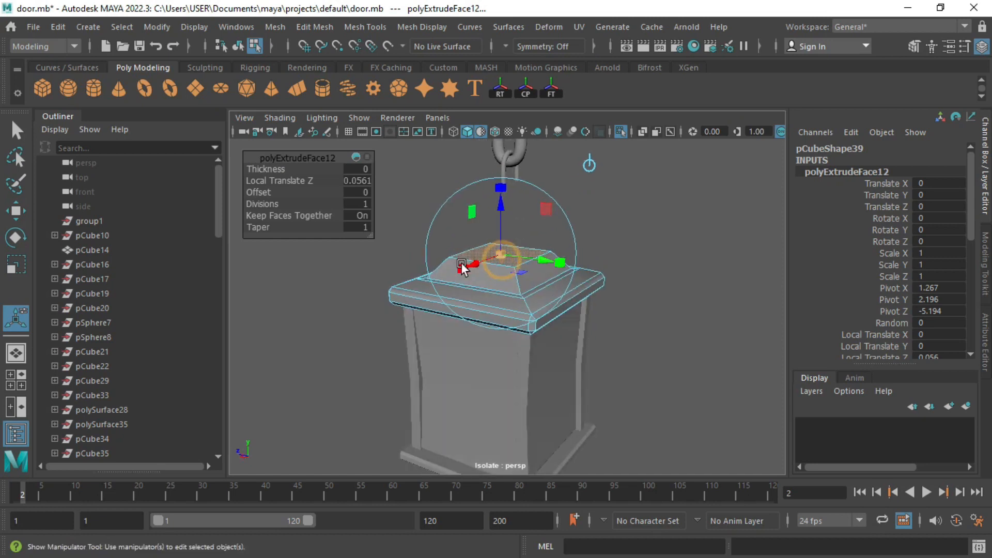
pyautogui.moveTo(511, 236); pyautogui.dragTo(530, 191, button='right')
pyautogui.keyDown('alt'); pyautogui.moveTo(537, 259); pyautogui.dragTo(491, 268); pyautogui.keyUp('alt')
pyautogui.moveTo(496, 289); pyautogui.dragTo(496, 253, button='right')
# Step: Insert several edge loops around the lantern lid, including one near the rim
pyautogui.click(363, 28)
pyautogui.click(395, 140)
pyautogui.moveTo(445, 287); pyautogui.dragTo(448, 272)
pyautogui.click(443, 297)
pyautogui.click(426, 317)
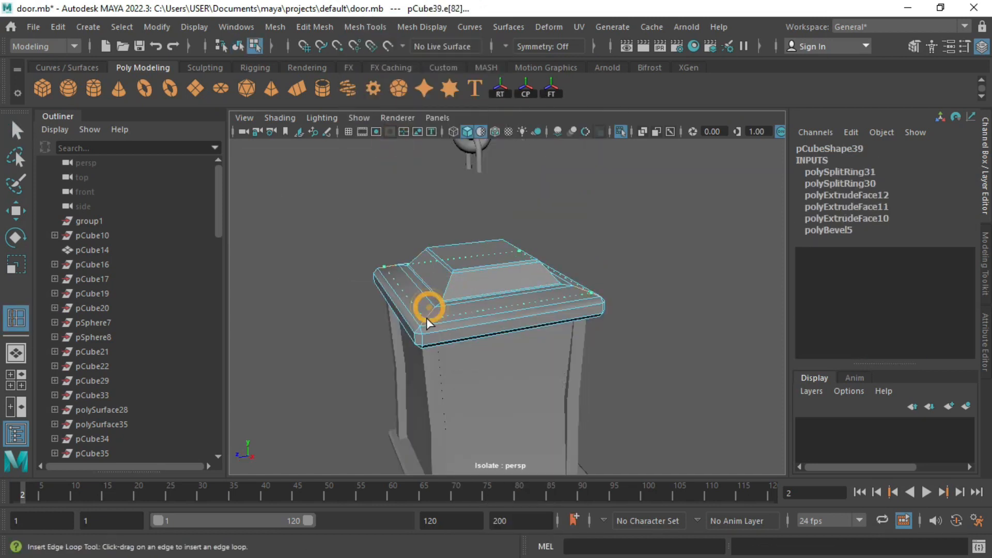
pyautogui.keyDown('alt'); pyautogui.moveTo(435, 317); pyautogui.dragTo(459, 297); pyautogui.keyUp('alt')
pyautogui.click(441, 312)
pyautogui.keyDown('alt'); pyautogui.moveTo(474, 258); pyautogui.dragTo(467, 296); pyautogui.keyUp('alt')
pyautogui.click(455, 283)
pyautogui.keyDown('alt'); pyautogui.moveTo(496, 261); pyautogui.dragTo(465, 286); pyautogui.keyUp('alt')
pyautogui.moveTo(514, 274); pyautogui.dragTo(417, 294)
pyautogui.click(541, 271)
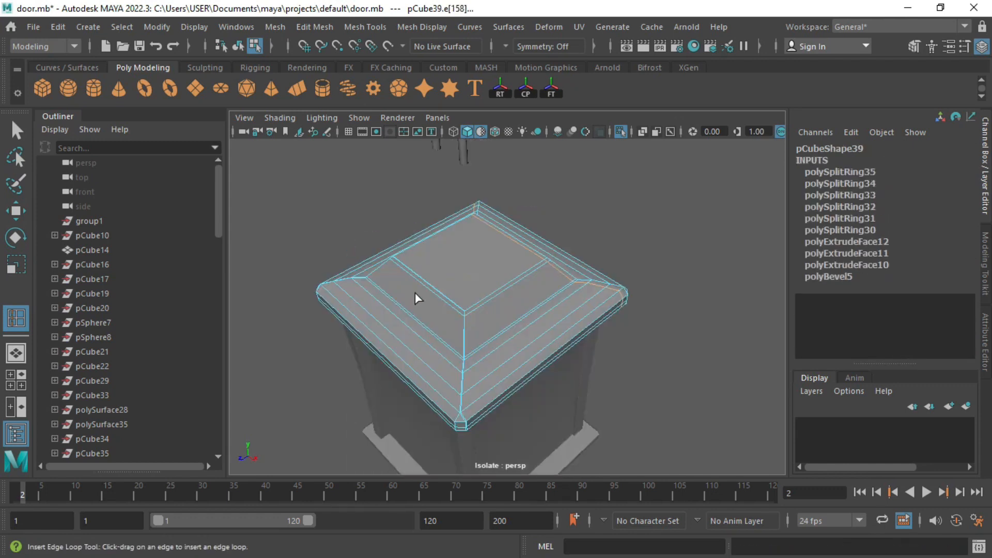
pyautogui.click(419, 286)
pyautogui.click(453, 309)
pyautogui.press('q')
# Step: Thicken the lantern's base slab vertically
pyautogui.moveTo(453, 309); pyautogui.dragTo(512, 237, button='right')
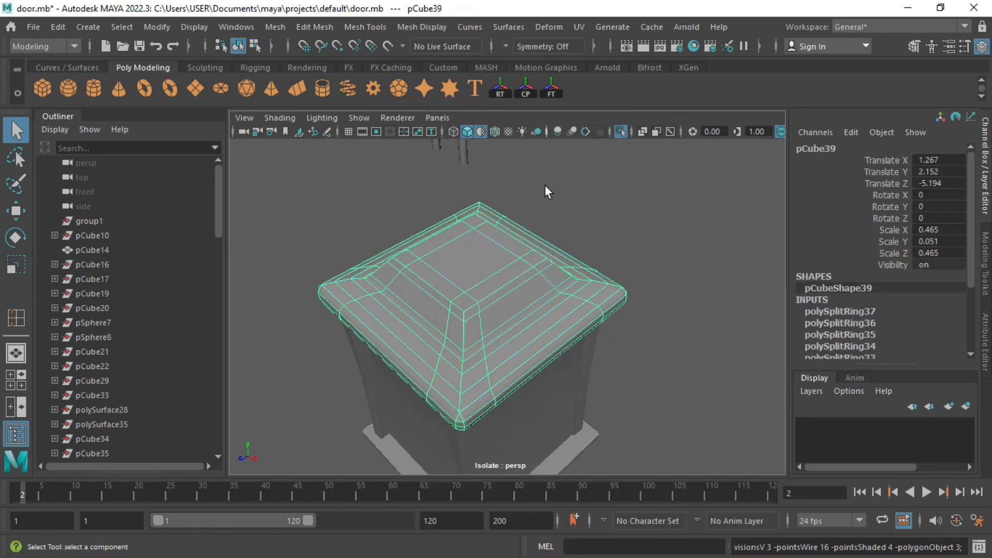
pyautogui.click(545, 184)
pyautogui.keyDown('alt'); pyautogui.moveTo(499, 356); pyautogui.dragTo(481, 296); pyautogui.keyUp('alt')
pyautogui.click(480, 297)
pyautogui.scroll(-3, 477, 310)
pyautogui.keyDown('alt'); pyautogui.moveTo(476, 329); pyautogui.dragTo(476, 287, button='middle'); pyautogui.keyUp('alt')
pyautogui.click(464, 407)
pyautogui.keyDown('alt'); pyautogui.moveTo(504, 405); pyautogui.dragTo(468, 278); pyautogui.keyUp('alt')
pyautogui.press('r')
pyautogui.press('w')
pyautogui.click(609, 282)
pyautogui.keyDown('alt'); pyautogui.moveTo(609, 282); pyautogui.dragTo(534, 306); pyautogui.keyUp('alt')
pyautogui.click(531, 306)
# Step: Duplicate a thin corner post into the empty fourth corner and combine all four posts
pyautogui.click(379, 252)
pyautogui.keyDown('alt'); pyautogui.moveTo(419, 280); pyautogui.dragTo(479, 260); pyautogui.keyUp('alt')
pyautogui.click(420, 265)
pyautogui.keyDown('alt'); pyautogui.moveTo(602, 287); pyautogui.dragTo(499, 287); pyautogui.keyUp('alt')
pyautogui.keyDown('shift'); pyautogui.click(610, 285); pyautogui.keyUp('shift')
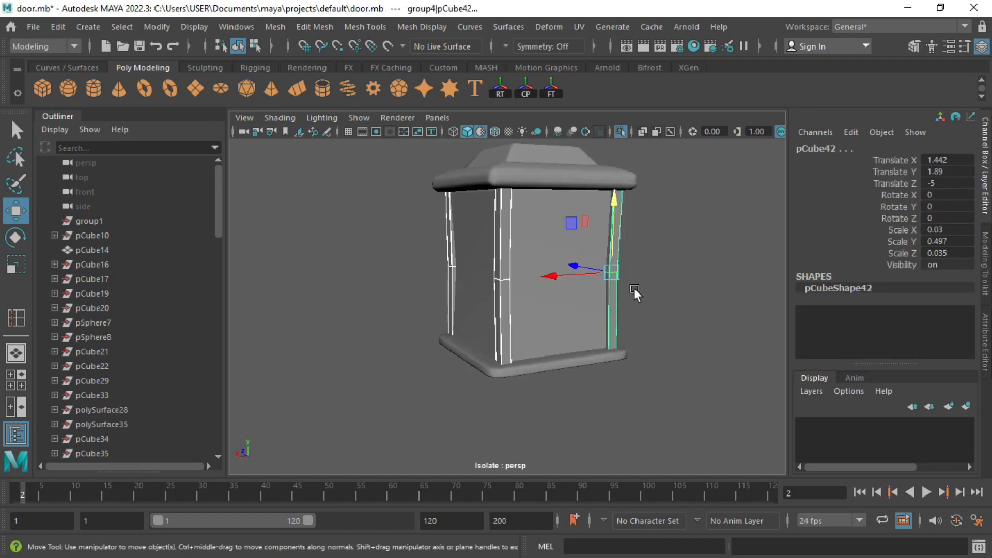
pyautogui.keyDown('alt'); pyautogui.moveTo(634, 287); pyautogui.dragTo(524, 289); pyautogui.keyUp('alt')
pyautogui.click(984, 280)
pyautogui.click(837, 332)
pyautogui.hotkey('ctrl', '1')
pyautogui.hotkey('ctrl', '1')
pyautogui.keyDown('alt'); pyautogui.moveTo(429, 331); pyautogui.dragTo(448, 289); pyautogui.keyUp('alt')
pyautogui.click(392, 333)
pyautogui.hotkey('ctrl', '1')
# Step: Combine all lantern parts into pCube44 and raise it to hang below the chain
pyautogui.keyDown('alt'); pyautogui.moveTo(390, 334); pyautogui.dragTo(528, 282); pyautogui.keyUp('alt')
pyautogui.click(528, 281)
pyautogui.keyDown('alt'); pyautogui.moveTo(584, 302); pyautogui.dragTo(652, 307); pyautogui.keyUp('alt')
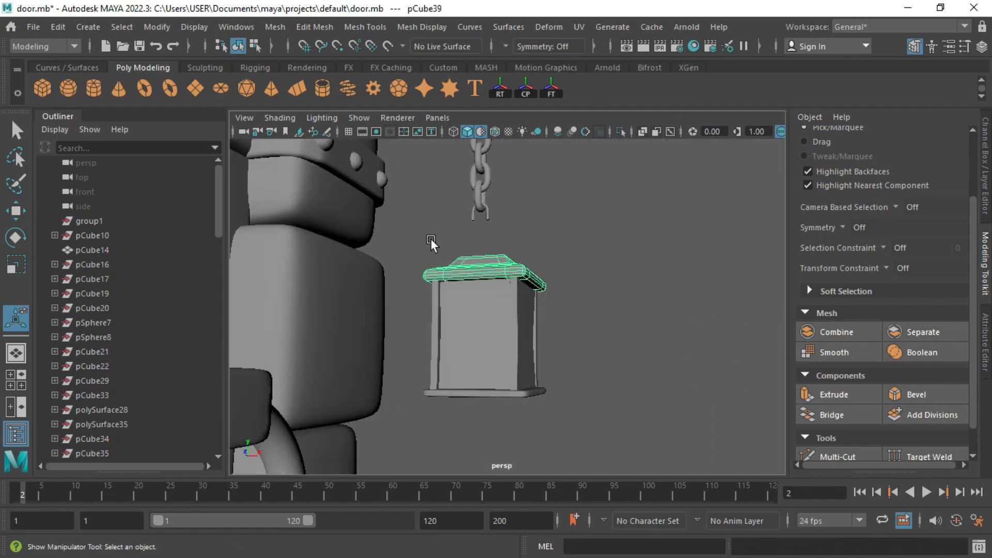
pyautogui.moveTo(429, 238); pyautogui.dragTo(594, 413)
pyautogui.keyDown('alt'); pyautogui.moveTo(607, 324); pyautogui.dragTo(574, 382); pyautogui.keyUp('alt')
pyautogui.press('w')
pyautogui.click(836, 332)
pyautogui.keyDown('alt'); pyautogui.moveTo(562, 296); pyautogui.dragTo(586, 250); pyautogui.keyUp('alt')
pyautogui.moveTo(492, 248); pyautogui.dragTo(491, 204)
pyautogui.moveTo(555, 313)
pyautogui.keyDown('alt'); pyautogui.mouseDown()
pyautogui.moveTo(529, 333)
pyautogui.moveTo(556, 326)
pyautogui.mouseUp(); pyautogui.keyUp('alt')
pyautogui.scroll(3, 529, 333)
pyautogui.moveTo(505, 230); pyautogui.dragTo(506, 223)
# Step: Deselect the lantern, view the whole door, and save the scene
pyautogui.click(578, 192)
pyautogui.scroll(-8, 368, 256)
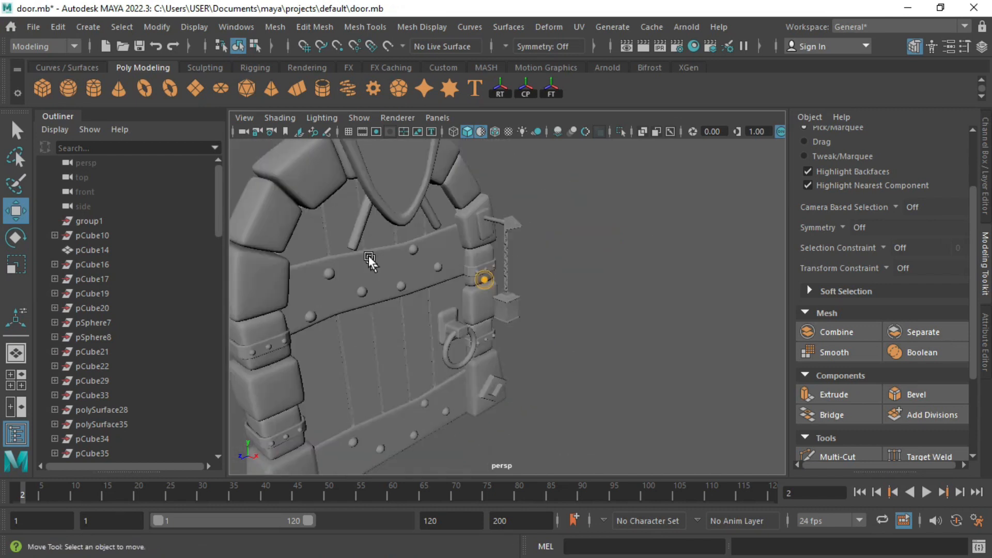
pyautogui.keyDown('alt'); pyautogui.moveTo(368, 256); pyautogui.dragTo(471, 338); pyautogui.keyUp('alt')
pyautogui.hotkey('ctrl', 's')
# Step: In the side view, select the stud sphere and rotate it to face sideways
pyautogui.keyDown('alt'); pyautogui.moveTo(500, 375); pyautogui.dragTo(295, 226); pyautogui.keyUp('alt')
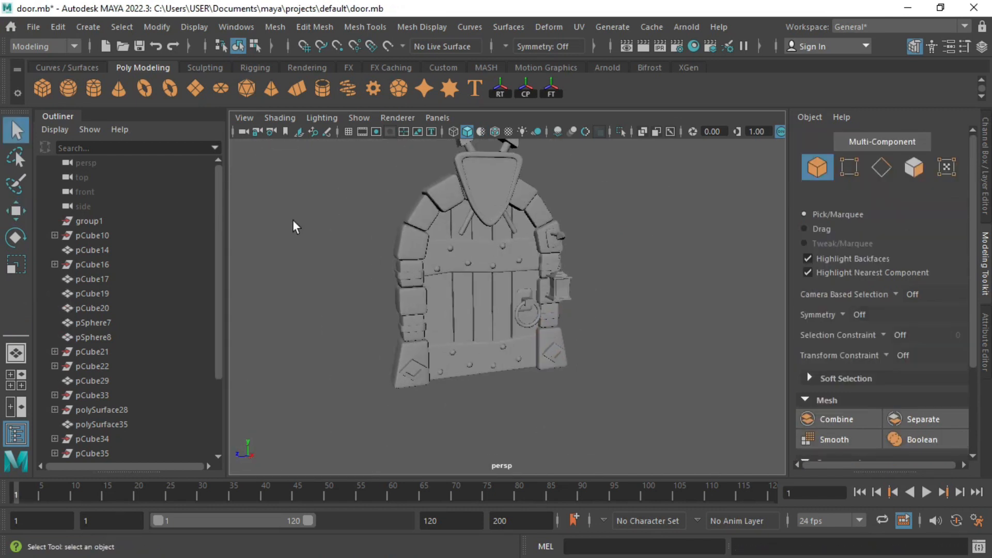
pyautogui.press('space')
pyautogui.click(477, 412)
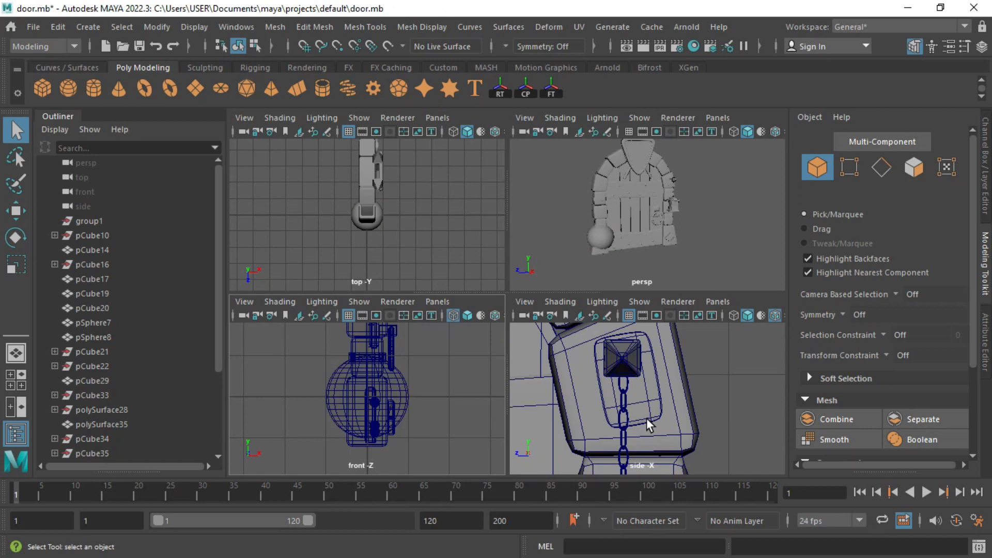
pyautogui.hotkey('ctrl', 'z')
pyautogui.press('space')
pyautogui.keyDown('alt'); pyautogui.moveTo(627, 411); pyautogui.dragTo(544, 273, button='right'); pyautogui.keyUp('alt')
pyautogui.keyDown('alt'); pyautogui.moveTo(341, 410); pyautogui.dragTo(494, 321, button='middle'); pyautogui.keyUp('alt')
pyautogui.press('e')
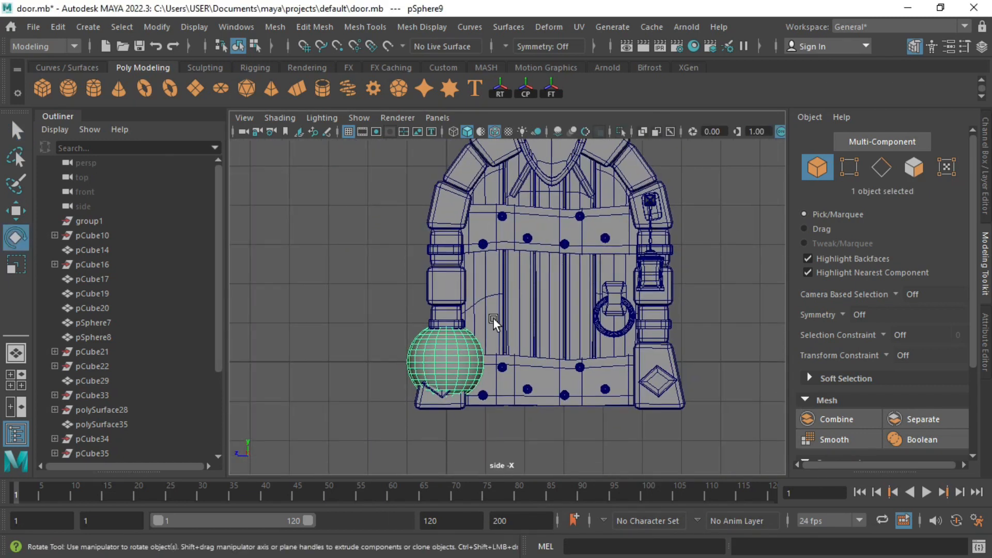
pyautogui.moveTo(447, 325); pyautogui.dragTo(398, 343)
pyautogui.hotkey('alt', '.')
pyautogui.press('r')
pyautogui.press('space')
# Step: Move the stud sphere left onto the left pillar's lower metal band
pyautogui.press('space')
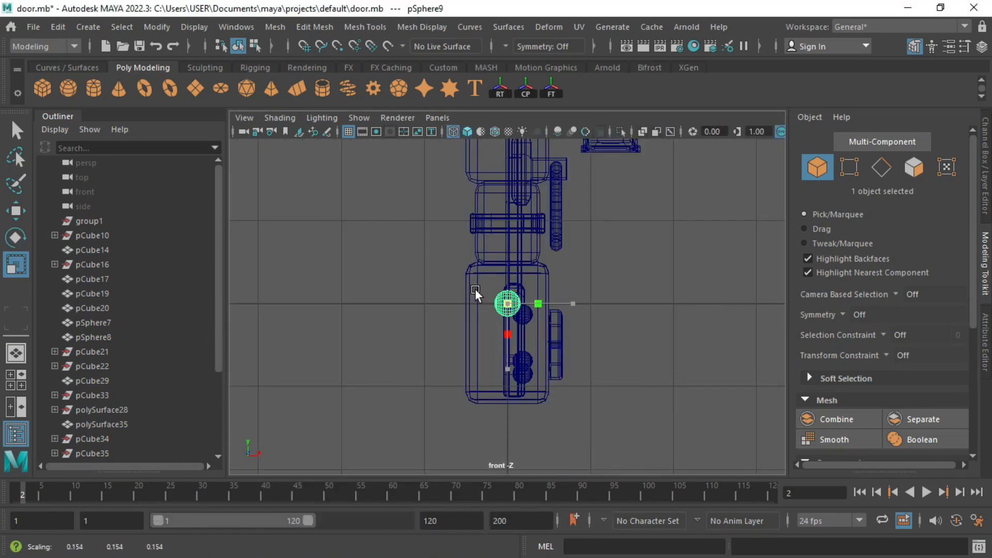
pyautogui.press('w')
pyautogui.moveTo(464, 287); pyautogui.dragTo(549, 221)
pyautogui.press('space')
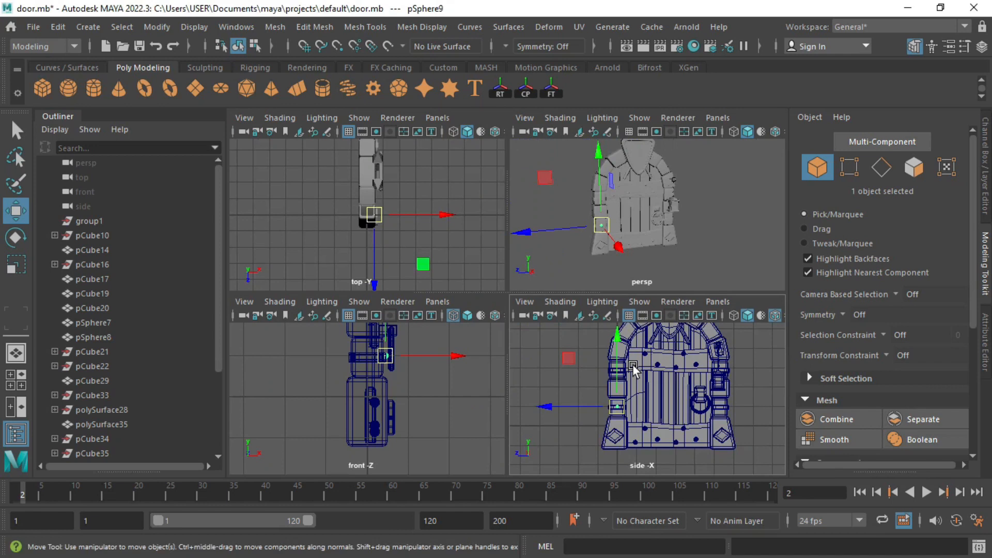
pyautogui.press('space')
pyautogui.press('f')
pyautogui.press('r')
pyautogui.press('w')
pyautogui.moveTo(476, 305); pyautogui.dragTo(398, 317)
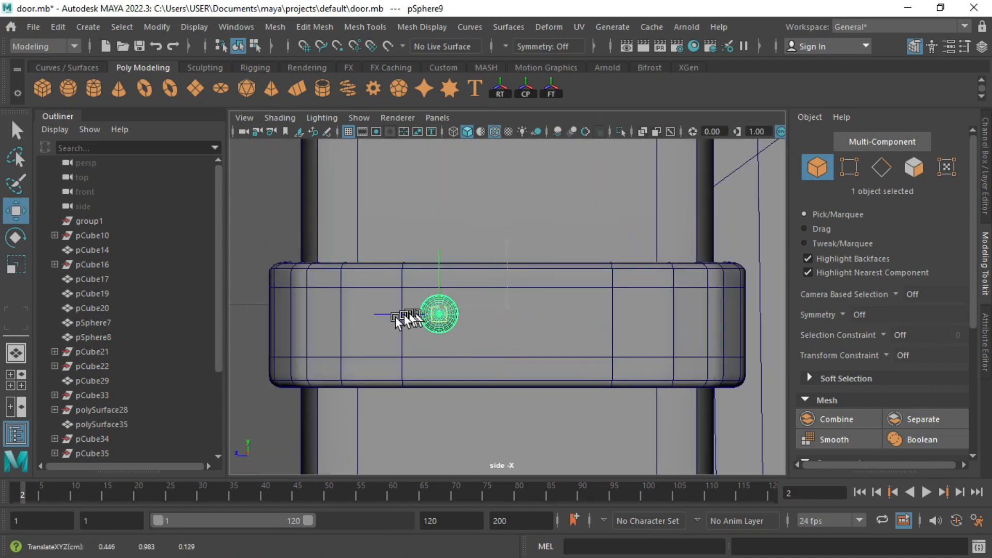
pyautogui.scroll(-5, 331, 331)
pyautogui.scroll(5, 490, 327)
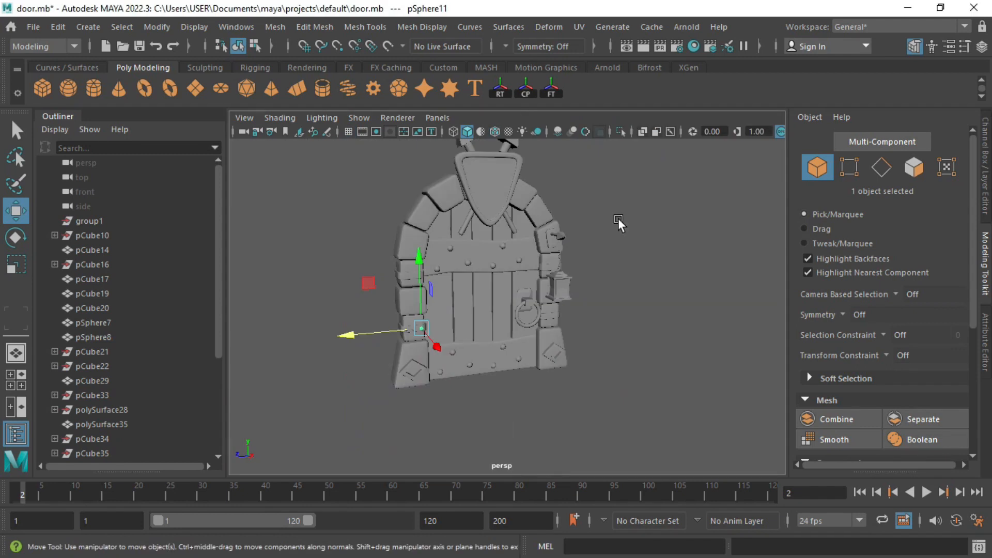
pyautogui.press('f')
pyautogui.scroll(-3, 627, 262)
pyautogui.keyDown('alt'); pyautogui.moveTo(455, 392); pyautogui.dragTo(321, 328); pyautogui.keyUp('alt')
pyautogui.moveTo(248, 333); pyautogui.dragTo(251, 333)
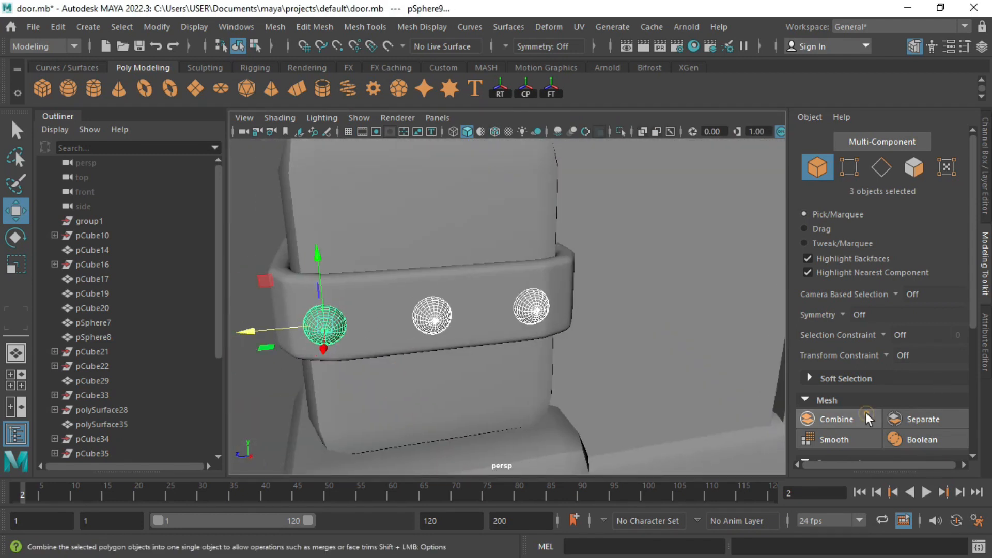
# Step: Combine the three studs, duplicate them up onto the upper band and along X, and seat them
pyautogui.click(868, 417)
pyautogui.scroll(-6, 506, 261)
pyautogui.keyDown('alt'); pyautogui.moveTo(507, 262); pyautogui.dragTo(502, 272, button='middle'); pyautogui.keyUp('alt')
pyautogui.keyDown('shift'); pyautogui.moveTo(486, 250); pyautogui.dragTo(489, 168); pyautogui.keyUp('shift')
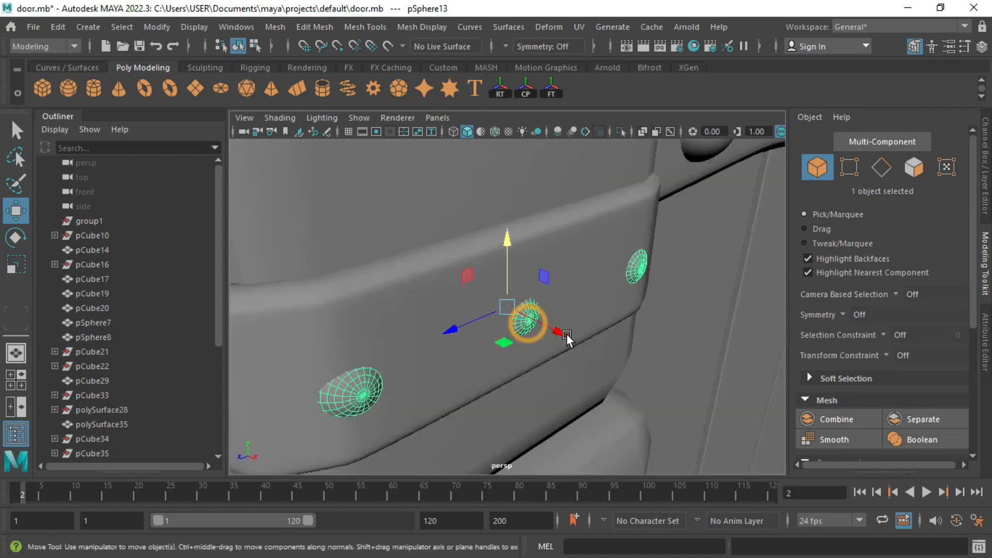
pyautogui.moveTo(524, 316); pyautogui.dragTo(620, 339)
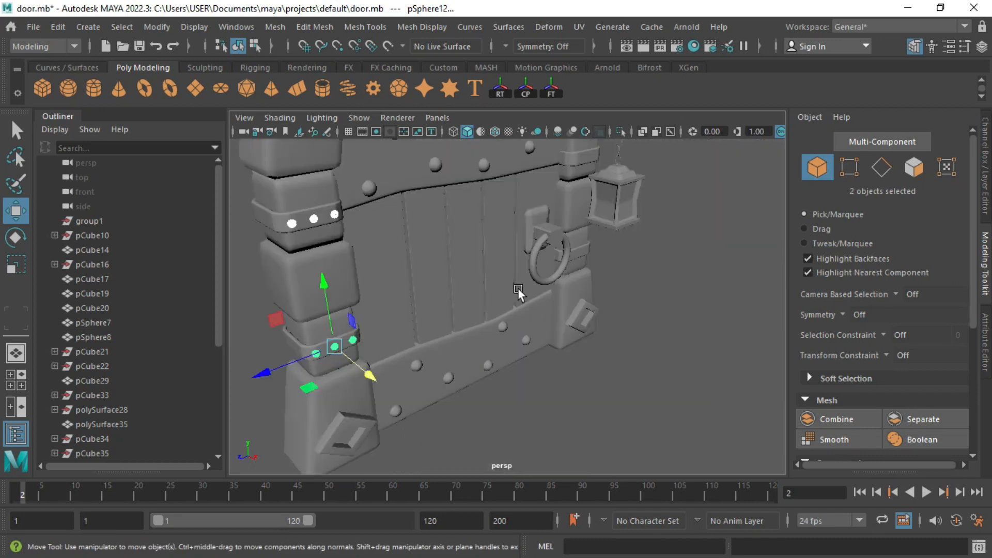
pyautogui.keyDown('shift'); pyautogui.moveTo(465, 338); pyautogui.dragTo(463, 341); pyautogui.keyUp('shift')
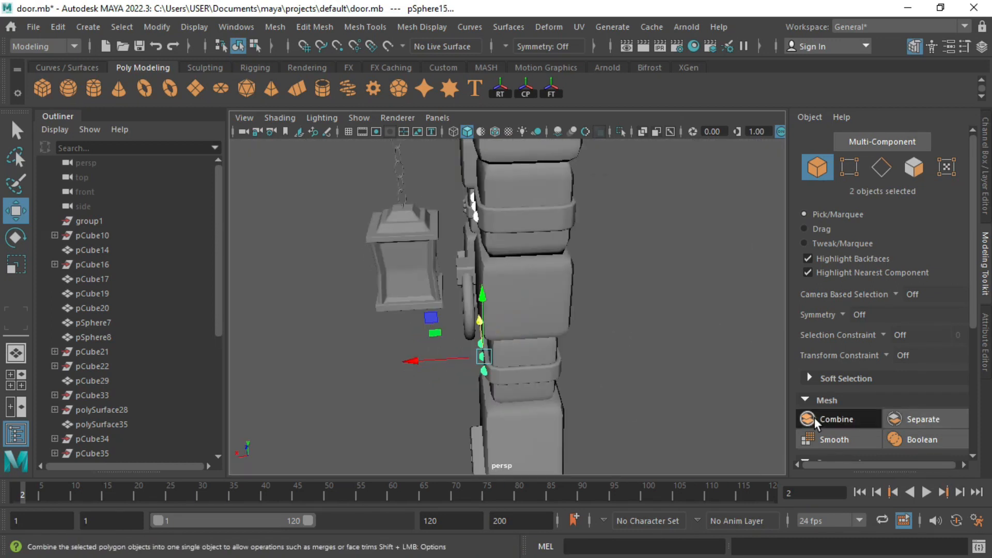
pyautogui.click(814, 421)
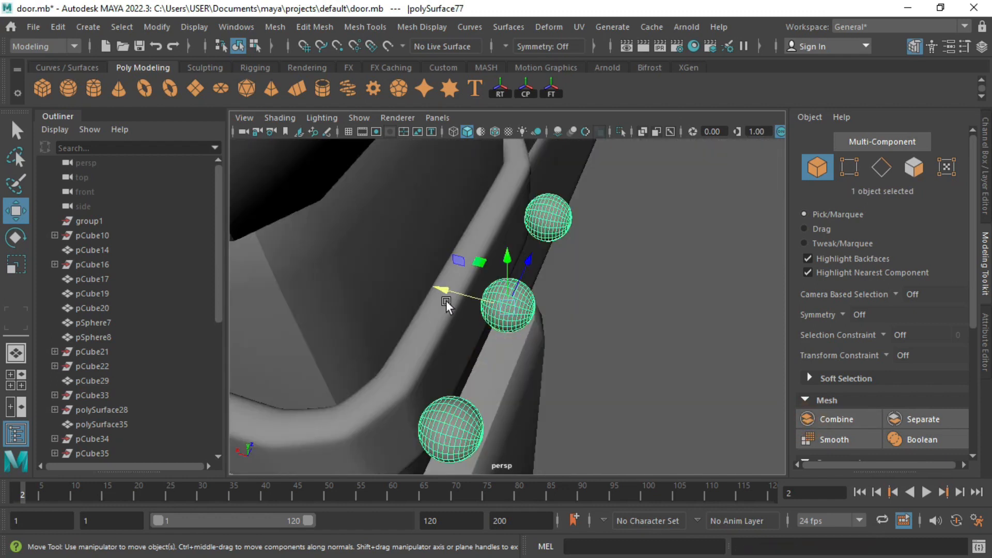
pyautogui.moveTo(450, 301); pyautogui.dragTo(414, 281)
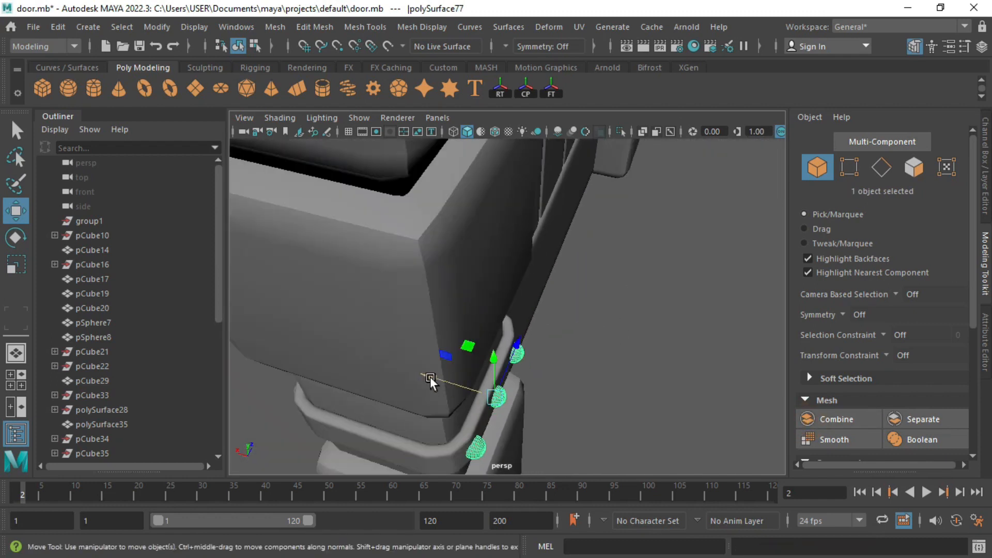
pyautogui.moveTo(439, 380); pyautogui.dragTo(432, 384)
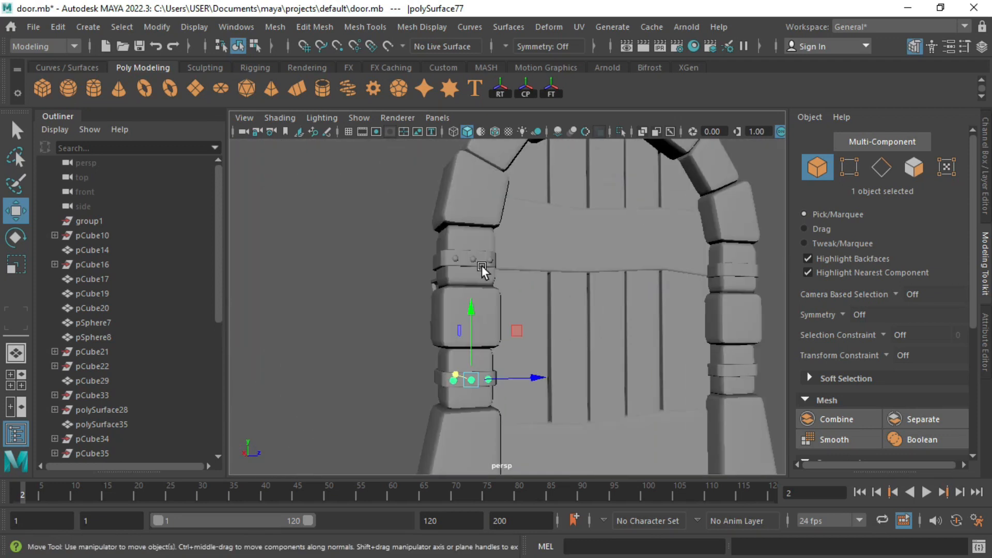
# Step: Select the upper band studs and combine them with the rest into polySurface79
pyautogui.press('q')
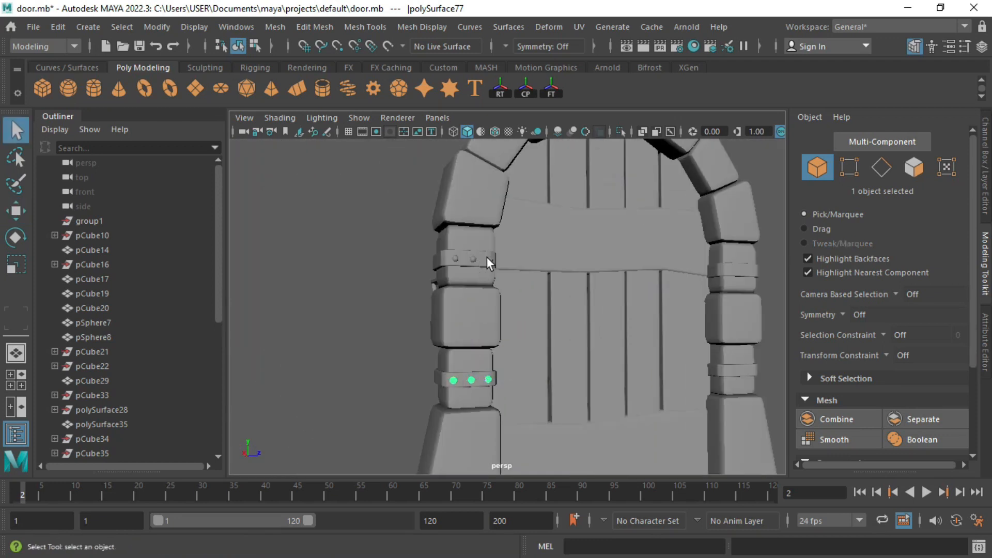
pyautogui.keyDown('shift'); pyautogui.click(488, 261); pyautogui.keyUp('shift')
pyautogui.keyDown('alt'); pyautogui.moveTo(488, 263); pyautogui.dragTo(468, 265); pyautogui.keyUp('alt')
pyautogui.keyDown('shift'); pyautogui.click(459, 262); pyautogui.keyUp('shift')
pyautogui.keyDown('shift'); pyautogui.click(829, 421); pyautogui.keyUp('shift')
pyautogui.click(679, 91)
pyautogui.click(828, 425)
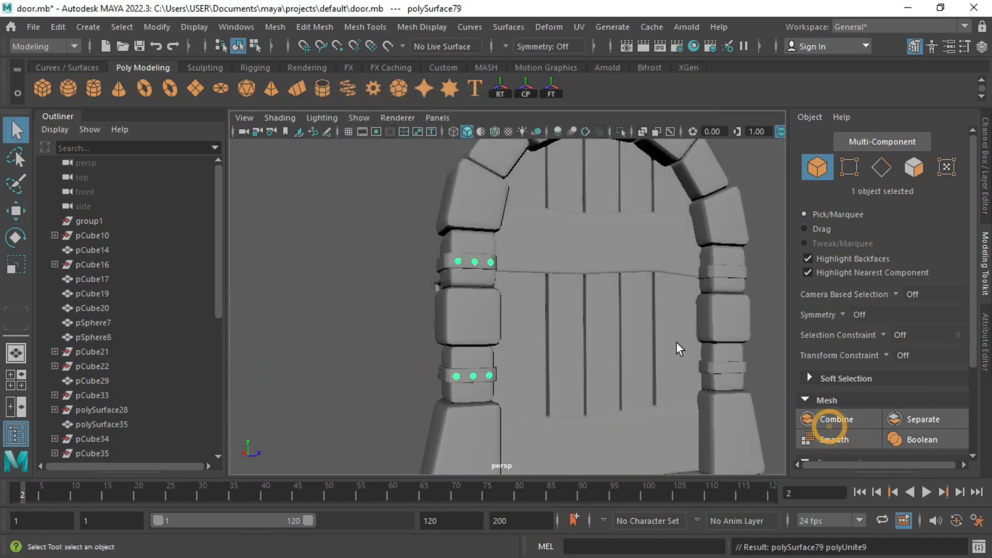
pyautogui.keyDown('alt'); pyautogui.moveTo(679, 347); pyautogui.dragTo(641, 354); pyautogui.keyUp('alt')
pyautogui.press('w')
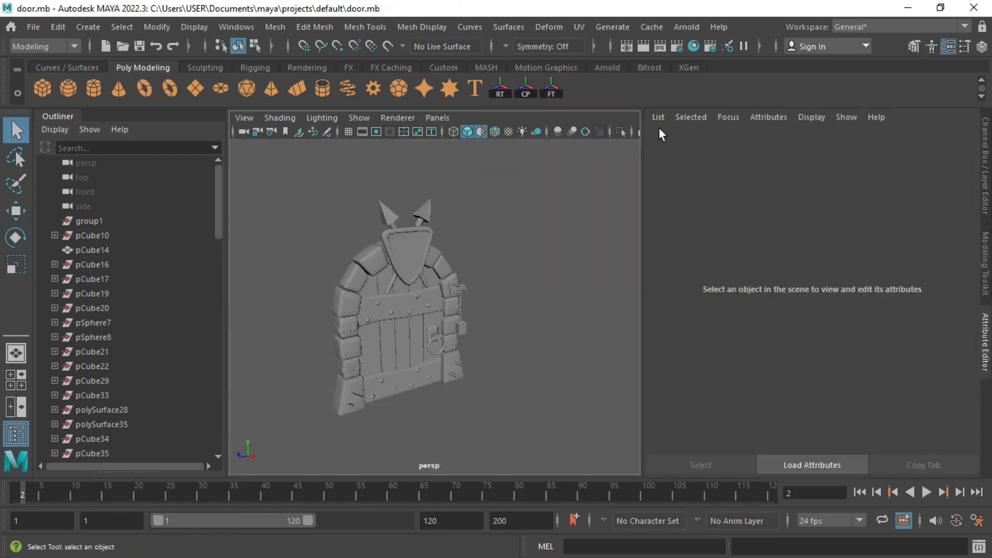
# Step: Create a polygon plane, scale it into a large floor, and keep 1 height subdivision
pyautogui.click(199, 85)
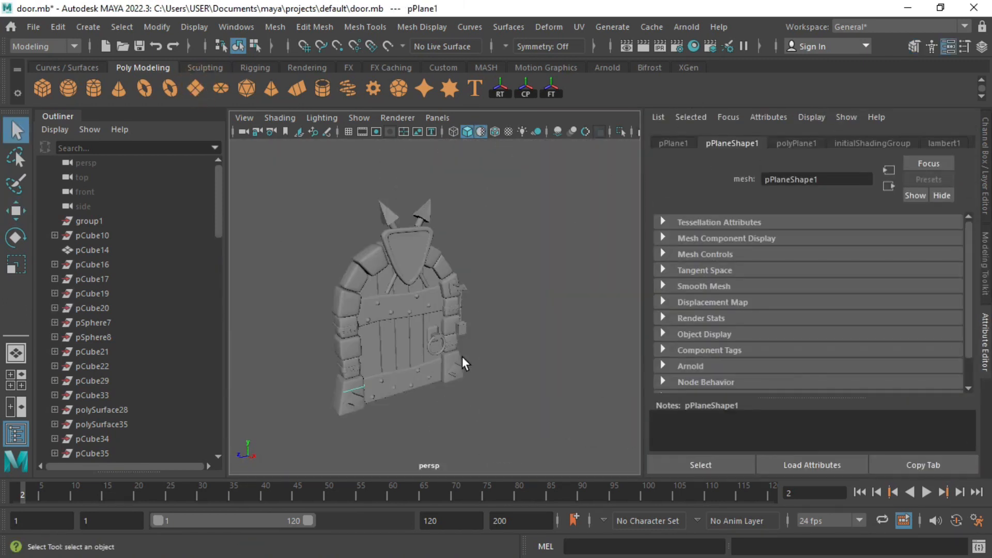
pyautogui.press('r')
pyautogui.moveTo(350, 385); pyautogui.dragTo(622, 410)
pyautogui.scroll(-6, 411, 343)
pyautogui.keyDown('alt'); pyautogui.moveTo(412, 343); pyautogui.dragTo(389, 349); pyautogui.keyUp('alt')
pyautogui.moveTo(401, 335); pyautogui.dragTo(589, 345)
pyautogui.moveTo(339, 345); pyautogui.dragTo(222, 342)
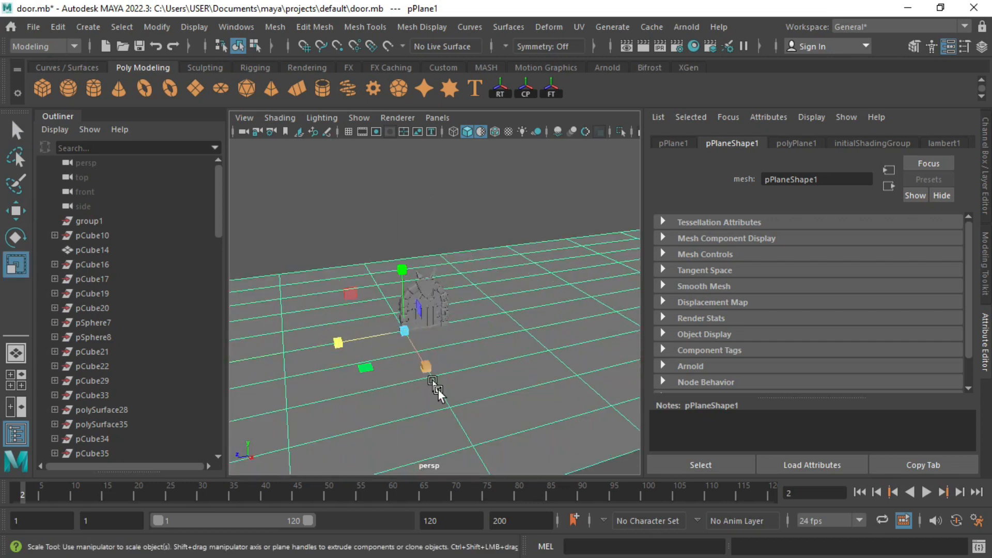
pyautogui.moveTo(427, 368); pyautogui.dragTo(437, 388)
pyautogui.click(796, 144)
pyautogui.click(842, 287)
pyautogui.moveTo(835, 288); pyautogui.dragTo(818, 288)
# Step: Extrude the plane's far edge and raise it upward into a back wall
pyautogui.moveTo(460, 326); pyautogui.dragTo(473, 104, button='right')
pyautogui.click(489, 239)
pyautogui.scroll(-2, 486, 261)
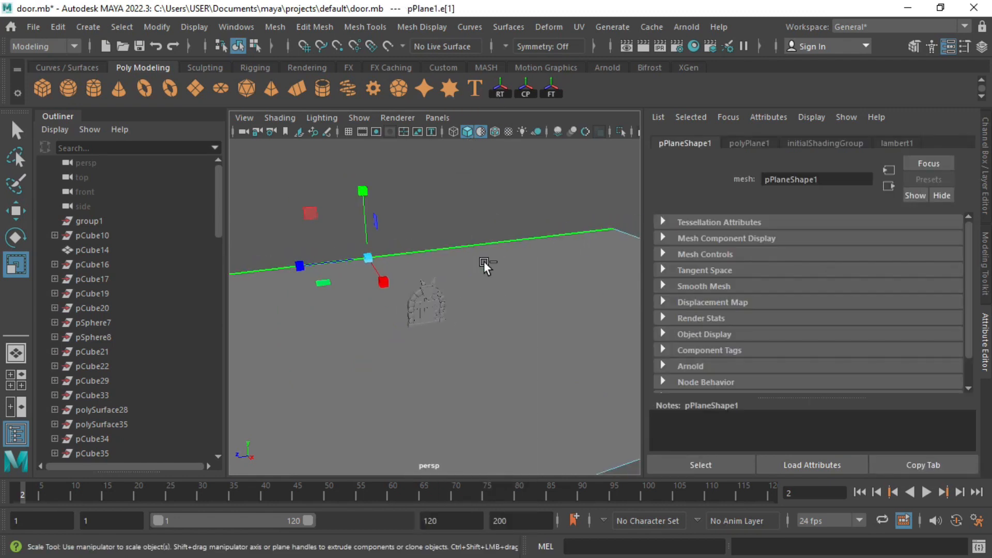
pyautogui.hotkey('ctrl', 'e')
pyautogui.press('w')
pyautogui.moveTo(363, 187); pyautogui.dragTo(350, 15)
# Step: Bevel the floor-to-wall corner edge with 4 segments for a smooth curve
pyautogui.click(461, 243)
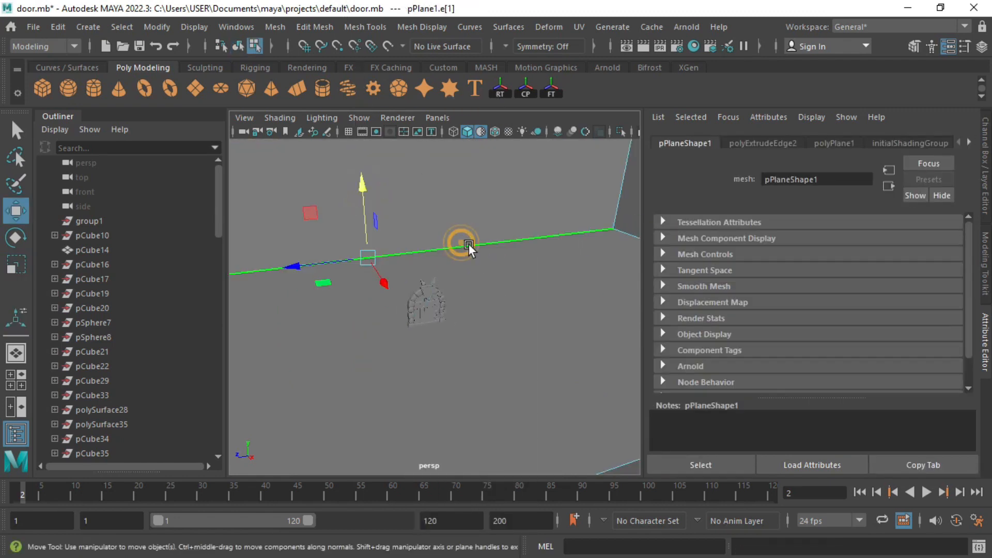
pyautogui.hotkey('ctrl', 'b')
pyautogui.click(830, 284)
pyautogui.click(862, 282)
# Step: Lower the whole backdrop plane so it sits under the door
pyautogui.keyDown('alt'); pyautogui.moveTo(445, 284); pyautogui.dragTo(413, 287); pyautogui.keyUp('alt')
pyautogui.moveTo(432, 310); pyautogui.dragTo(488, 122, button='right')
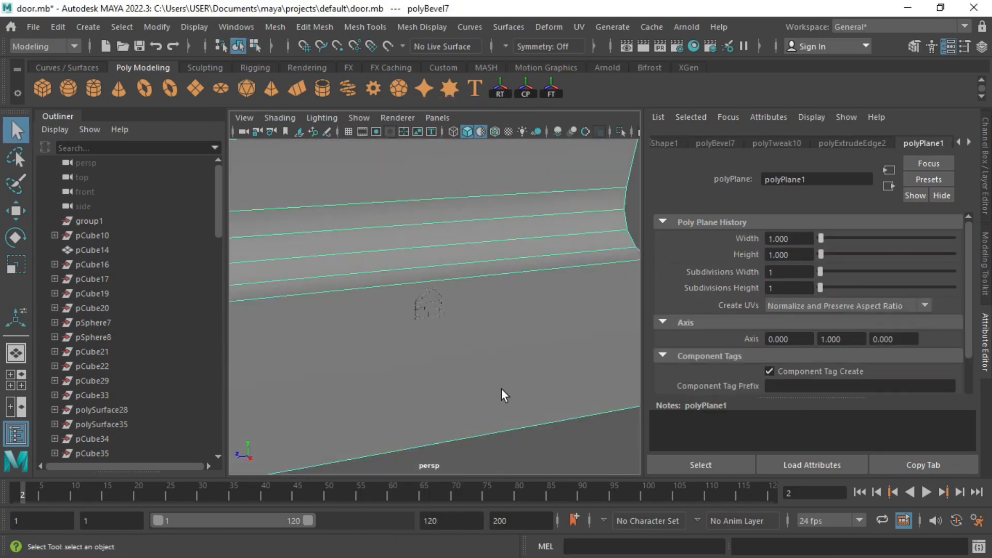
pyautogui.press('space')
pyautogui.press('space')
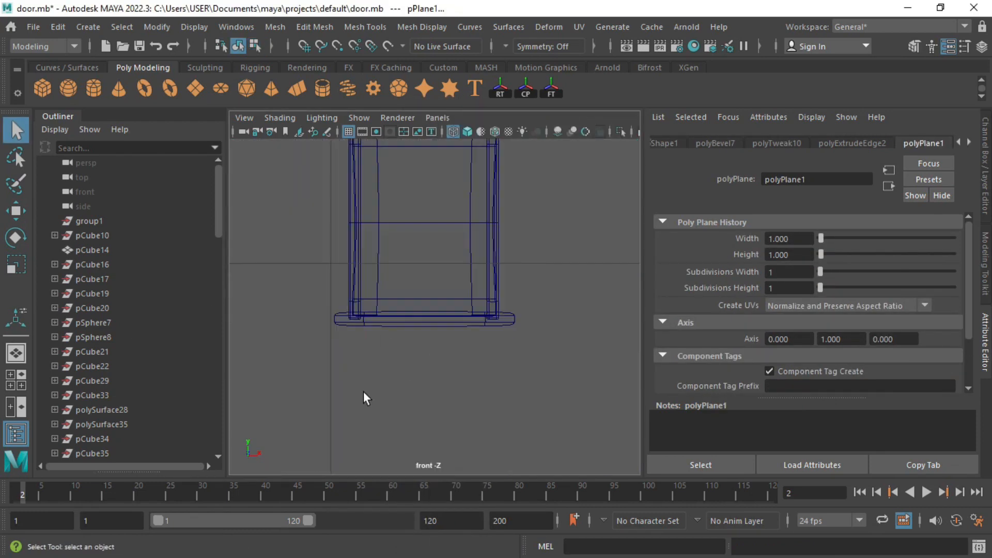
pyautogui.scroll(-5, 400, 338)
pyautogui.moveTo(411, 271); pyautogui.dragTo(410, 278)
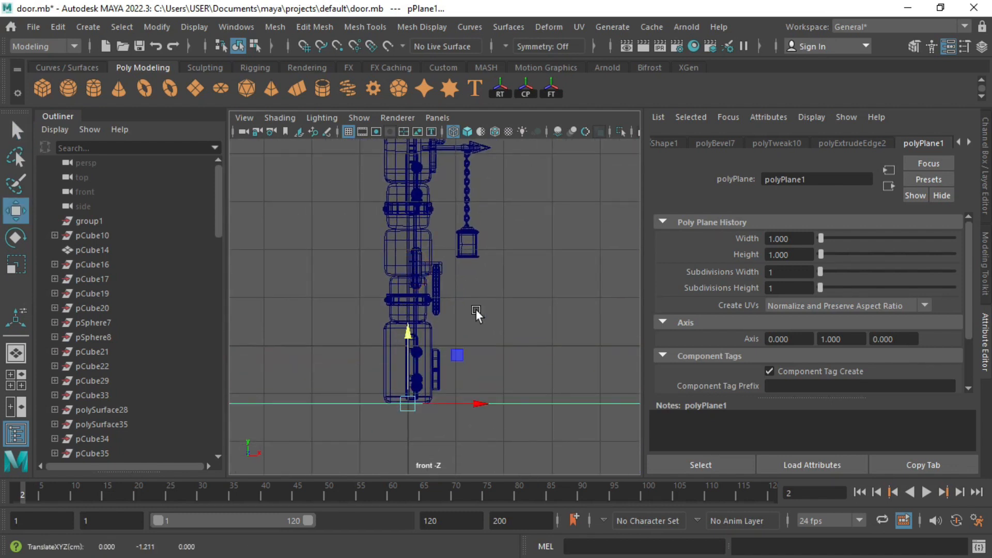
pyautogui.press('space')
pyautogui.press('space')
pyautogui.click(429, 321)
# Step: Frame the whole door in view and turn on the 960 x 540 resolution gate
pyautogui.press('f')
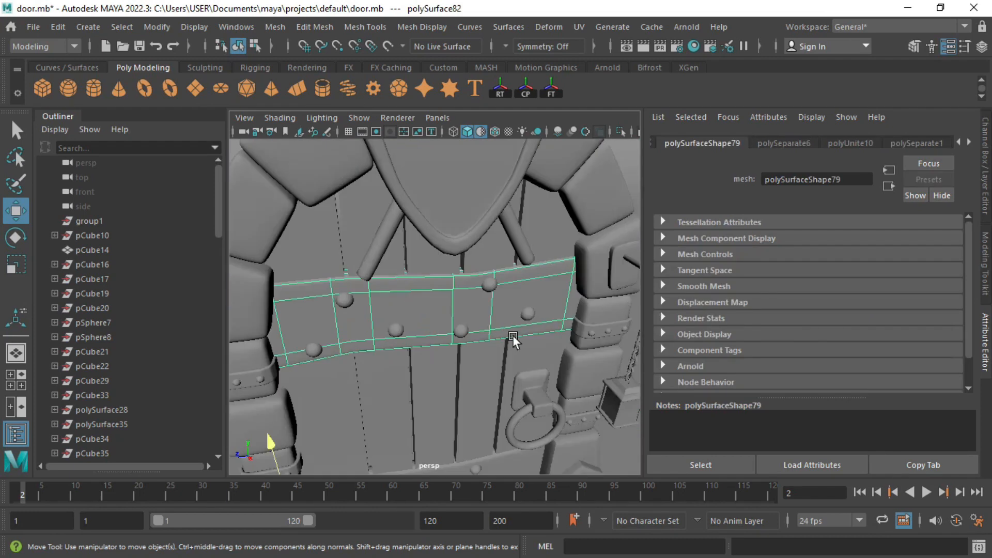
pyautogui.scroll(-4, 496, 336)
pyautogui.keyDown('alt'); pyautogui.moveTo(451, 352); pyautogui.dragTo(454, 268, button='middle'); pyautogui.keyUp('alt')
pyautogui.scroll(-2, 453, 270)
pyautogui.moveTo(436, 298)
pyautogui.keyDown('alt'); pyautogui.mouseDown()
pyautogui.moveTo(429, 275)
pyautogui.moveTo(429, 287)
pyautogui.mouseUp(); pyautogui.keyUp('alt')
pyautogui.scroll(-2, 507, 284)
pyautogui.keyDown('alt'); pyautogui.moveTo(508, 274); pyautogui.dragTo(508, 291, button='middle'); pyautogui.keyUp('alt')
pyautogui.scroll(-1, 508, 275)
pyautogui.scroll(-1, 511, 289)
pyautogui.keyDown('alt'); pyautogui.moveTo(514, 288); pyautogui.dragTo(486, 242); pyautogui.keyUp('alt')
pyautogui.click(361, 130)
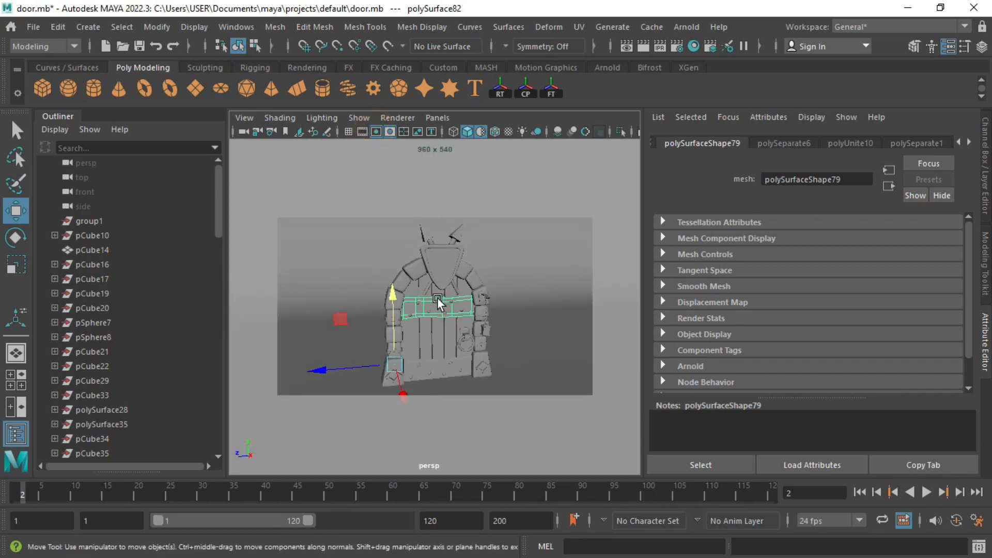
# Step: Box-select all the door meshes and bring up Assign New Material for them
pyautogui.keyDown('alt'); pyautogui.moveTo(451, 284); pyautogui.dragTo(434, 289); pyautogui.keyUp('alt')
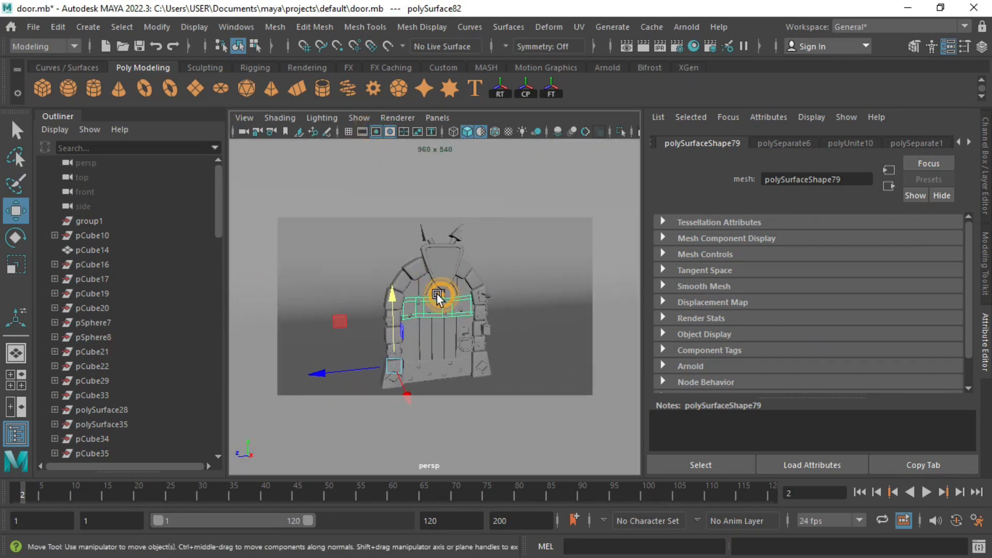
pyautogui.click(513, 293)
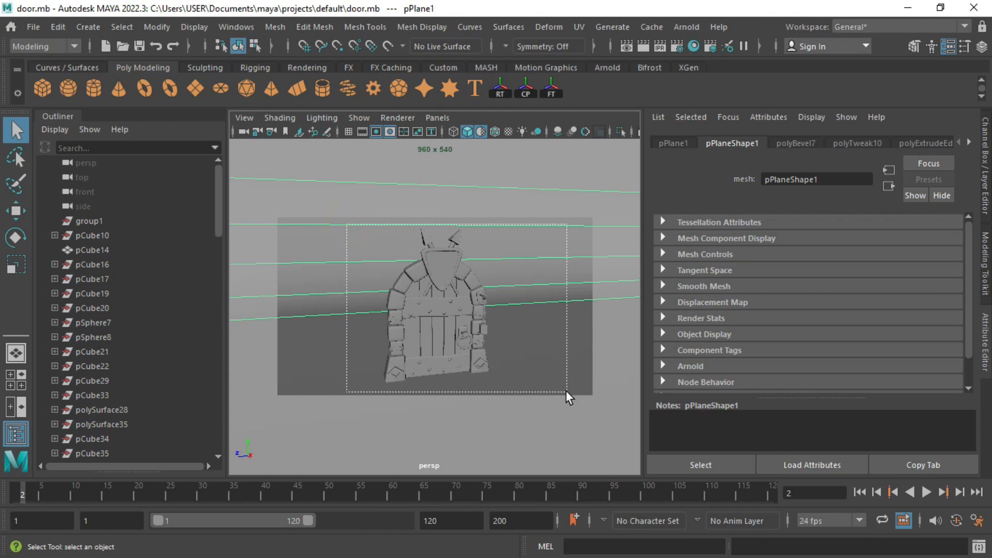
pyautogui.moveTo(566, 389); pyautogui.dragTo(567, 391)
pyautogui.moveTo(460, 303); pyautogui.dragTo(445, 519, button='right')
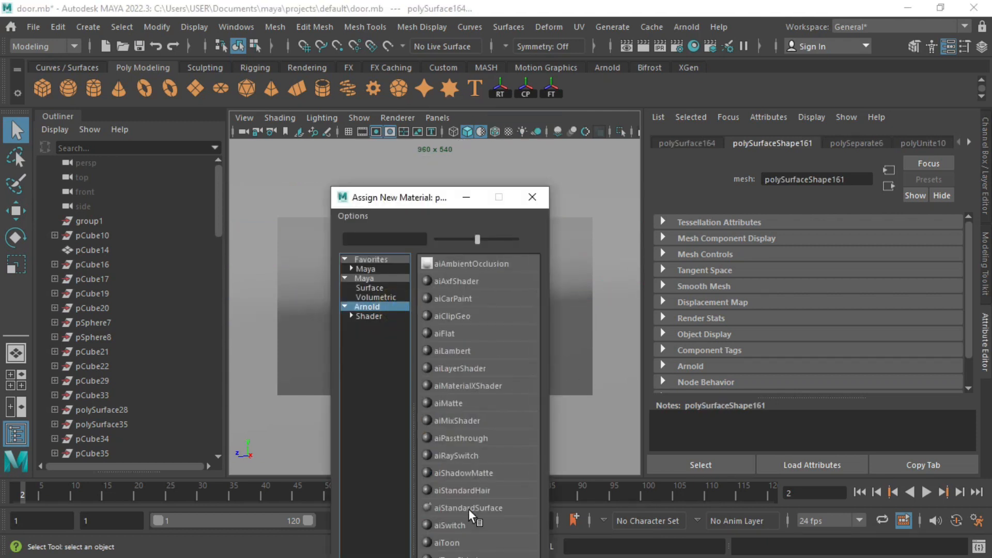
# Step: Assign aiStandardSurface materials to the door and to the backdrop plane
pyautogui.click(470, 508)
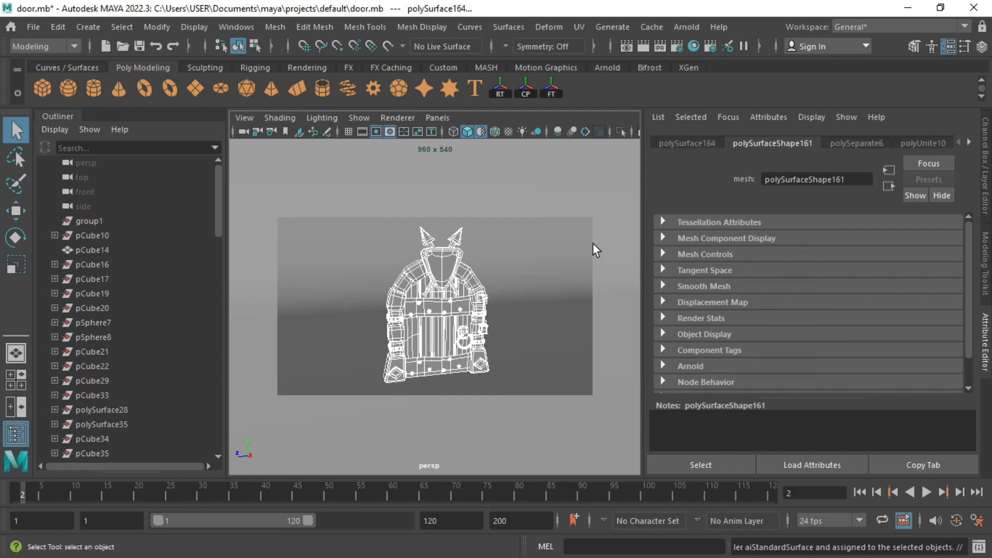
pyautogui.click(497, 287)
pyautogui.moveTo(519, 252); pyautogui.dragTo(512, 519, button='right')
pyautogui.click(362, 306)
pyautogui.click(490, 506)
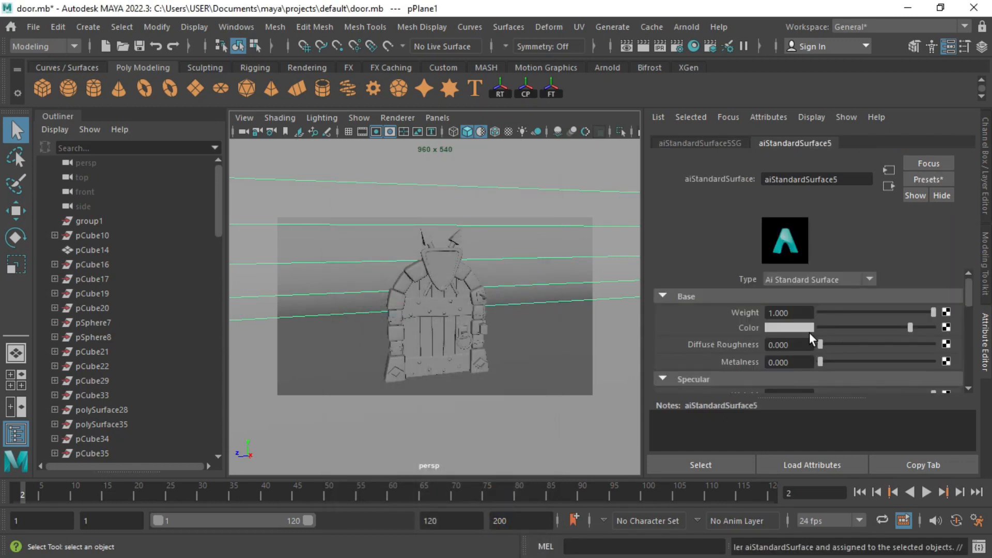
# Step: Darken the backdrop material's base colour to grey and display real materials in the viewport
pyautogui.click(803, 326)
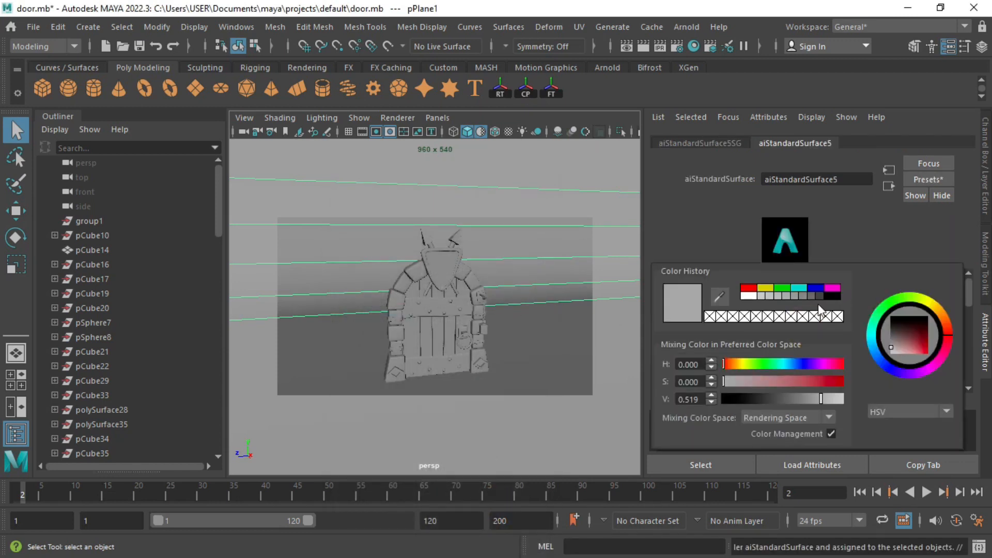
pyautogui.click(799, 295)
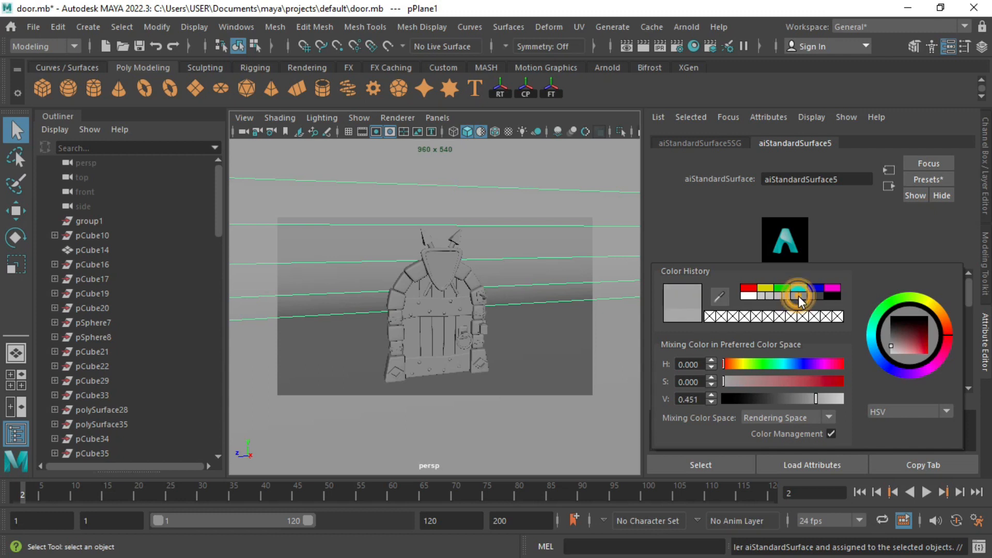
pyautogui.click(802, 295)
pyautogui.click(479, 131)
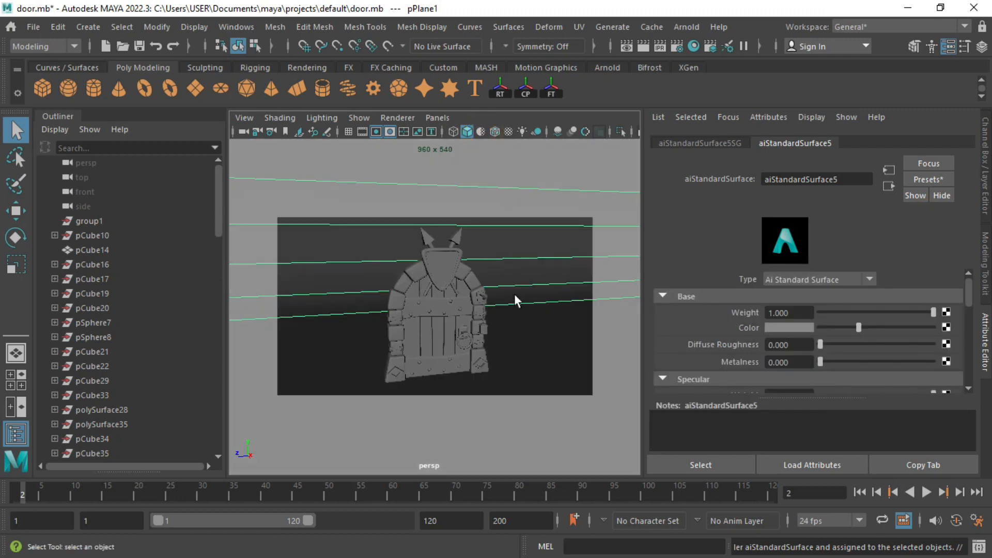
pyautogui.click(515, 300)
pyautogui.click(686, 27)
# Step: Add an Arnold sky dome light and render the current frame in Arnold's Render View
pyautogui.moveTo(723, 101)
pyautogui.click(903, 116)
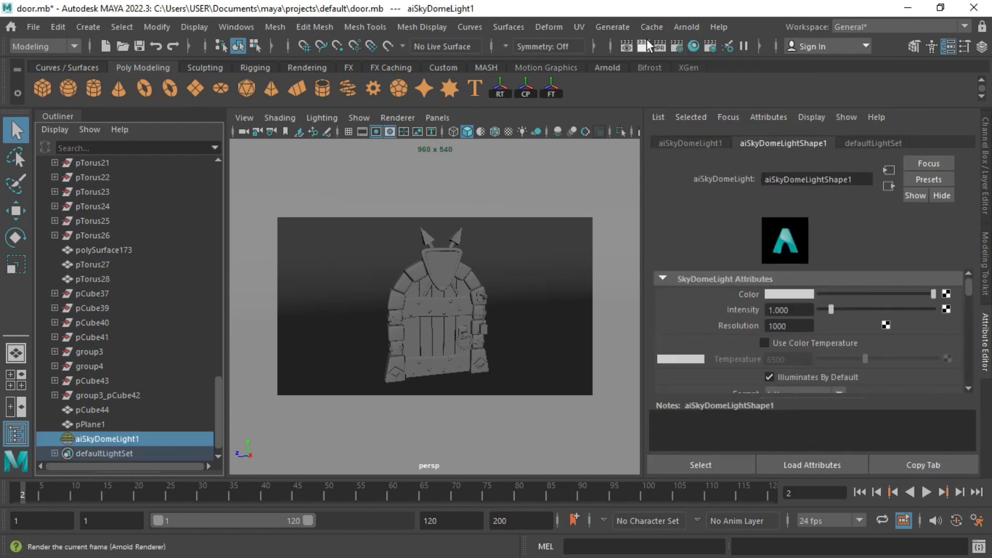
pyautogui.click(660, 47)
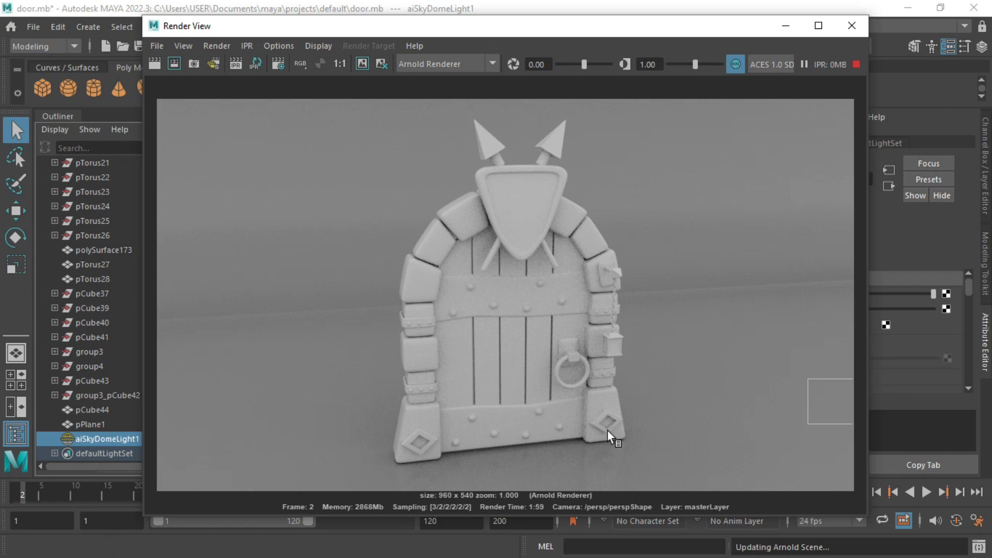
pyautogui.click(463, 276)
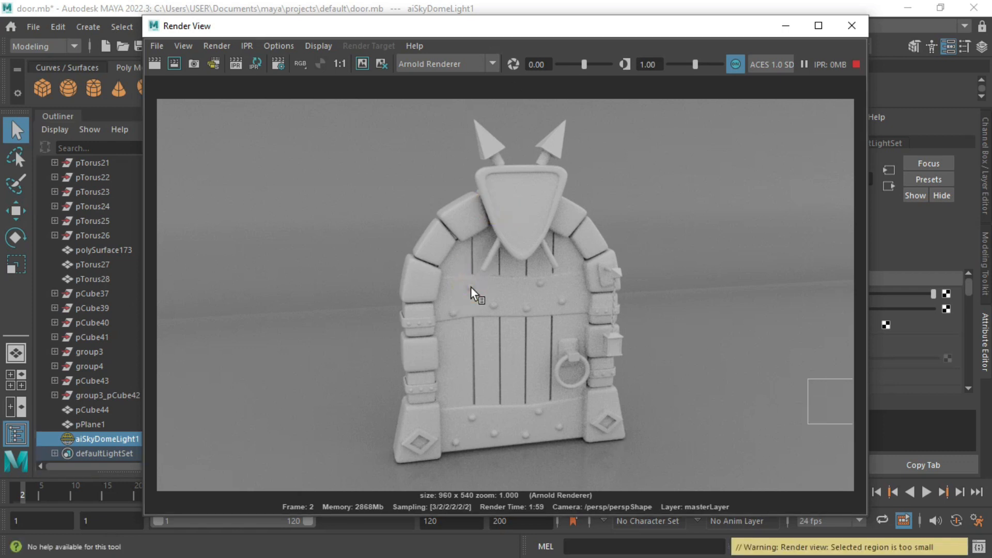